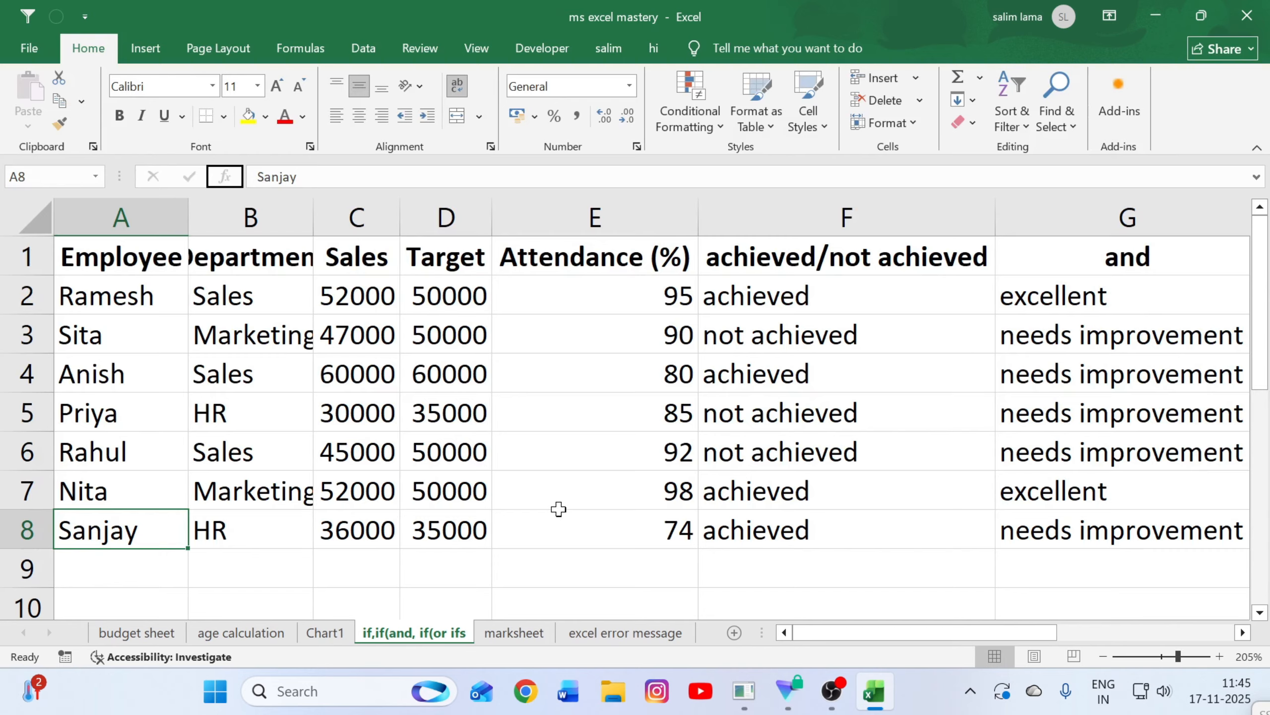
Step: Widen the Employee and Department columns so their headers and entries fit fully
{"action": "left_click", "coordinate": [391, 559]}
{"action": "key", "text": "Left"}
{"action": "key", "text": "Left"}
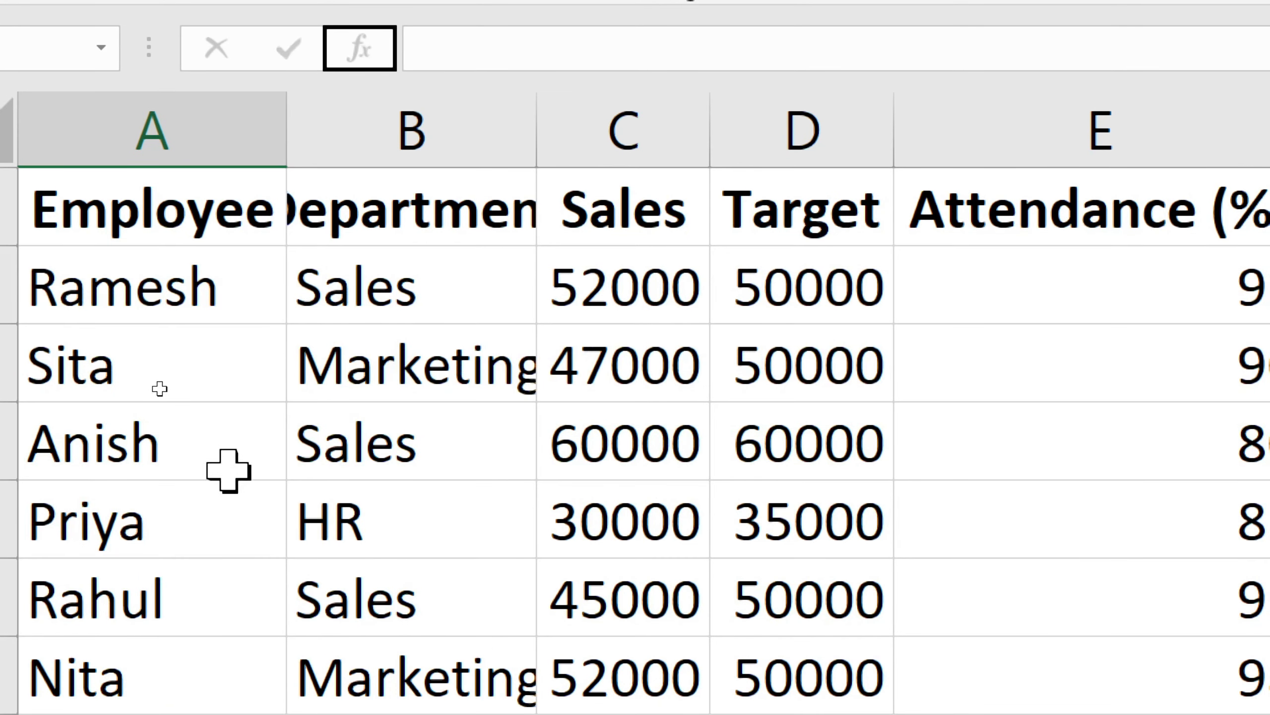
{"action": "left_click", "coordinate": [335, 213]}
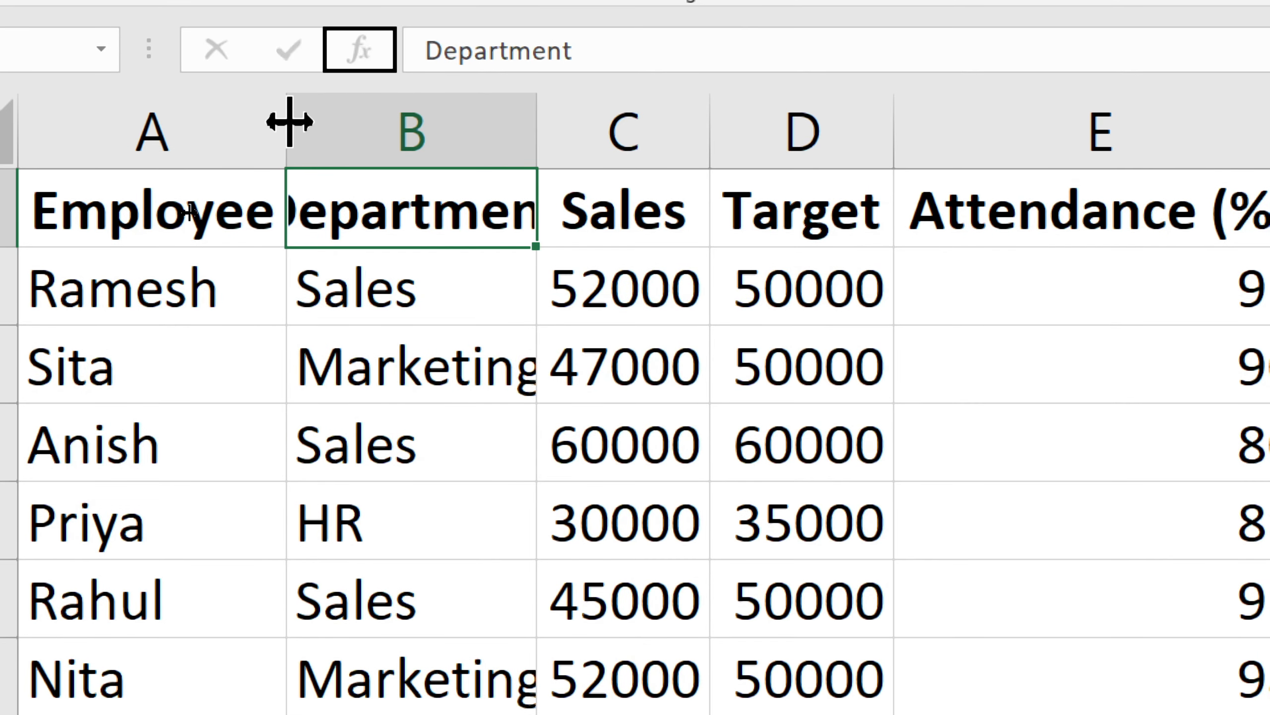
{"action": "left_click_drag", "start_coordinate": [289, 122], "coordinate": [364, 124]}
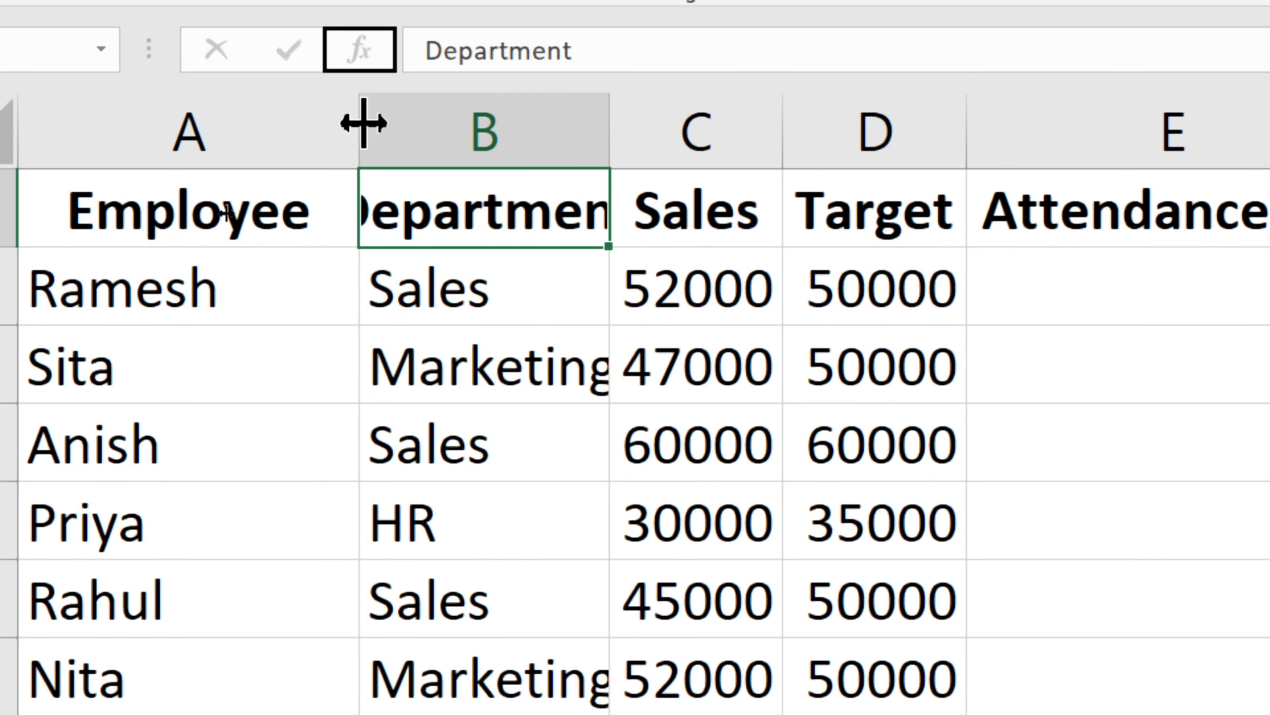
{"action": "left_click_drag", "start_coordinate": [609, 125], "coordinate": [750, 131]}
{"action": "left_click", "coordinate": [711, 137]}
Step: Review the first employee's department, sales, target, attendance and achieved/not achieved entries in row 2
{"action": "left_click", "coordinate": [550, 310]}
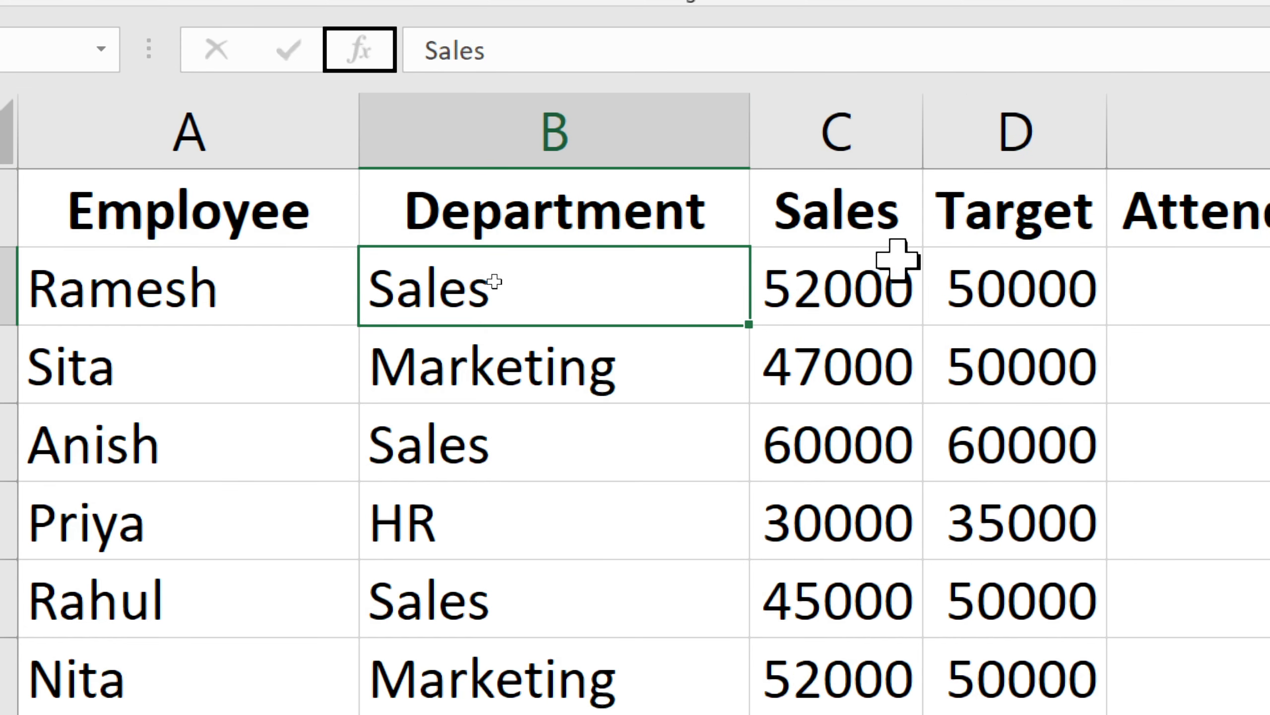
{"action": "left_click", "coordinate": [760, 303]}
{"action": "left_click", "coordinate": [114, 275]}
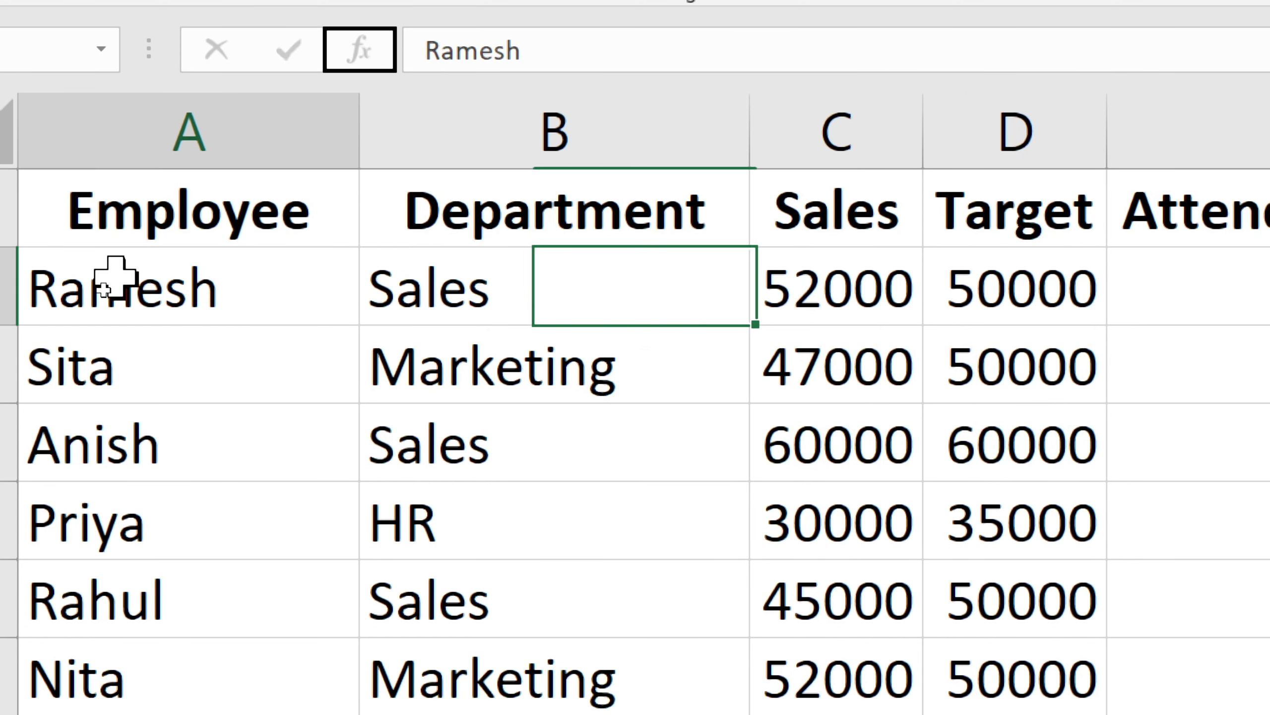
{"action": "left_click", "coordinate": [521, 285]}
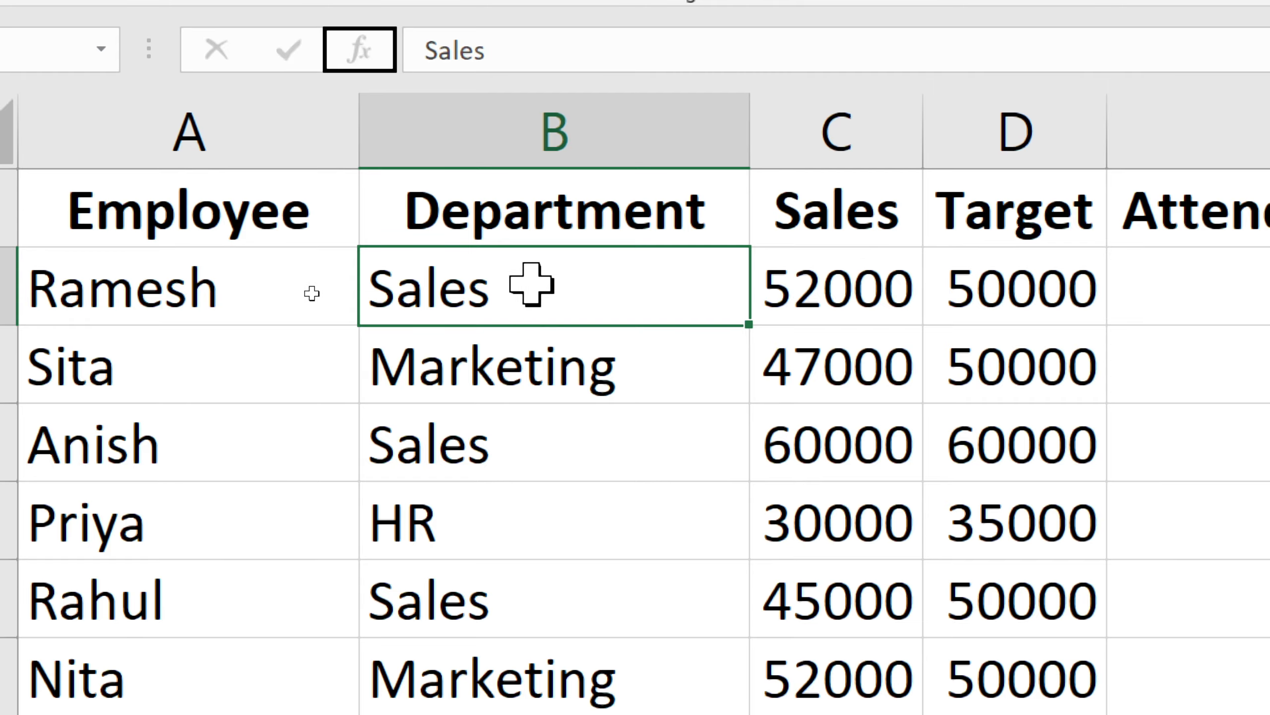
{"action": "left_click", "coordinate": [836, 300]}
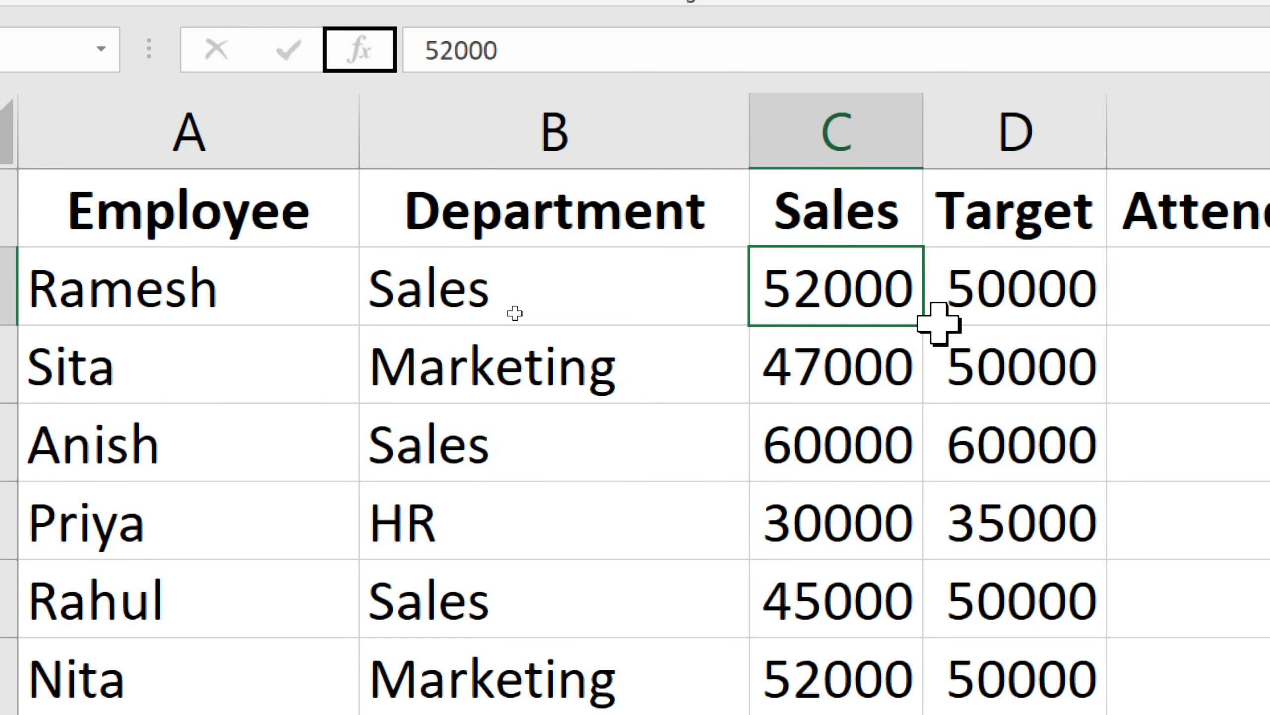
{"action": "left_click", "coordinate": [1044, 304]}
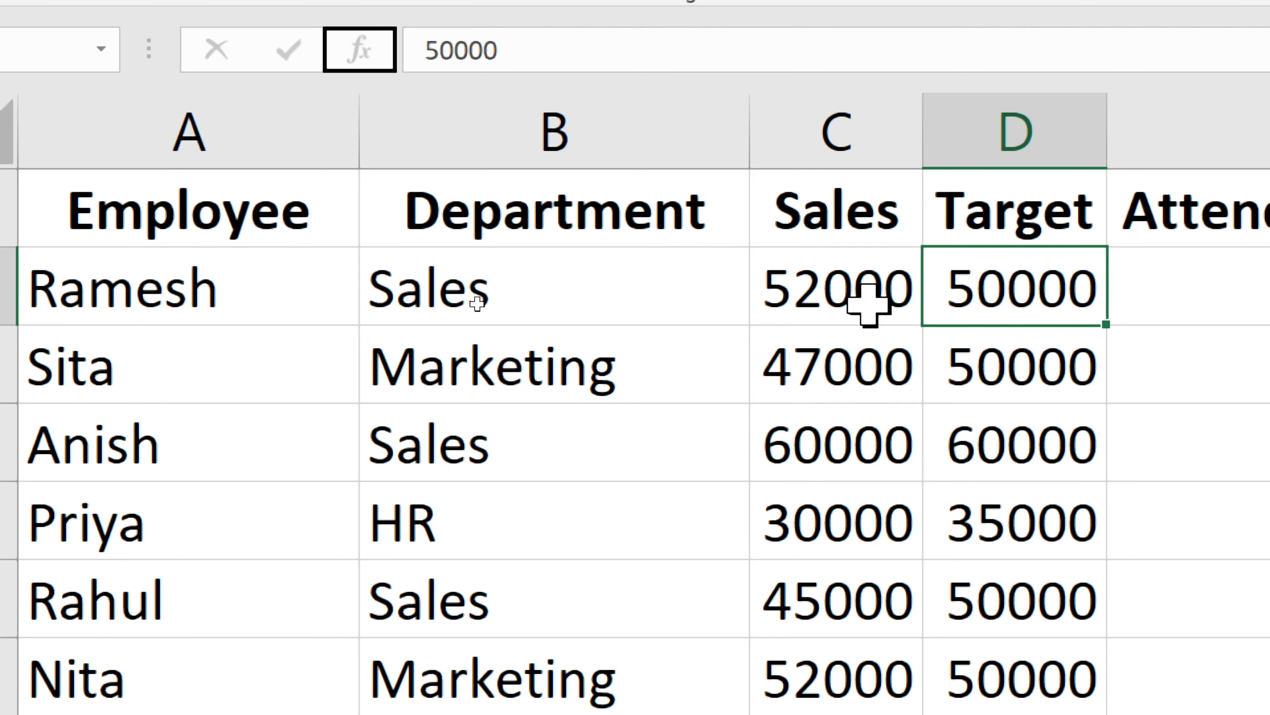
{"action": "left_click", "coordinate": [814, 283]}
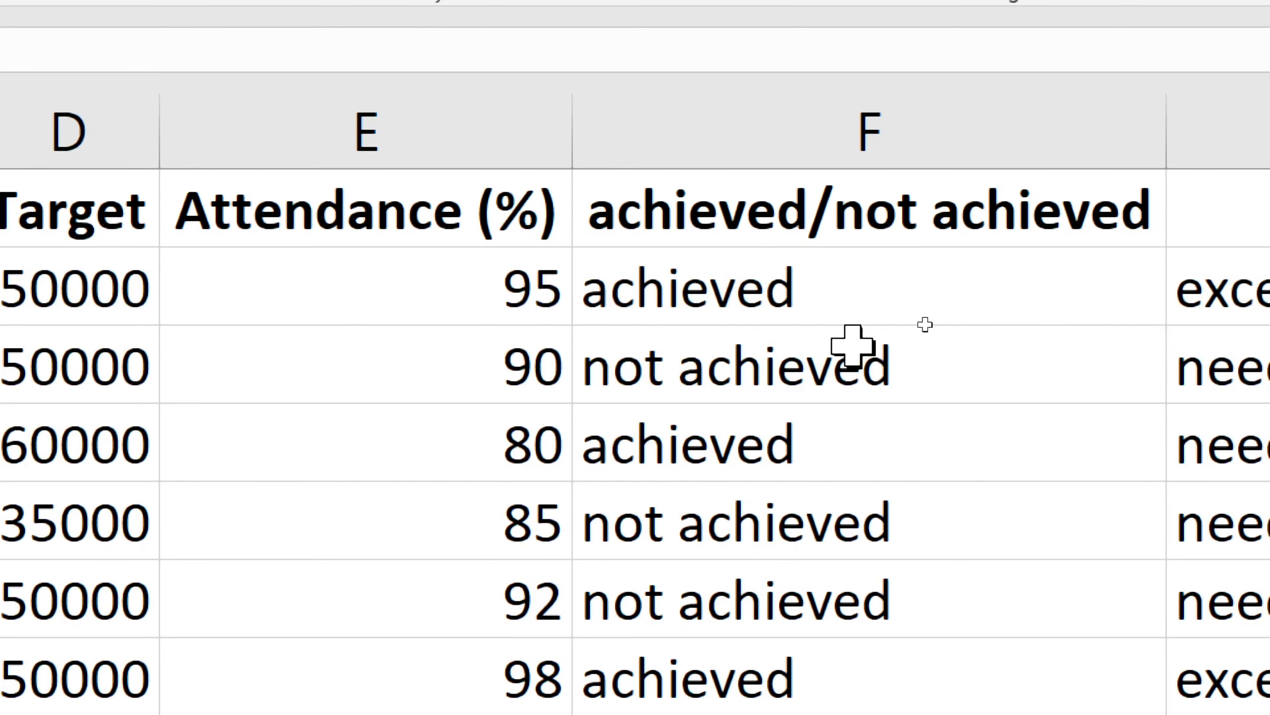
{"action": "left_click", "coordinate": [365, 289]}
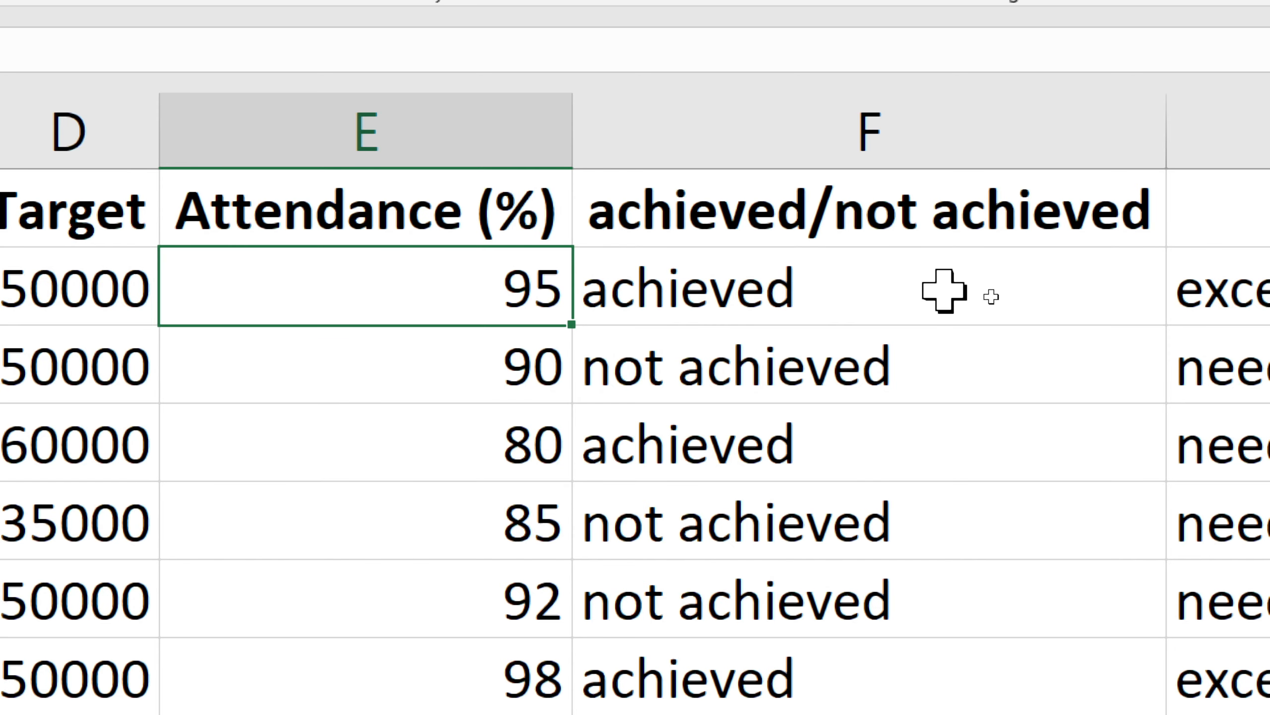
{"action": "left_click", "coordinate": [944, 290]}
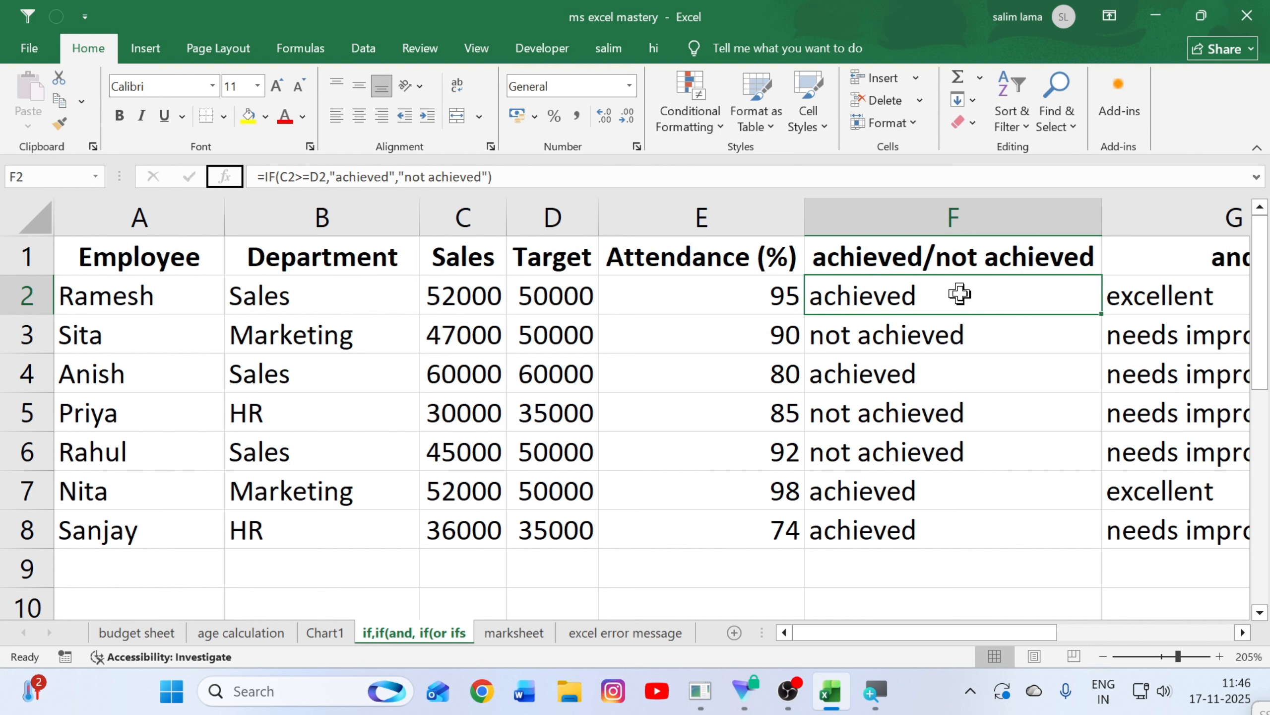
Step: Clear the existing results from F2:F8 in the achieved/not achieved column
{"action": "left_click_drag", "start_coordinate": [961, 292], "coordinate": [880, 529]}
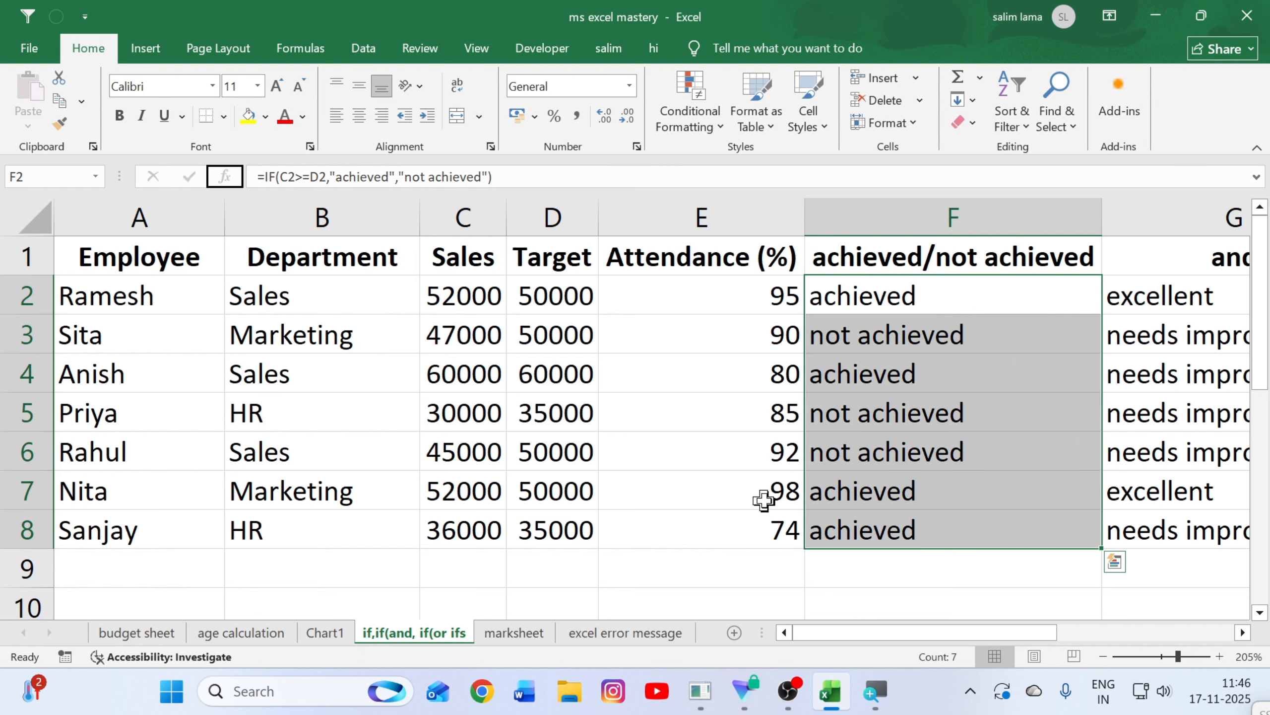
{"action": "key", "text": "Delete"}
{"action": "left_click", "coordinate": [1015, 356]}
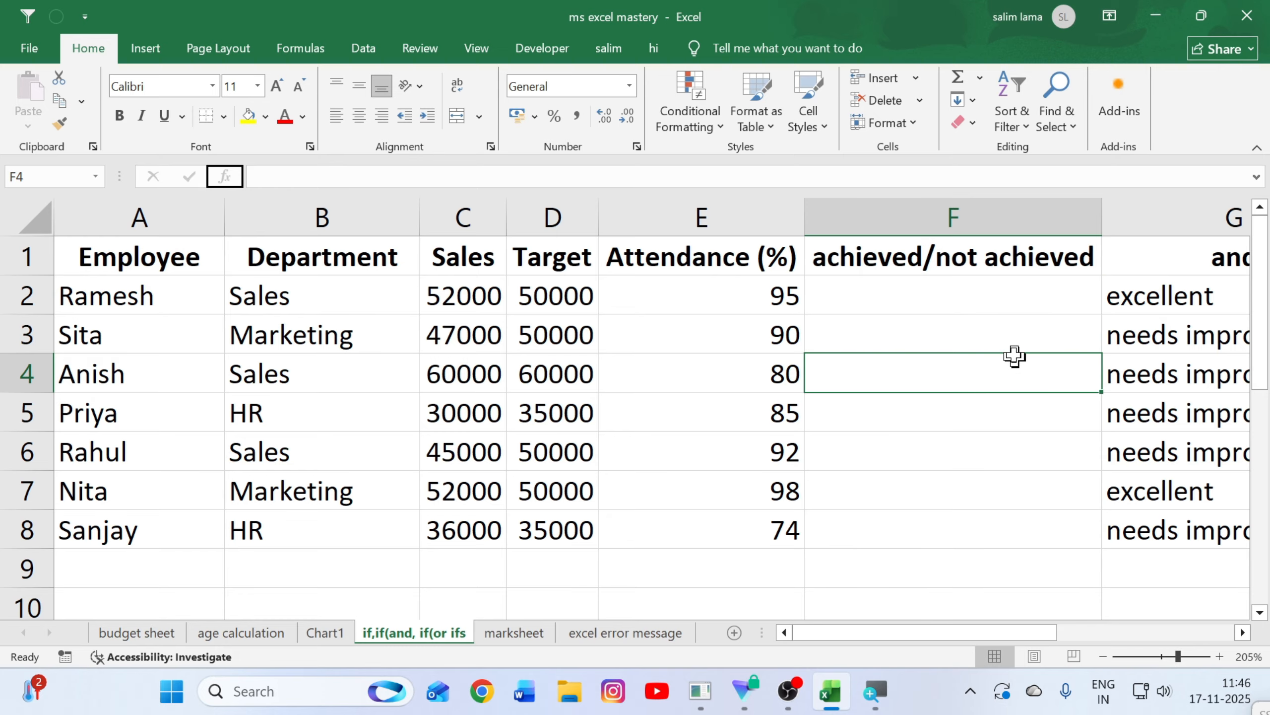
Step: Start an IF formula in F2 with the logical test C2>D2, comparing sales with target
{"action": "left_click", "coordinate": [964, 300]}
{"action": "type", "text": "="}
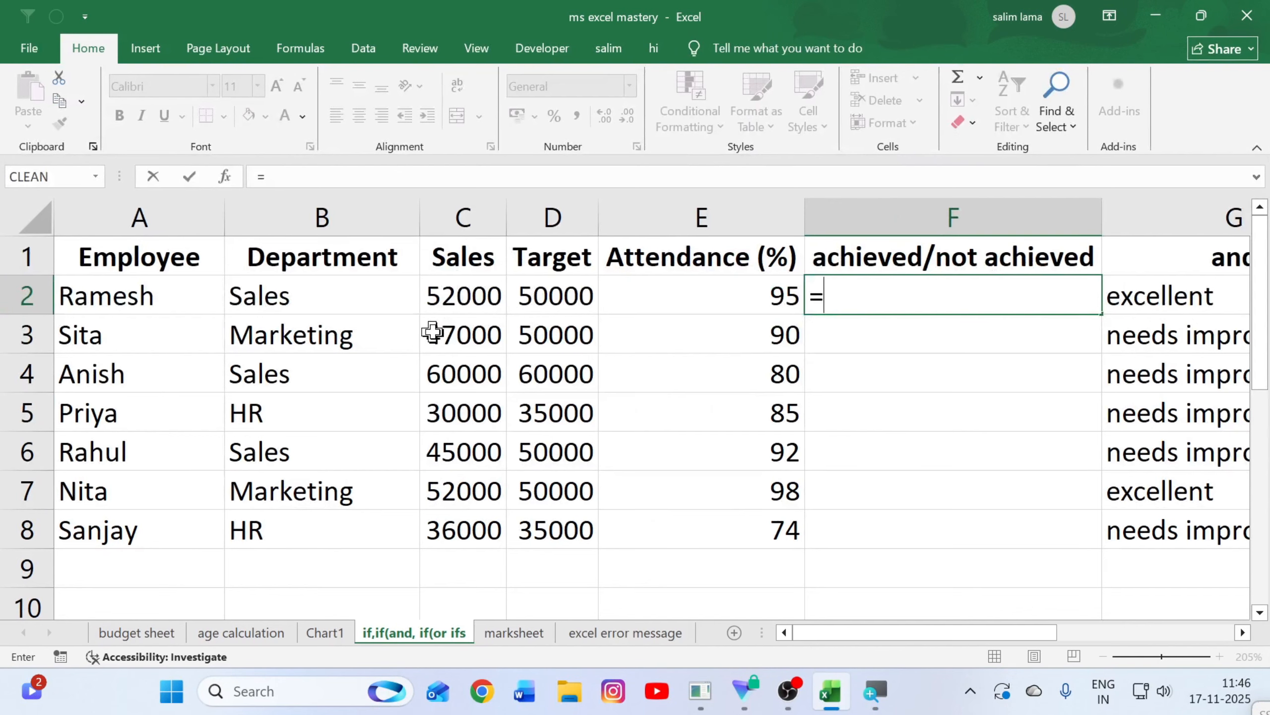
{"action": "type", "text": "if"}
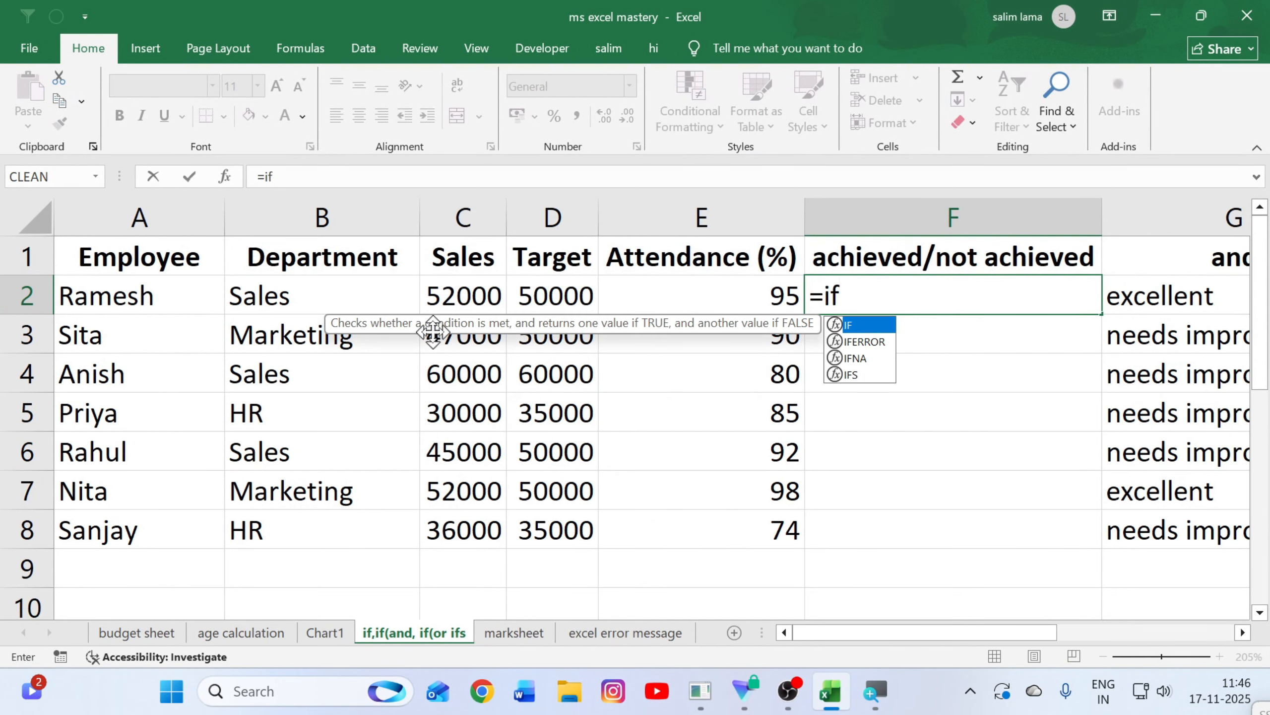
{"action": "key", "text": "Tab"}
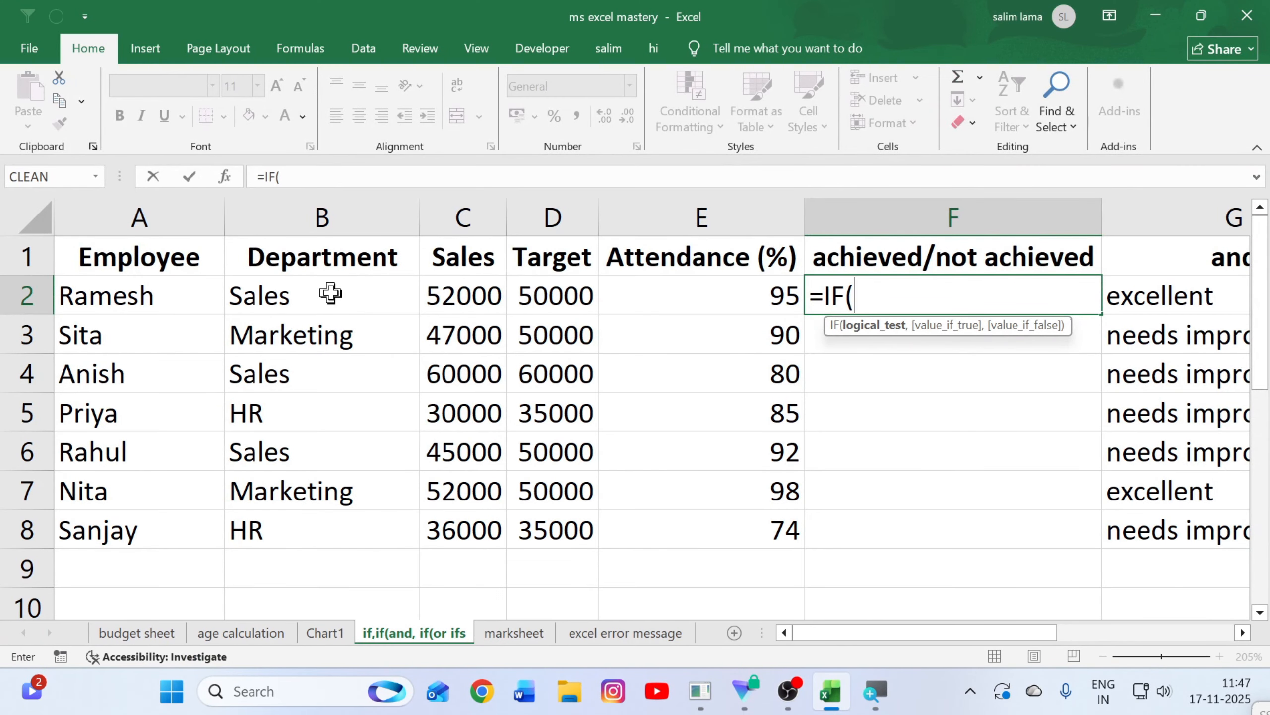
{"action": "left_click", "coordinate": [456, 298]}
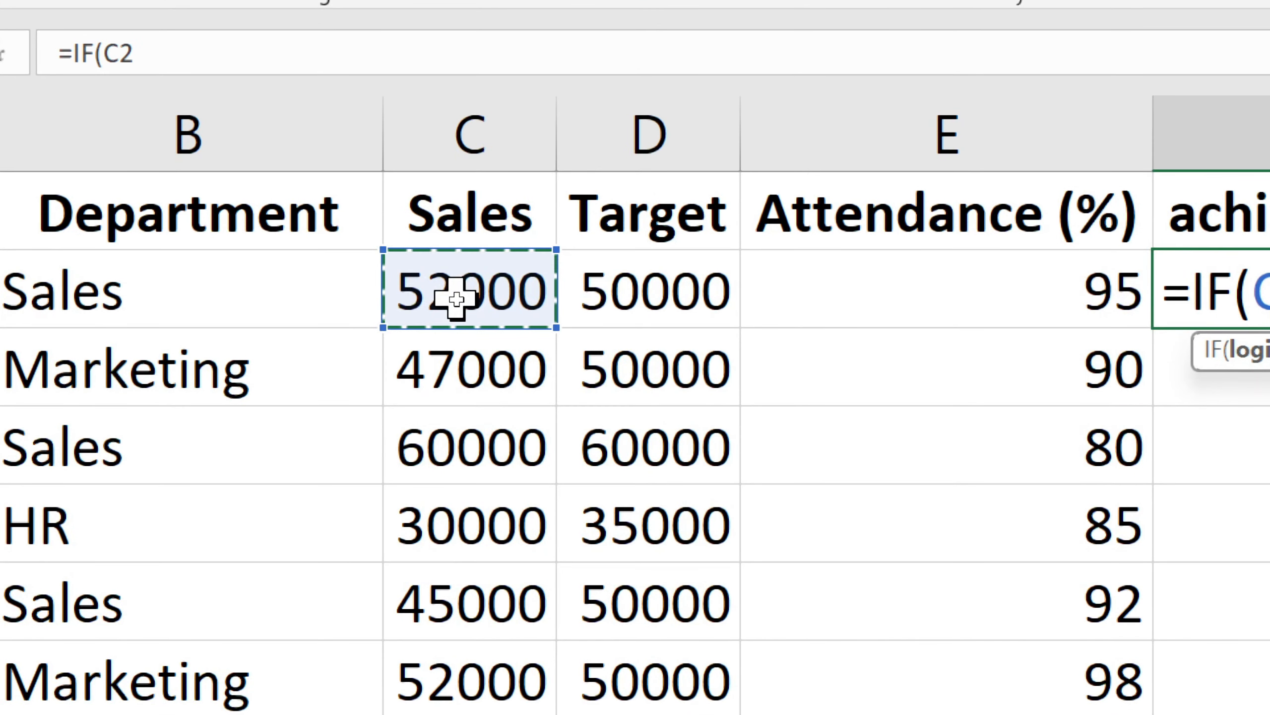
{"action": "type", "text": ">"}
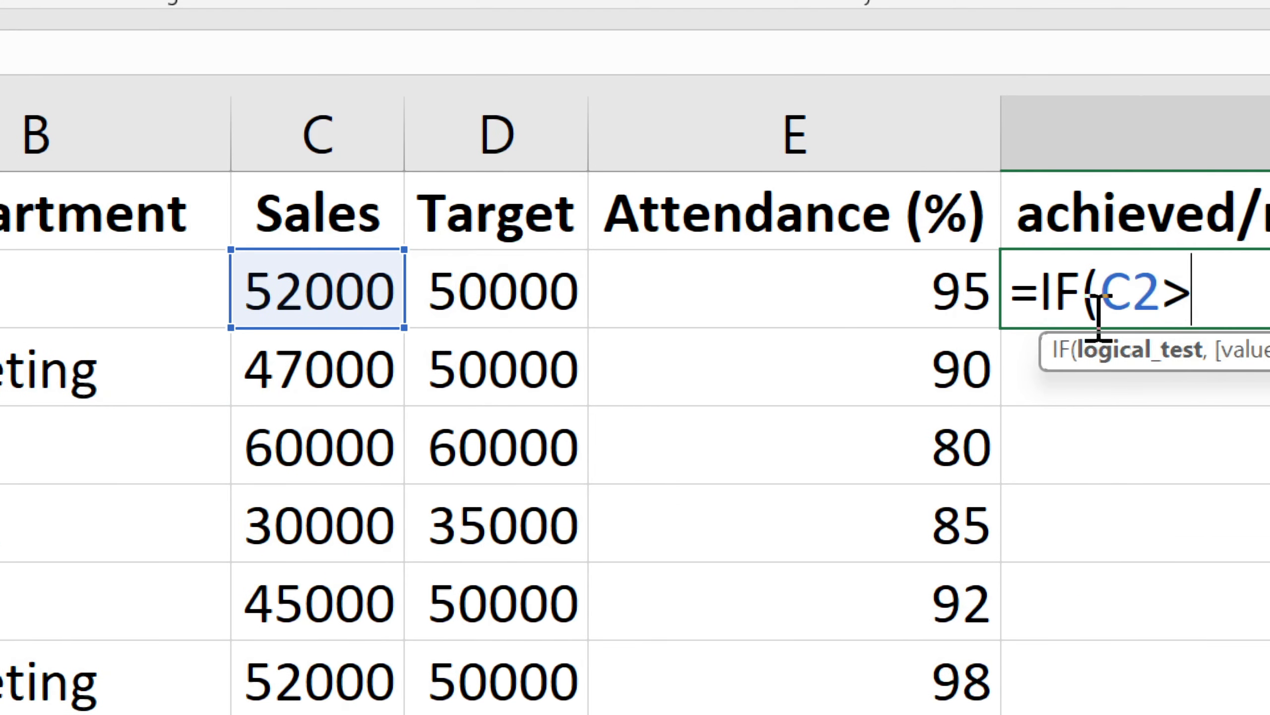
{"action": "left_click", "coordinate": [498, 289]}
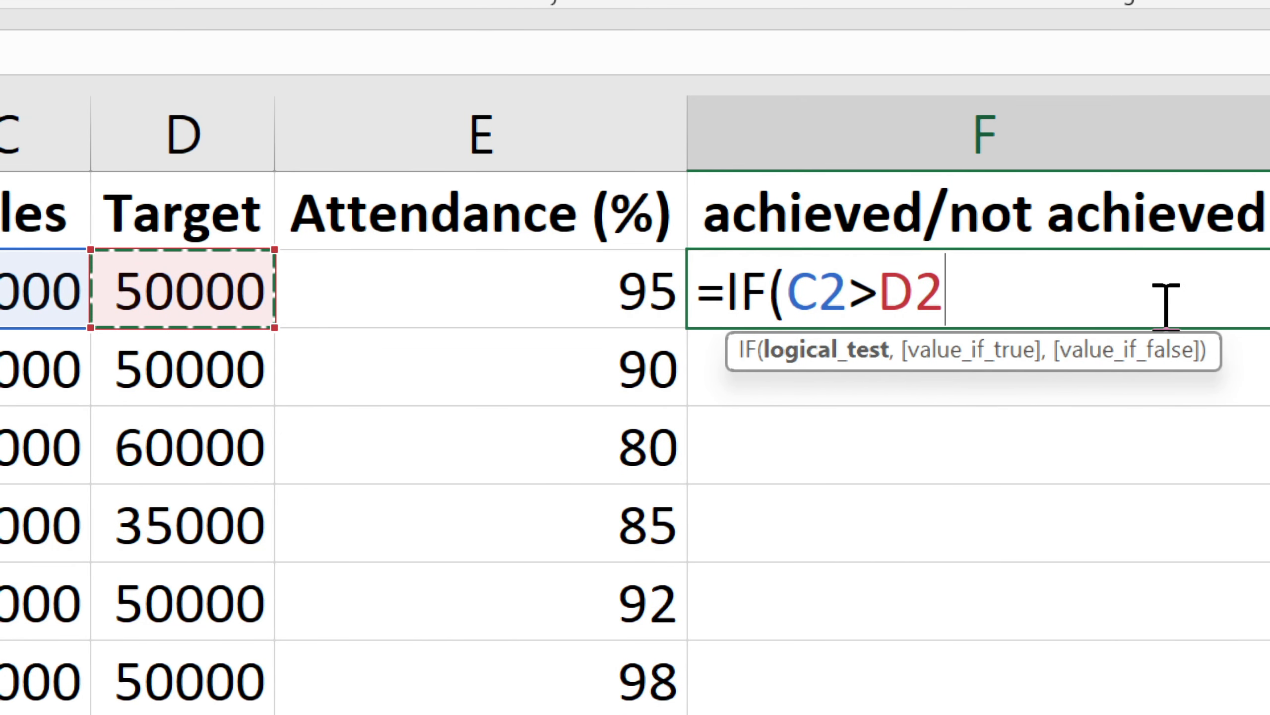
Step: Complete the F2 formula with "achieved" as the true value and "not achieved" as the false value, and enter it
{"action": "type", "text": ",\"ach"}
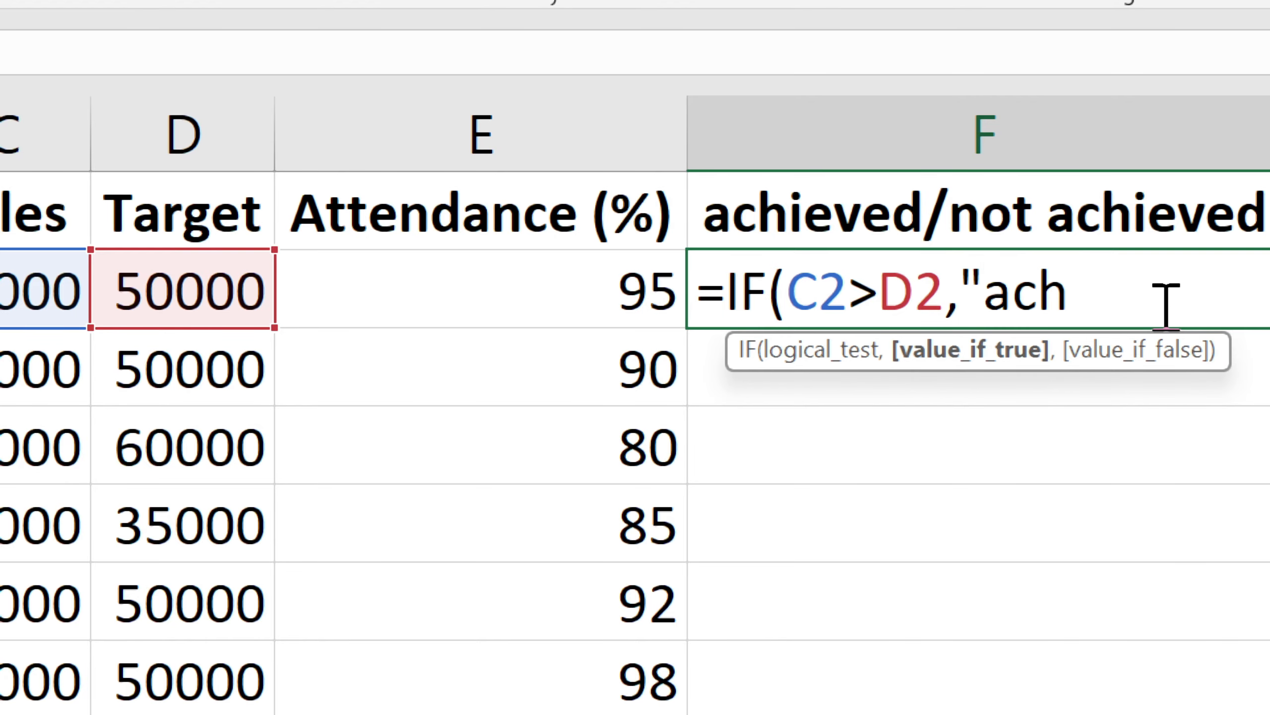
{"action": "type", "text": "ieved\",\""}
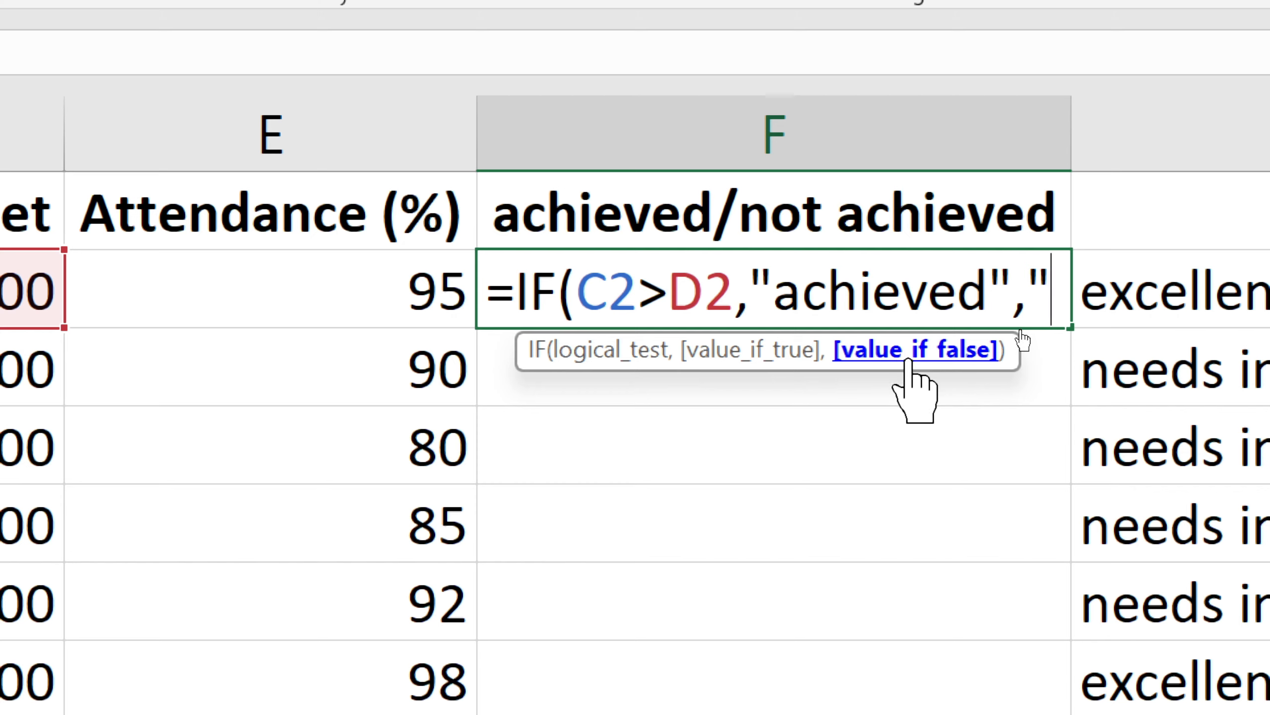
{"action": "type", "text": "not "}
{"action": "type", "text": "ach"}
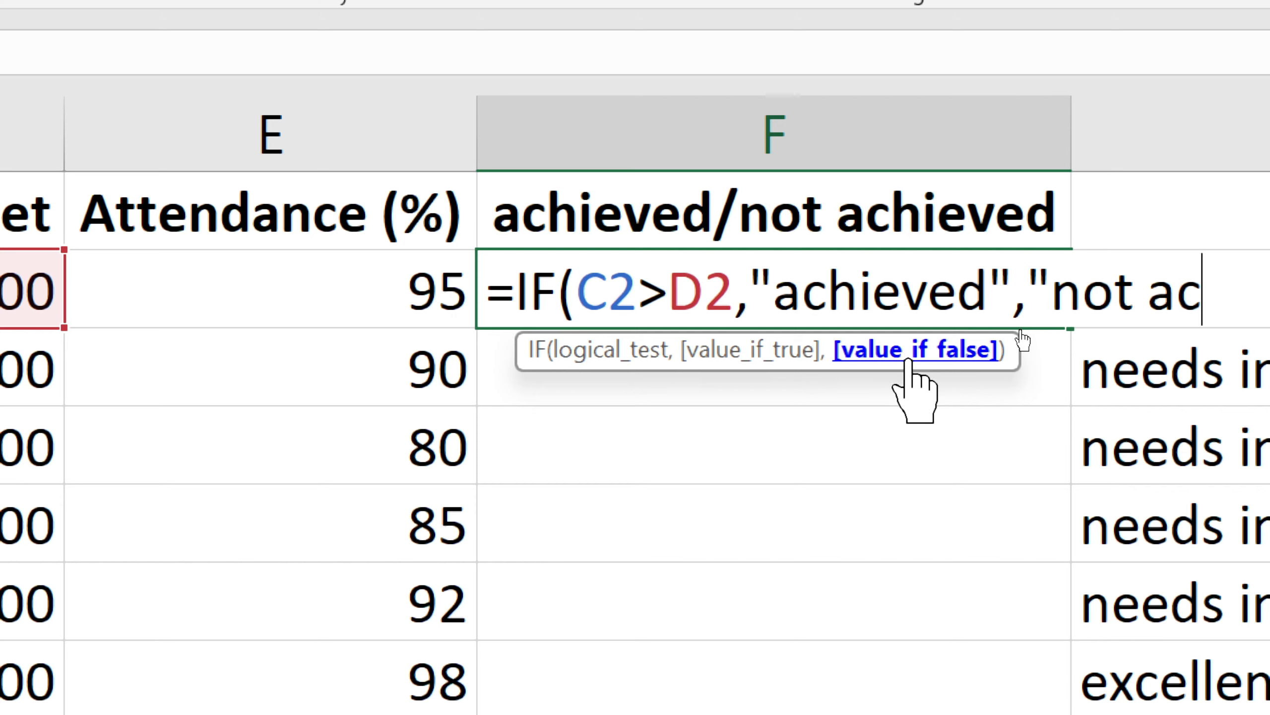
{"action": "type", "text": "ie"}
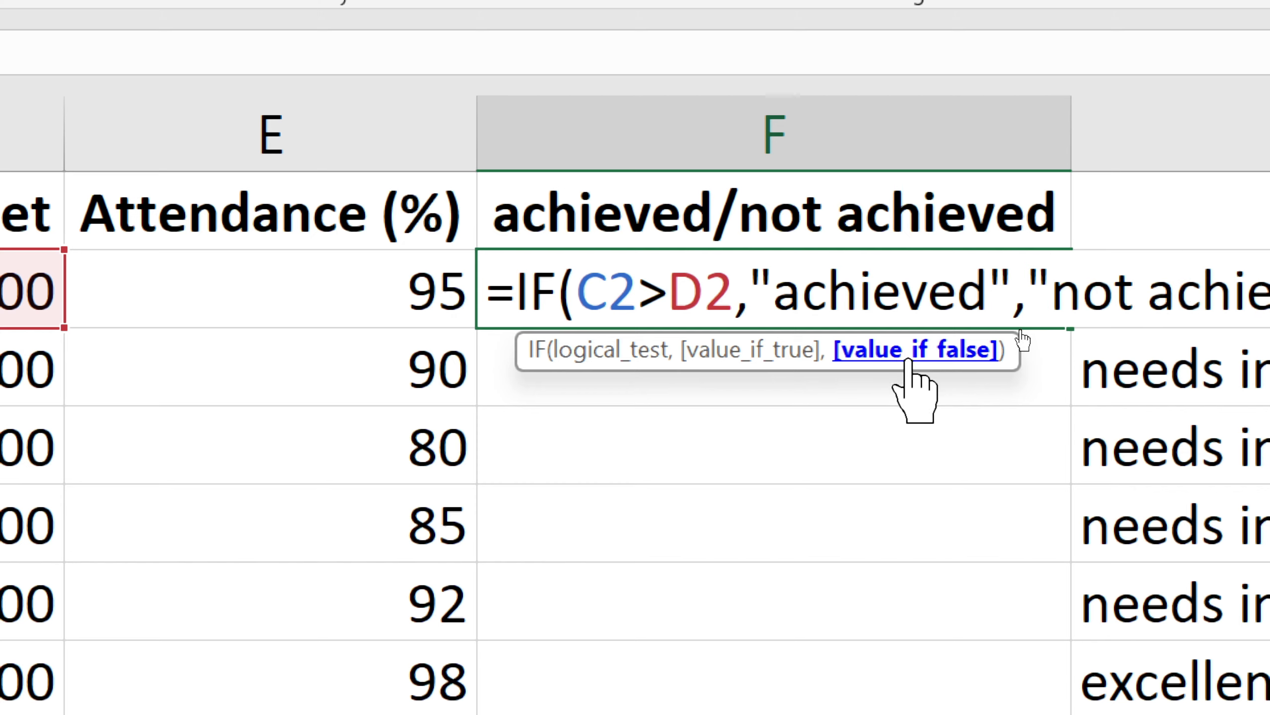
{"action": "type", "text": "ved"}
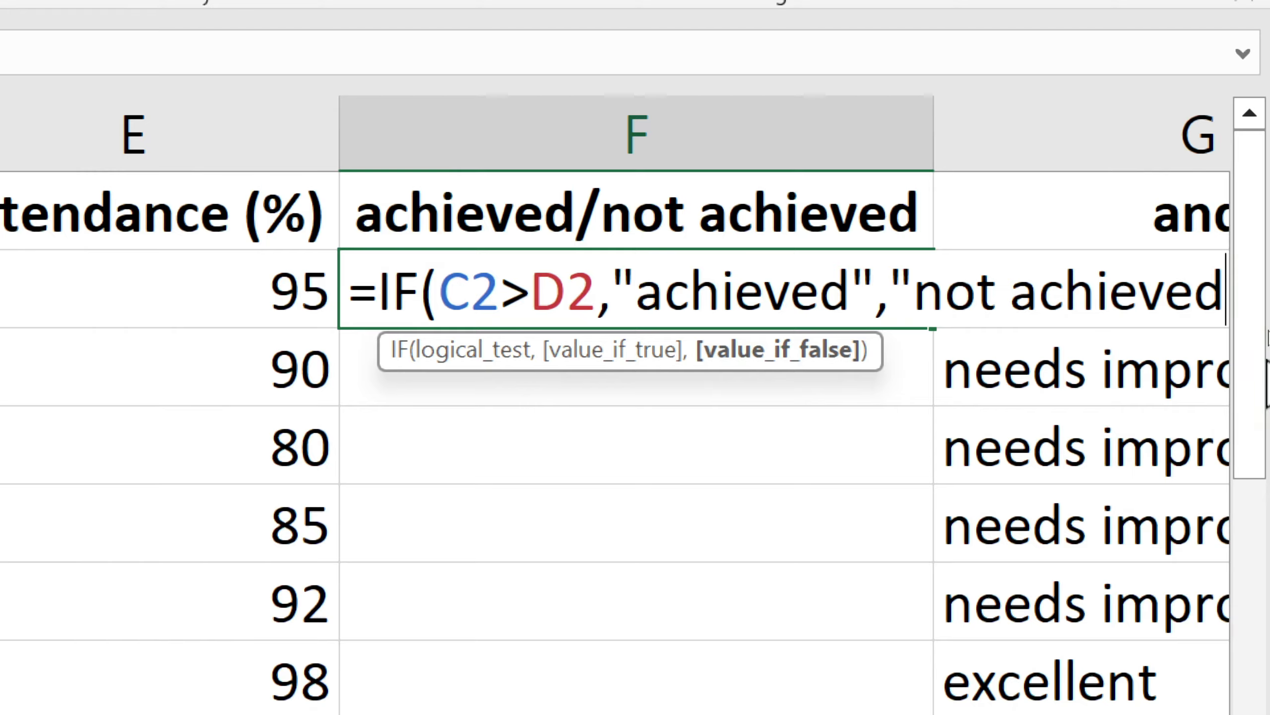
{"action": "type", "text": "\""}
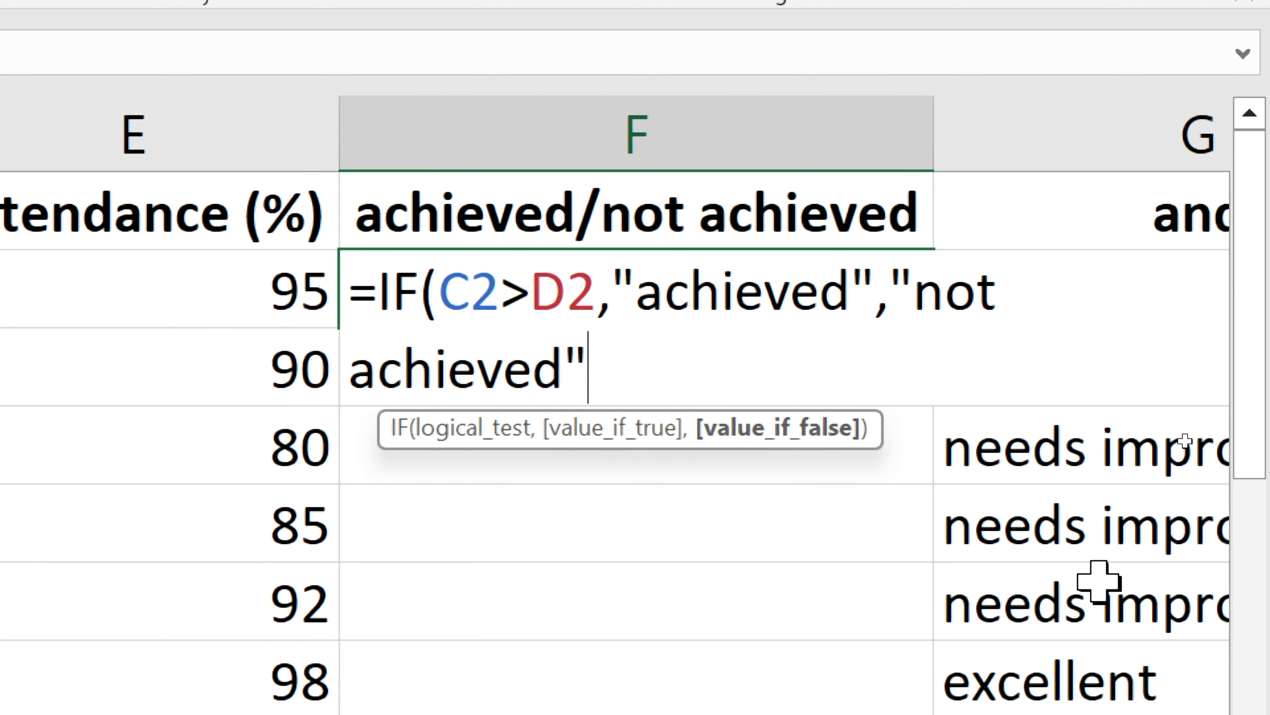
{"action": "key", "text": "Return"}
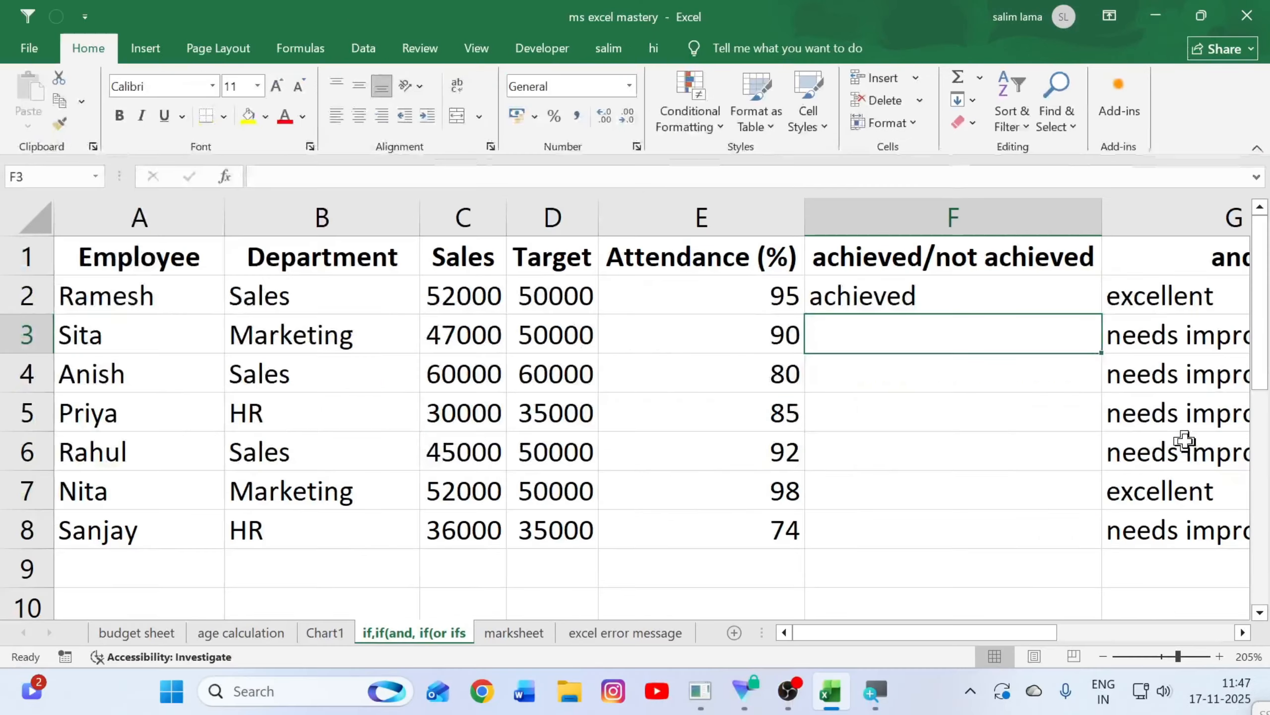
Step: Fill the IF formula from F2 down through F8
{"action": "key", "text": "Up"}
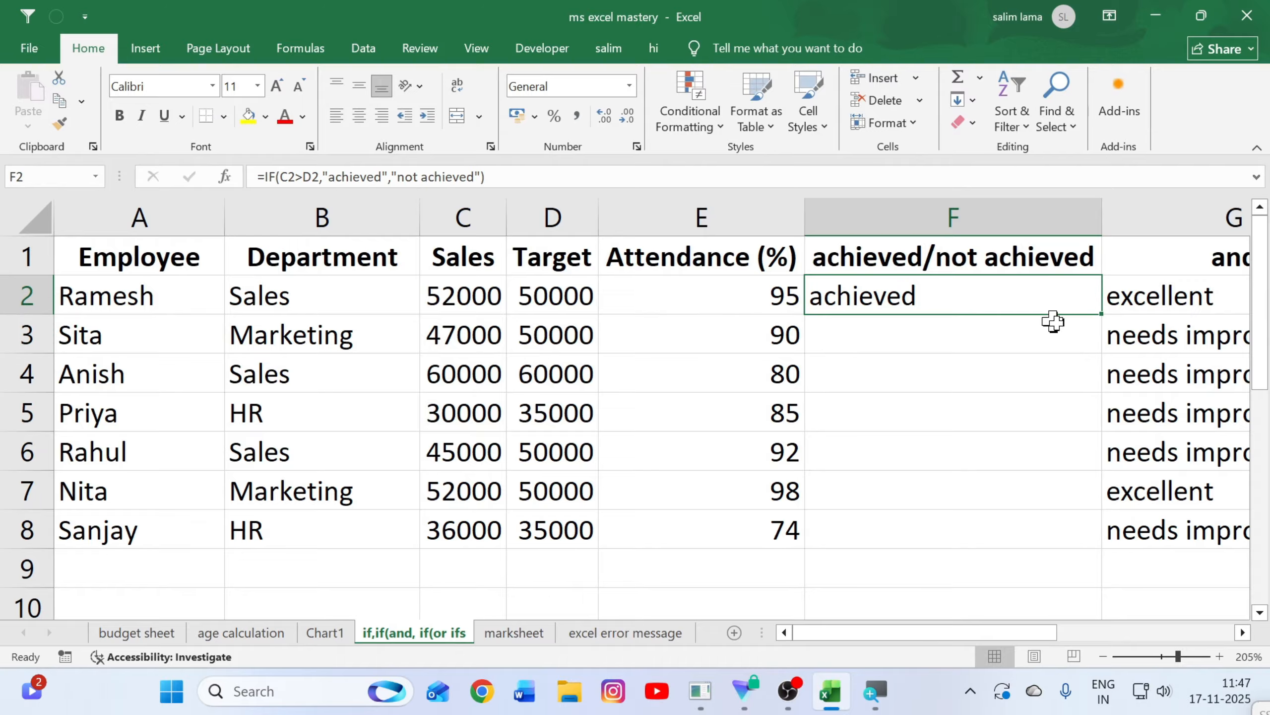
{"action": "double_click", "coordinate": [1103, 315]}
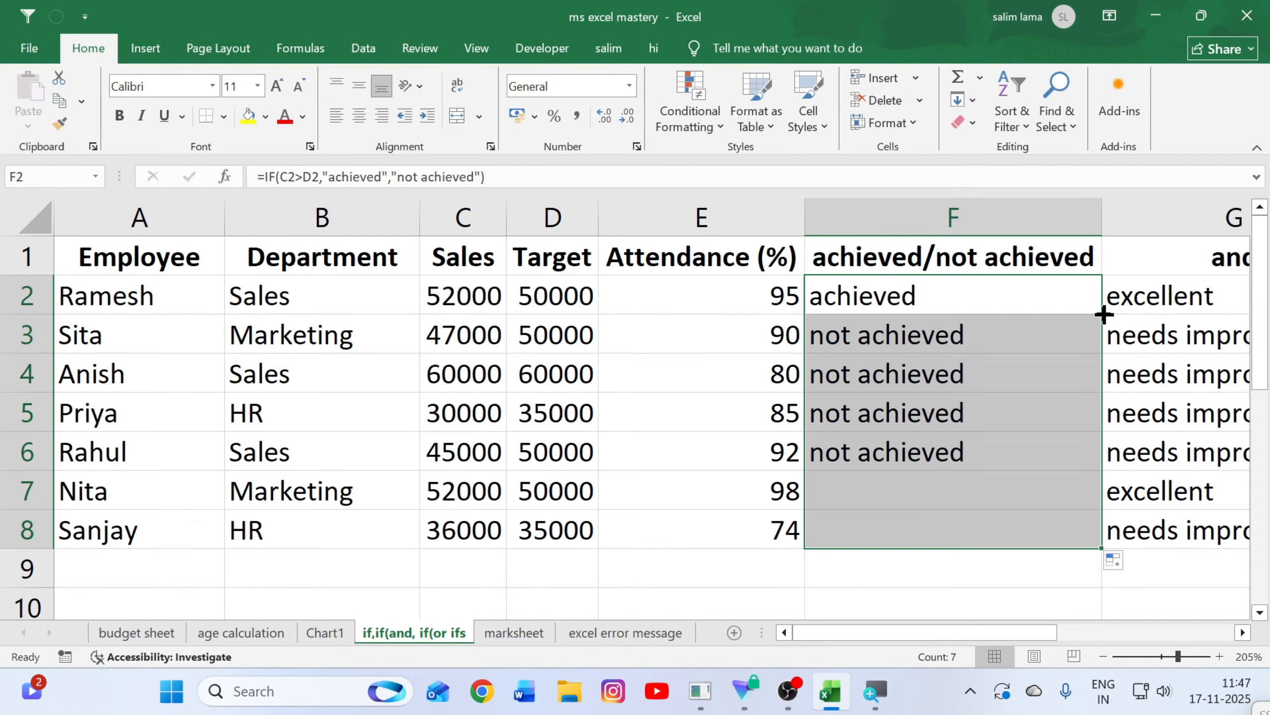
{"action": "left_click", "coordinate": [921, 411]}
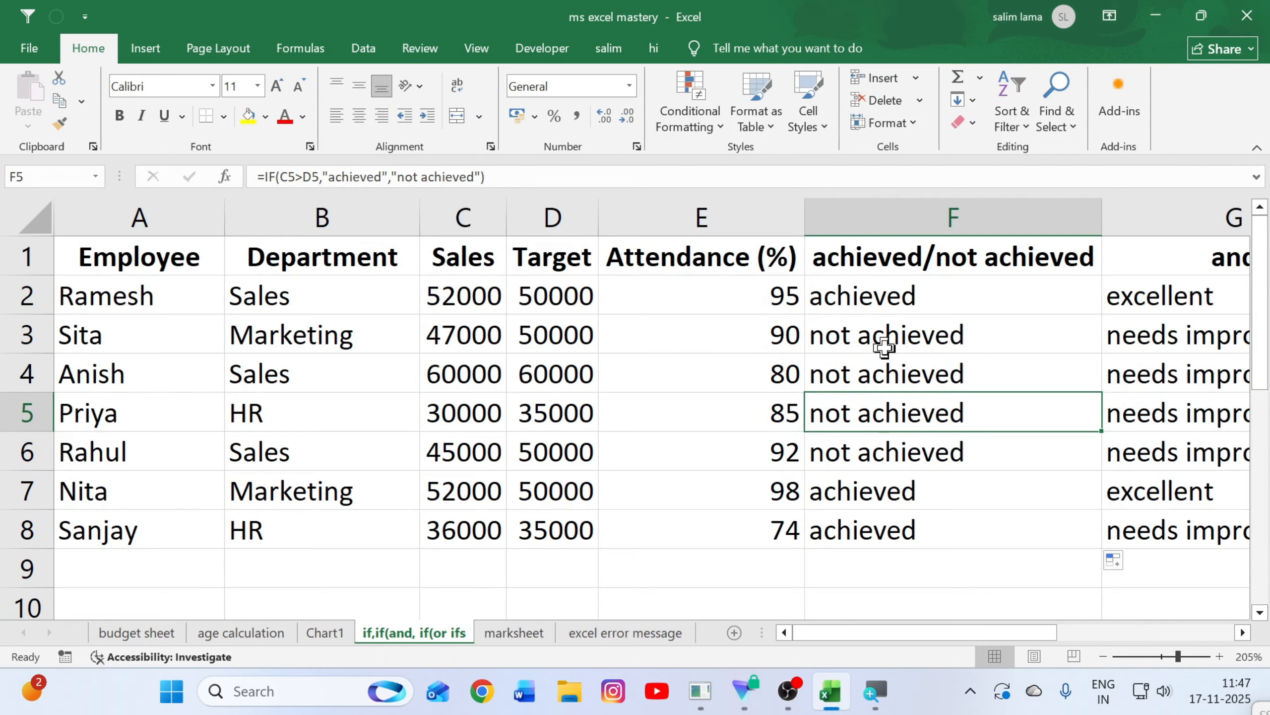
Step: Check the formula results in rows 2 and 3 against each employee's sales and target values
{"action": "left_click", "coordinate": [900, 303]}
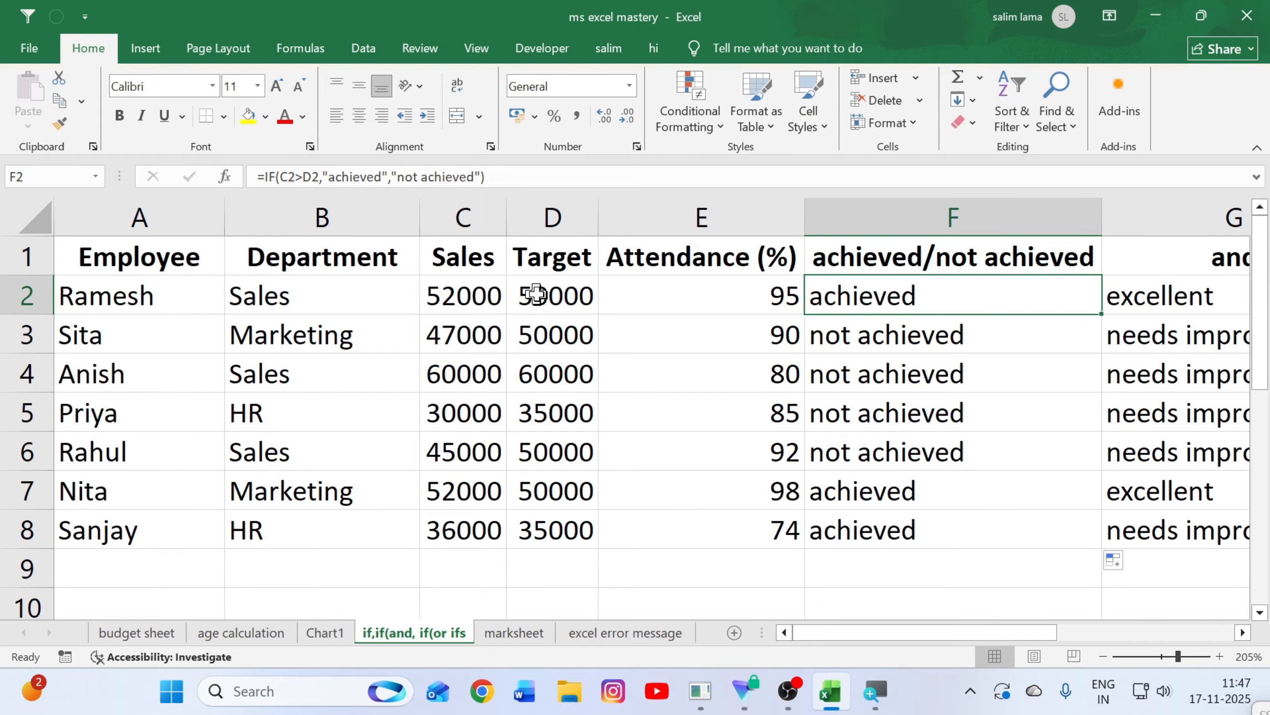
{"action": "left_click", "coordinate": [510, 296]}
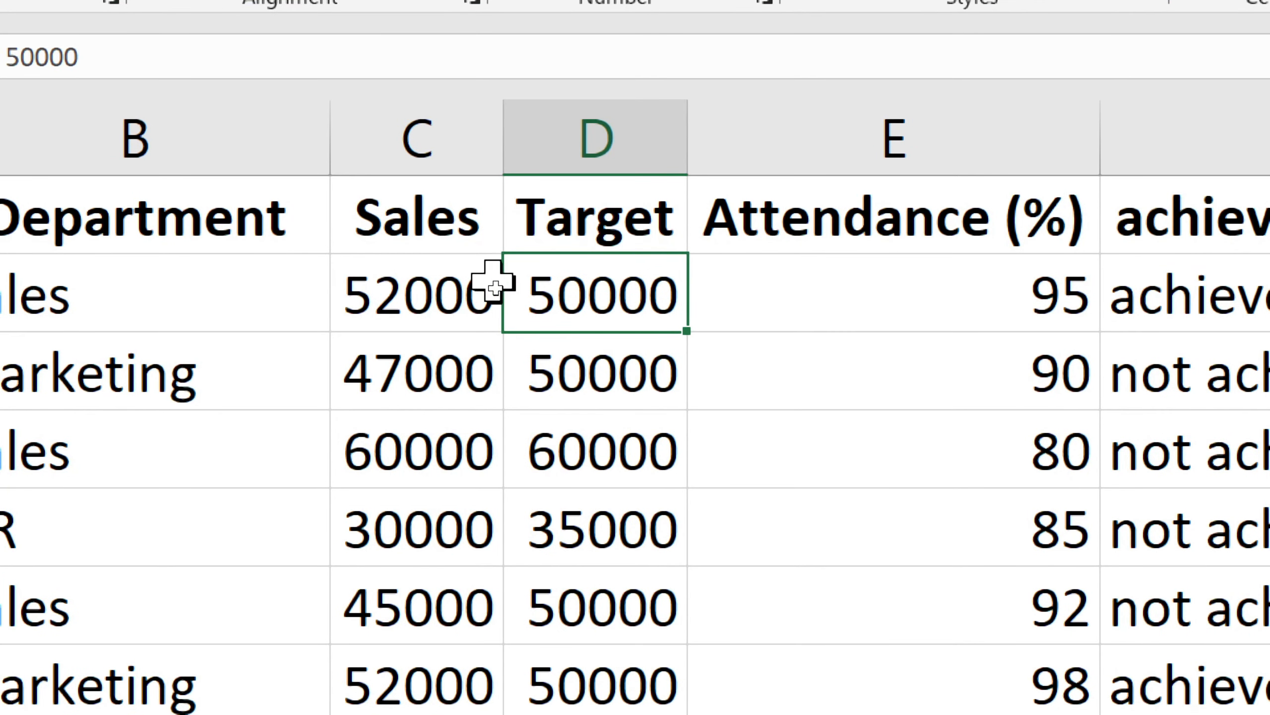
{"action": "left_click", "coordinate": [447, 284]}
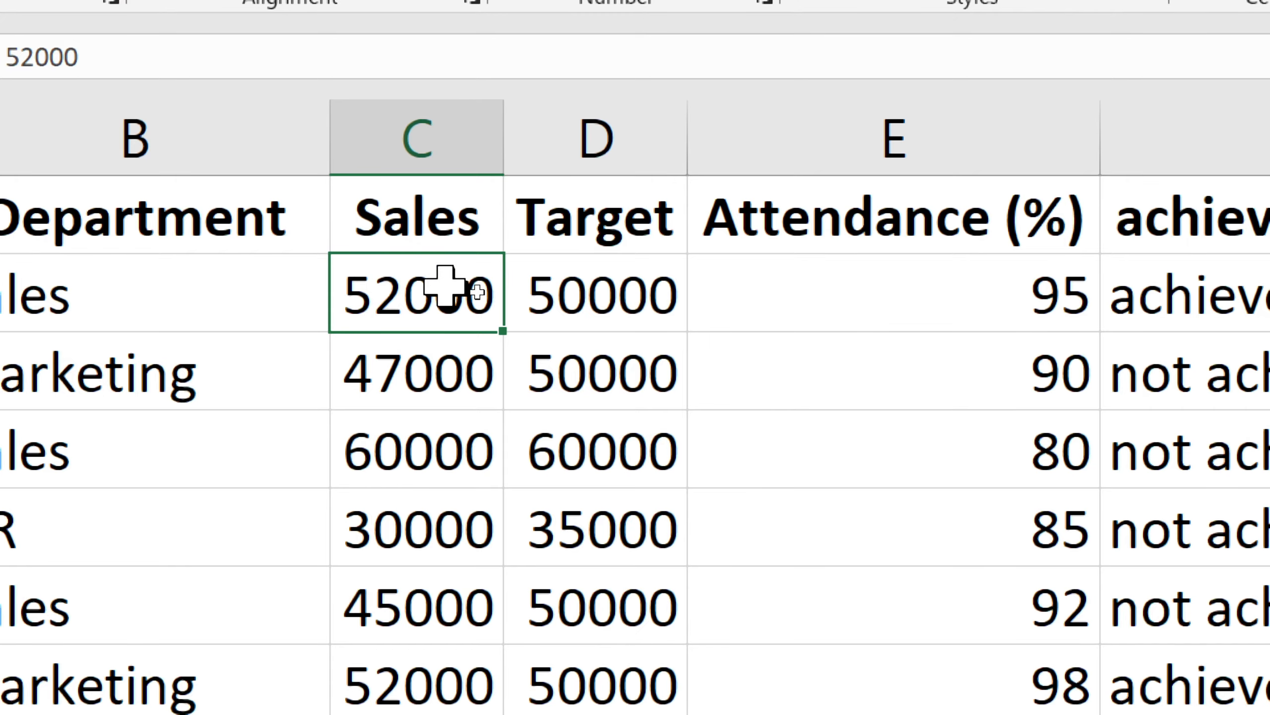
{"action": "left_click", "coordinate": [273, 368]}
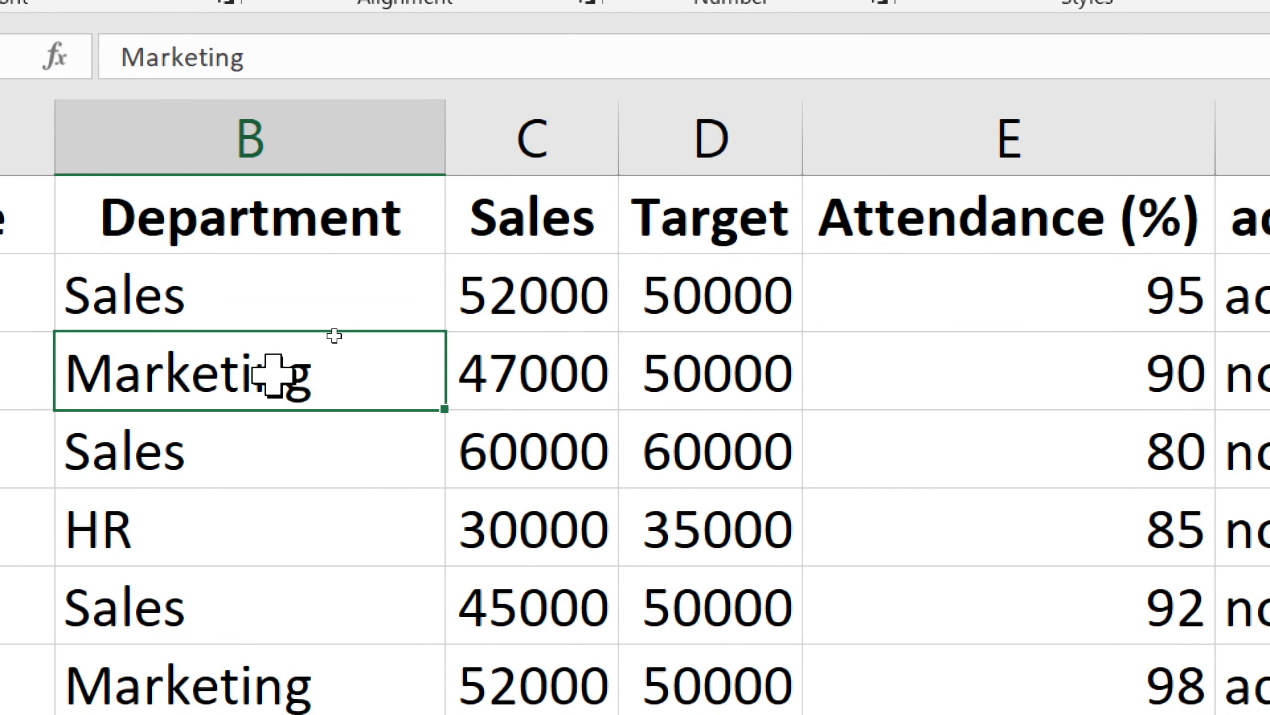
{"action": "left_click", "coordinate": [752, 377]}
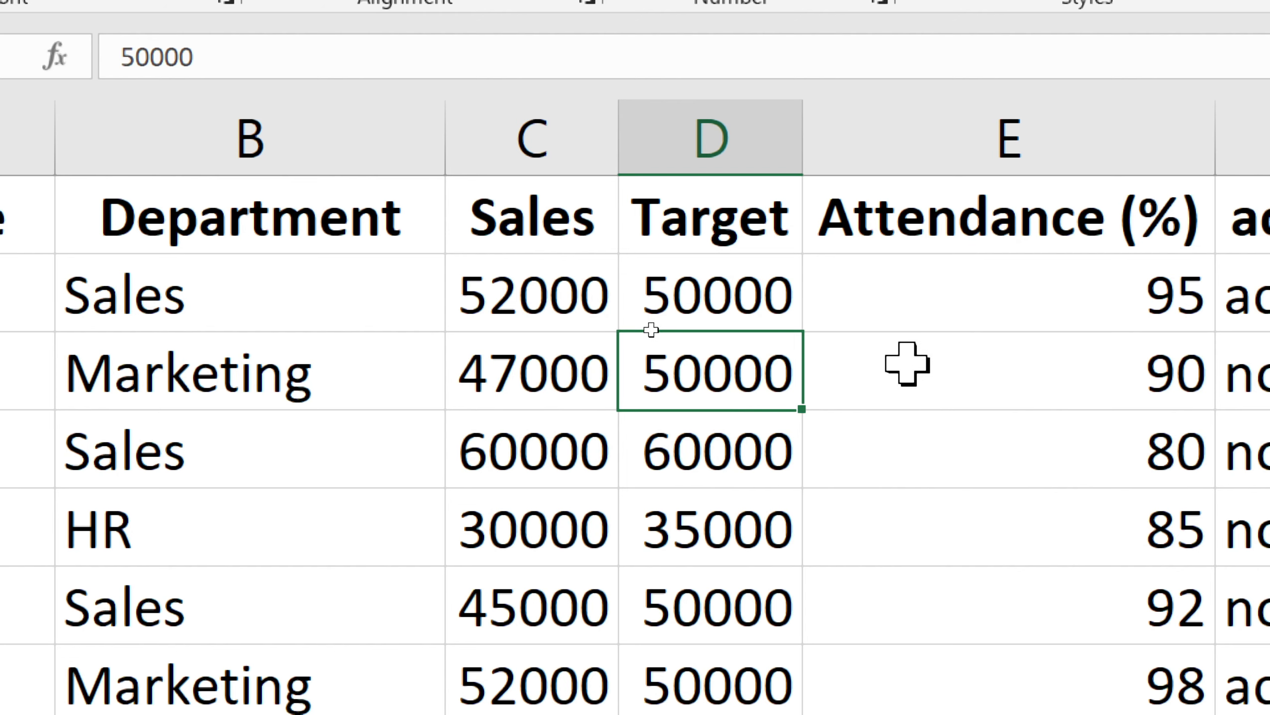
{"action": "left_click", "coordinate": [570, 378]}
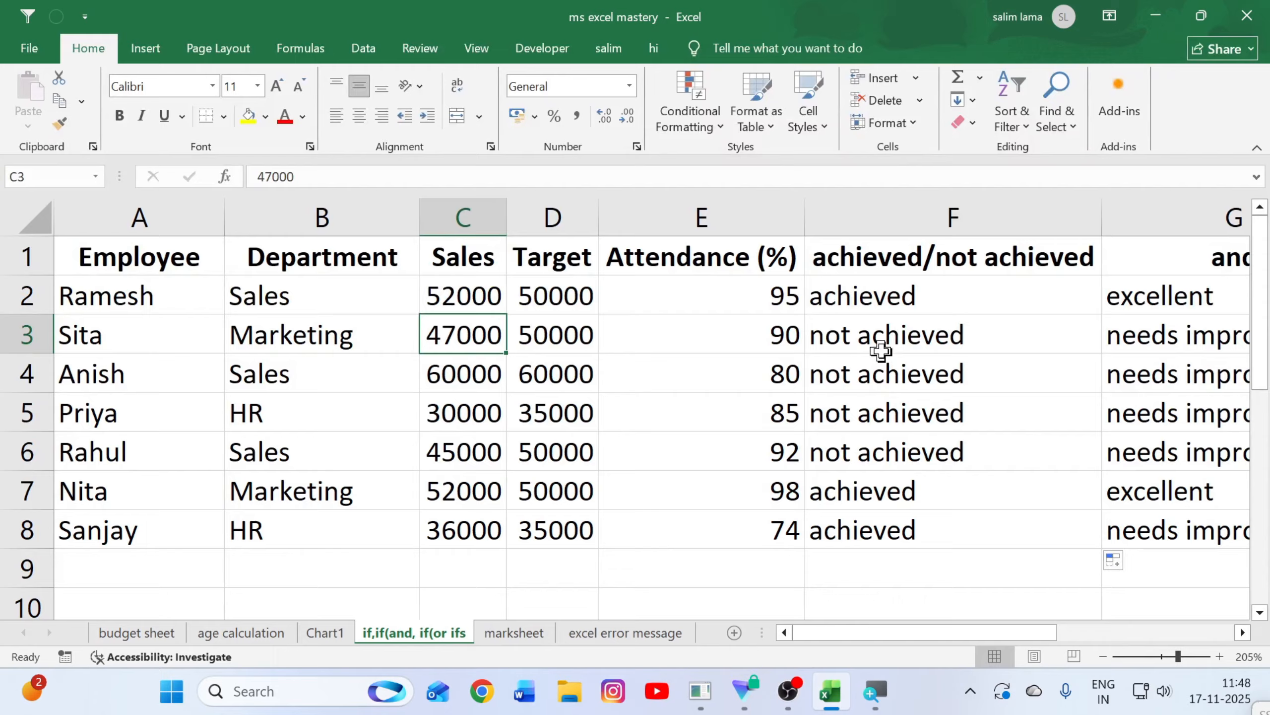
Step: Review the IF formula in F2, including its logical test, true value and false value
{"action": "left_click", "coordinate": [922, 332]}
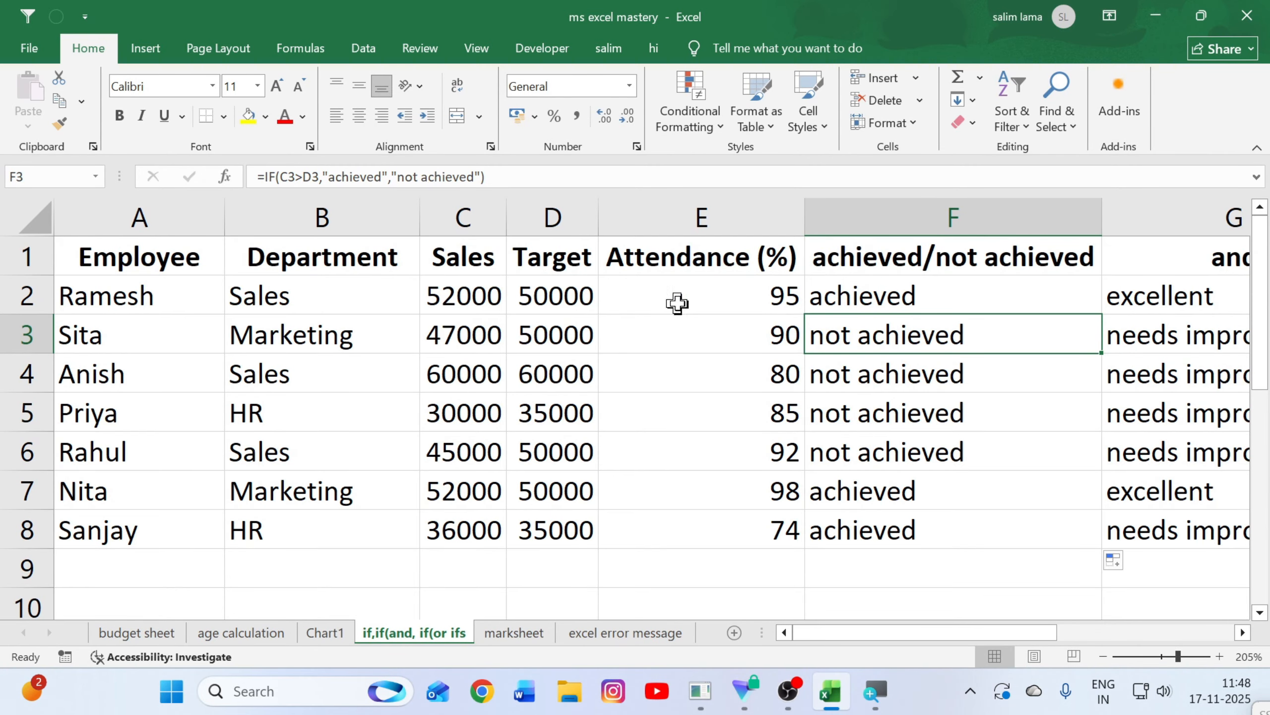
{"action": "left_click", "coordinate": [847, 294]}
{"action": "double_click", "coordinate": [859, 298]}
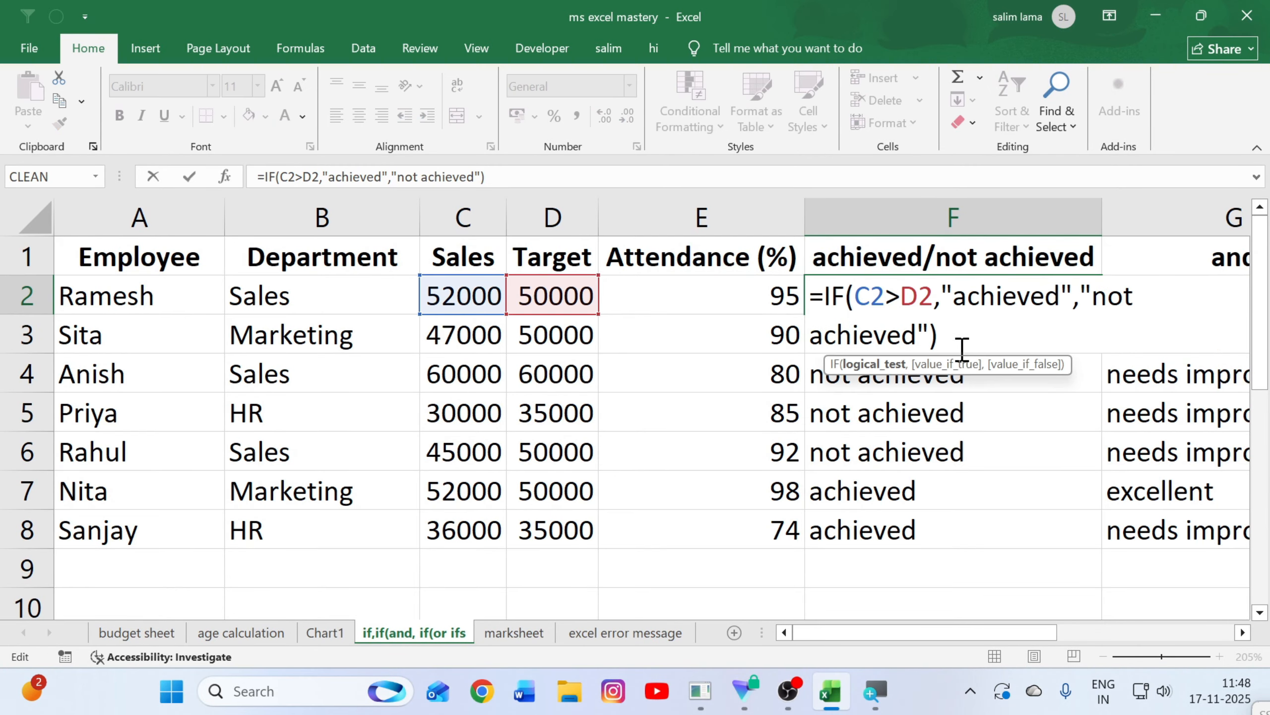
{"action": "left_click", "coordinate": [948, 364]}
{"action": "left_click", "coordinate": [1018, 364]}
{"action": "left_click", "coordinate": [996, 320]}
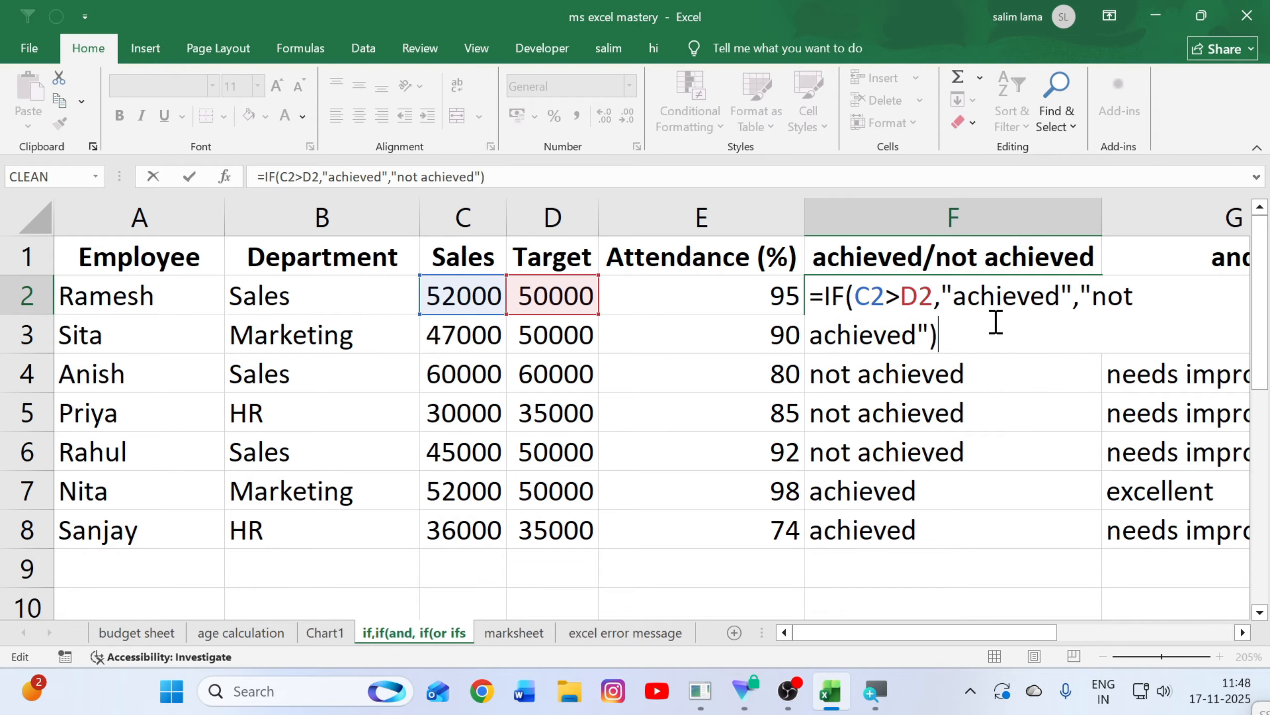
{"action": "key", "text": "Return"}
{"action": "key", "text": "Right"}
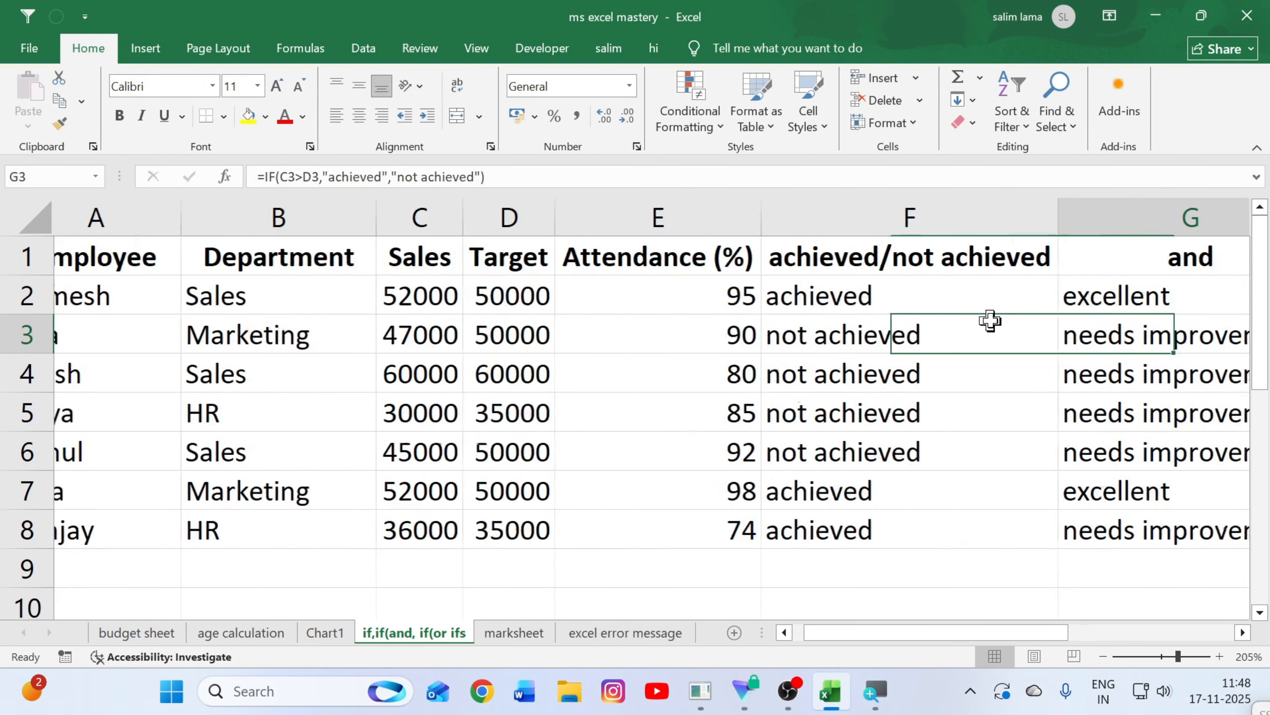
{"action": "key", "text": "Left"}
{"action": "key", "text": "Left"}
{"action": "key", "text": "Left"}
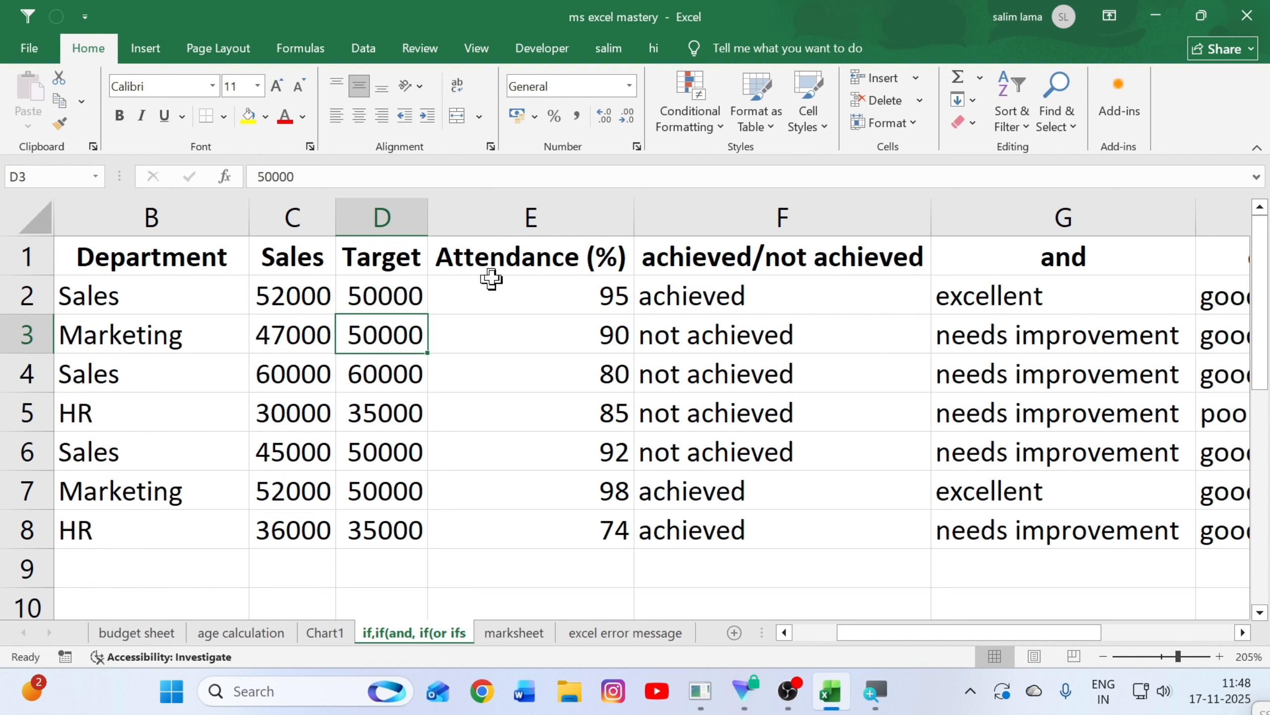
Step: Examine the sales, target and attendance values in row 2 as the conditions for a combined test
{"action": "left_click", "coordinate": [320, 295]}
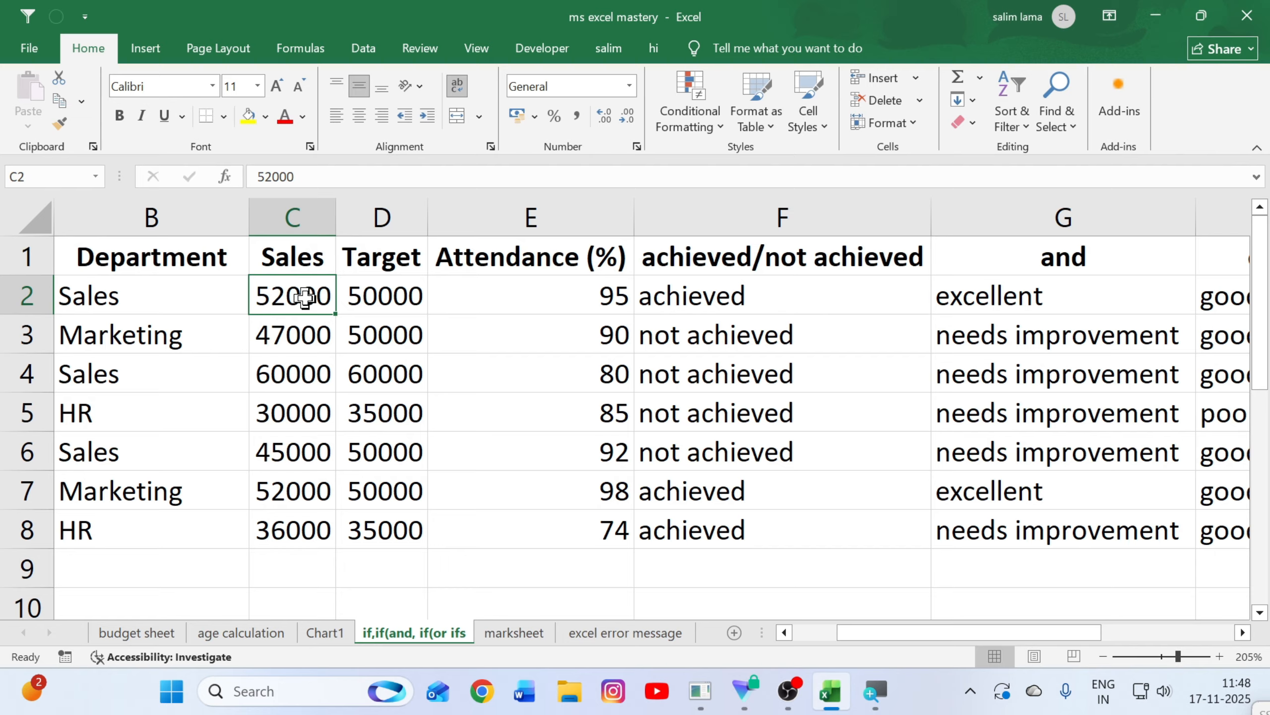
{"action": "left_click", "coordinate": [488, 282]}
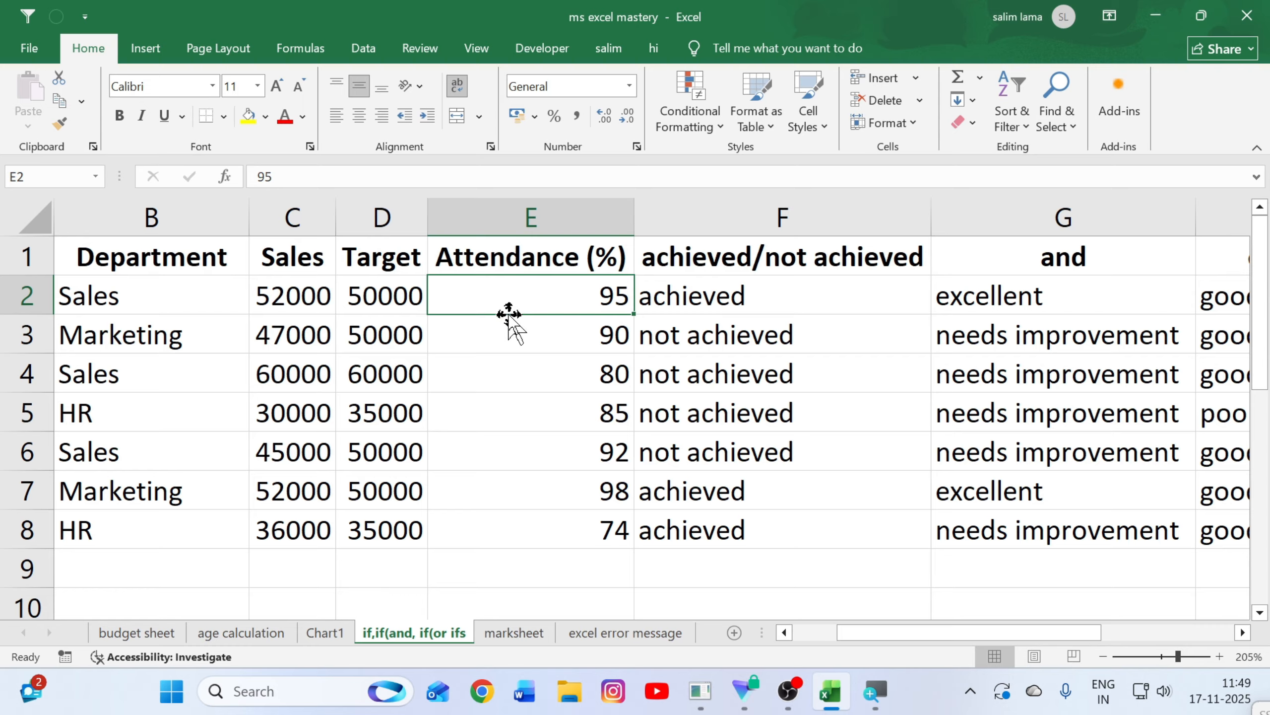
{"action": "left_click_drag", "start_coordinate": [313, 296], "coordinate": [378, 297]}
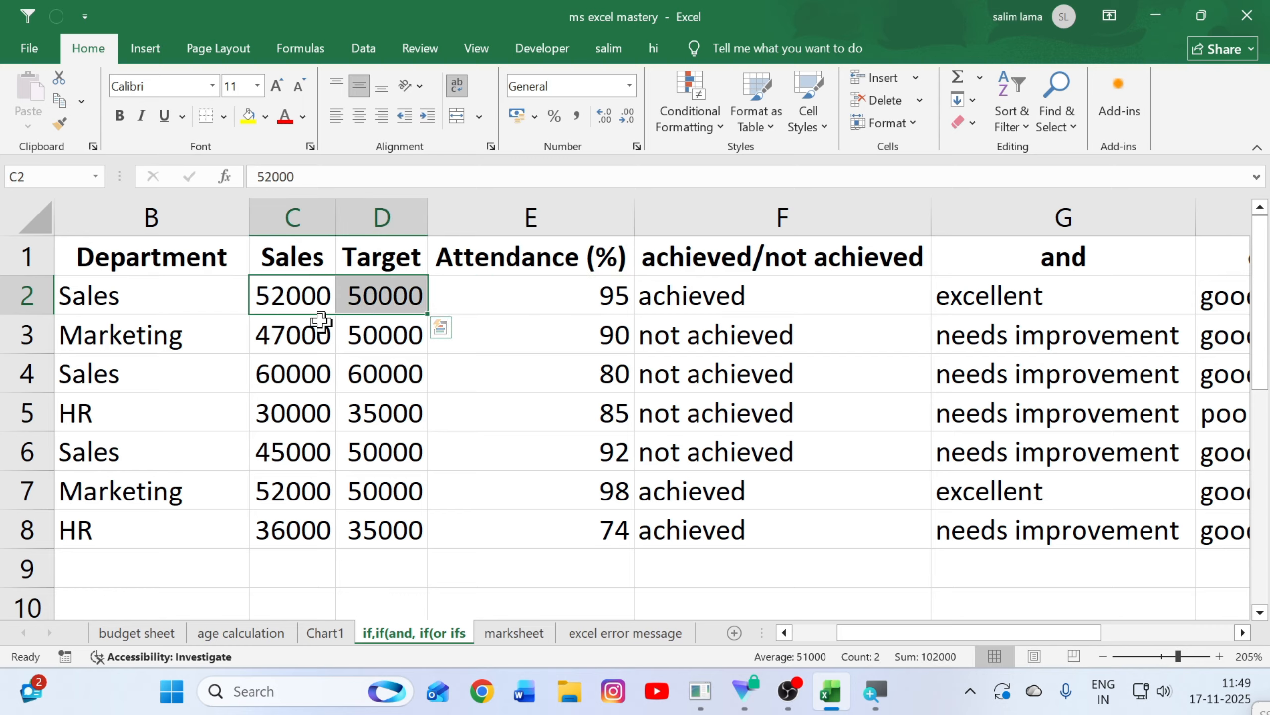
{"action": "left_click", "coordinate": [384, 287]}
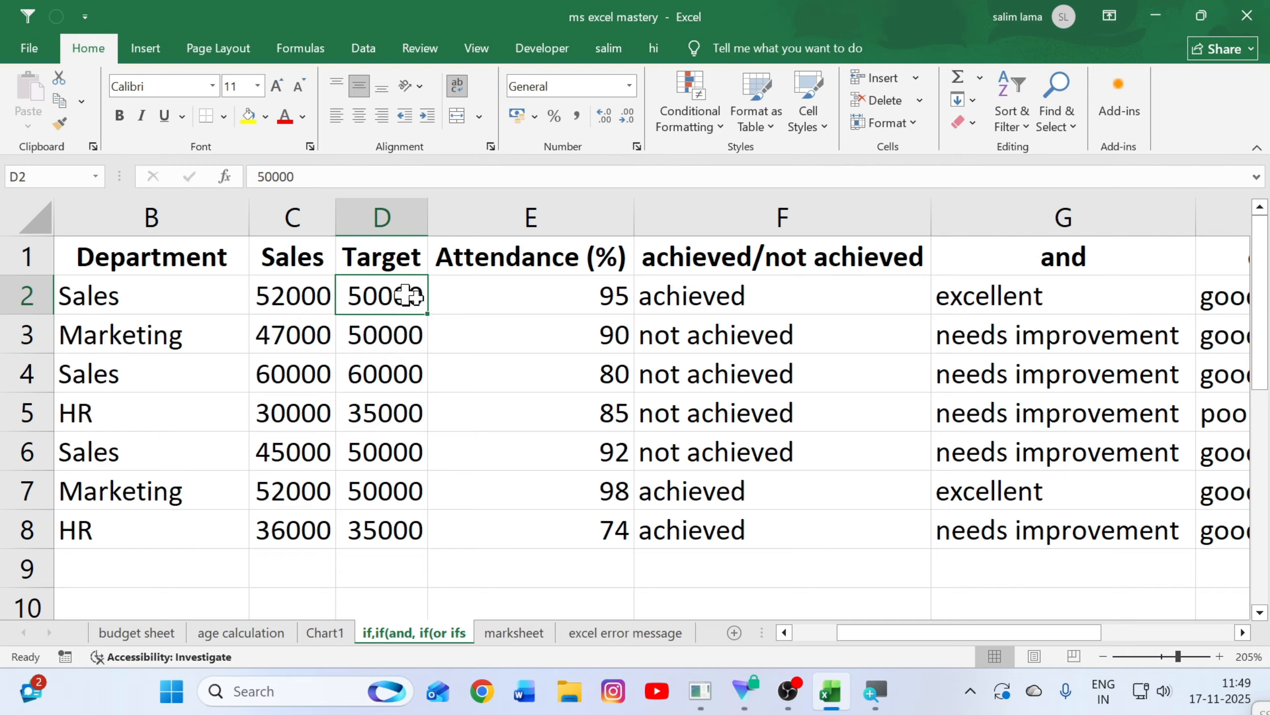
{"action": "left_click", "coordinate": [522, 298]}
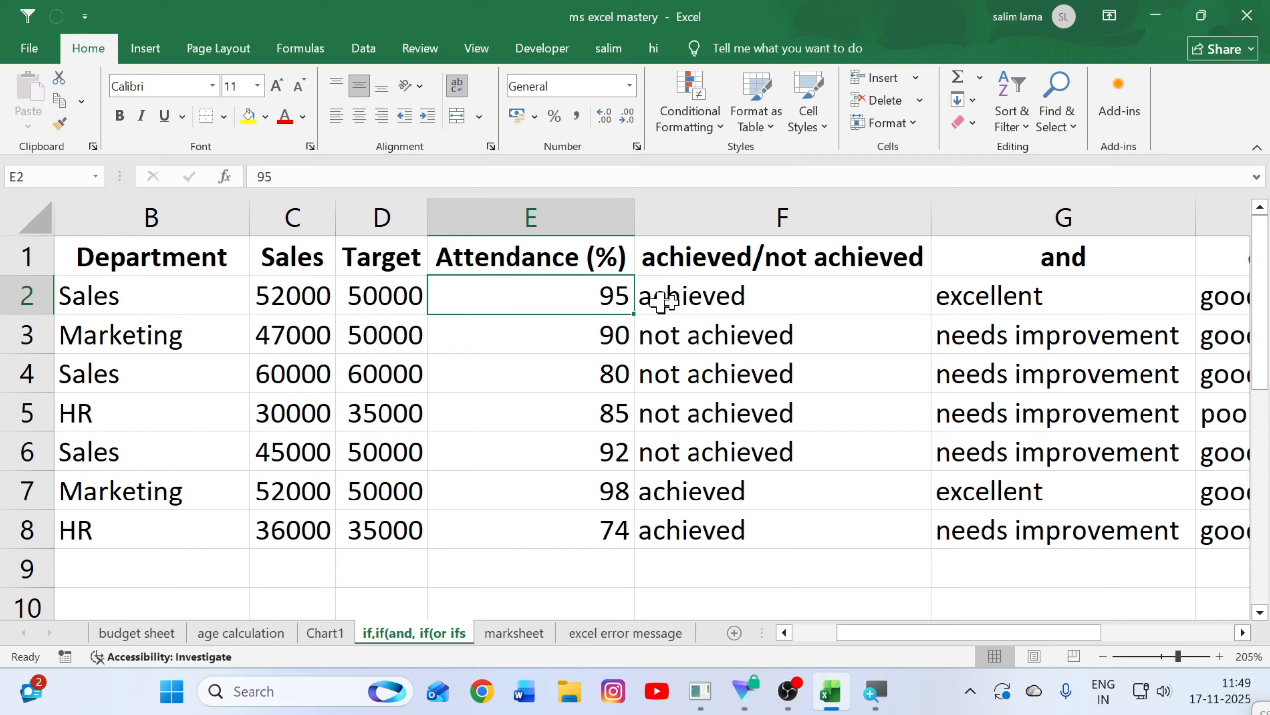
Step: Clear the existing formulas from G2:G8 in the "and" column
{"action": "left_click_drag", "start_coordinate": [965, 296], "coordinate": [971, 532]}
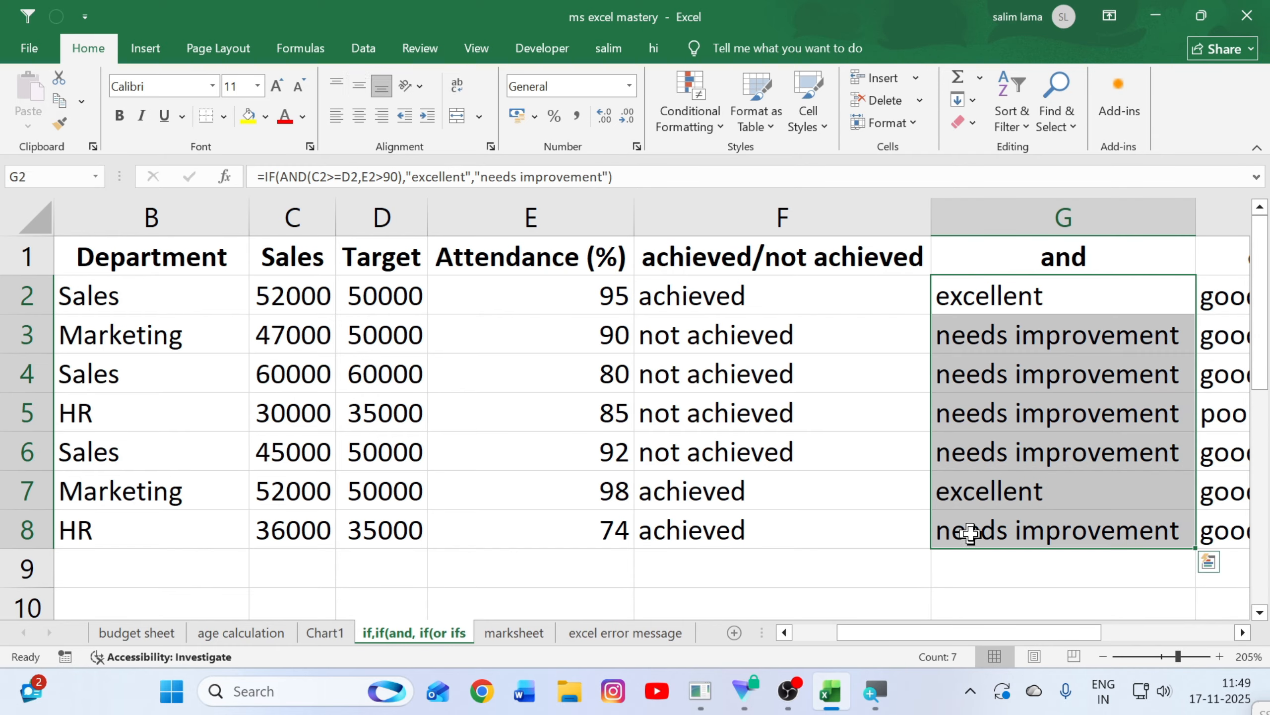
{"action": "key", "text": "Delete"}
Step: Start an IF formula in G2 with a nested AND whose first condition is C2>D2, comparing sales with target
{"action": "left_click", "coordinate": [1052, 297]}
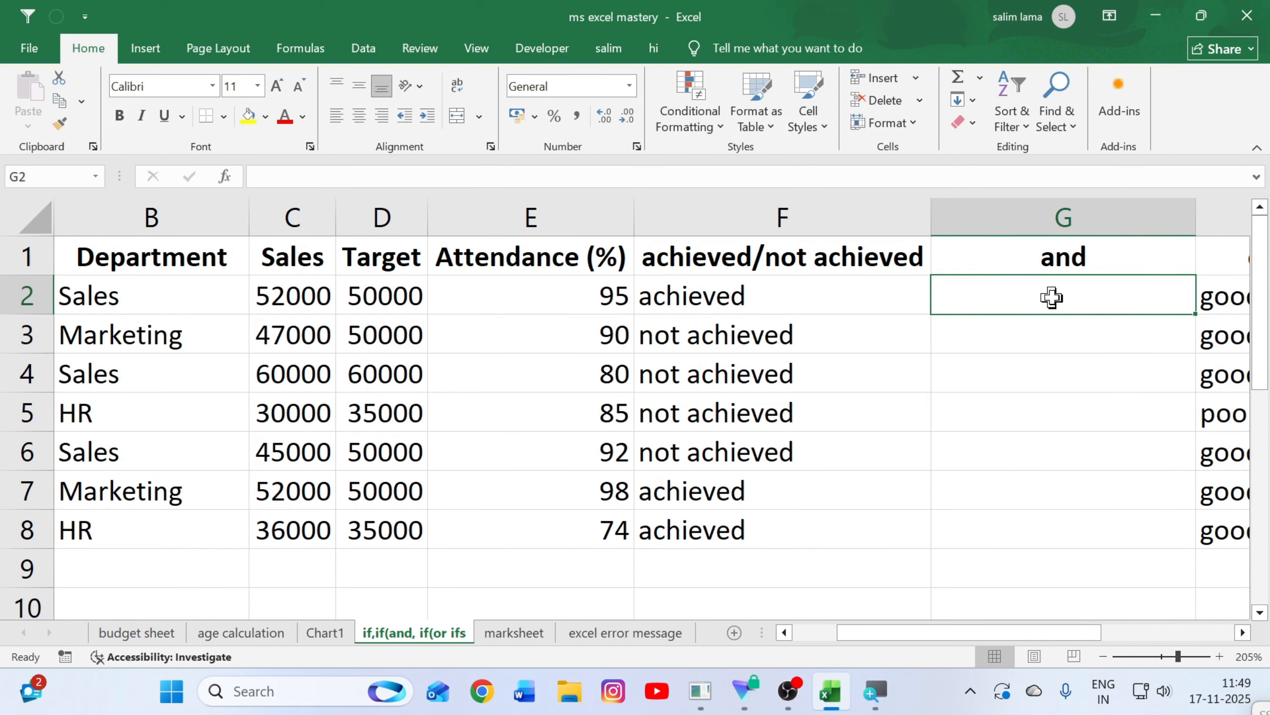
{"action": "type", "text": "="}
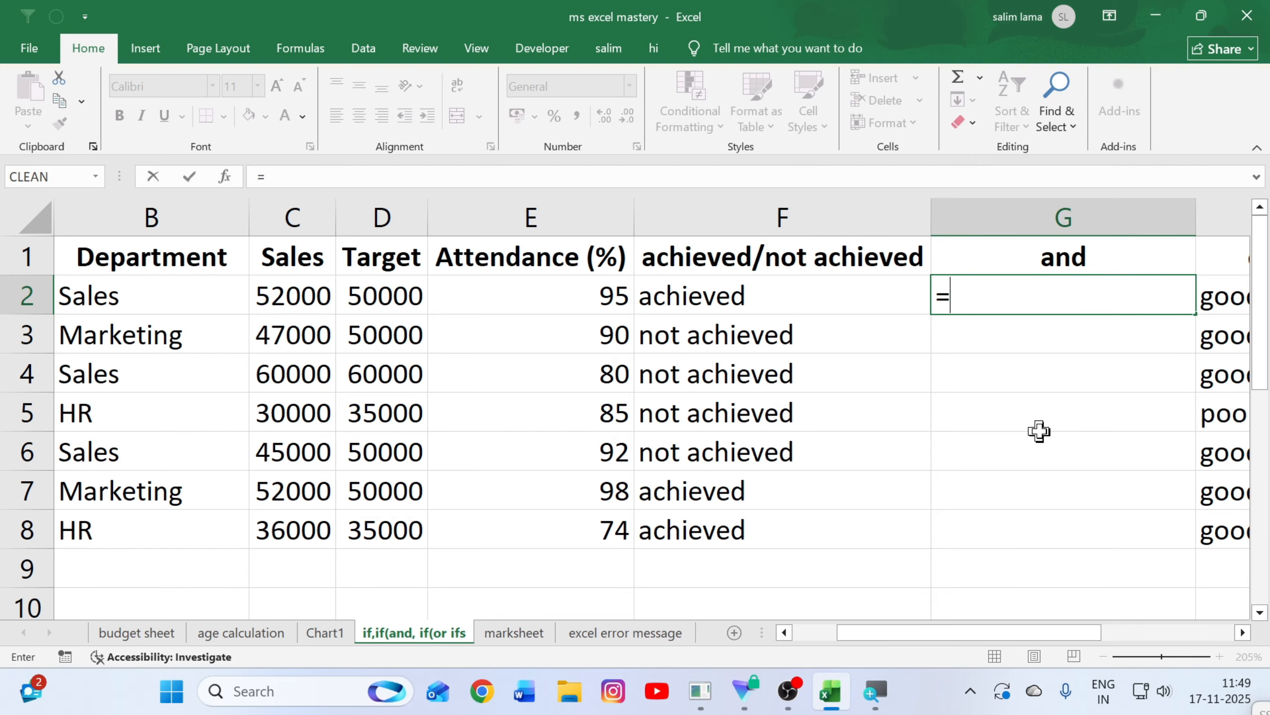
{"action": "type", "text": "if"}
{"action": "key", "text": "Tab"}
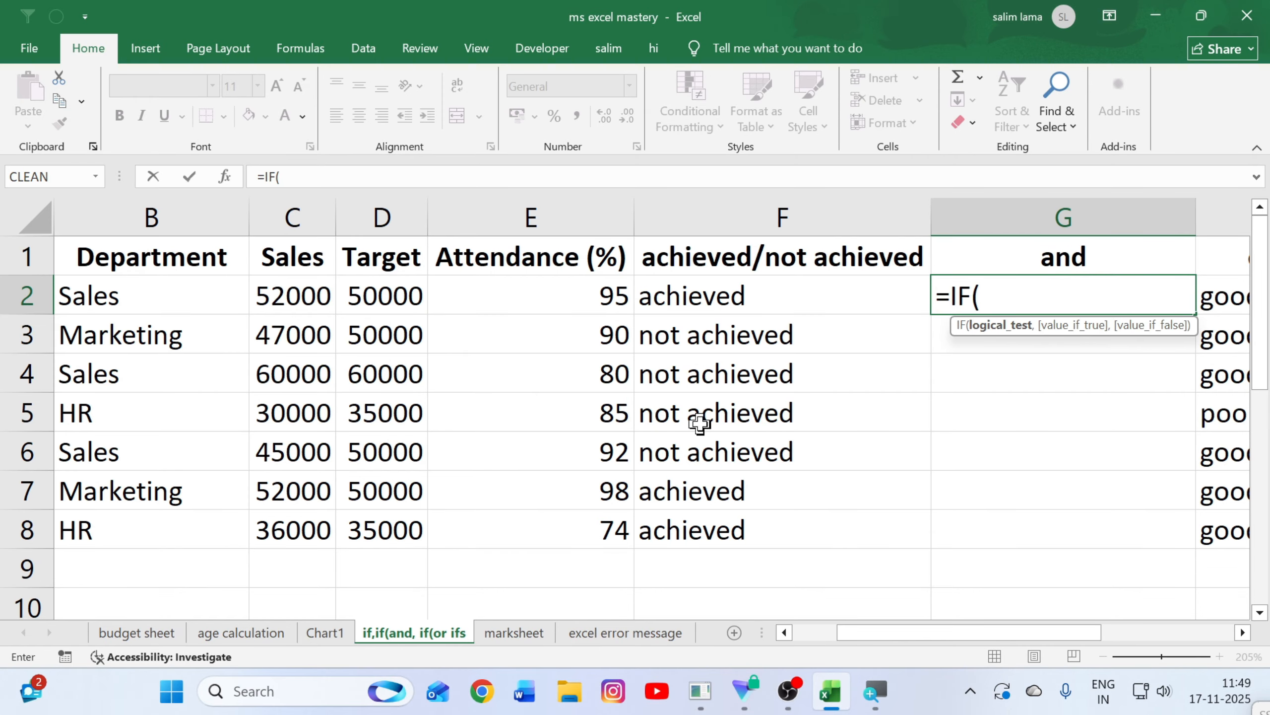
{"action": "type", "text": "and"}
{"action": "key", "text": "Tab"}
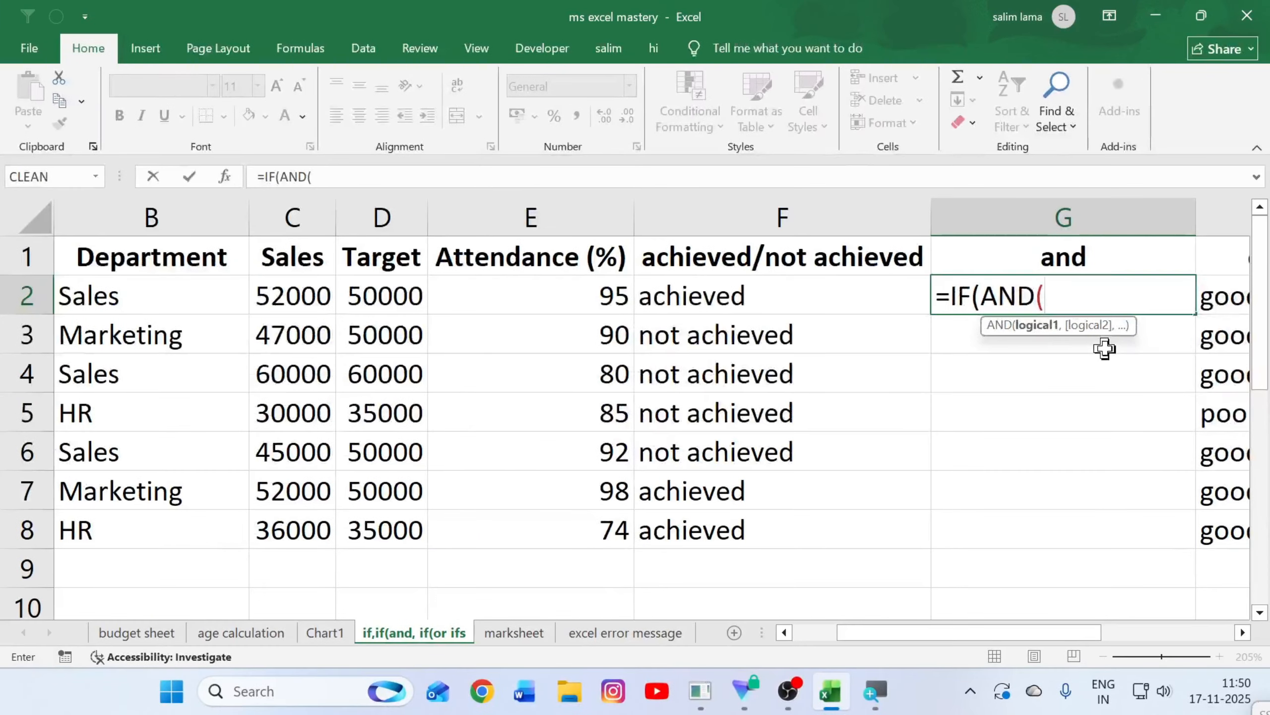
{"action": "left_click", "coordinate": [281, 297]}
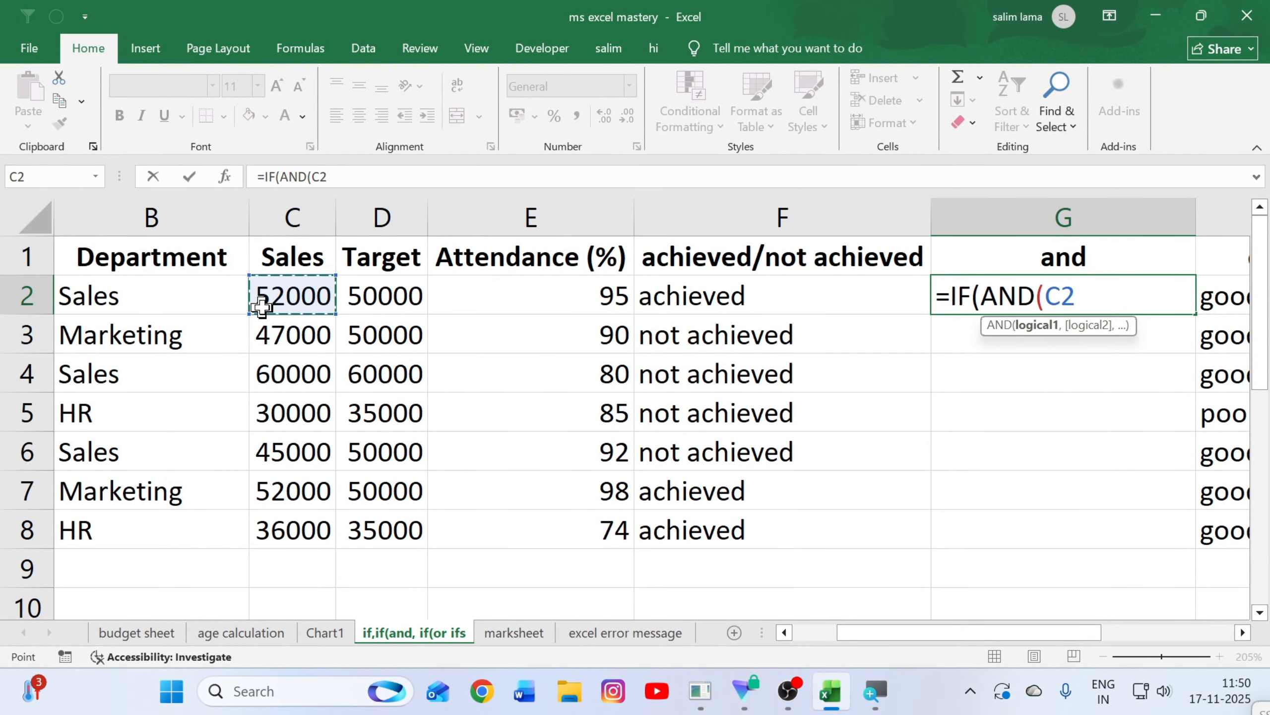
{"action": "type", "text": ">"}
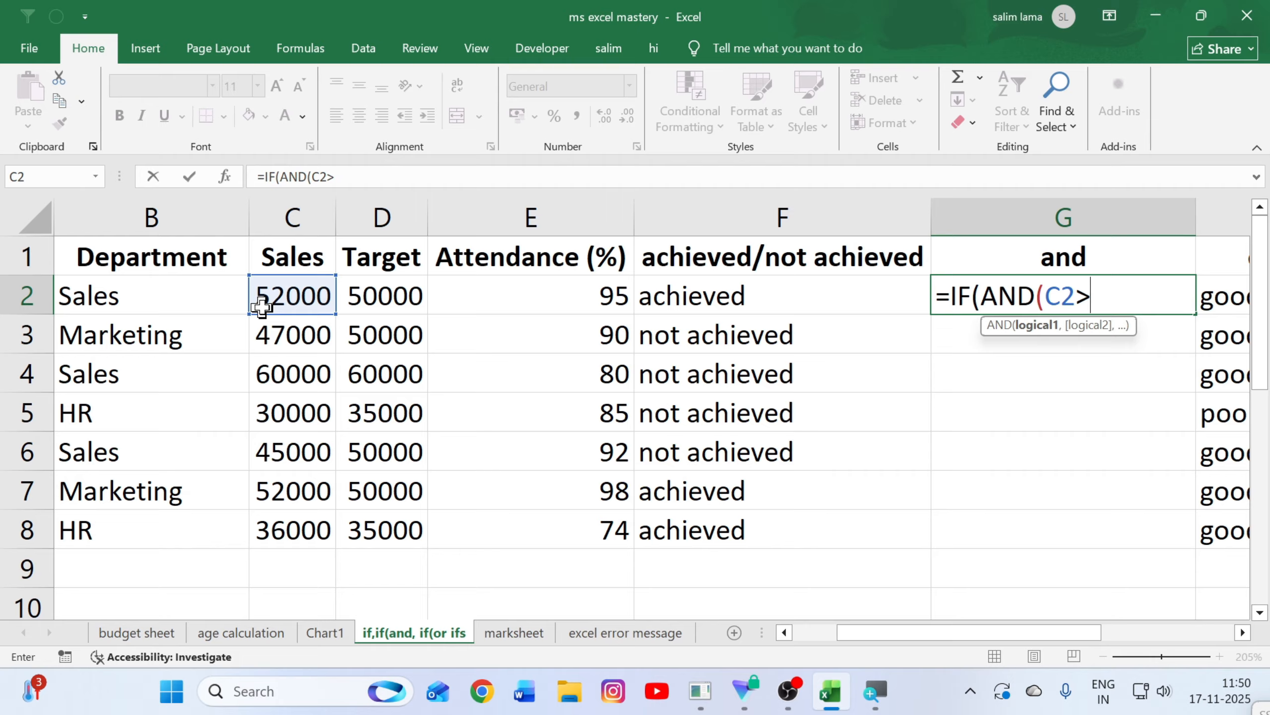
{"action": "left_click", "coordinate": [351, 296]}
{"action": "type", "text": ","}
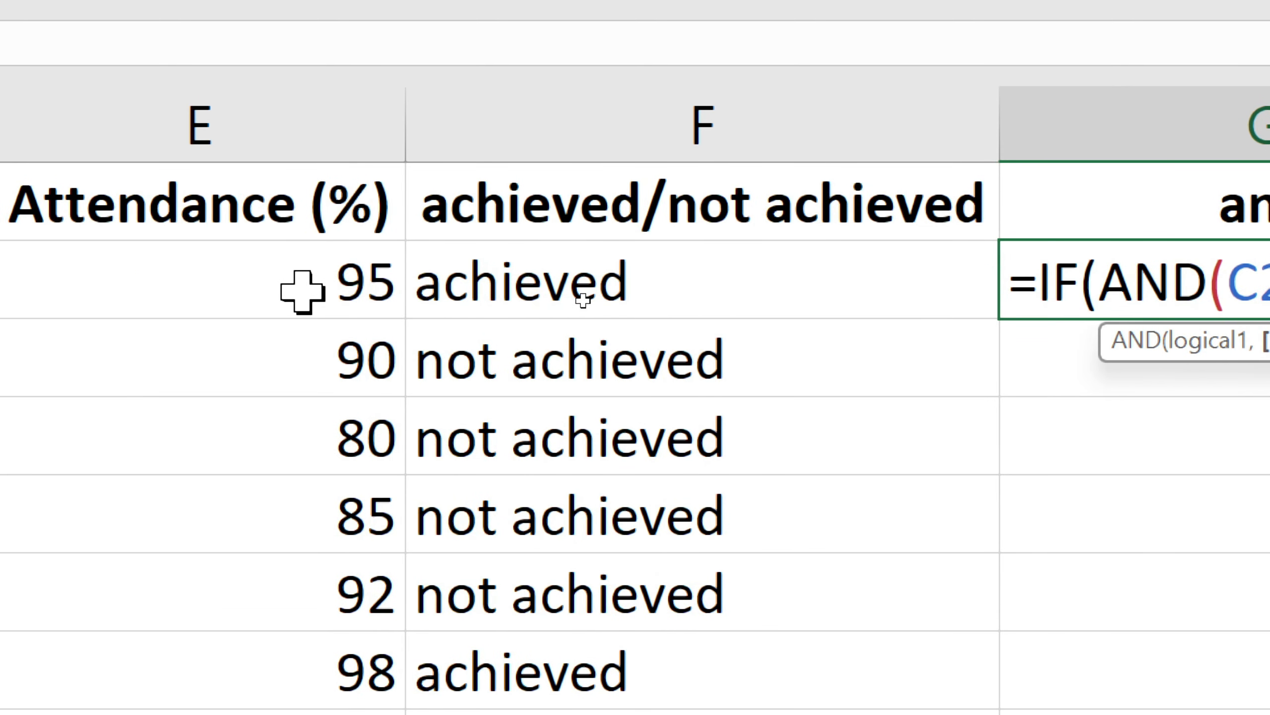
Step: Add E2>90 as the second AND condition in the G2 formula and close the AND function
{"action": "left_click", "coordinate": [302, 292]}
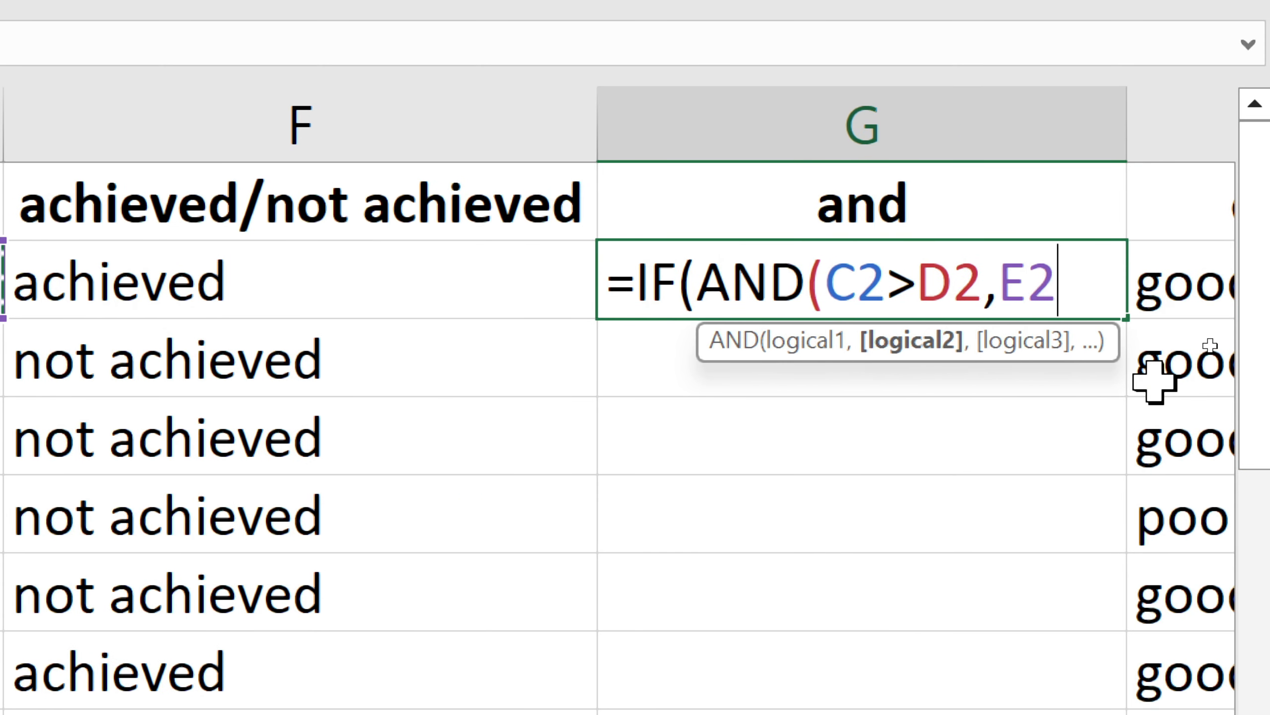
{"action": "type", "text": ">"}
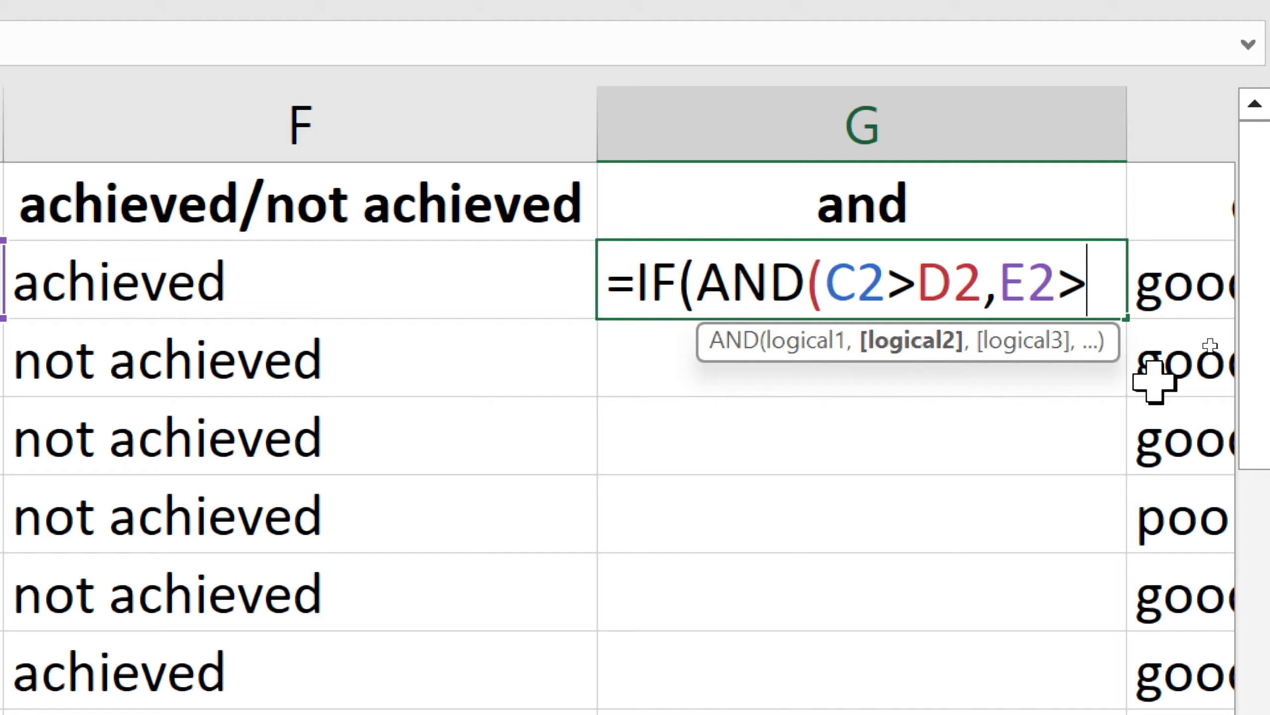
{"action": "type", "text": "90"}
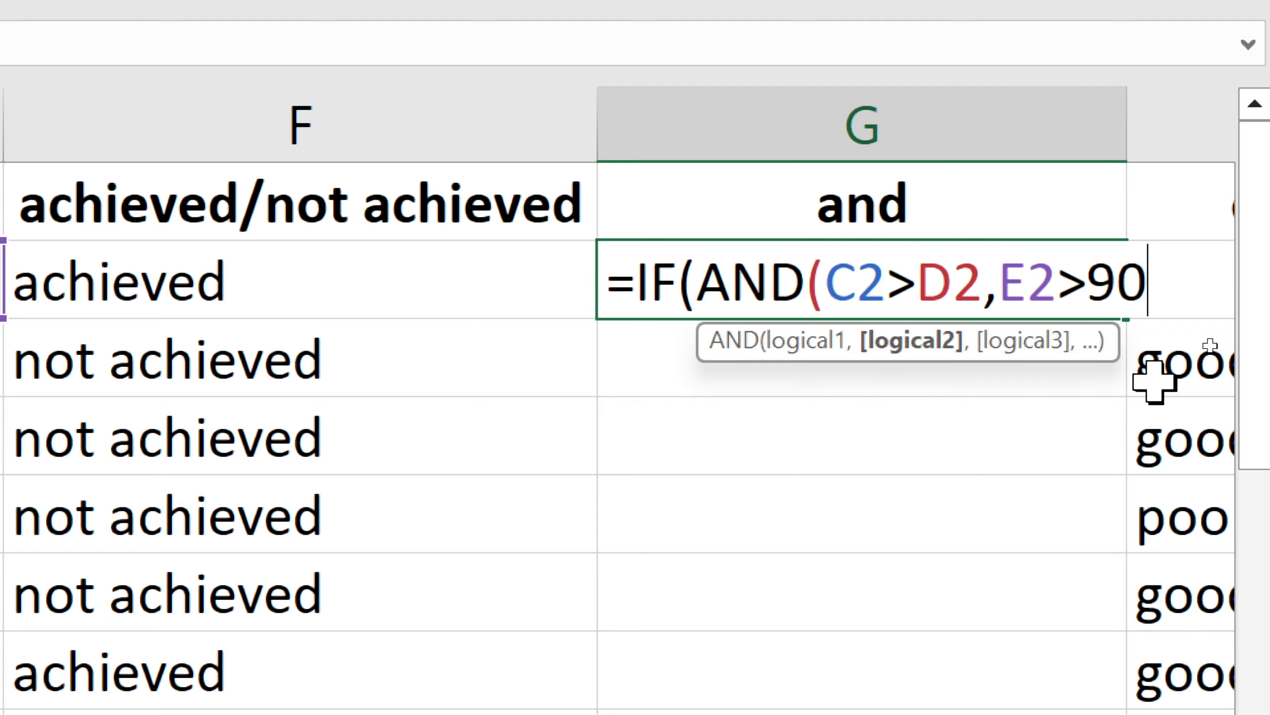
{"action": "type", "text": ","}
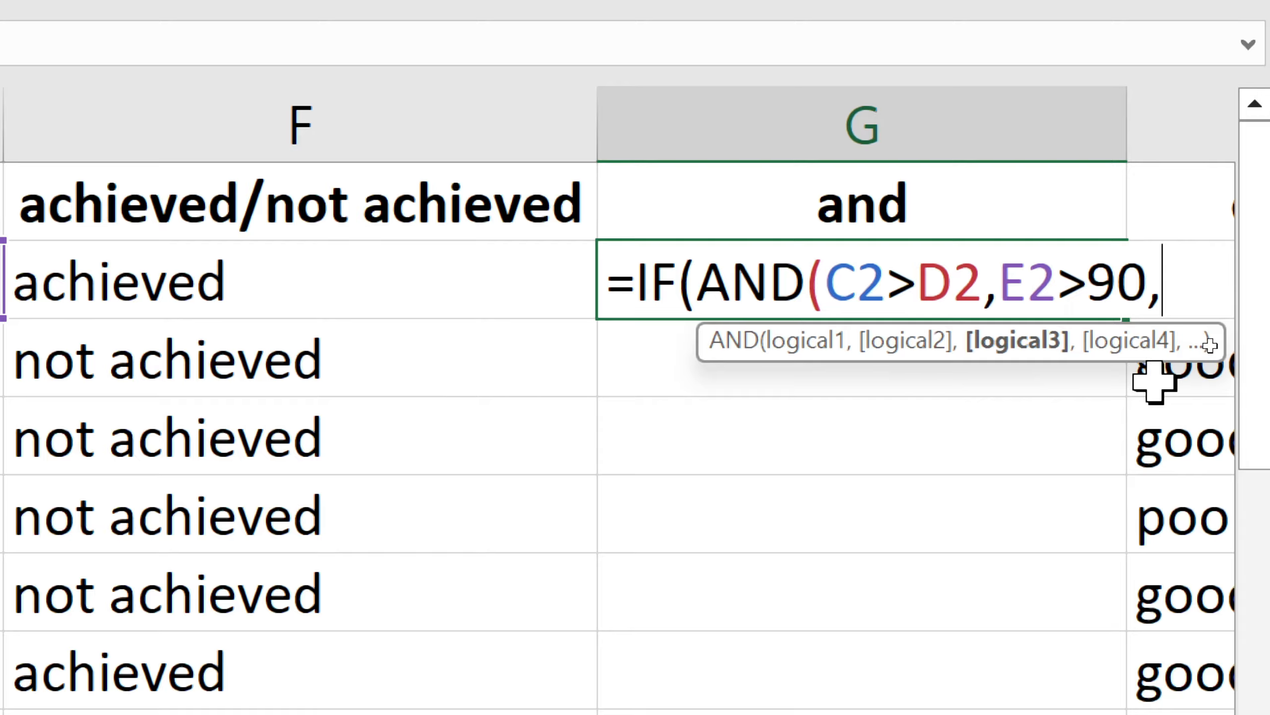
{"action": "key", "text": "BackSpace"}
{"action": "type", "text": ")"}
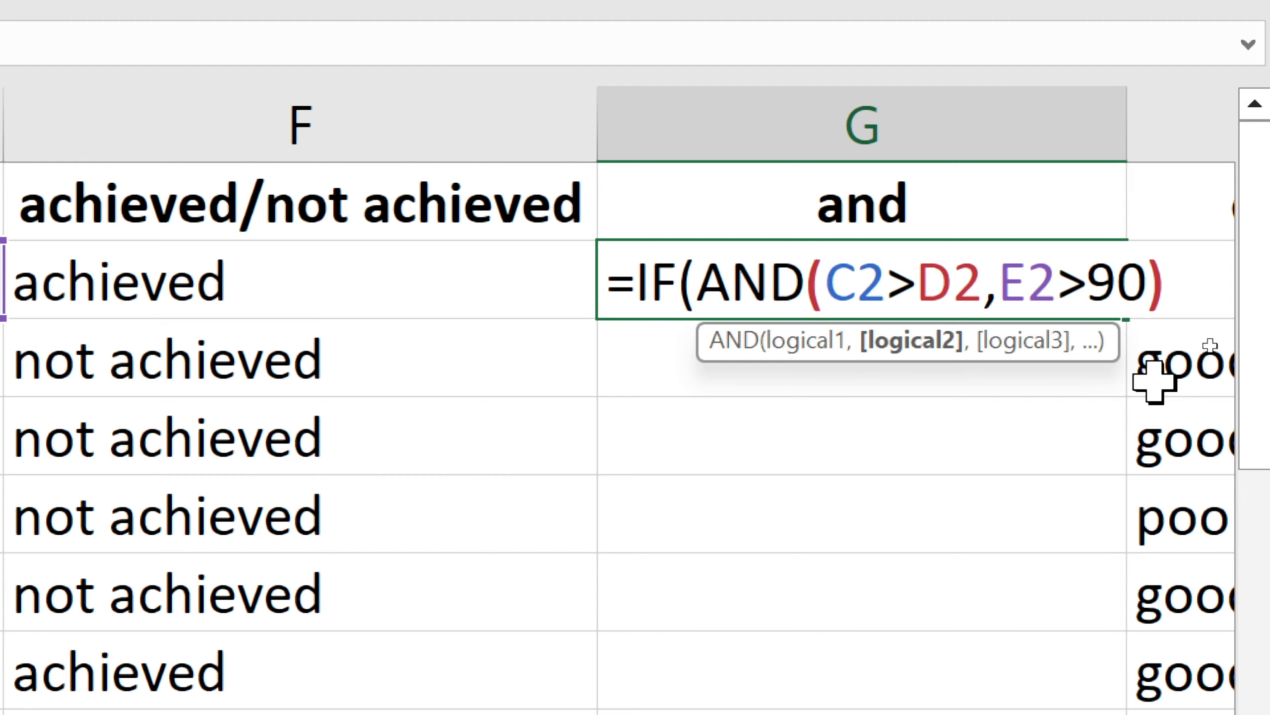
{"action": "type", "text": ","}
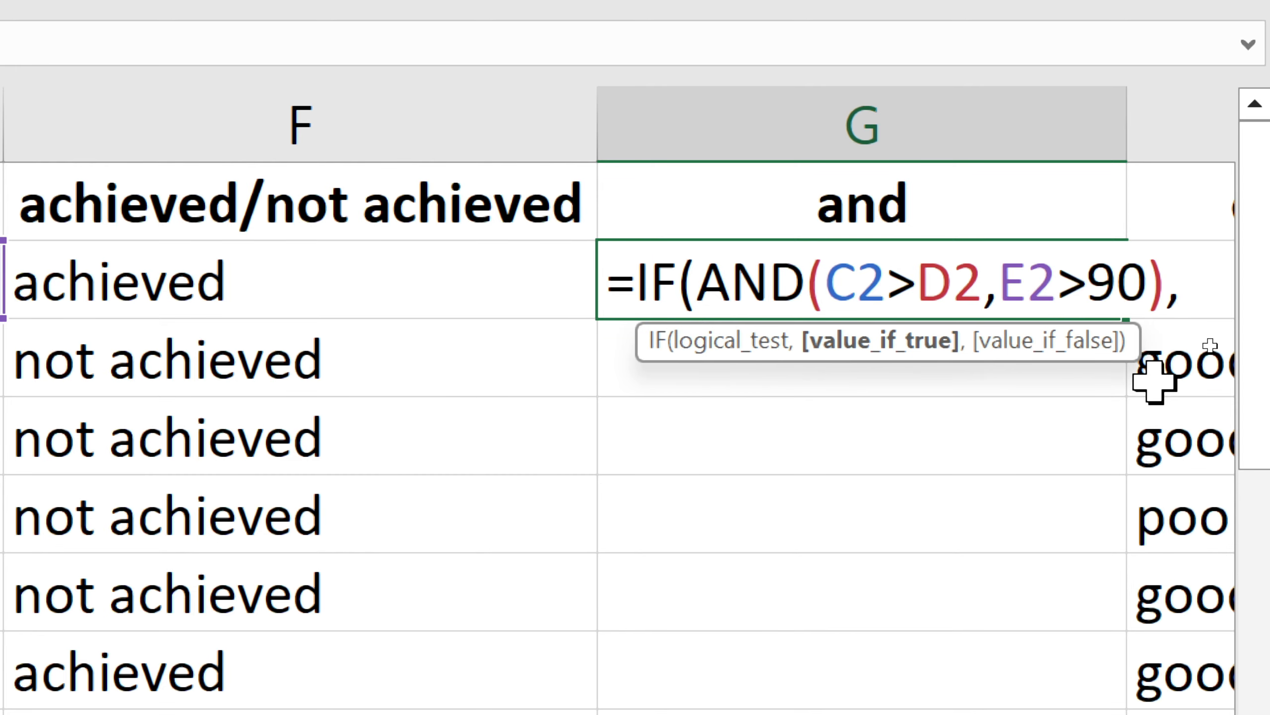
Step: Complete the G2 formula with "excellent" as the true value and "needs improvement" as the false value, and enter it, accepting the closing-parenthesis correction
{"action": "type", "text": "\"a"}
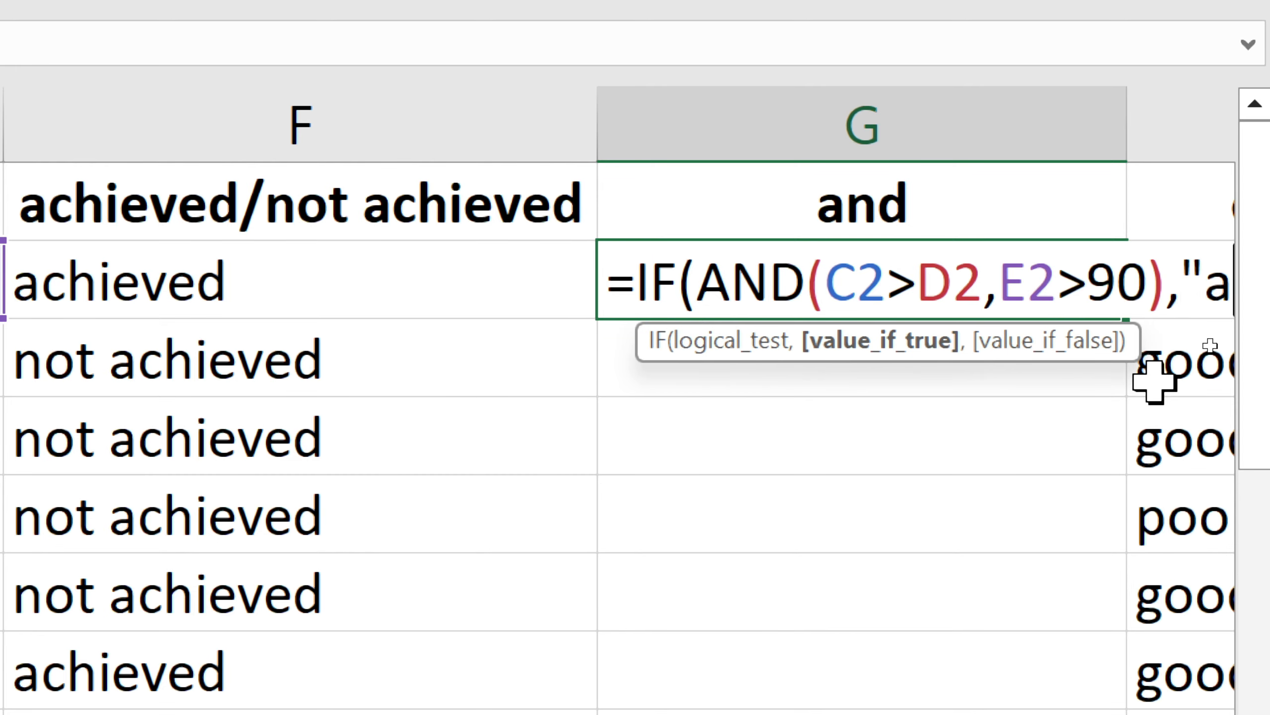
{"action": "key", "text": "BackSpace"}
{"action": "type", "text": "exce"}
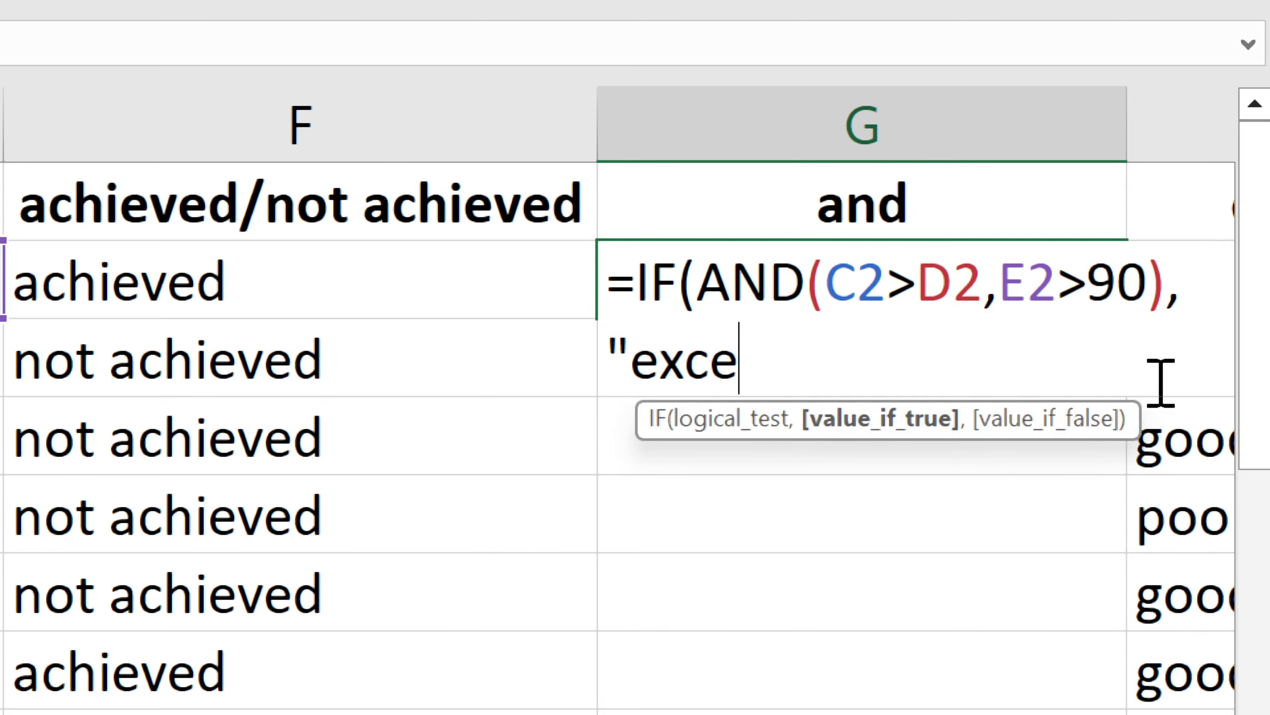
{"action": "type", "text": "llent\","}
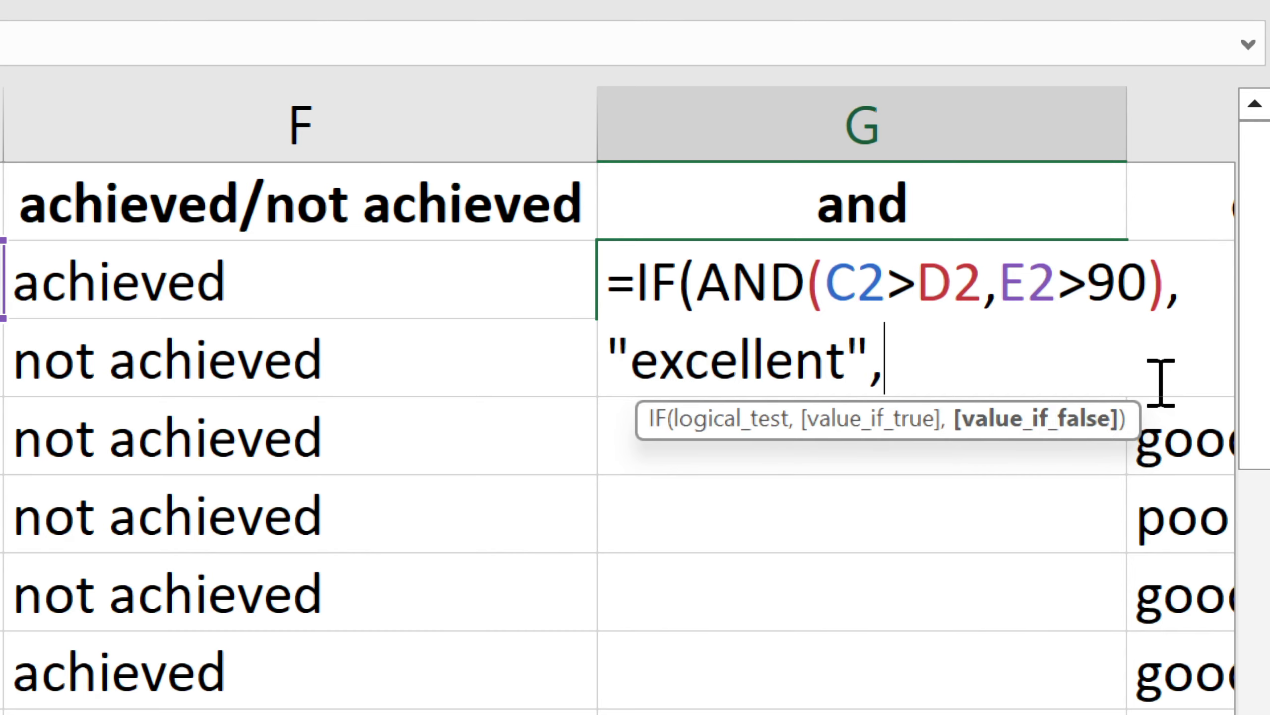
{"action": "type", "text": "\"needs "}
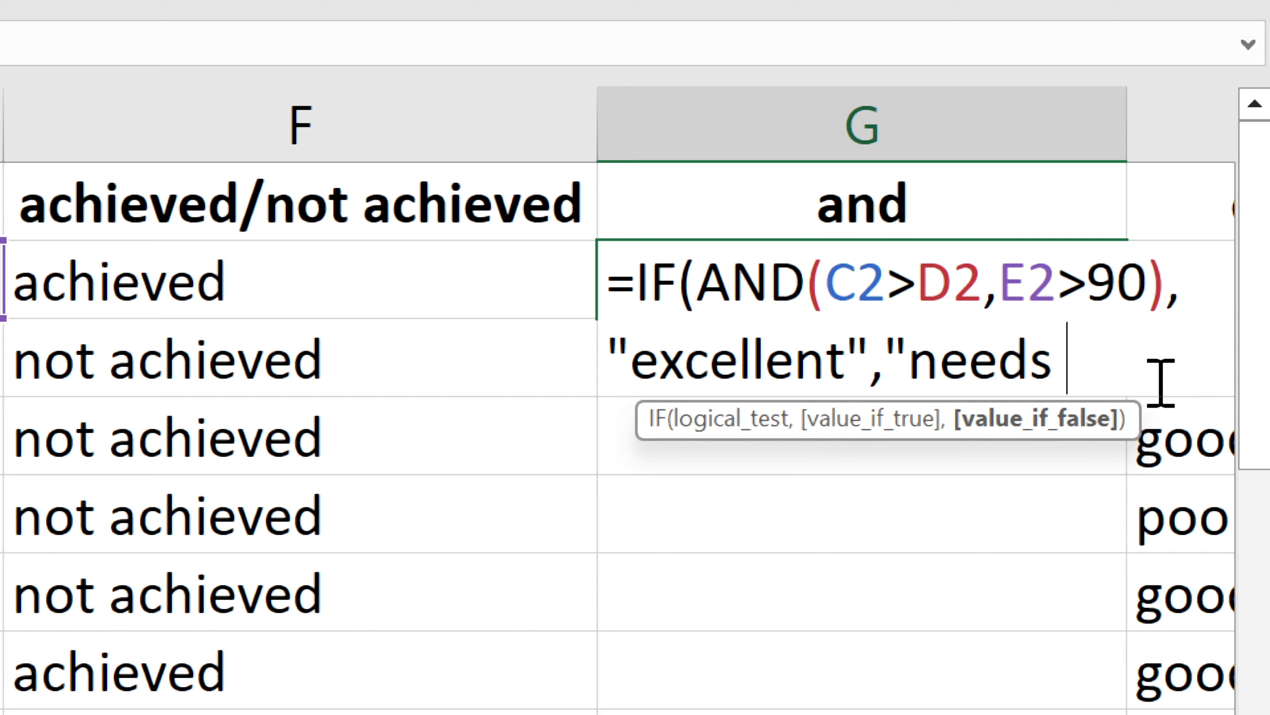
{"action": "type", "text": "improv"}
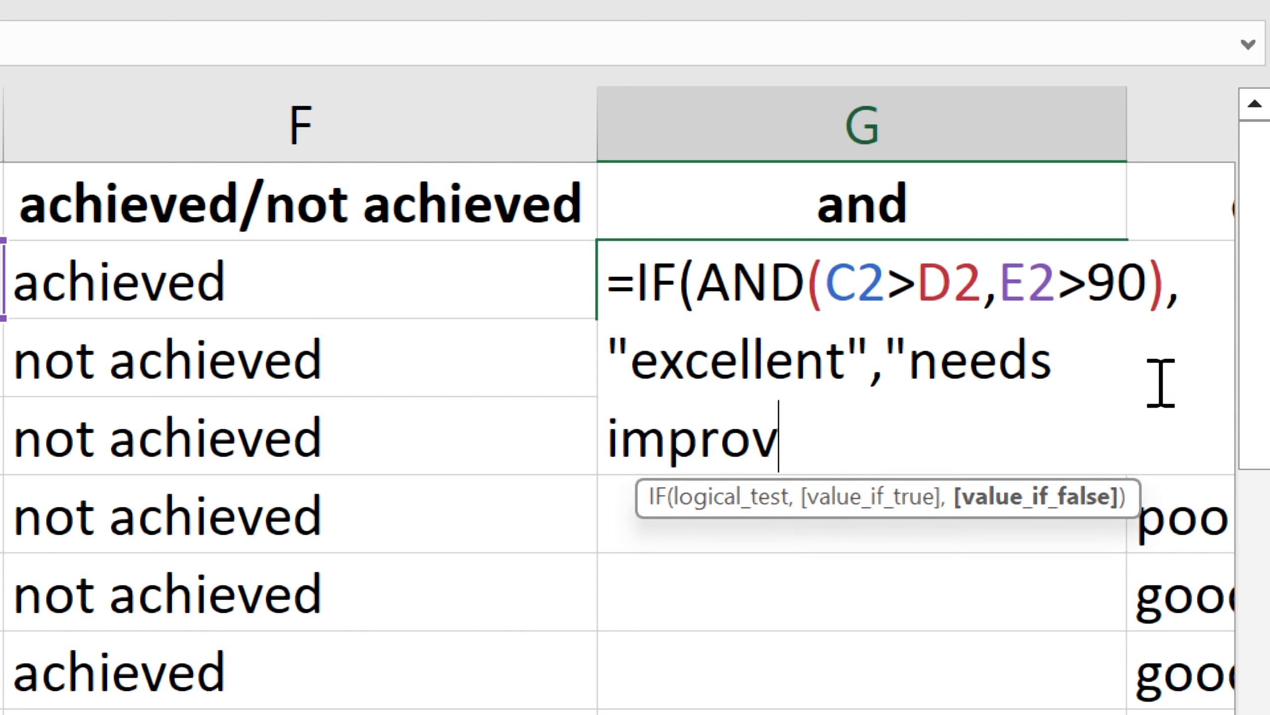
{"action": "type", "text": "ement\""}
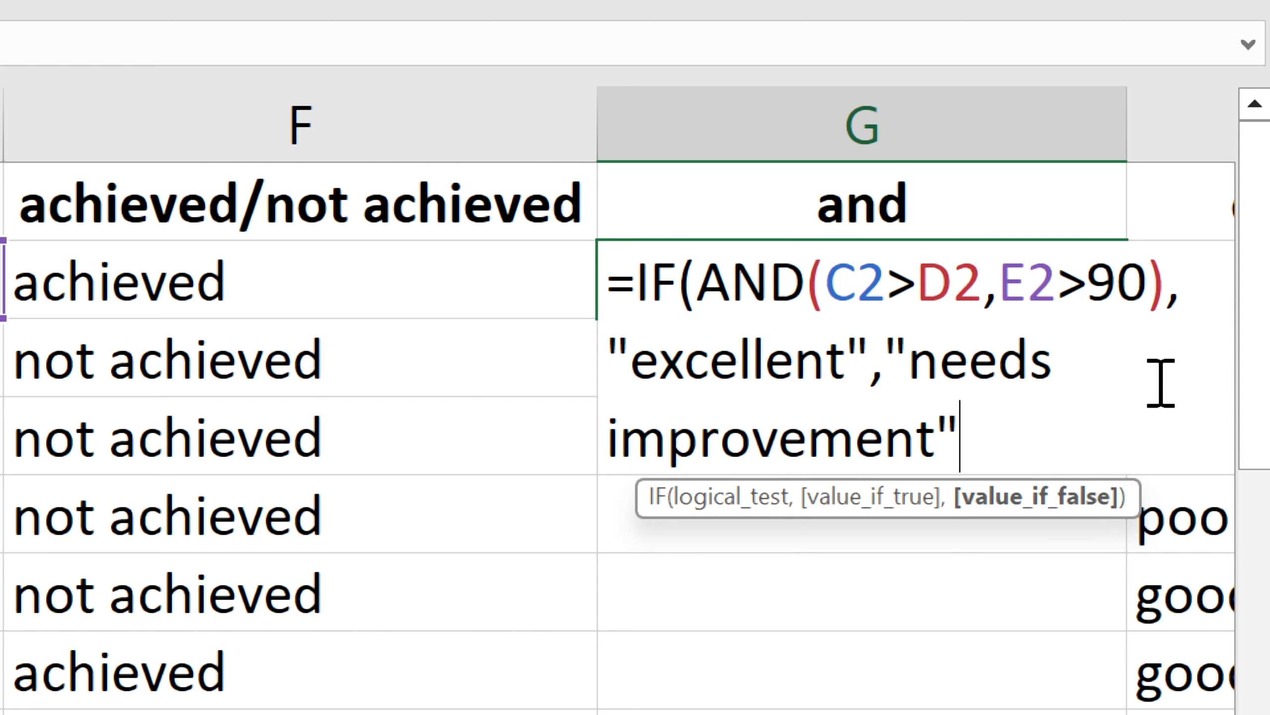
{"action": "key", "text": "Return"}
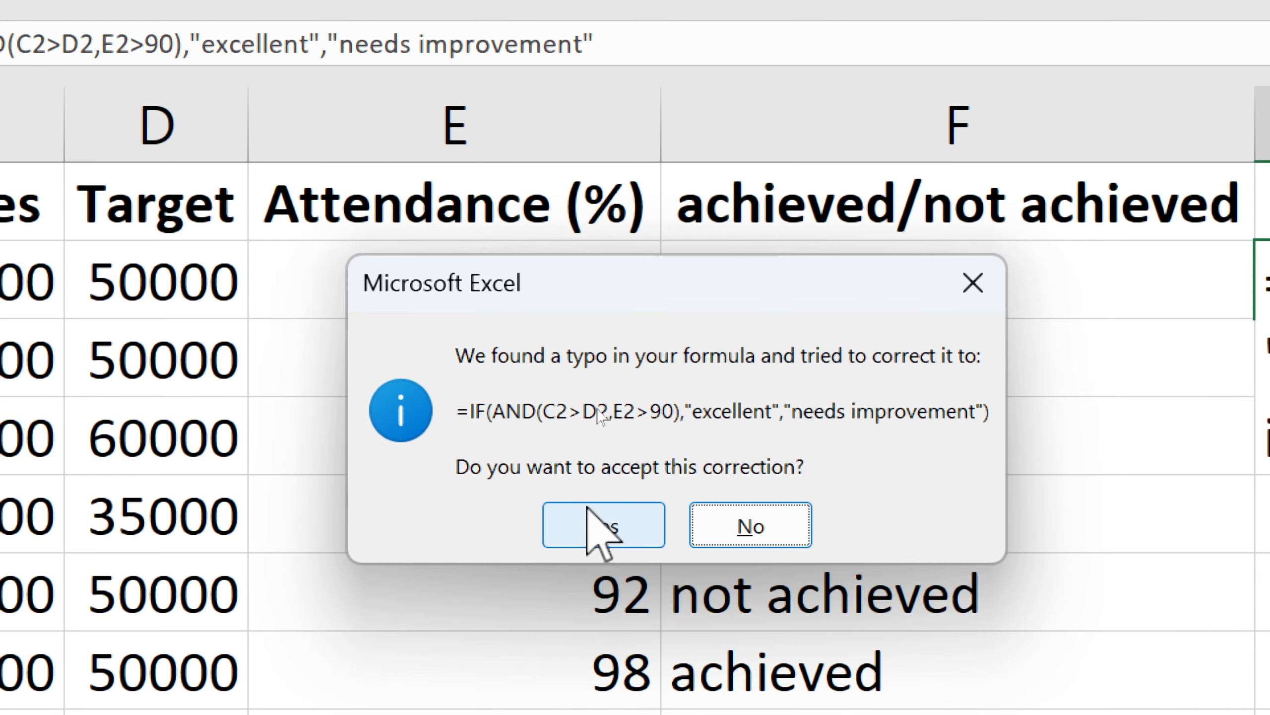
{"action": "left_click", "coordinate": [598, 525]}
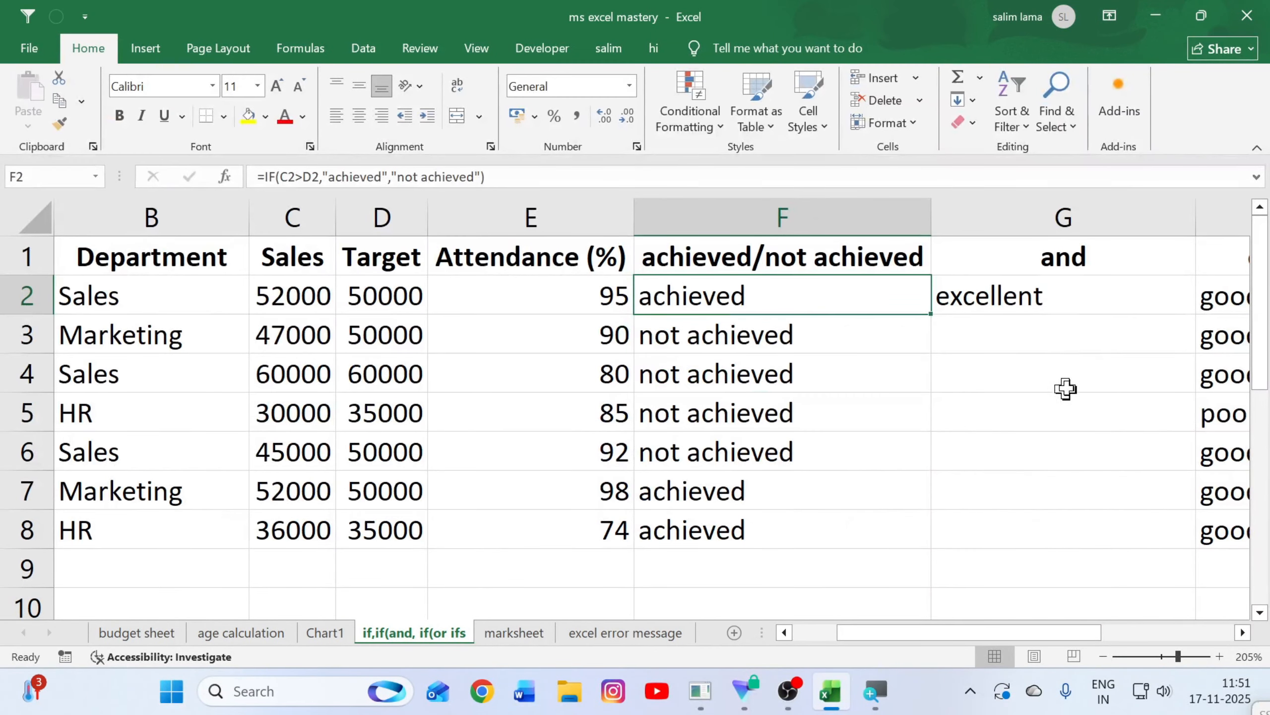
Step: Fill the IF-AND formula from G2 down through G8
{"action": "left_click", "coordinate": [1245, 356]}
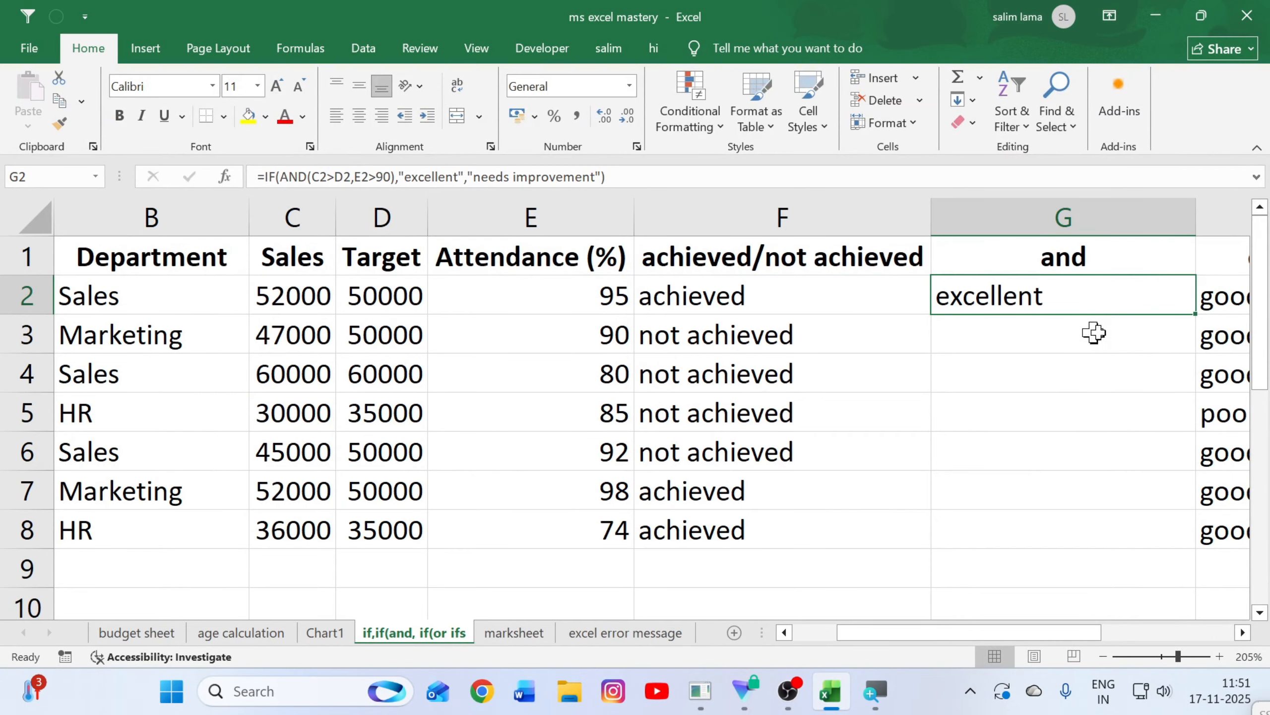
{"action": "left_click", "coordinate": [1190, 325]}
{"action": "left_click", "coordinate": [1129, 304]}
{"action": "double_click", "coordinate": [1196, 313]}
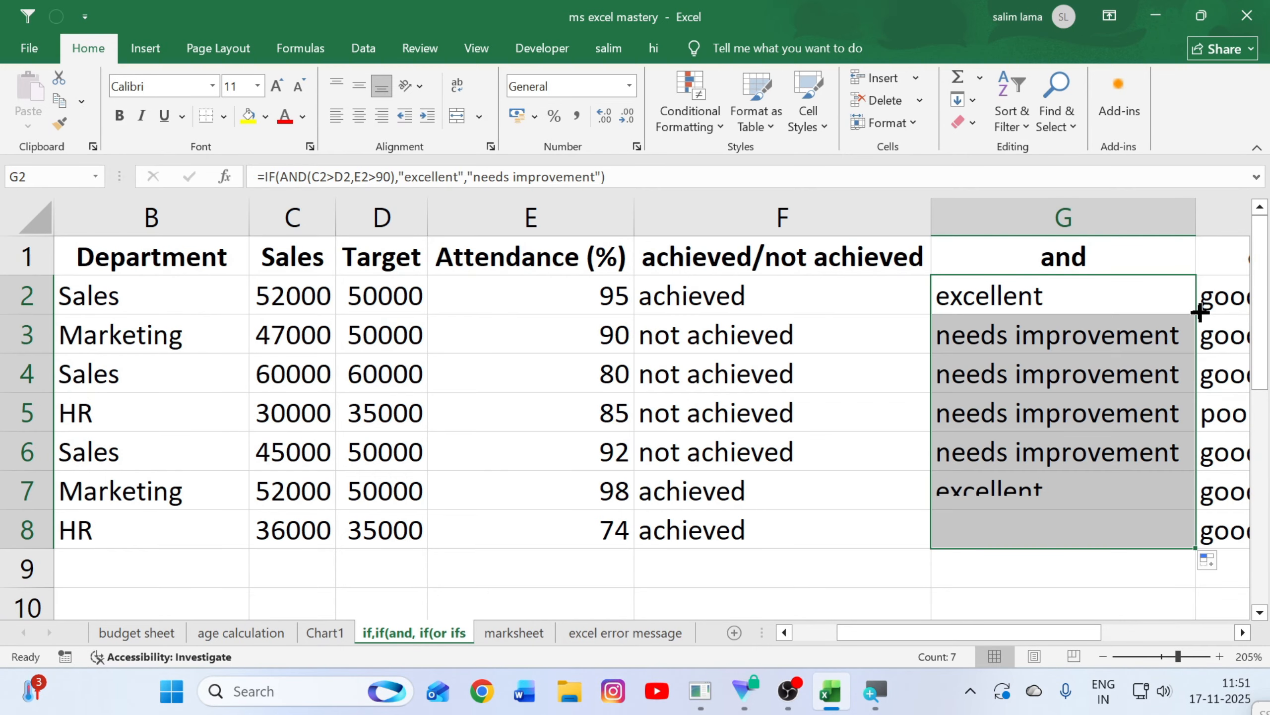
{"action": "left_click", "coordinate": [788, 694]}
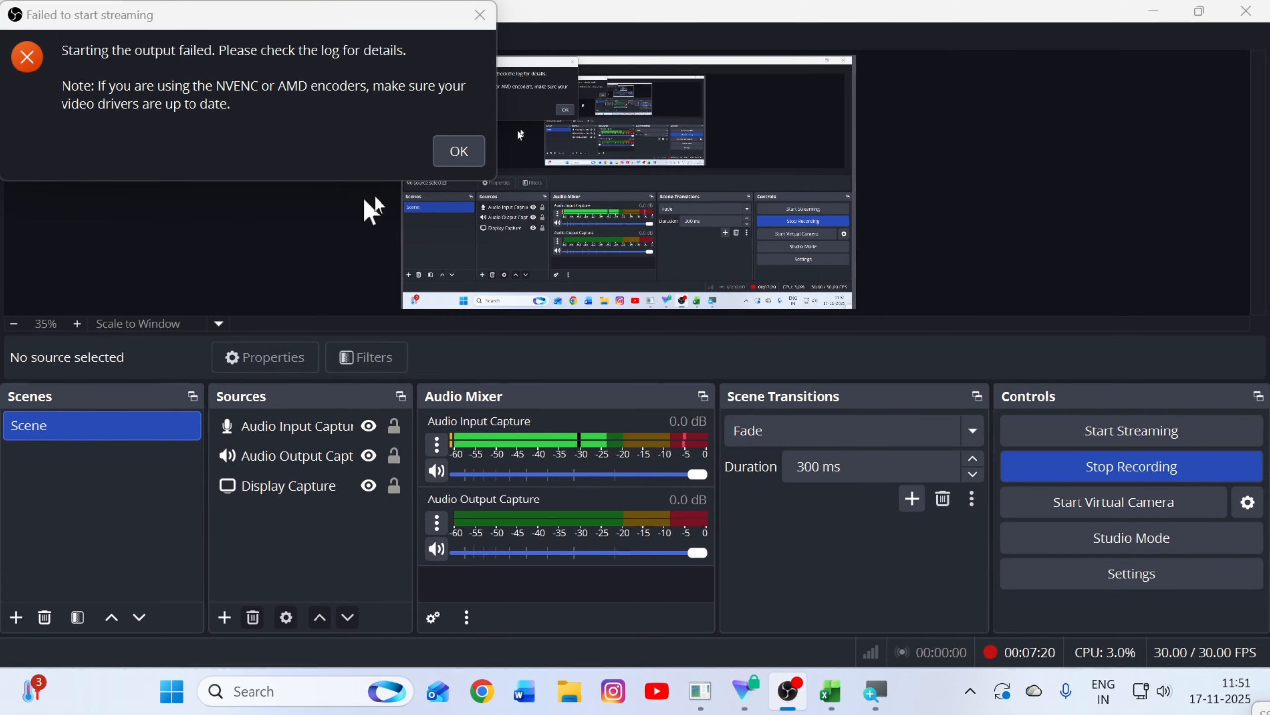
Step: Dismiss the streaming error dialog in OBS and minimize OBS to return to the Excel worksheet
{"action": "left_click", "coordinate": [452, 152]}
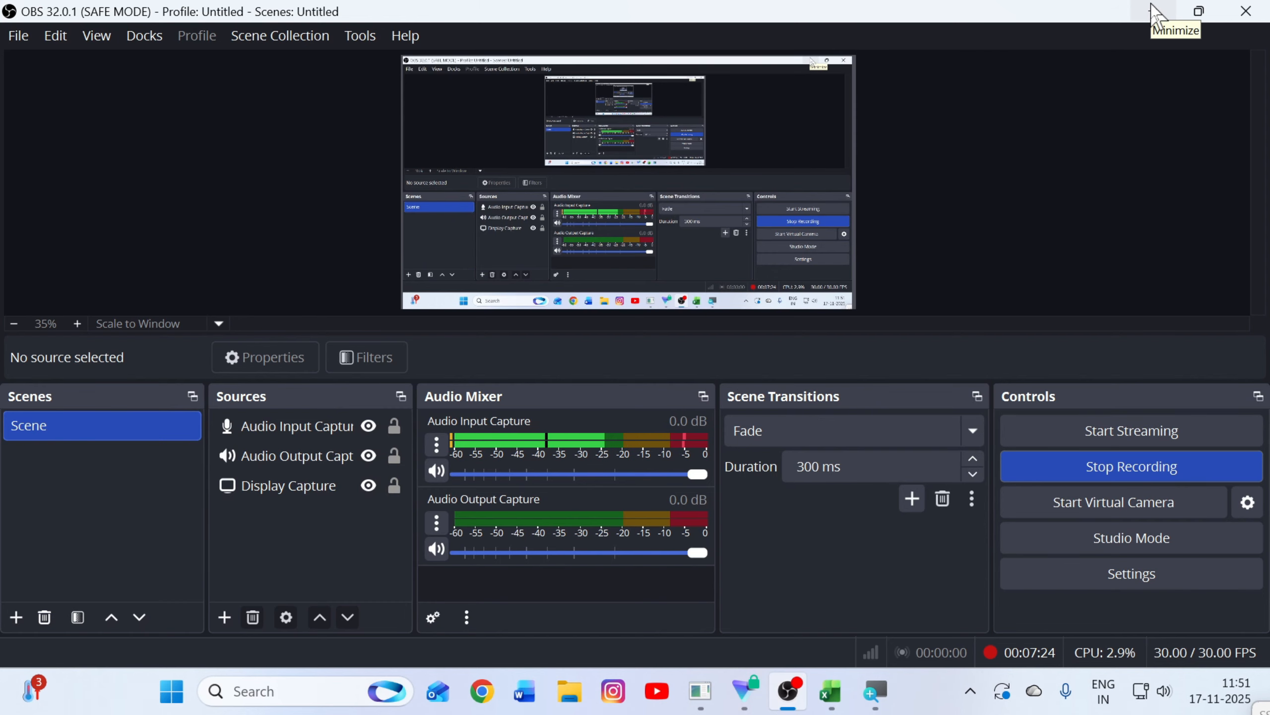
{"action": "left_click", "coordinate": [1156, 15]}
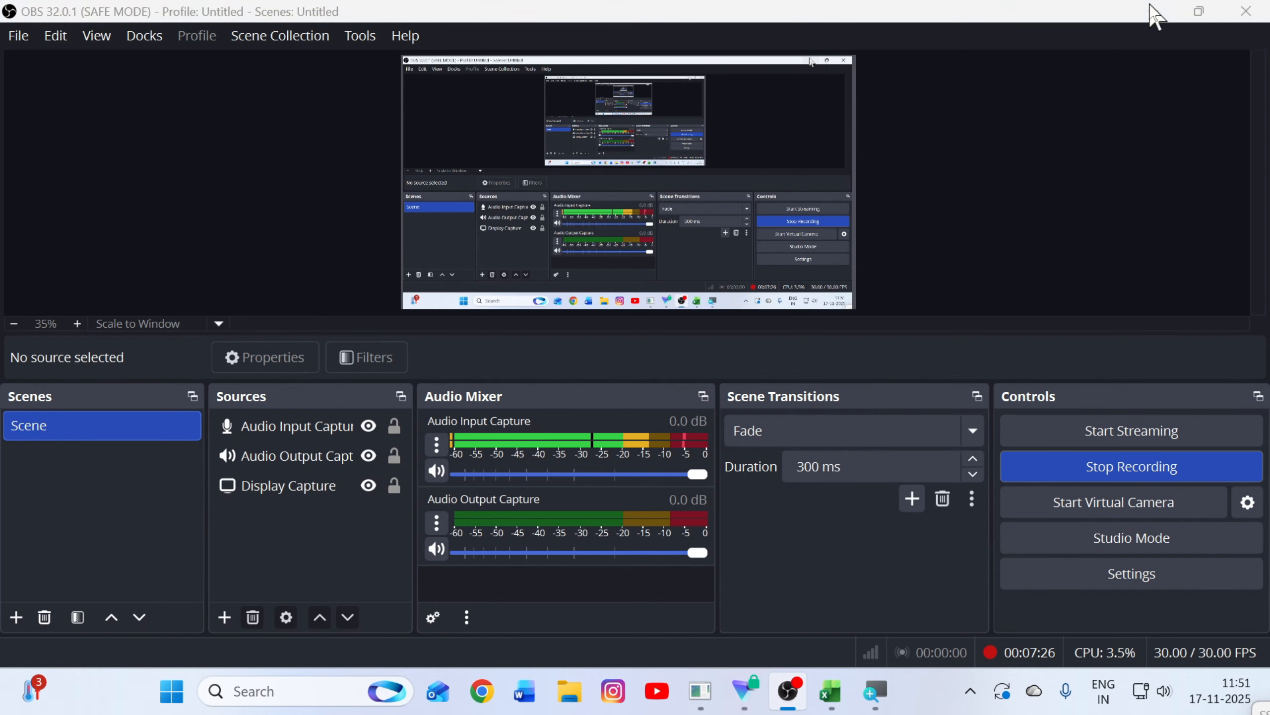
{"action": "left_click", "coordinate": [1016, 297]}
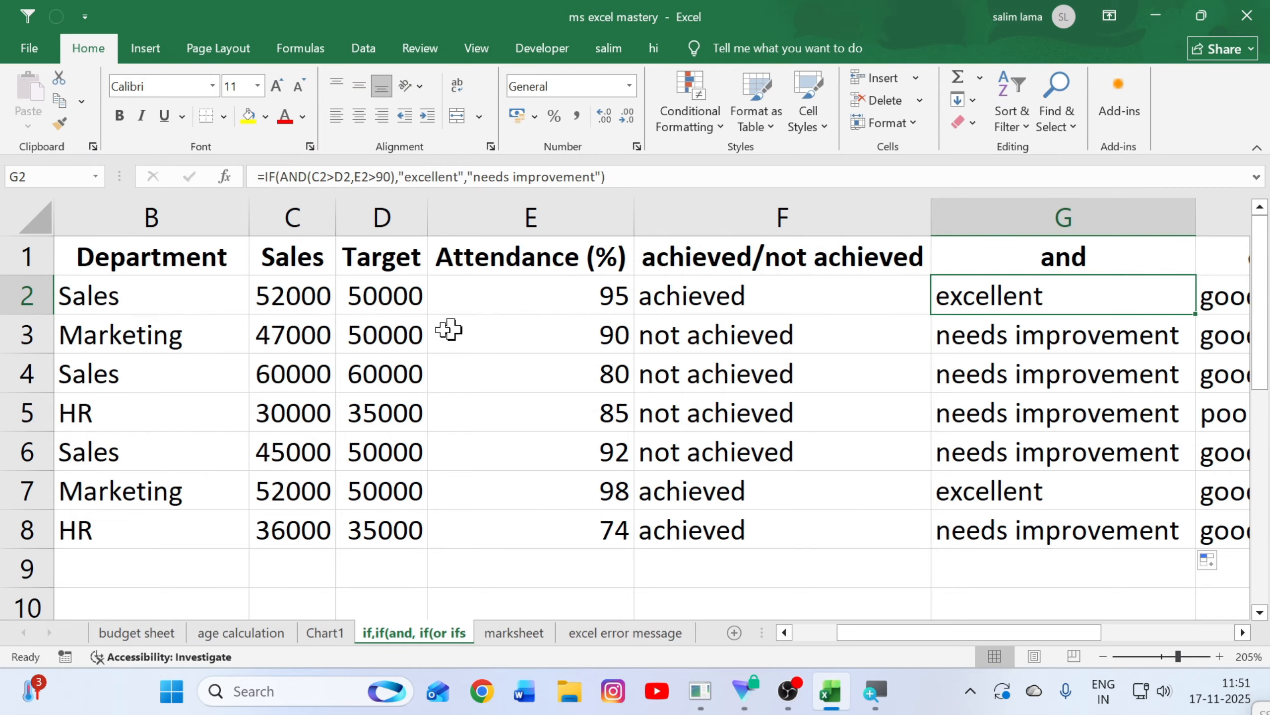
Step: Compare sales with target and check attendance for the employees in rows 2 and 3
{"action": "left_click_drag", "start_coordinate": [283, 300], "coordinate": [384, 296]}
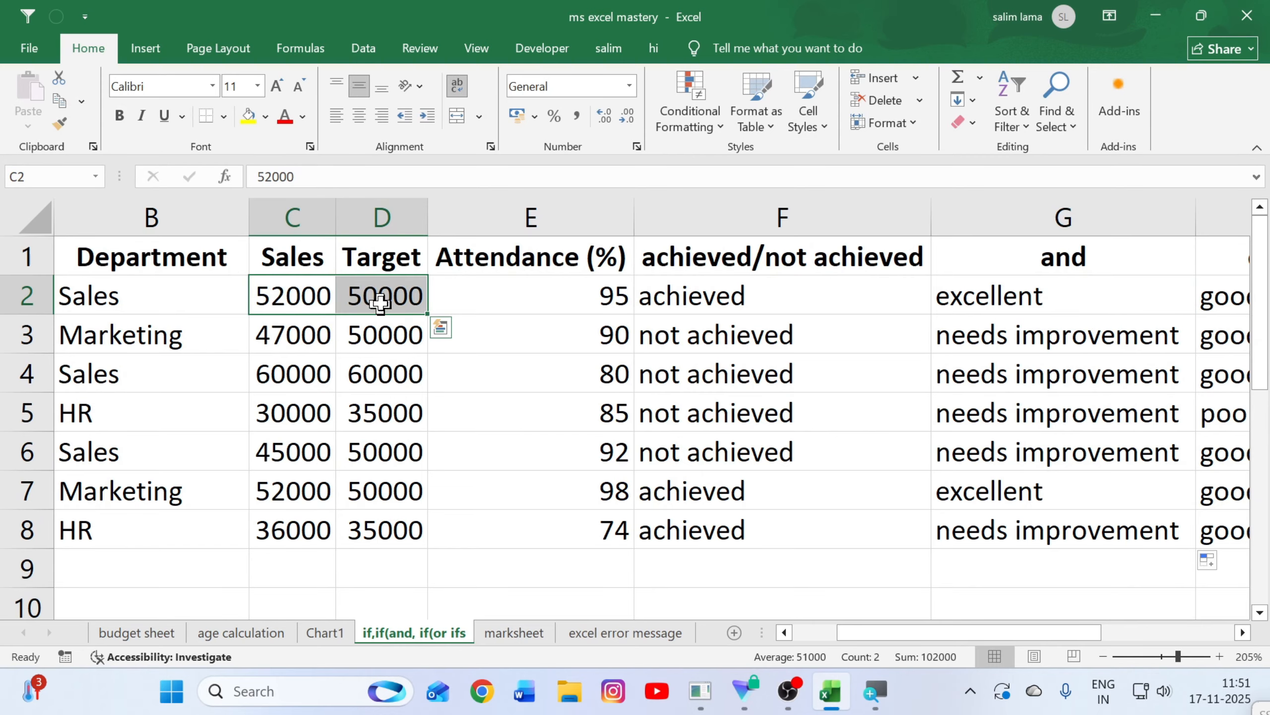
{"action": "left_click", "coordinate": [384, 296]}
{"action": "left_click", "coordinate": [299, 305]}
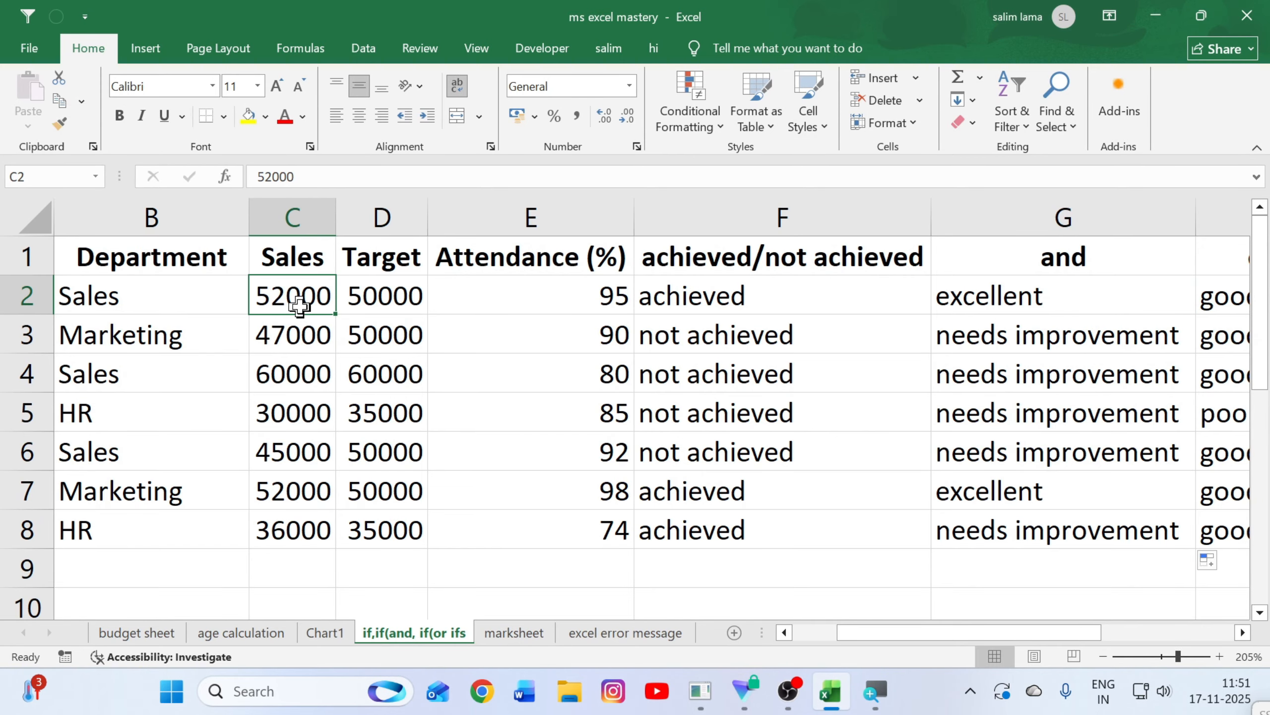
{"action": "left_click", "coordinate": [548, 295]}
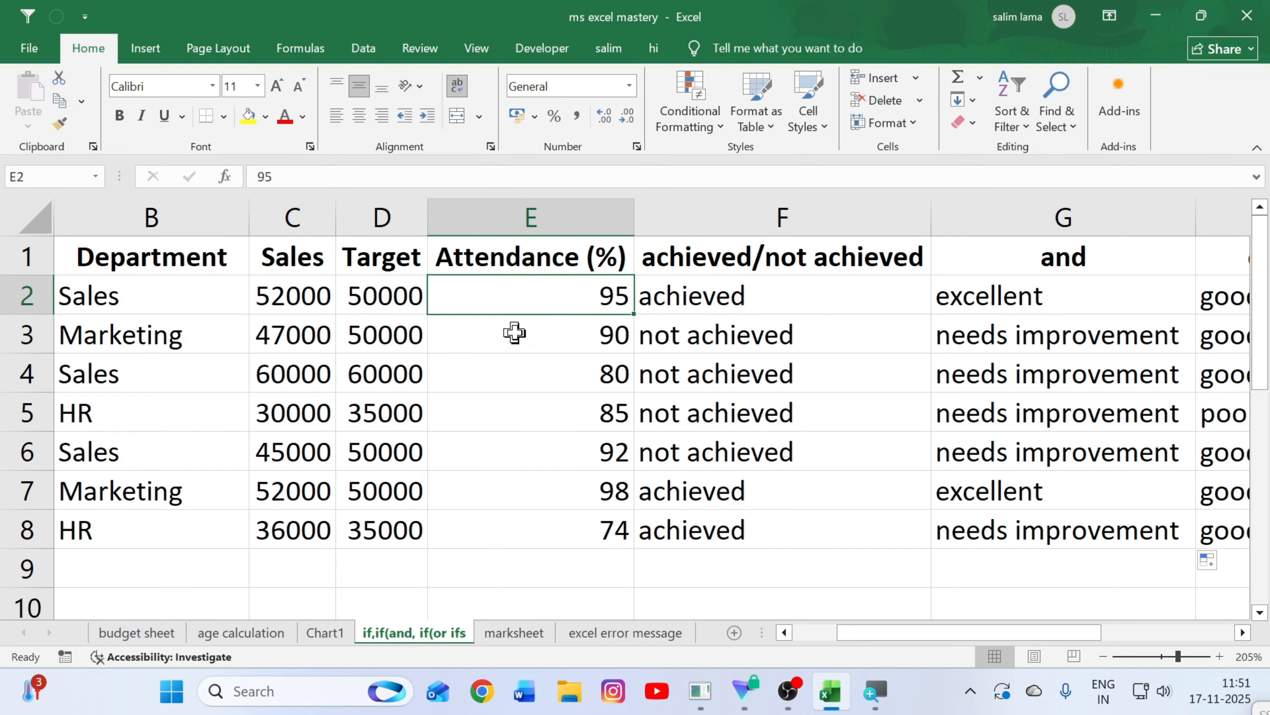
{"action": "left_click", "coordinate": [320, 338]}
{"action": "left_click_drag", "start_coordinate": [334, 338], "coordinate": [385, 339]}
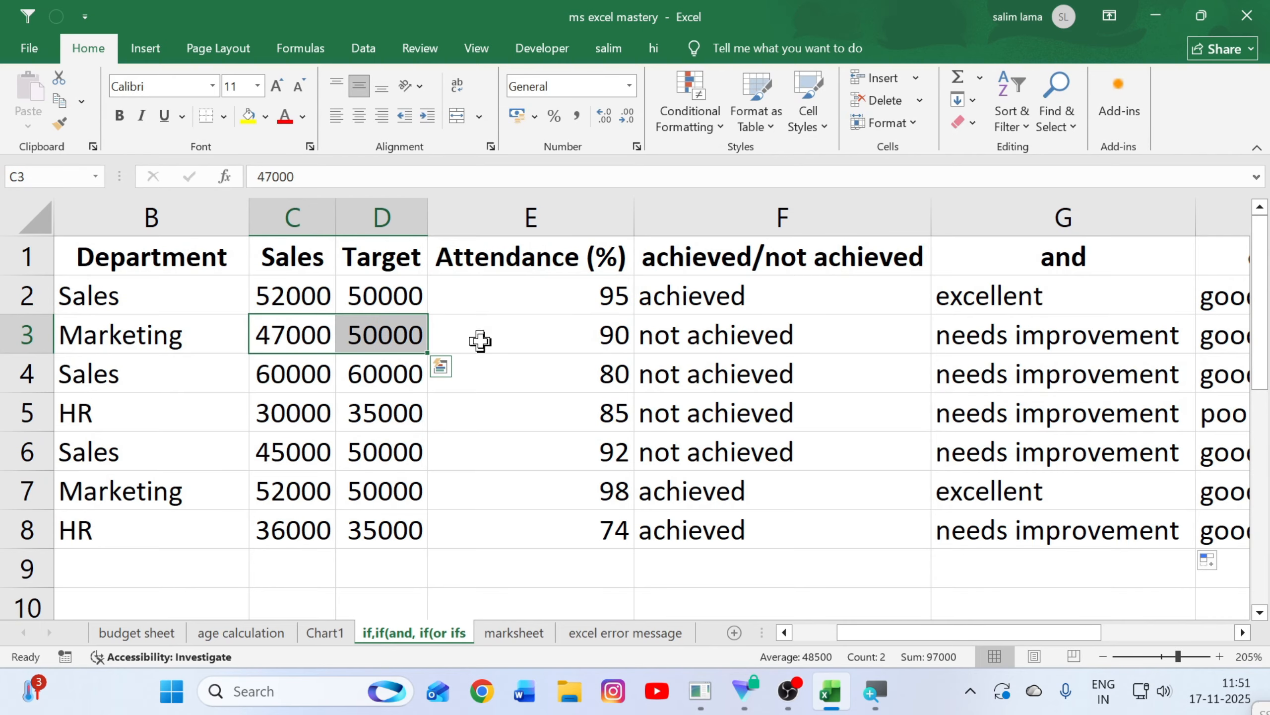
{"action": "left_click_drag", "start_coordinate": [547, 343], "coordinate": [587, 341]}
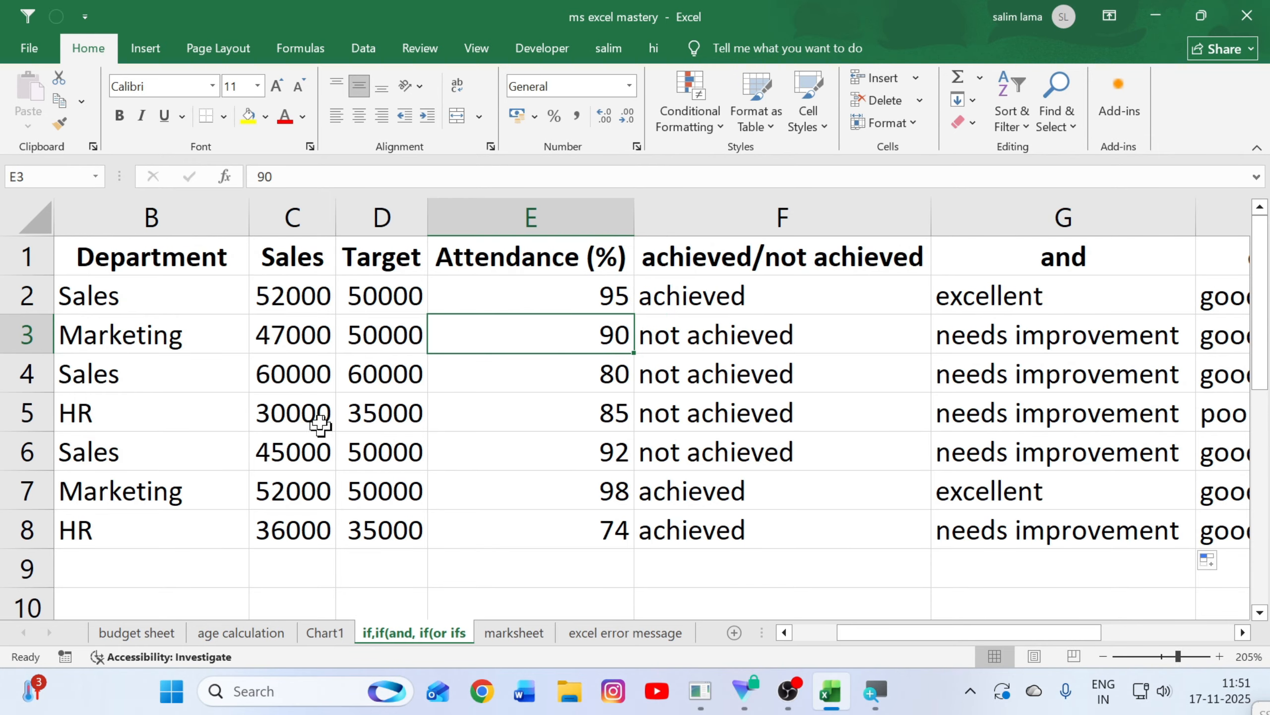
Step: Check the sales, target and attendance values in rows 4 to 8 against the IF-AND conditions
{"action": "left_click_drag", "start_coordinate": [266, 381], "coordinate": [377, 374]}
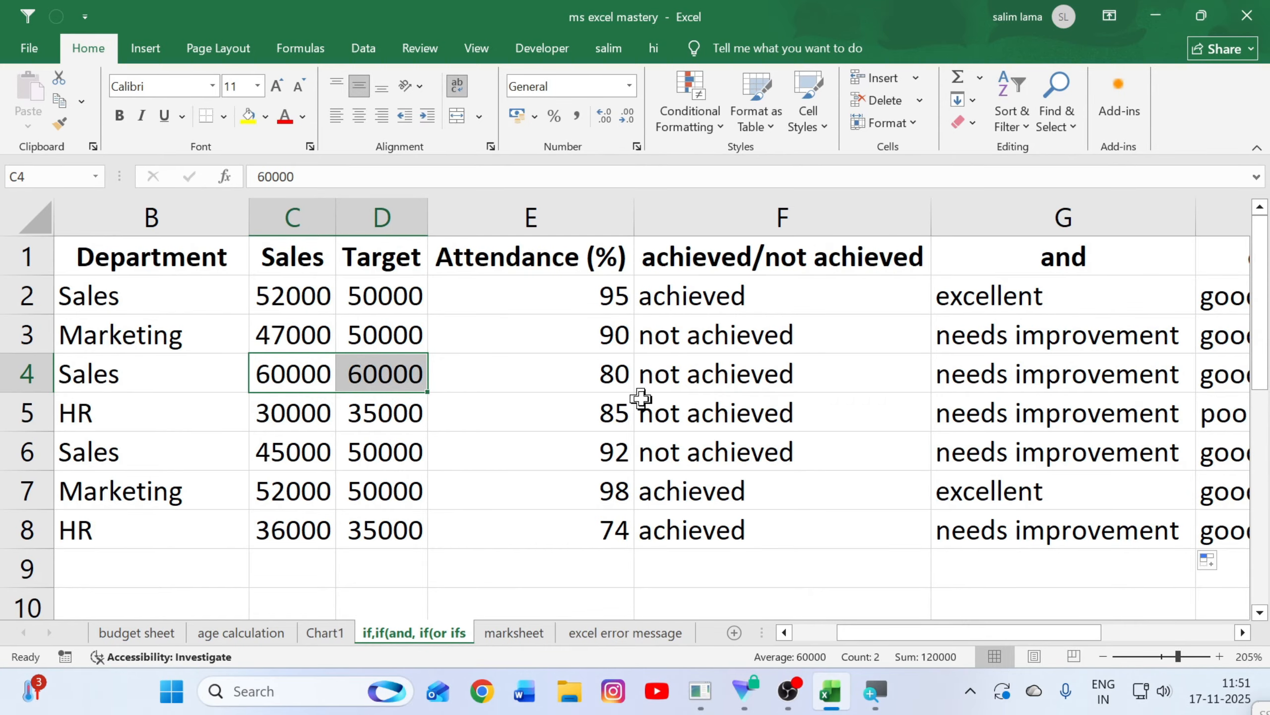
{"action": "left_click", "coordinate": [536, 380]}
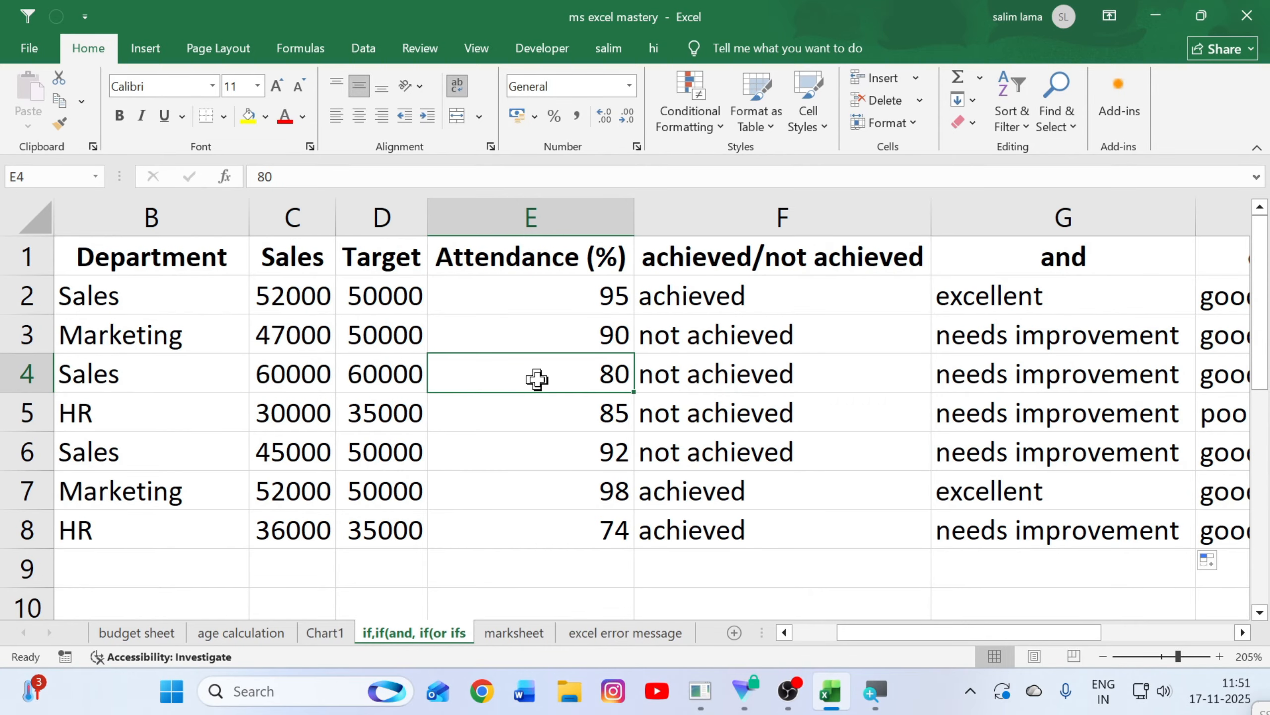
{"action": "left_click", "coordinate": [297, 427]}
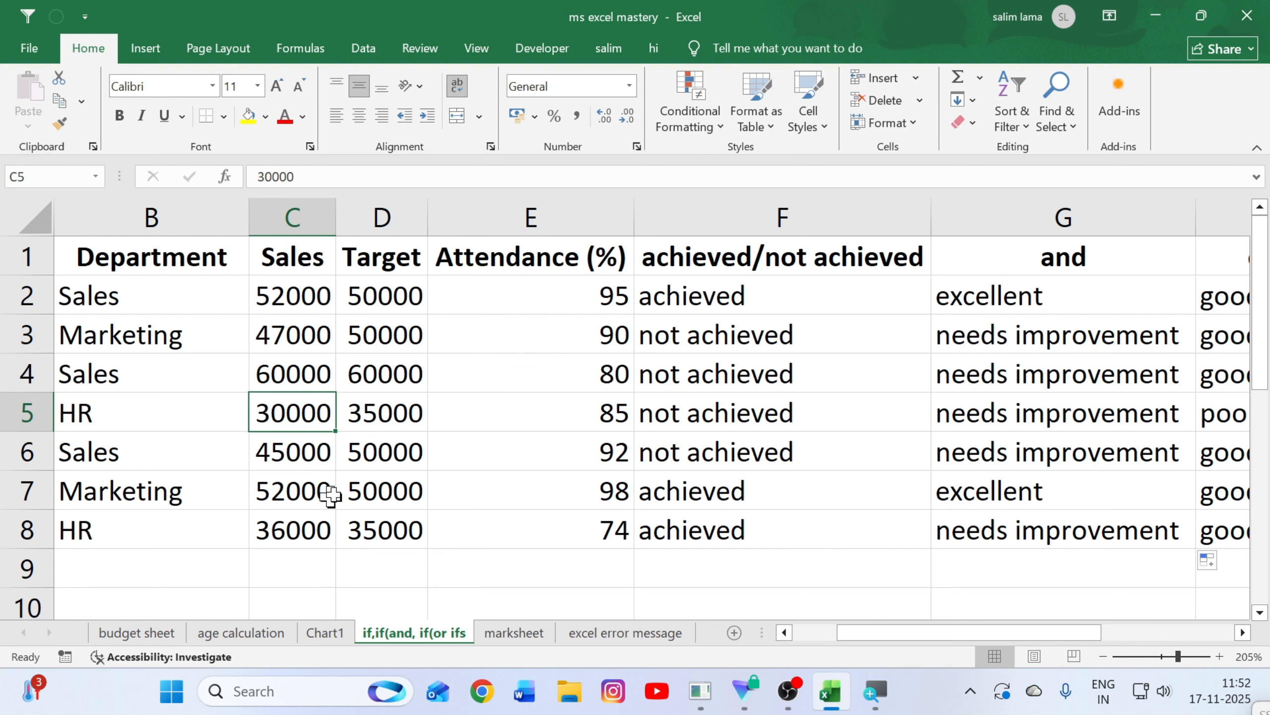
{"action": "left_click", "coordinate": [316, 468]}
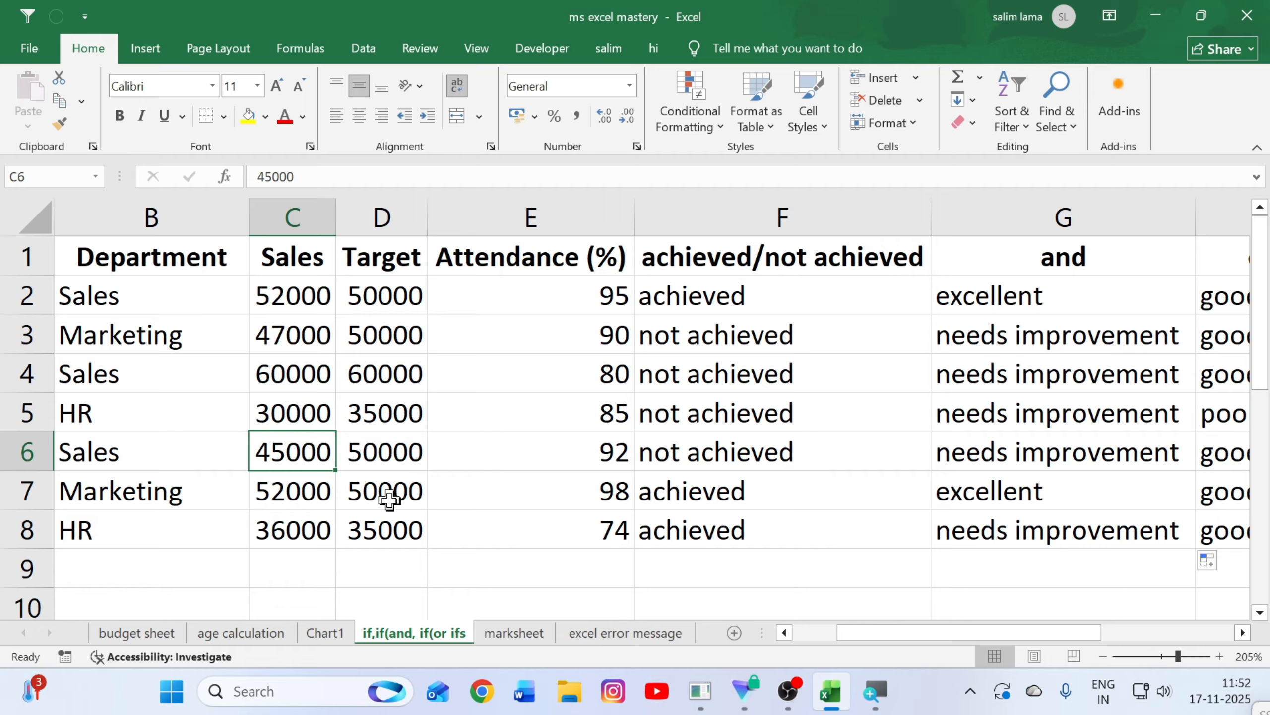
{"action": "left_click", "coordinate": [282, 528]}
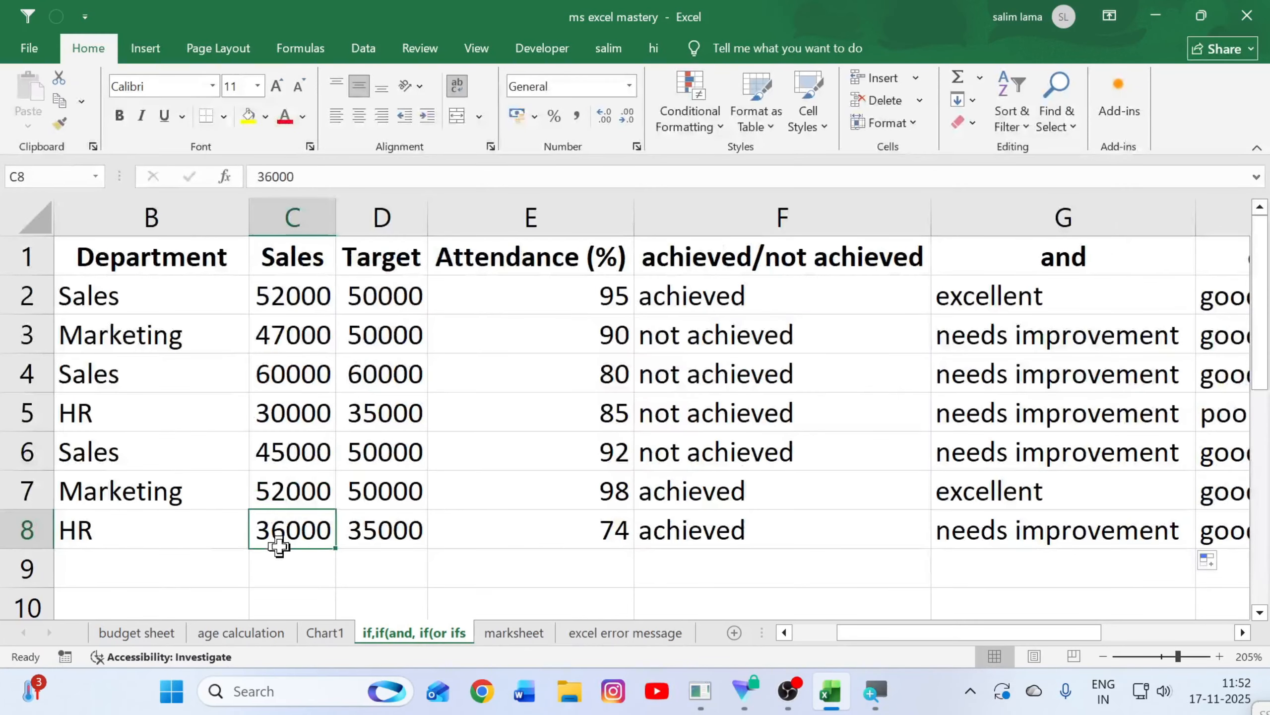
{"action": "left_click", "coordinate": [582, 538]}
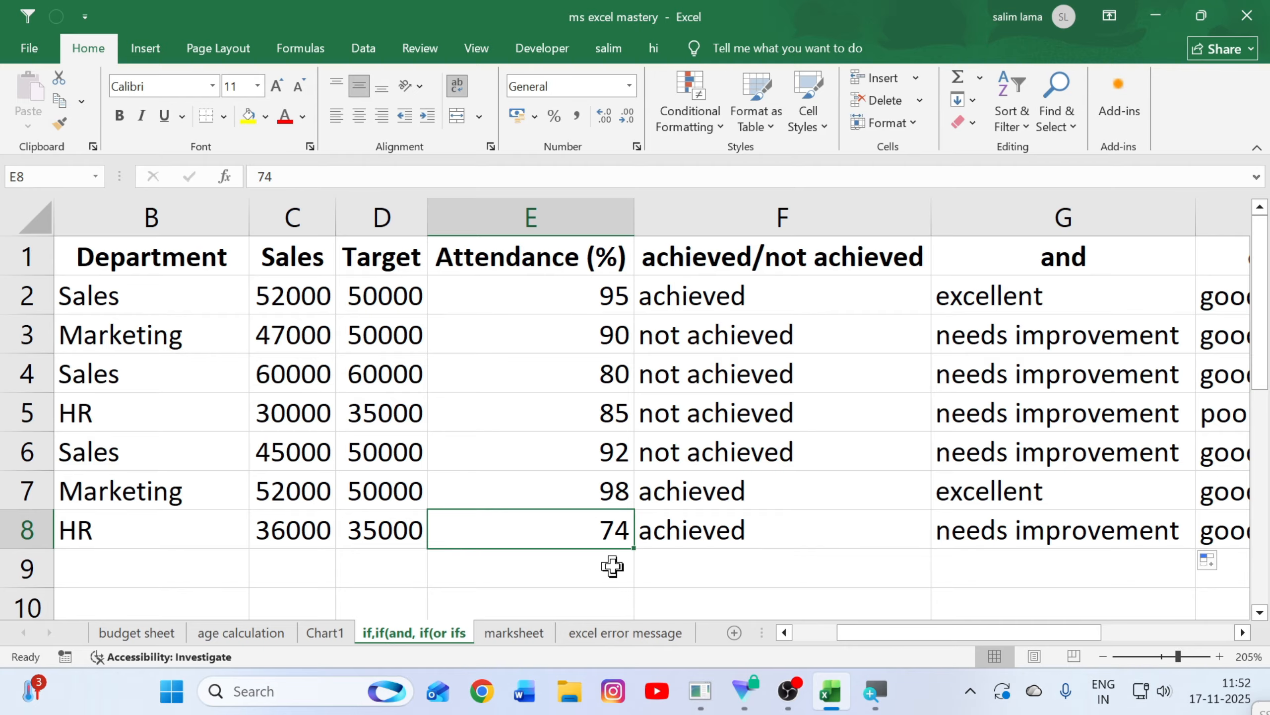
Step: Review the AND conditions of the G2 formula and recheck them against sales, target and attendance in row 8
{"action": "left_click", "coordinate": [1033, 312]}
{"action": "key", "text": "ctrl+Down"}
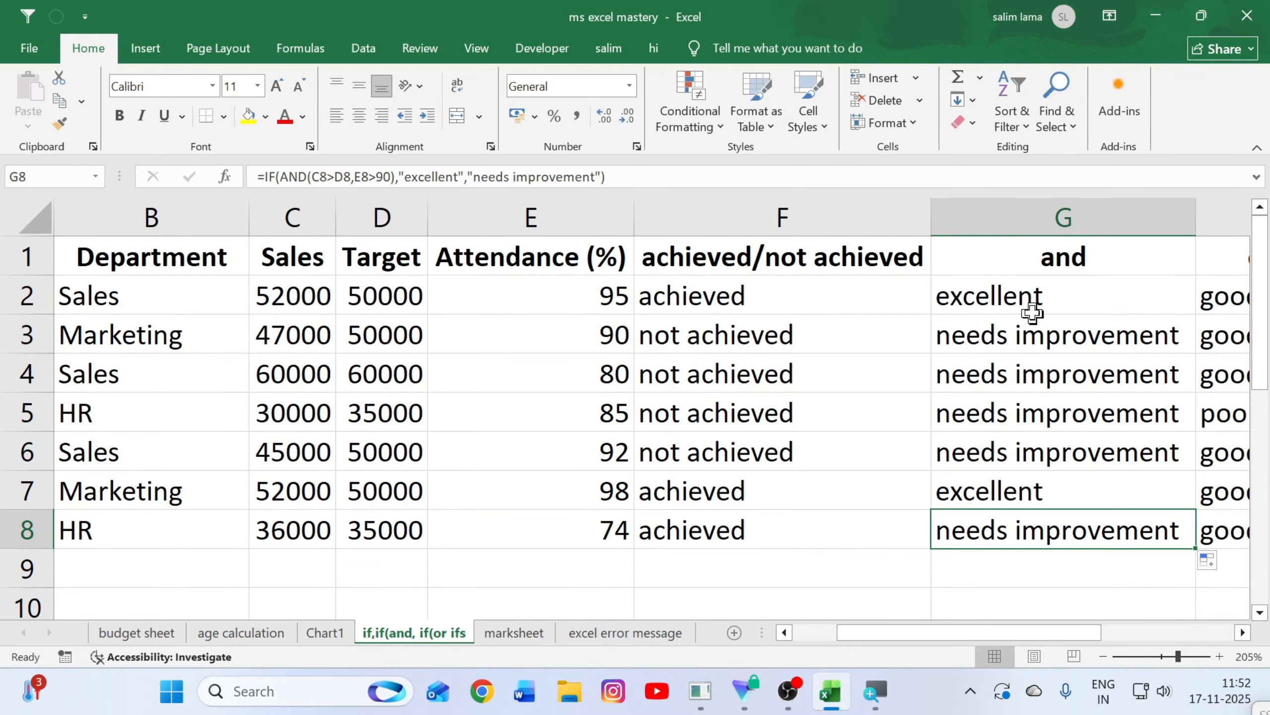
{"action": "double_click", "coordinate": [1023, 299]}
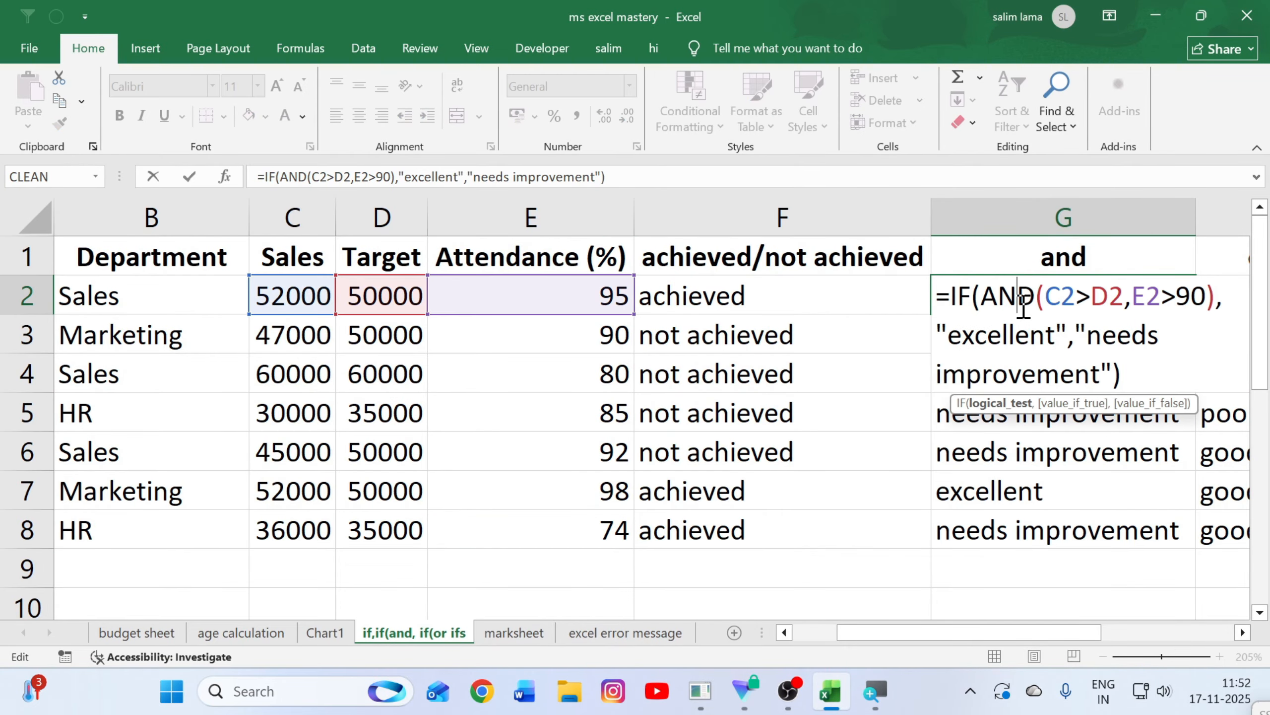
{"action": "left_click", "coordinate": [1071, 297]}
{"action": "left_click", "coordinate": [1169, 296]}
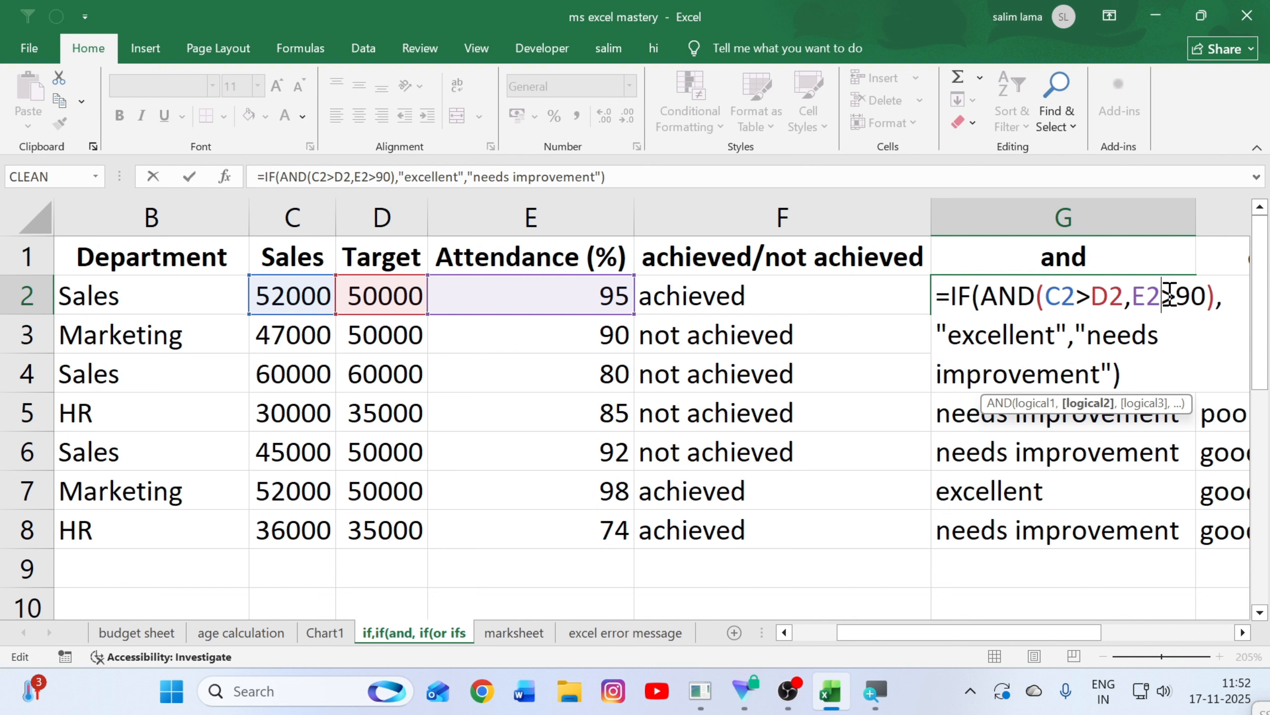
{"action": "key", "text": "Return"}
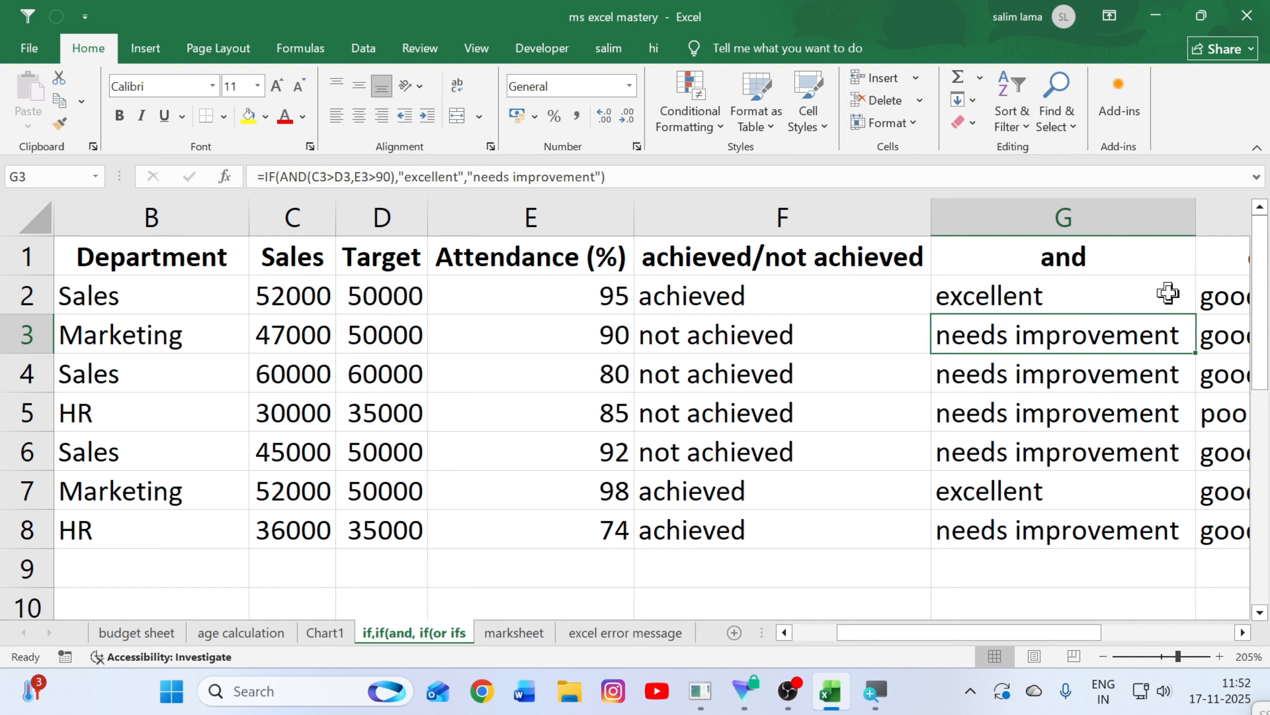
{"action": "left_click_drag", "start_coordinate": [293, 530], "coordinate": [395, 530]}
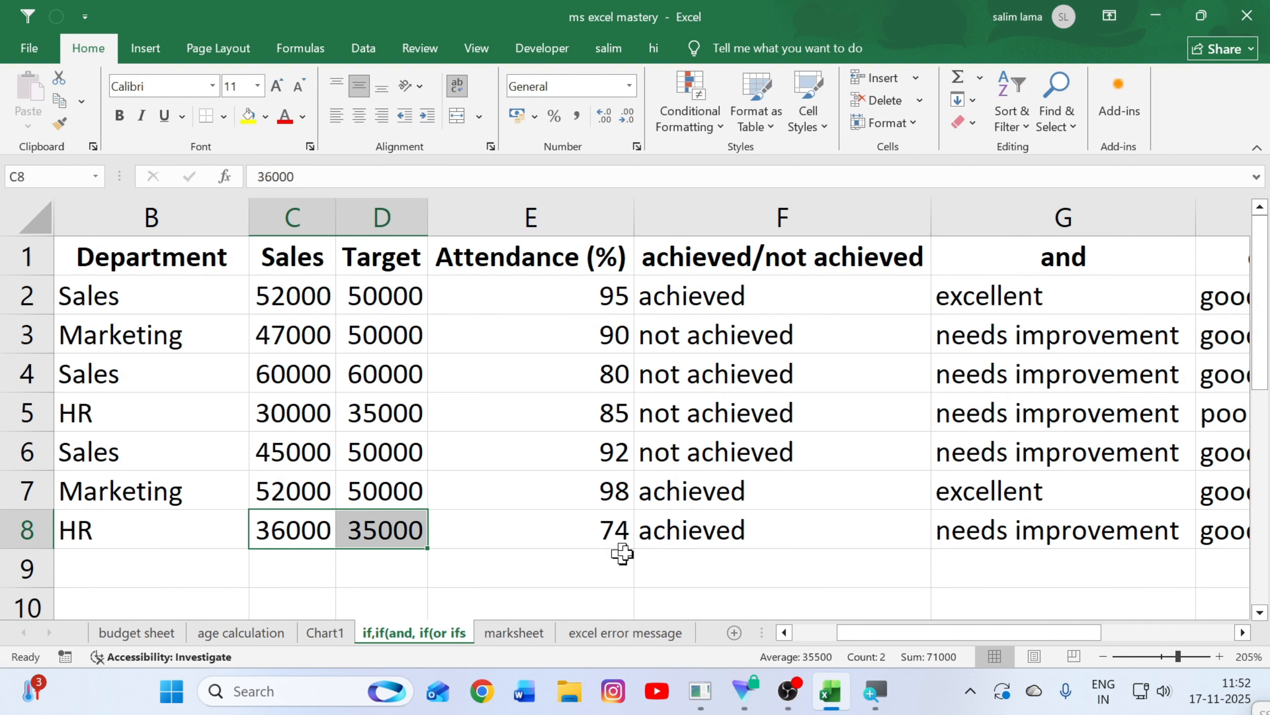
{"action": "left_click", "coordinate": [615, 530]}
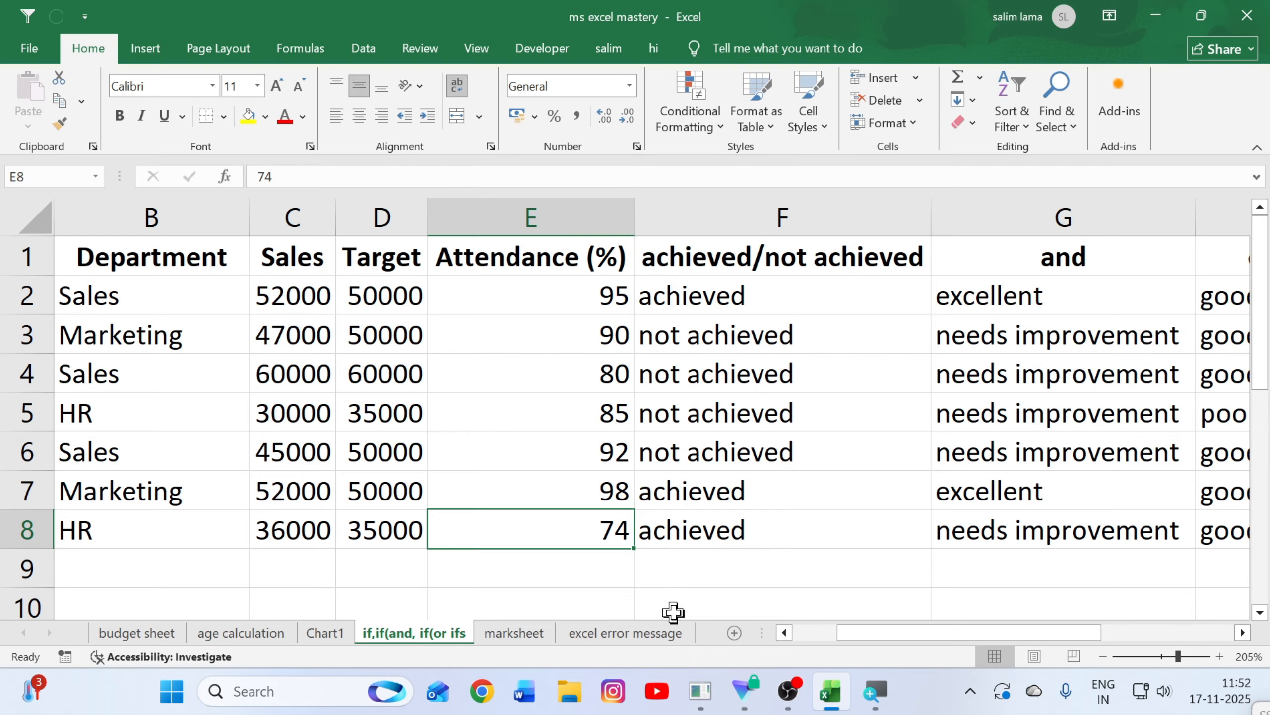
{"action": "key", "text": "Right"}
{"action": "key", "text": "Right"}
{"action": "key", "text": "Right"}
{"action": "key", "text": "Right"}
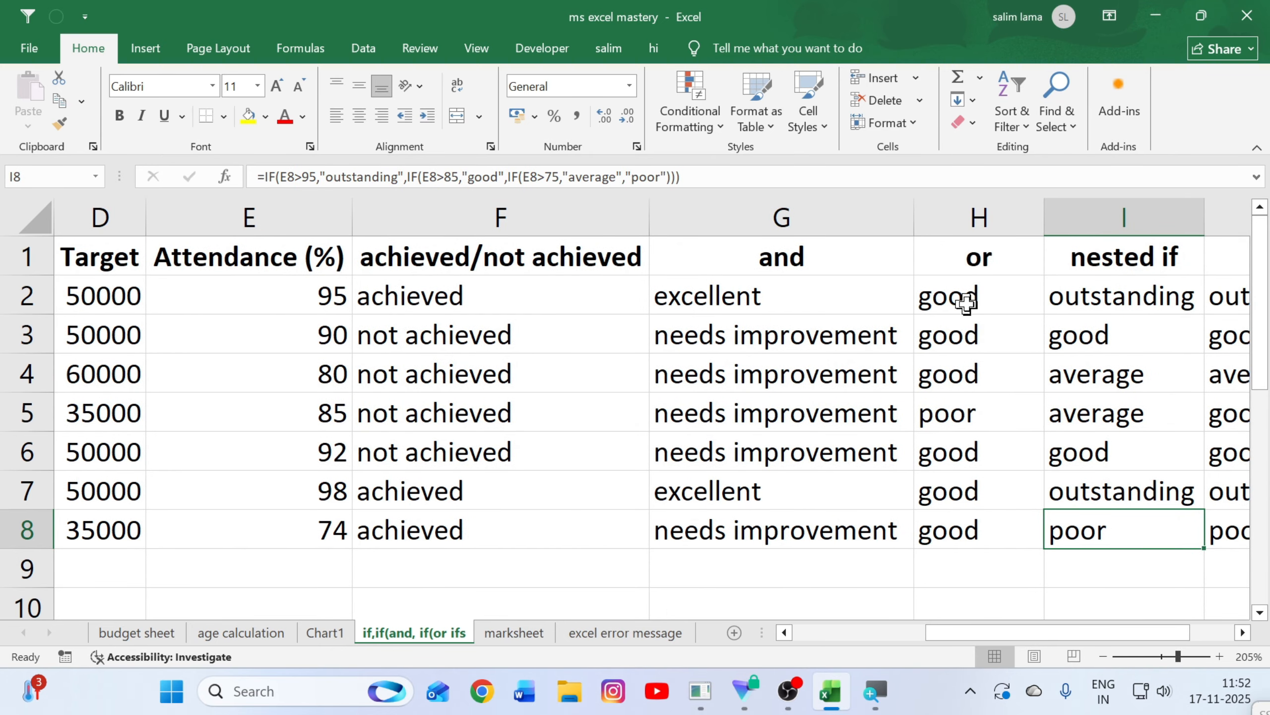
{"action": "left_click_drag", "start_coordinate": [968, 296], "coordinate": [981, 527]}
{"action": "key", "text": "Delete"}
{"action": "key", "text": "Left"}
{"action": "key", "text": "Left"}
{"action": "key", "text": "Left"}
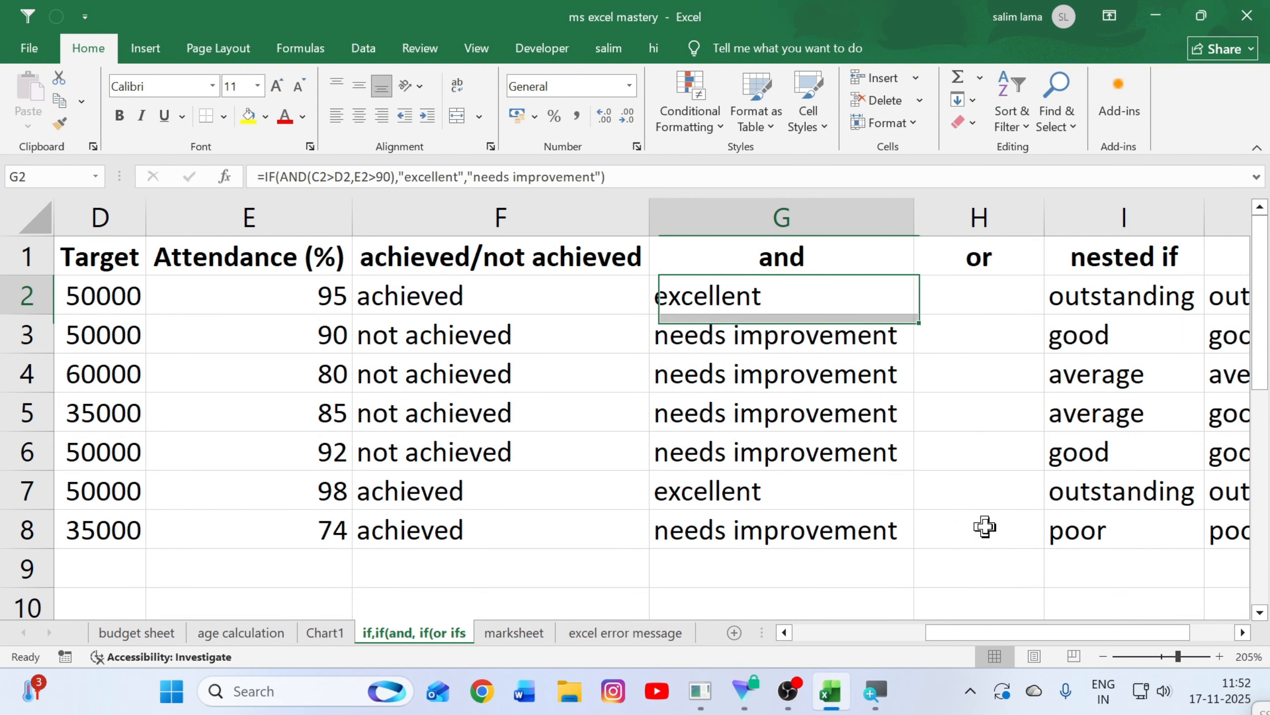
{"action": "key", "text": "ctrl+z"}
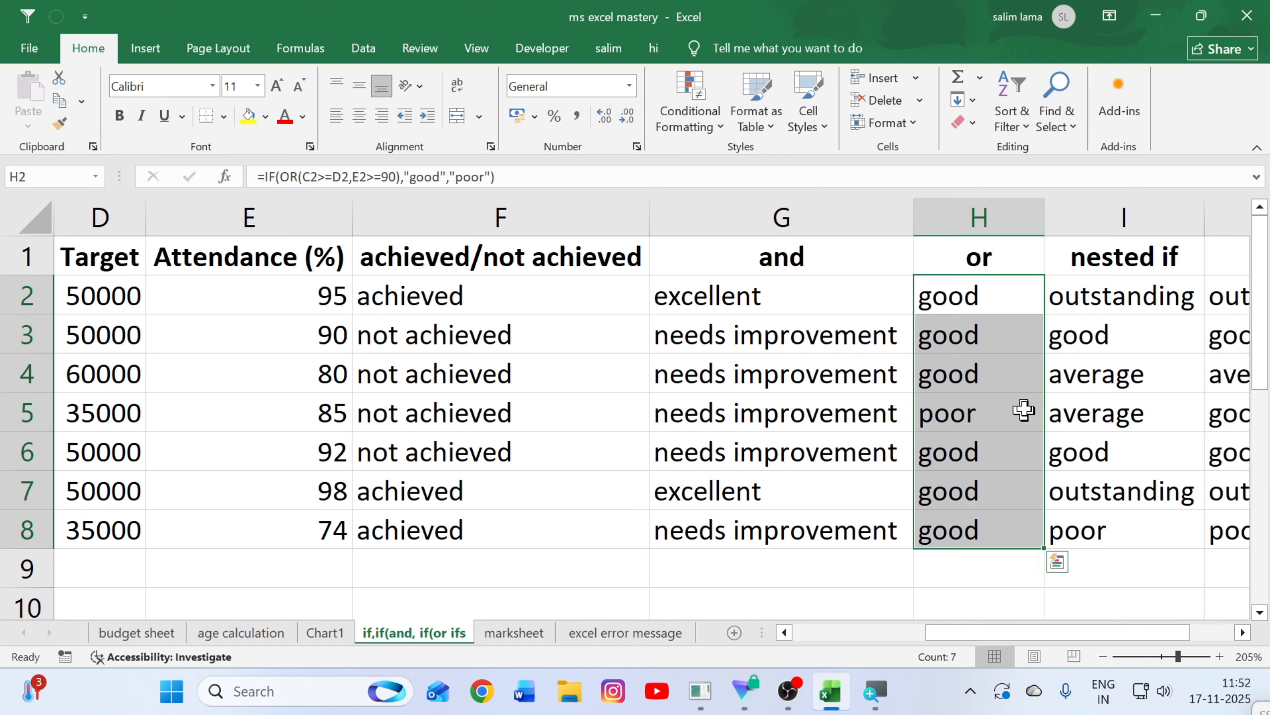
Step: Examine the existing IF-OR formula in H2 under the "or" heading, leaving it as it is
{"action": "left_click", "coordinate": [1023, 409]}
{"action": "left_click", "coordinate": [1007, 311]}
{"action": "double_click", "coordinate": [1006, 310]}
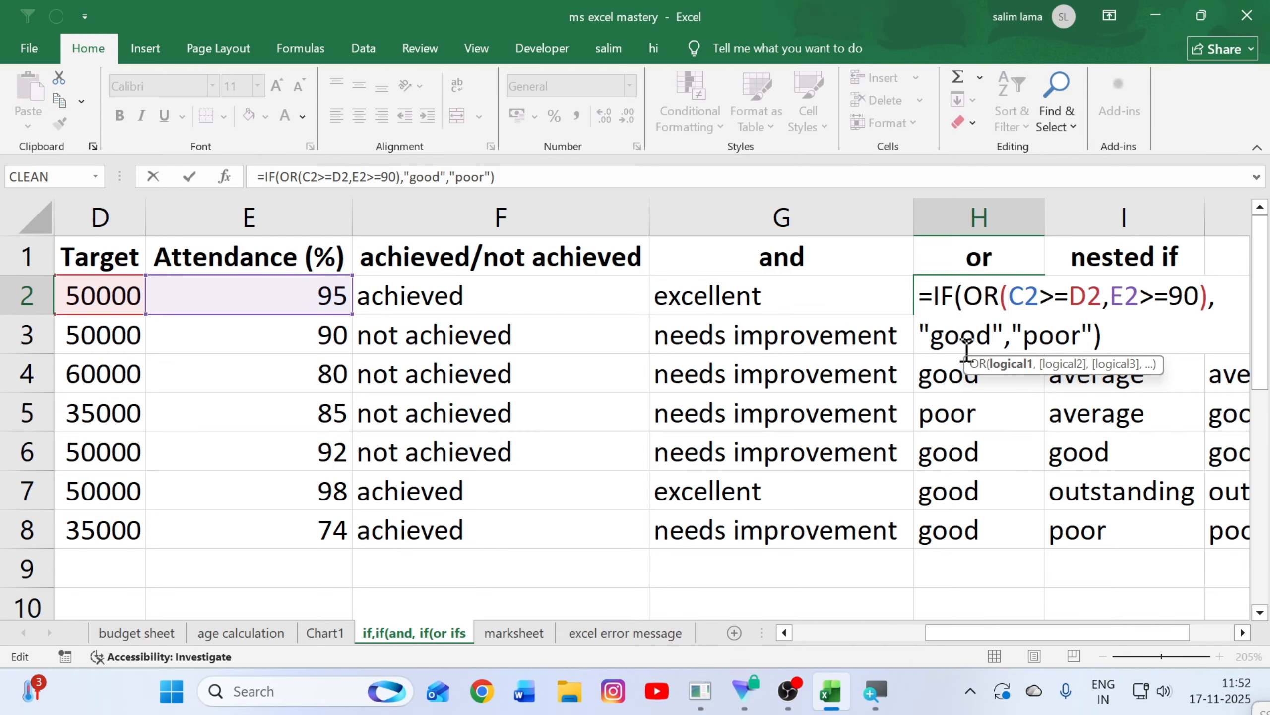
{"action": "key", "text": "Return"}
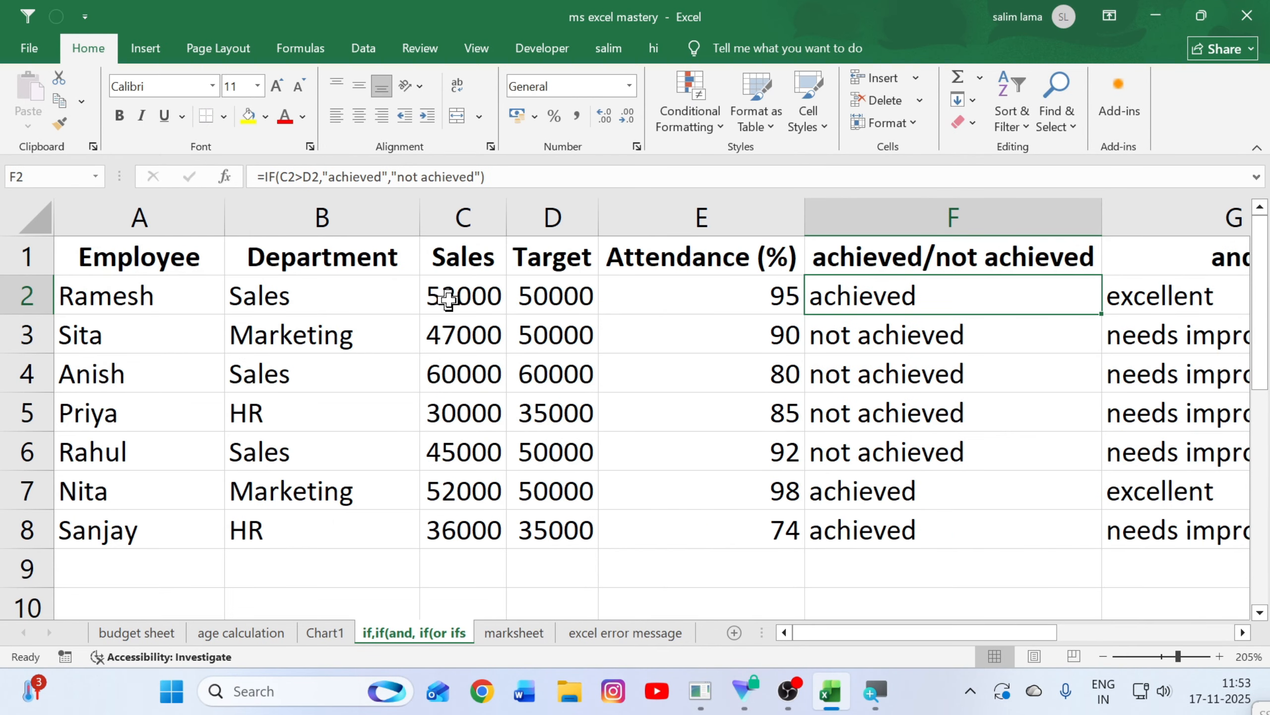
Step: Examine the sales, target and attendance cells in row 2 that the OR conditions use
{"action": "left_click_drag", "start_coordinate": [448, 300], "coordinate": [545, 300]}
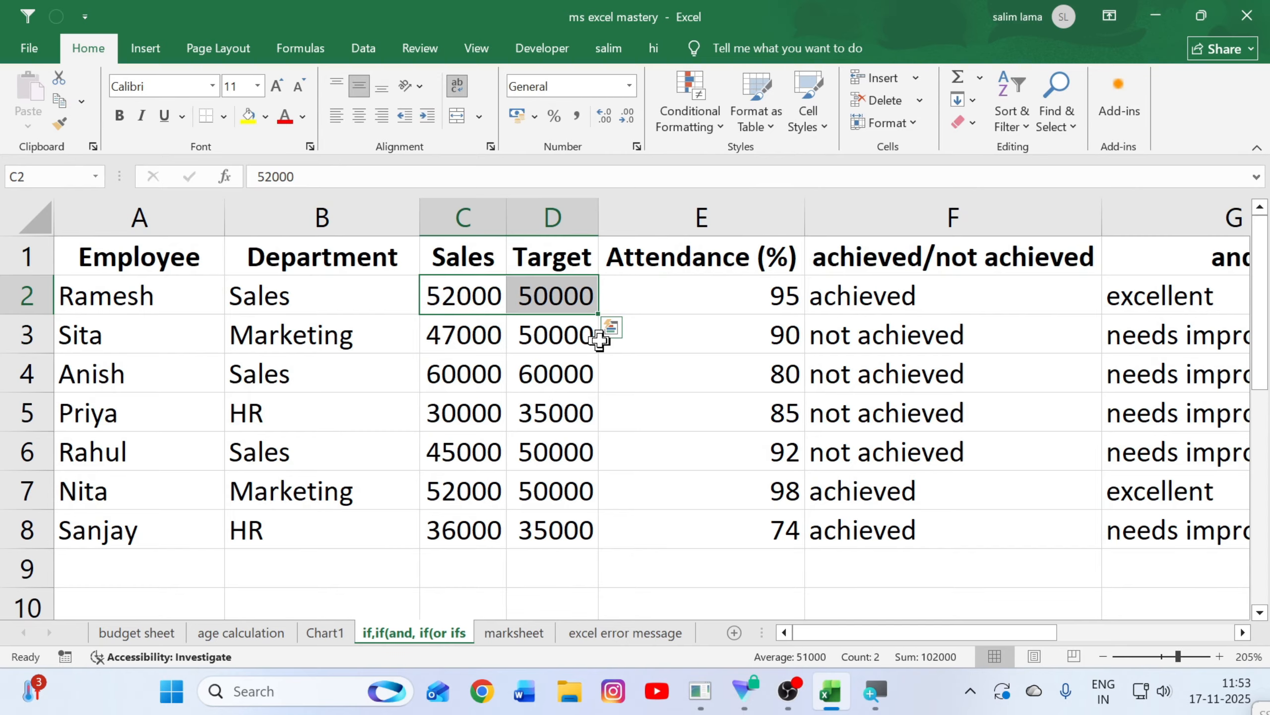
{"action": "left_click", "coordinate": [676, 311]}
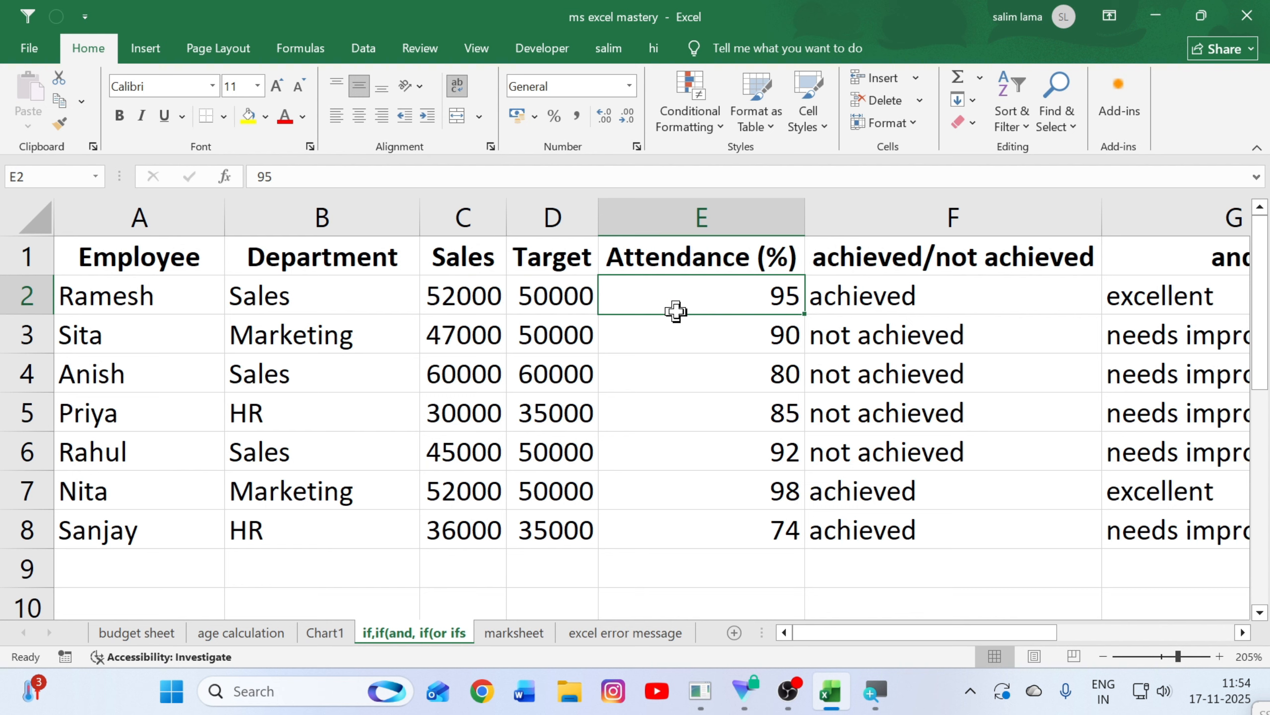
{"action": "left_click", "coordinate": [533, 292]}
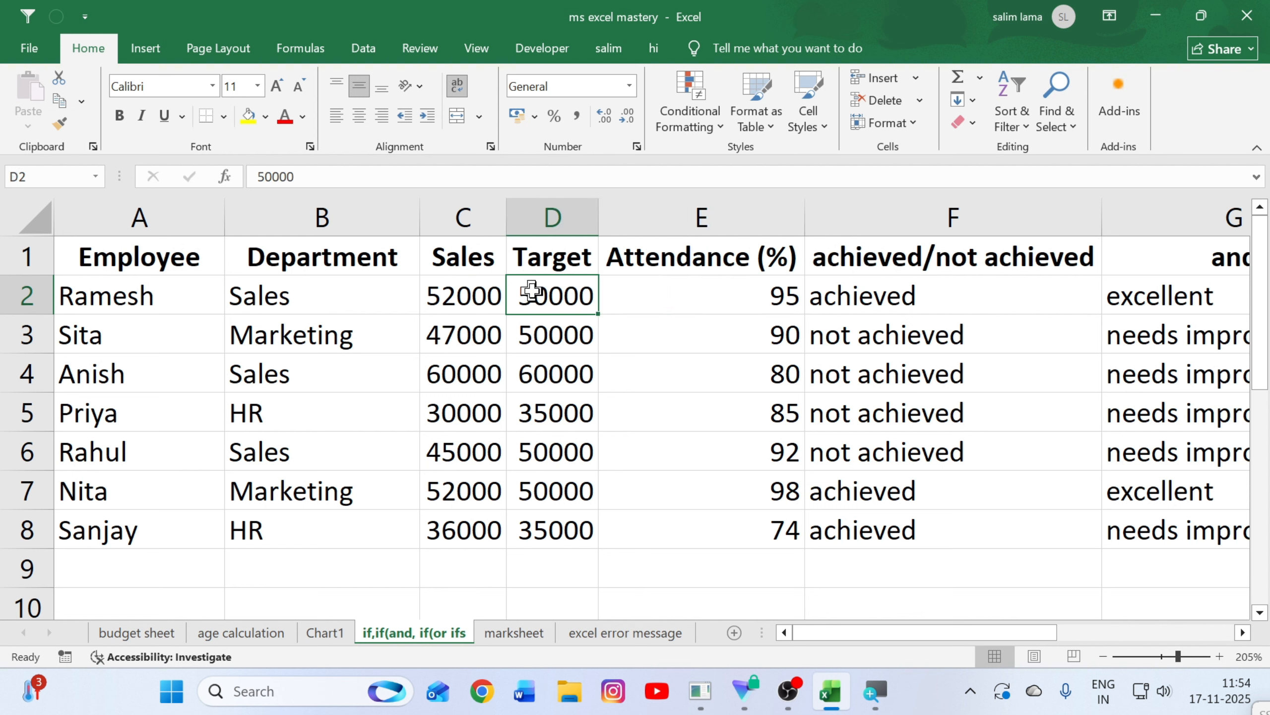
{"action": "left_click", "coordinate": [480, 295]}
{"action": "left_click_drag", "start_coordinate": [480, 295], "coordinate": [555, 295]}
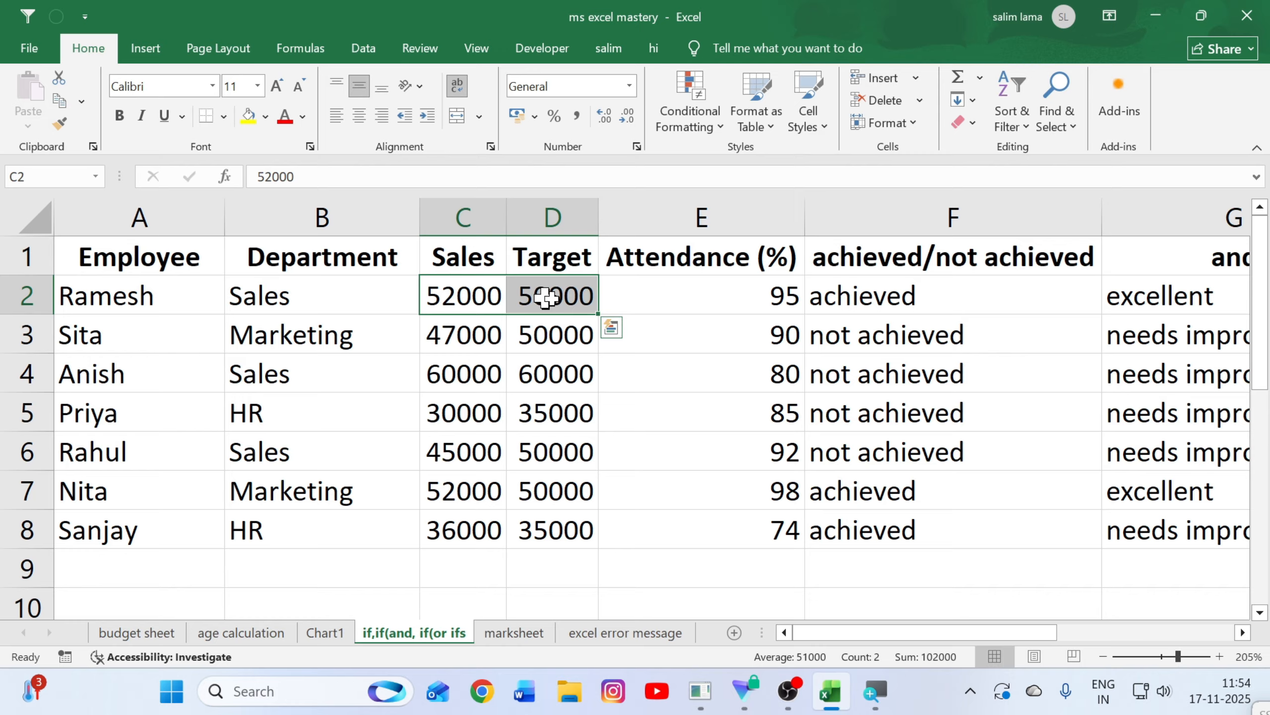
{"action": "left_click", "coordinate": [663, 297]}
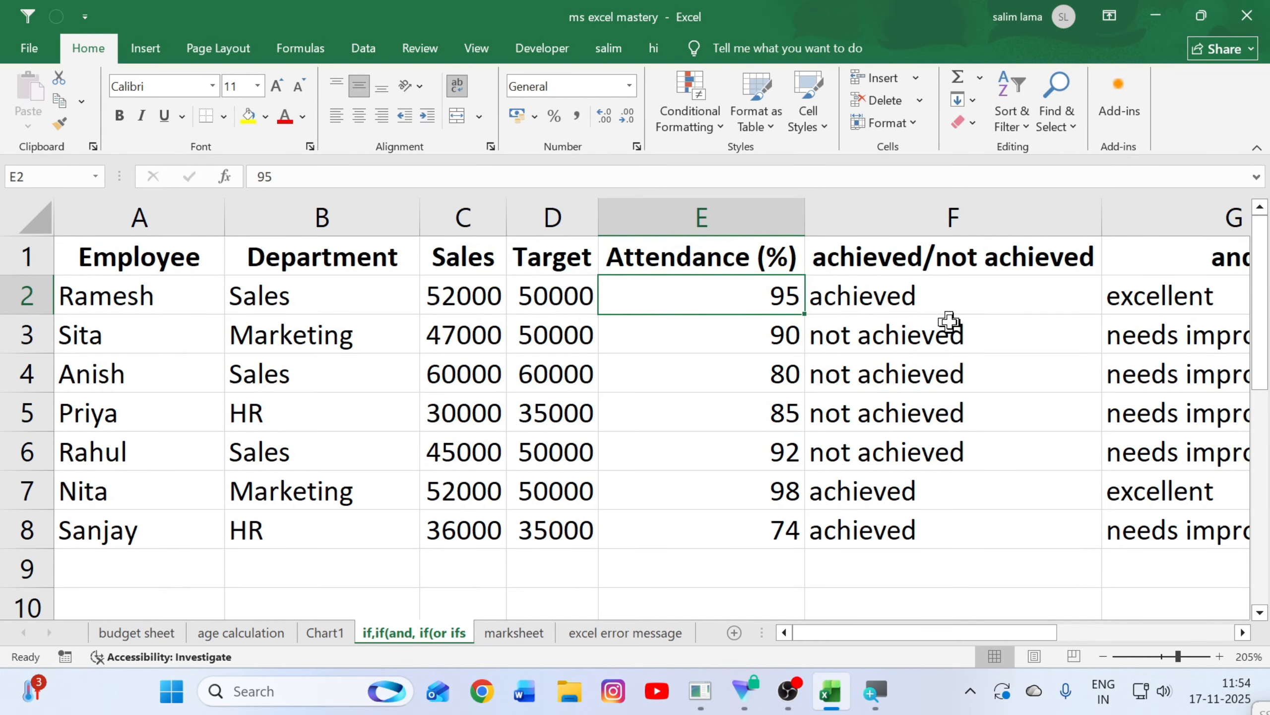
Step: Clear the existing IF-OR formulas from H2:H8 in the "or" column
{"action": "key", "text": "Right"}
{"action": "key", "text": "Right"}
{"action": "key", "text": "Right"}
{"action": "key", "text": "Right"}
{"action": "key", "text": "Down"}
{"action": "key", "text": "Left"}
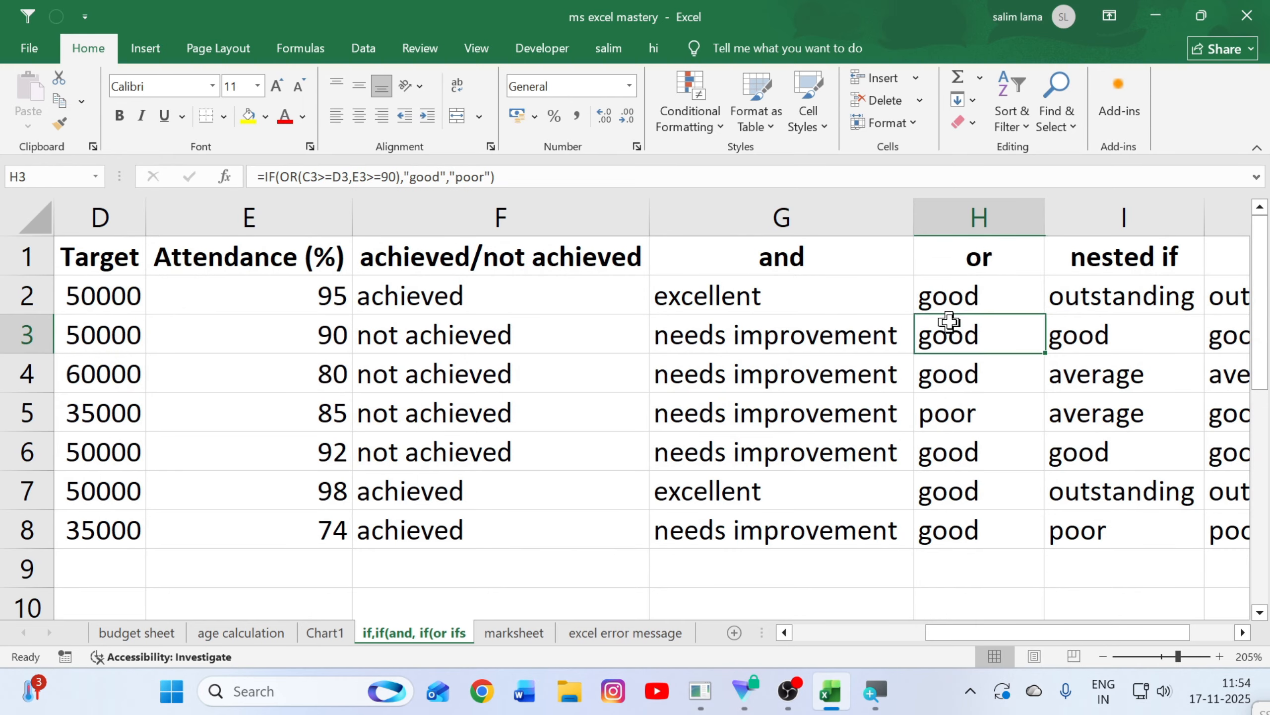
{"action": "key", "text": "Up"}
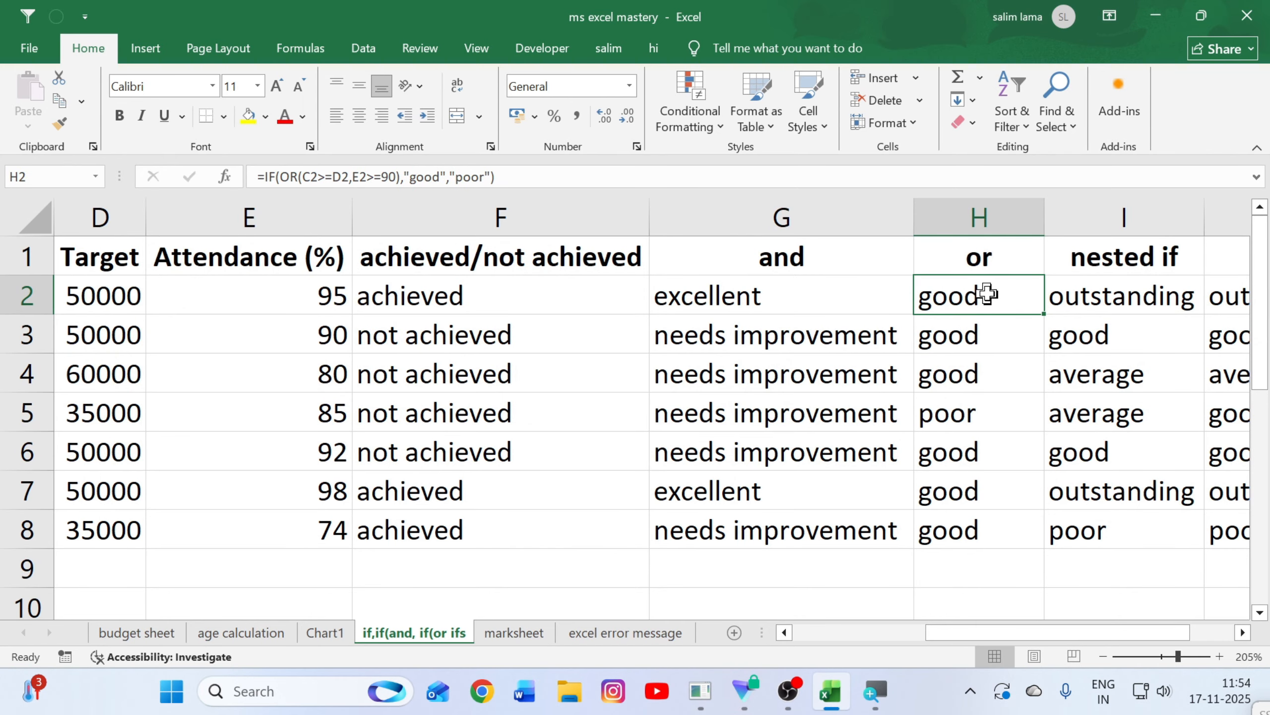
{"action": "key", "text": "ctrl+shift+Down"}
{"action": "key", "text": "BackSpace"}
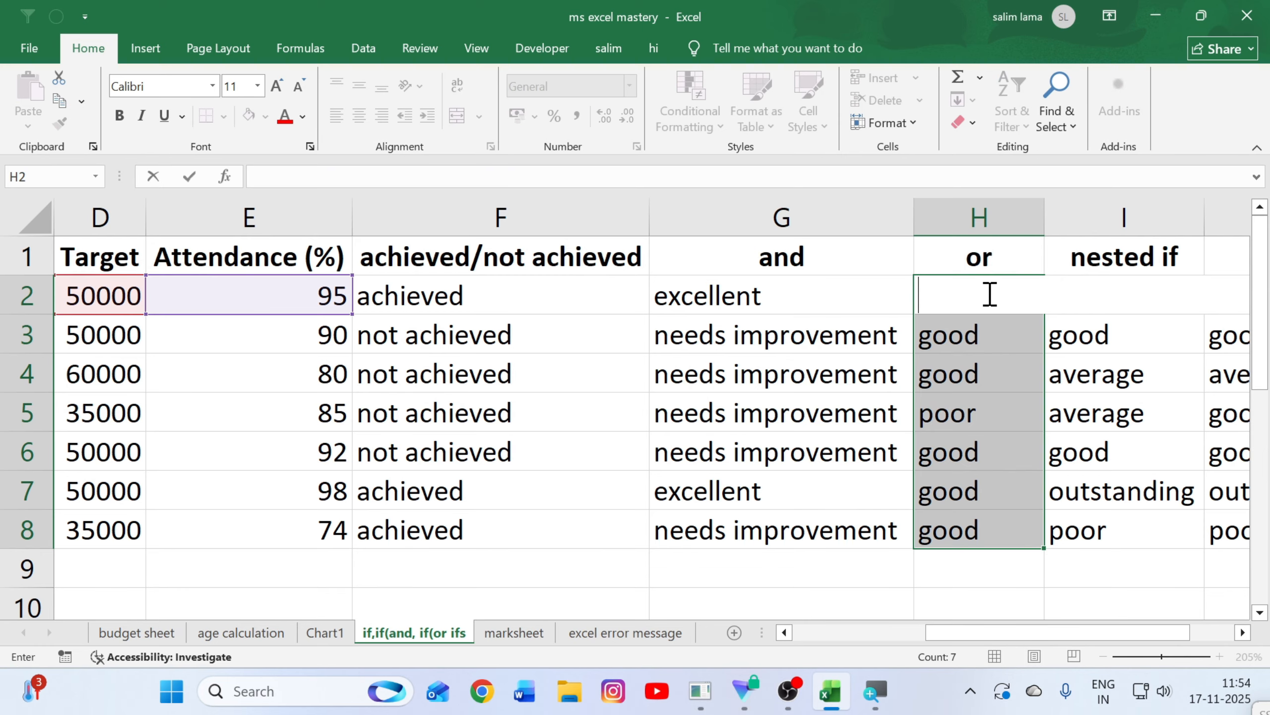
{"action": "left_click", "coordinate": [993, 369]}
{"action": "left_click_drag", "start_coordinate": [990, 340], "coordinate": [952, 513]}
{"action": "key", "text": "Delete"}
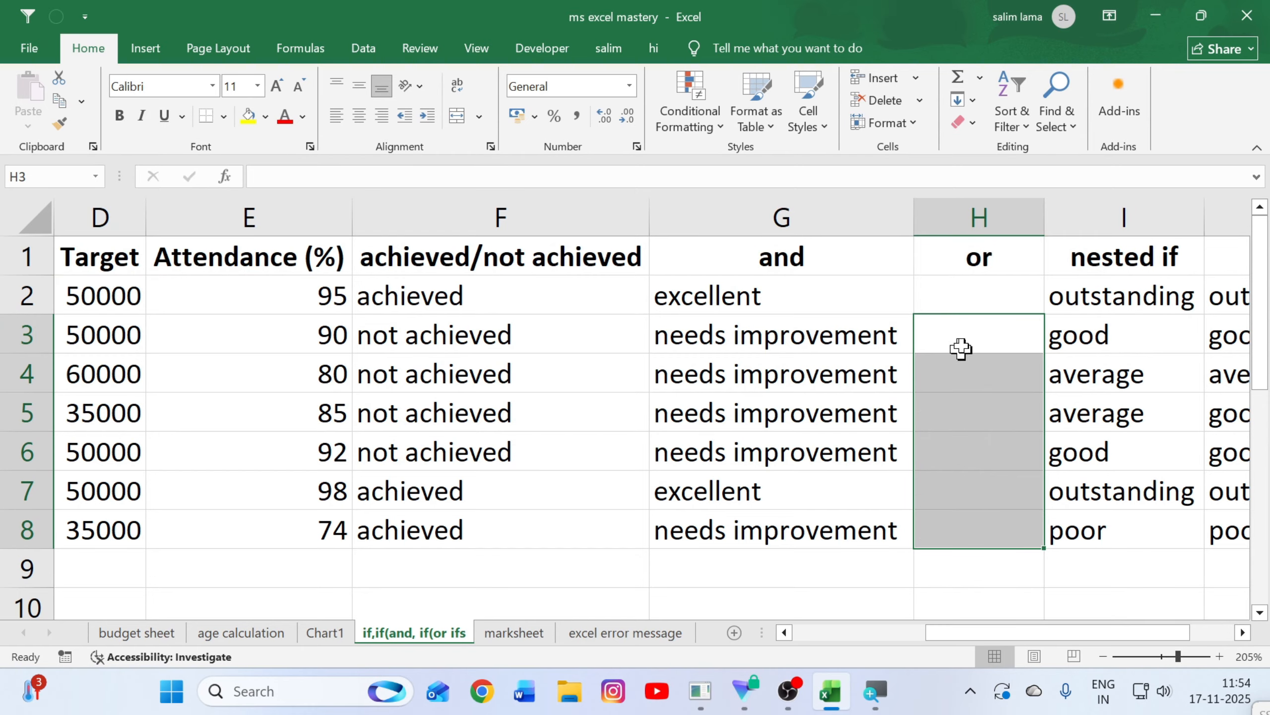
Step: Begin an IF formula with a nested OR in H2, using sales C2 greater than target D2 as the first condition
{"action": "left_click", "coordinate": [955, 295]}
{"action": "type", "text": "="}
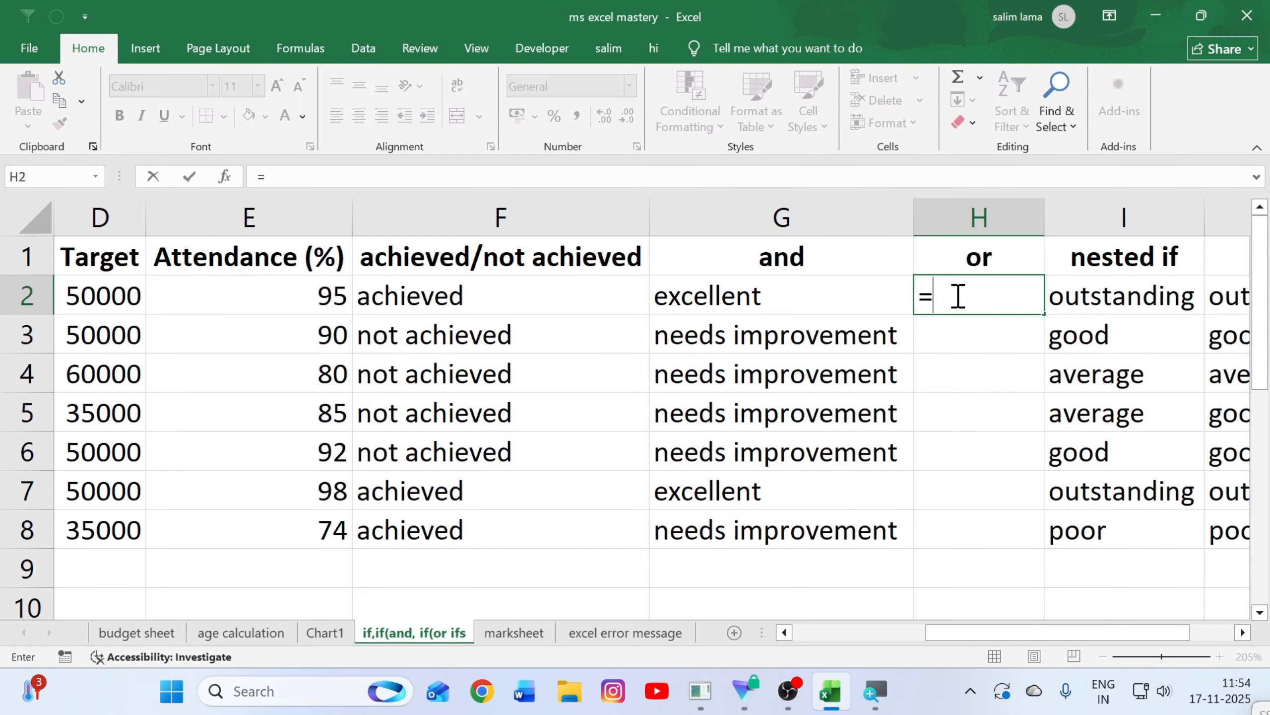
{"action": "type", "text": "i"}
{"action": "key", "text": "Tab"}
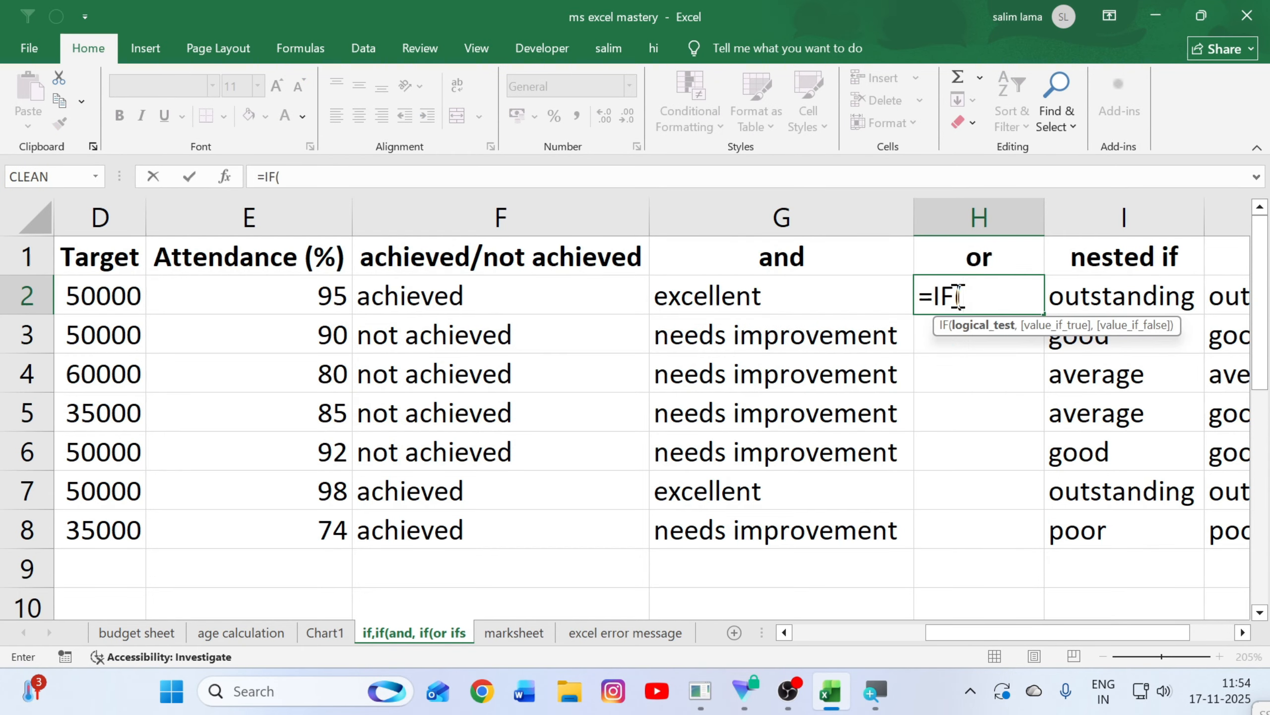
{"action": "type", "text": "or"}
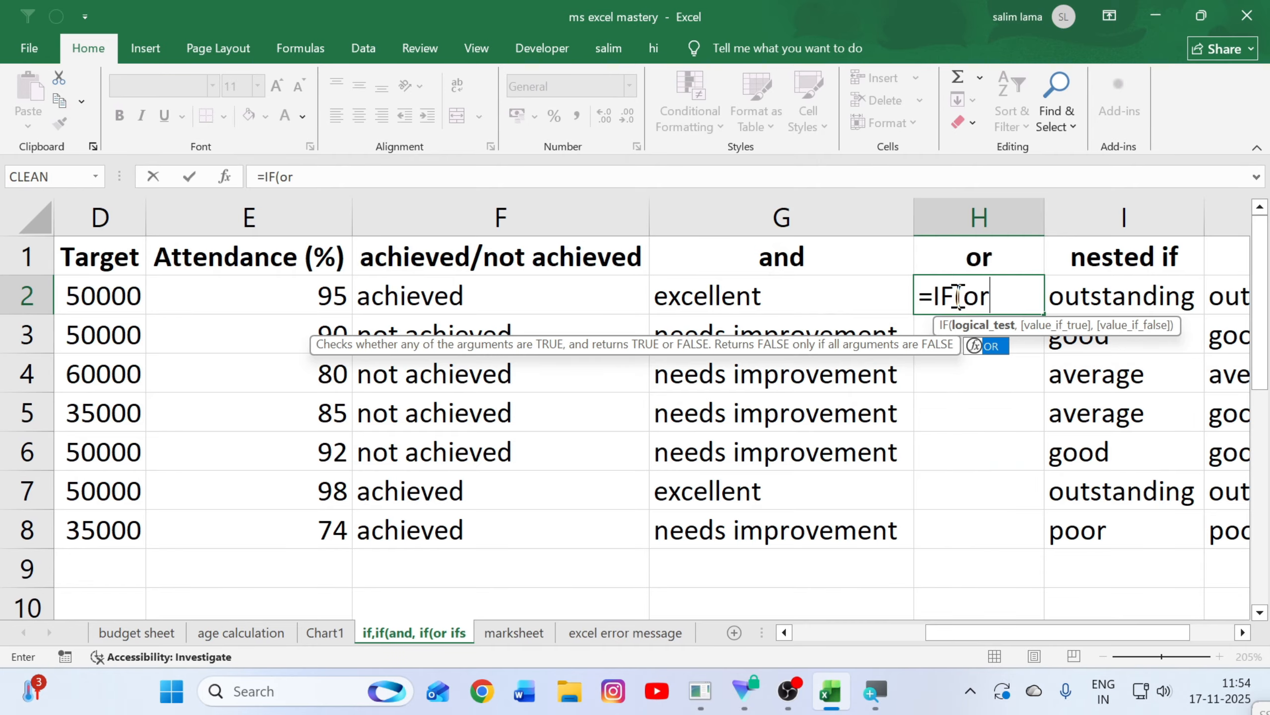
{"action": "key", "text": "Tab"}
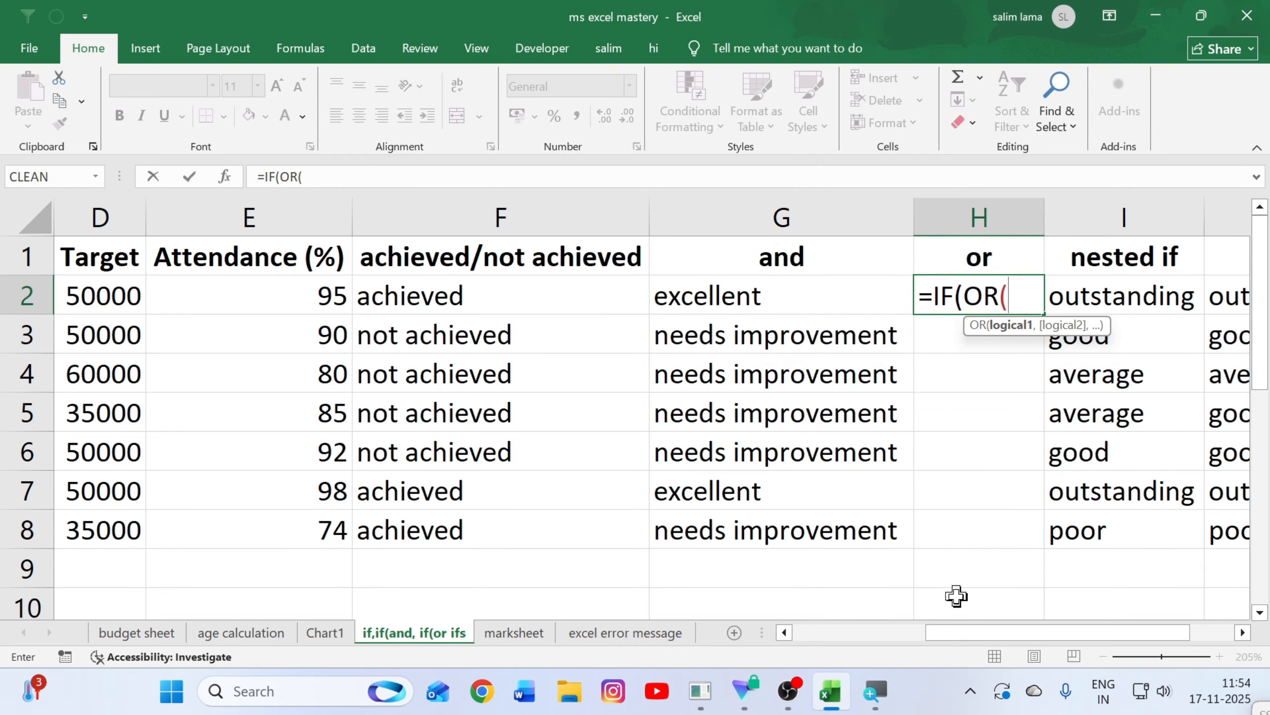
{"action": "left_click_drag", "start_coordinate": [975, 645], "coordinate": [856, 658]}
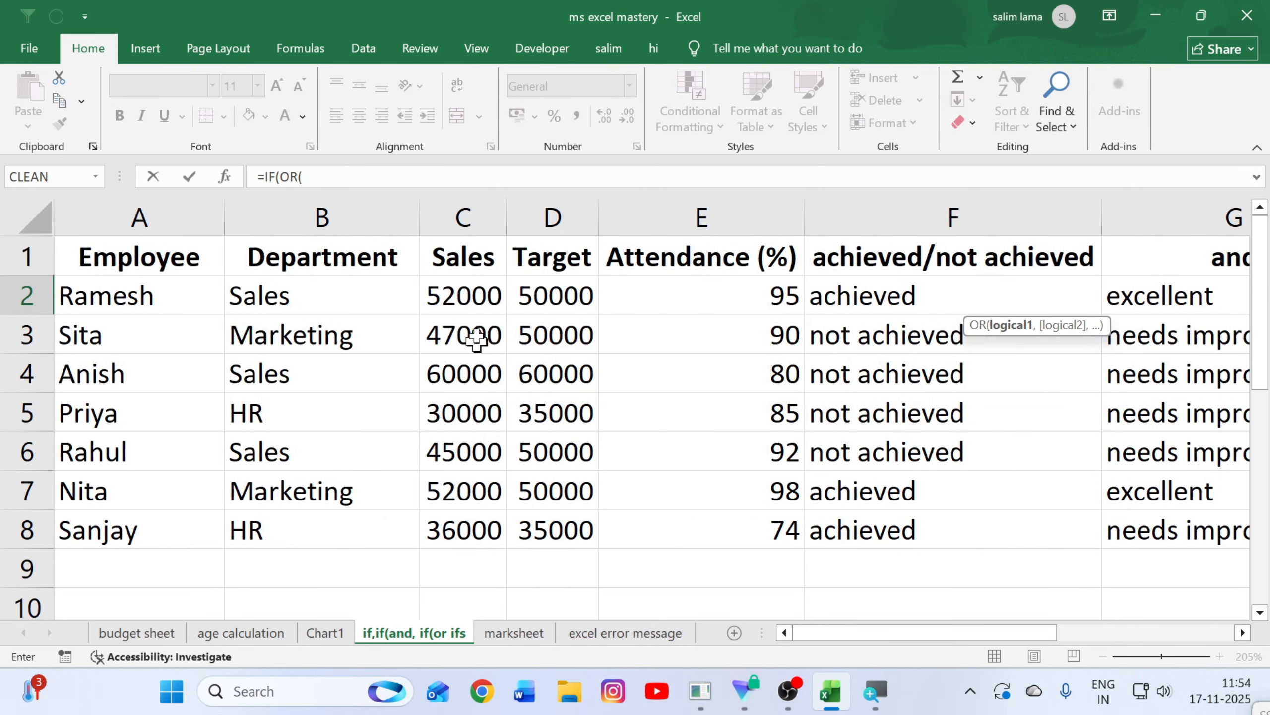
{"action": "left_click", "coordinate": [462, 296]}
{"action": "type", "text": ">"}
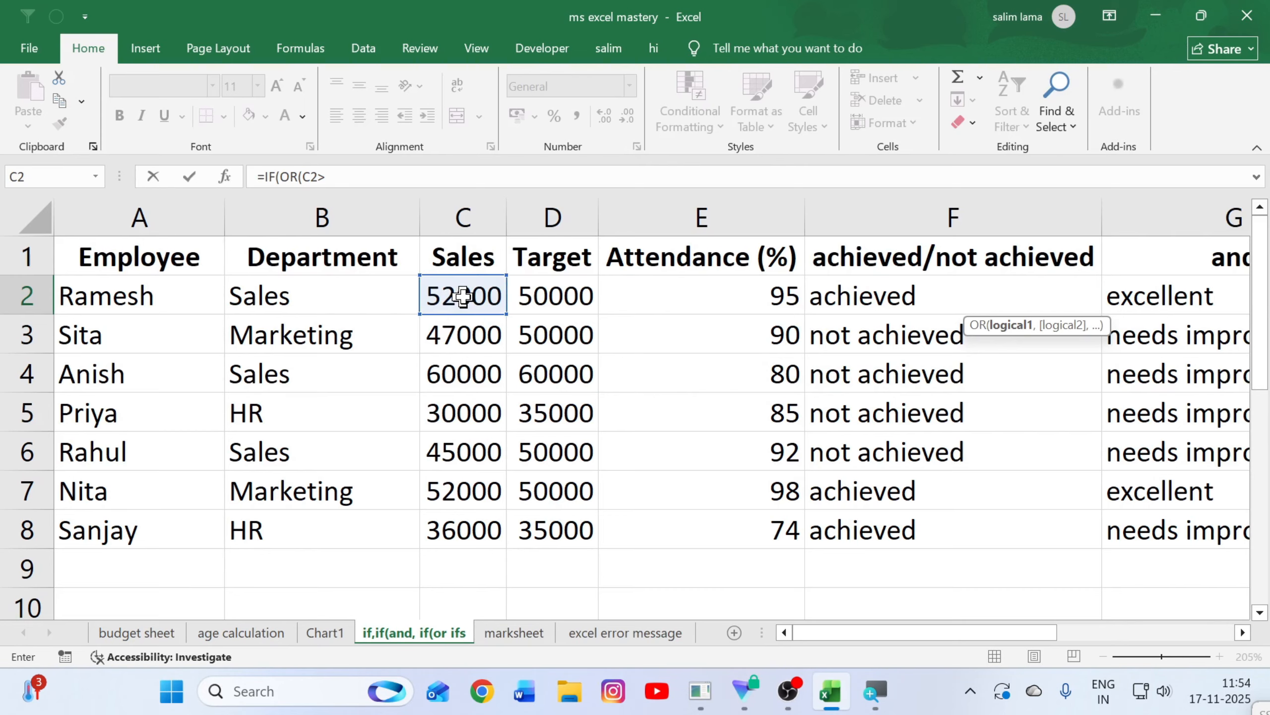
{"action": "left_click", "coordinate": [563, 295]}
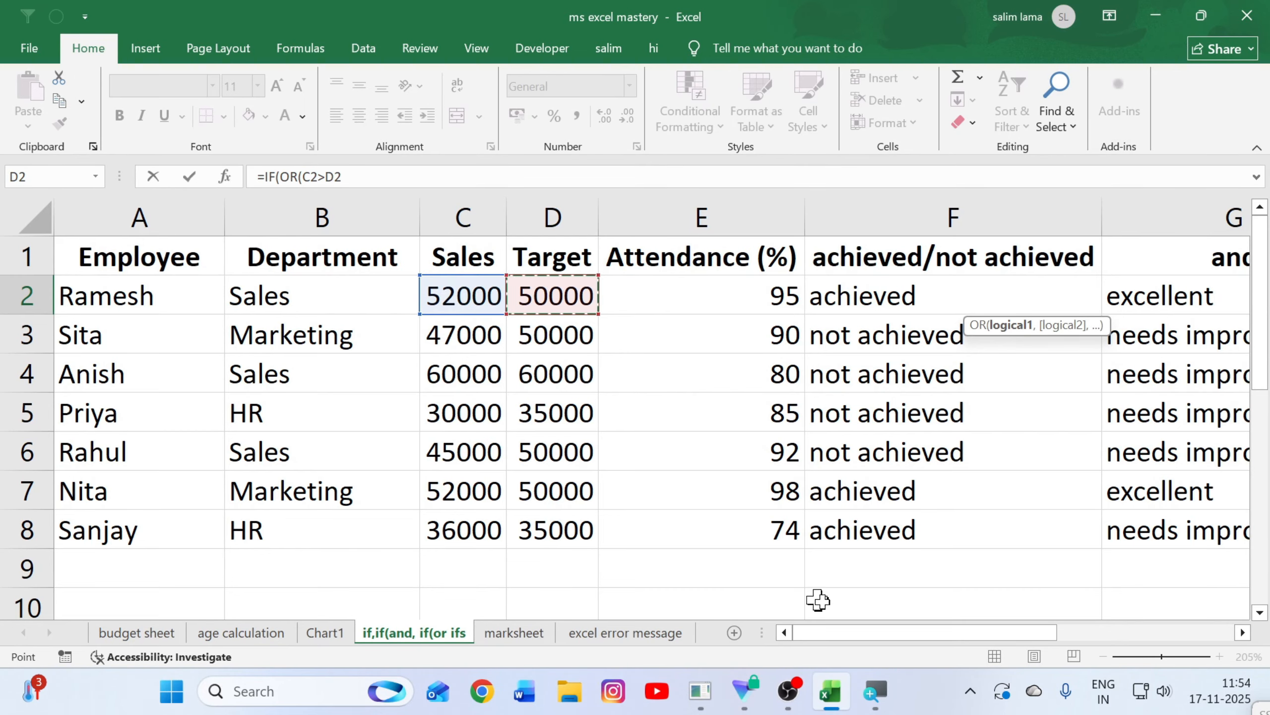
{"action": "left_click_drag", "start_coordinate": [845, 643], "coordinate": [1050, 645]}
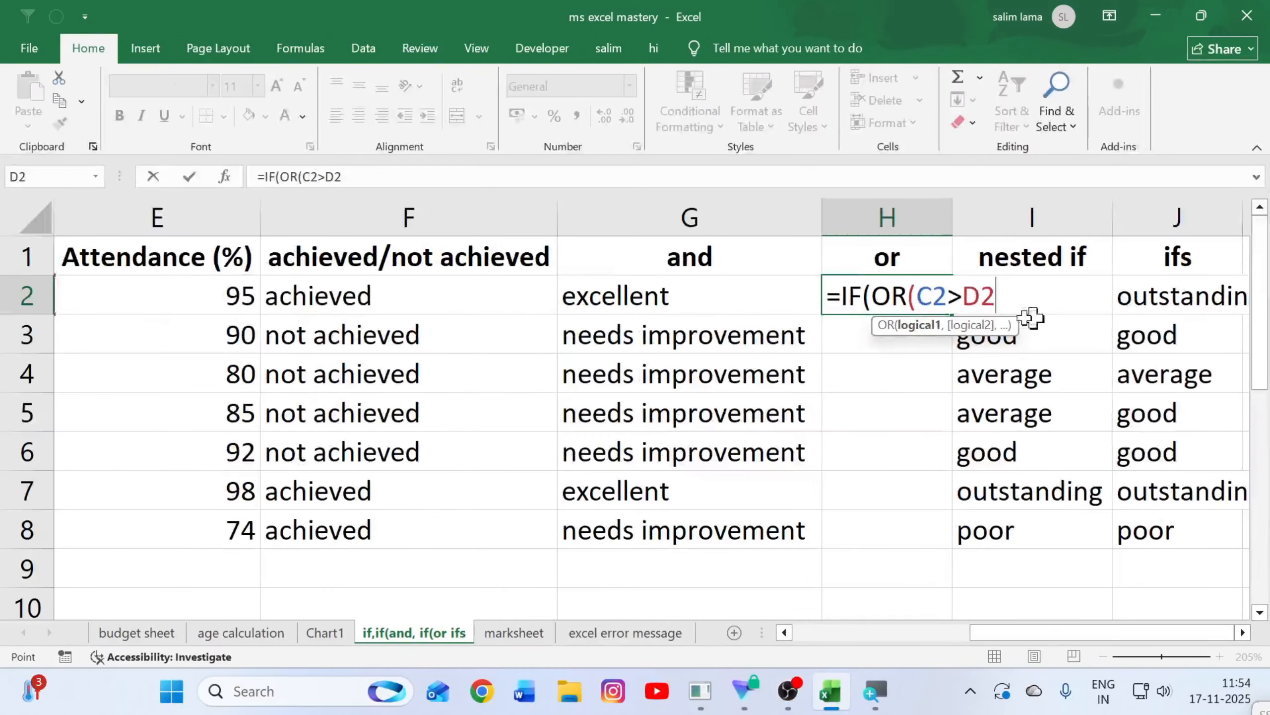
{"action": "left_click_drag", "start_coordinate": [1020, 633], "coordinate": [1051, 640]}
{"action": "left_click", "coordinate": [581, 300]}
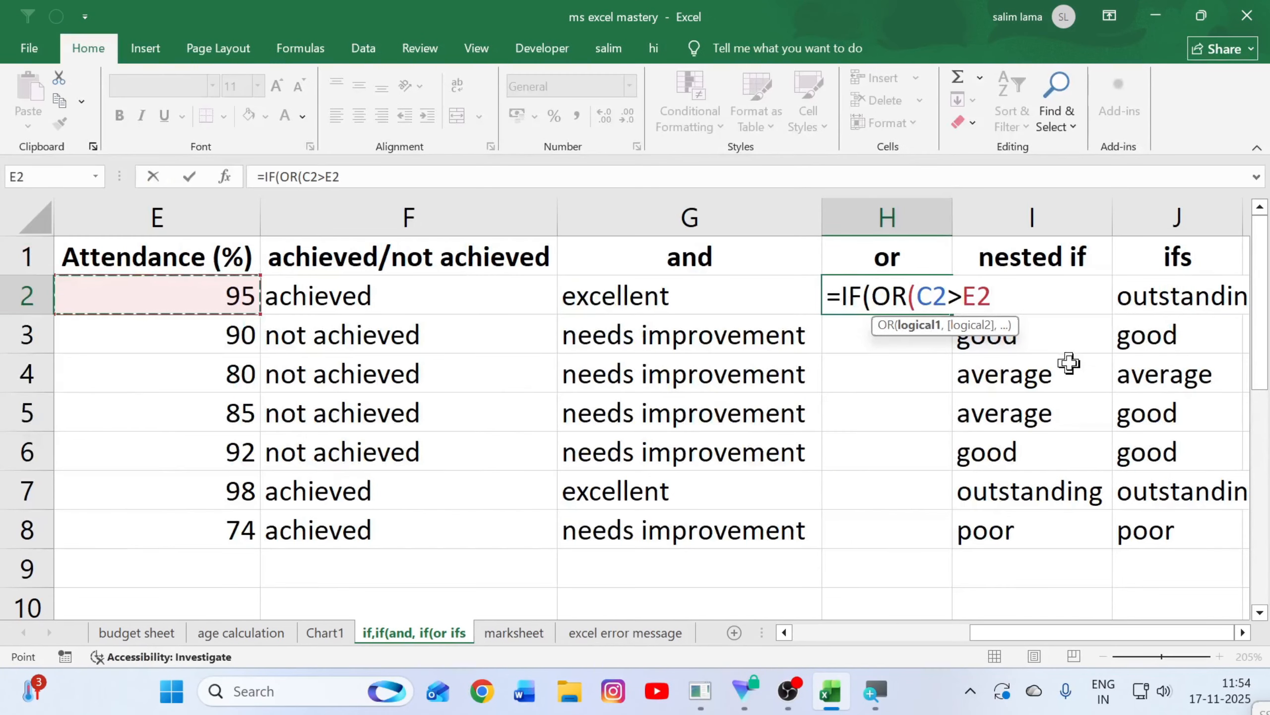
{"action": "double_click", "coordinate": [885, 262]}
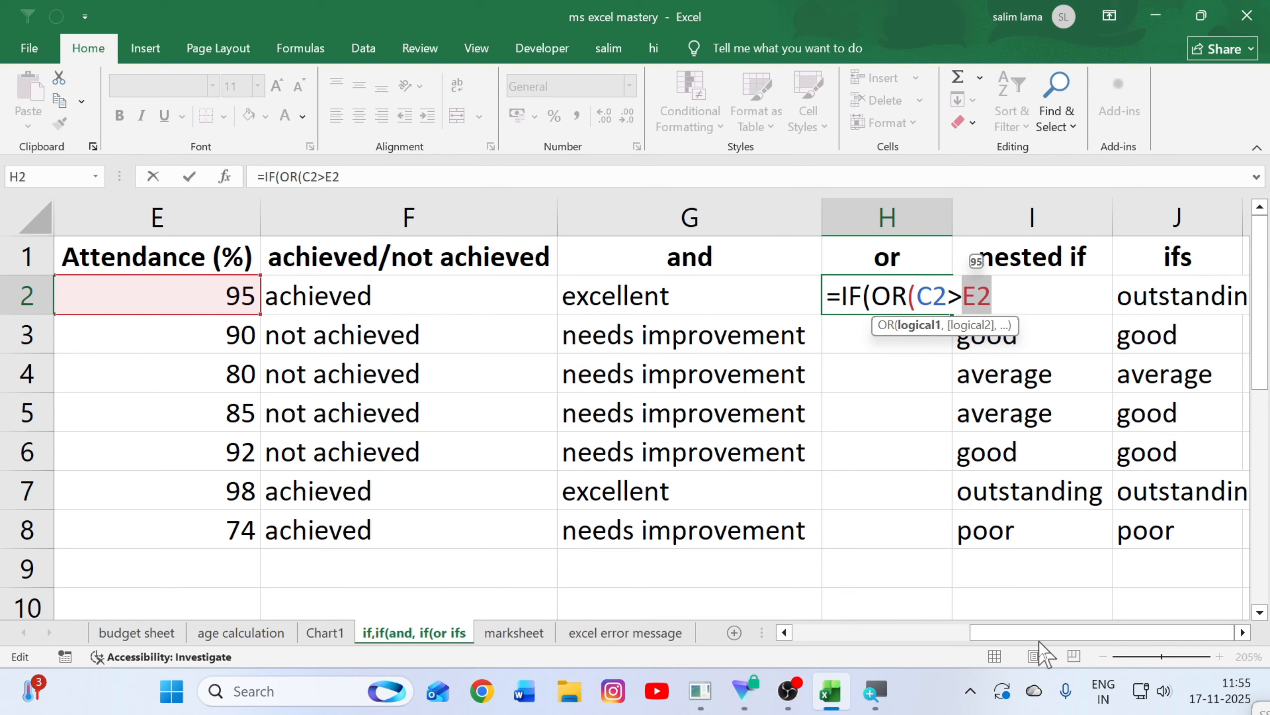
{"action": "left_click_drag", "start_coordinate": [1040, 637], "coordinate": [850, 643]}
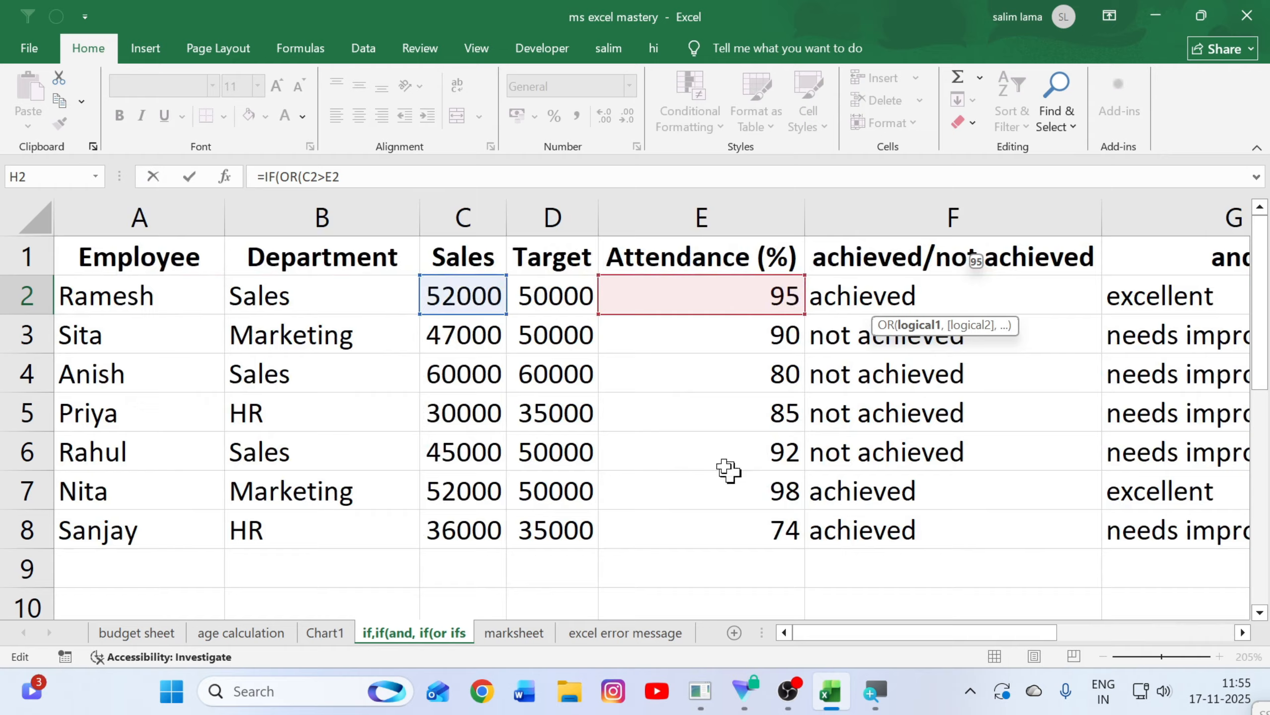
{"action": "left_click", "coordinate": [575, 296]}
Step: Add attendance E2 greater than 90 as the second OR condition in the H2 formula
{"action": "left_click_drag", "start_coordinate": [956, 638], "coordinate": [1107, 639]}
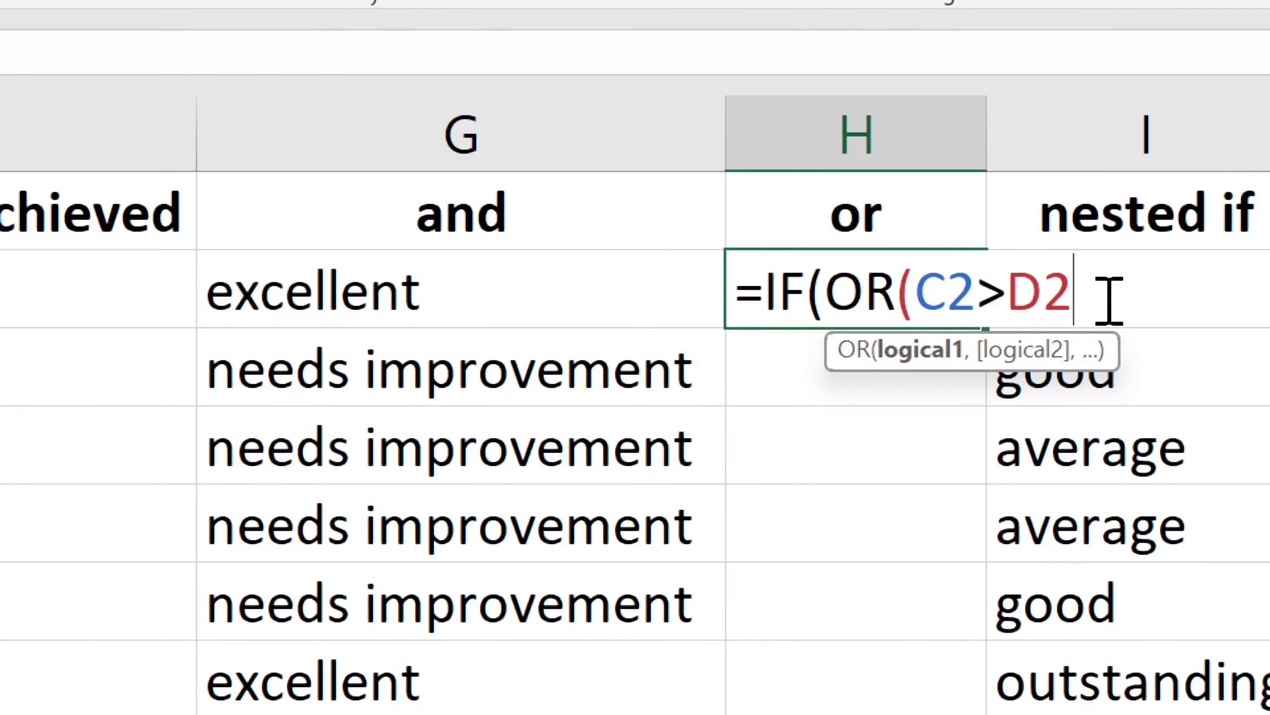
{"action": "type", "text": ","}
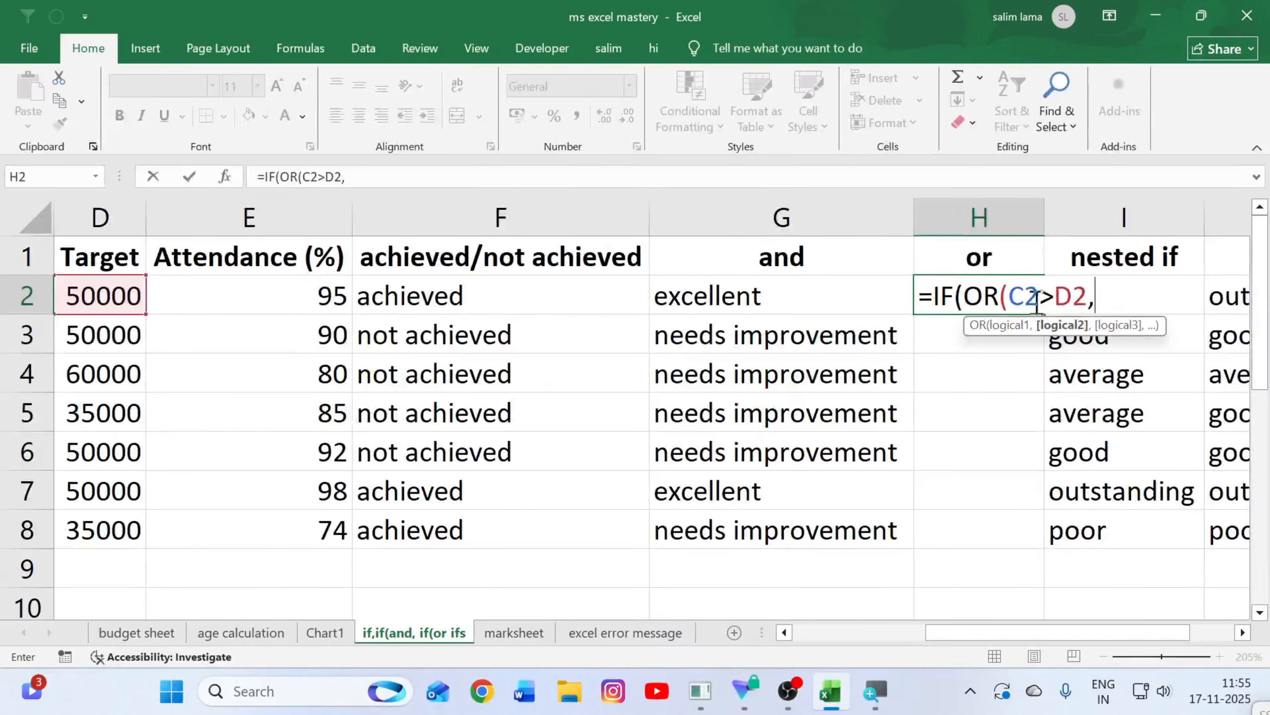
{"action": "left_click", "coordinate": [304, 299]}
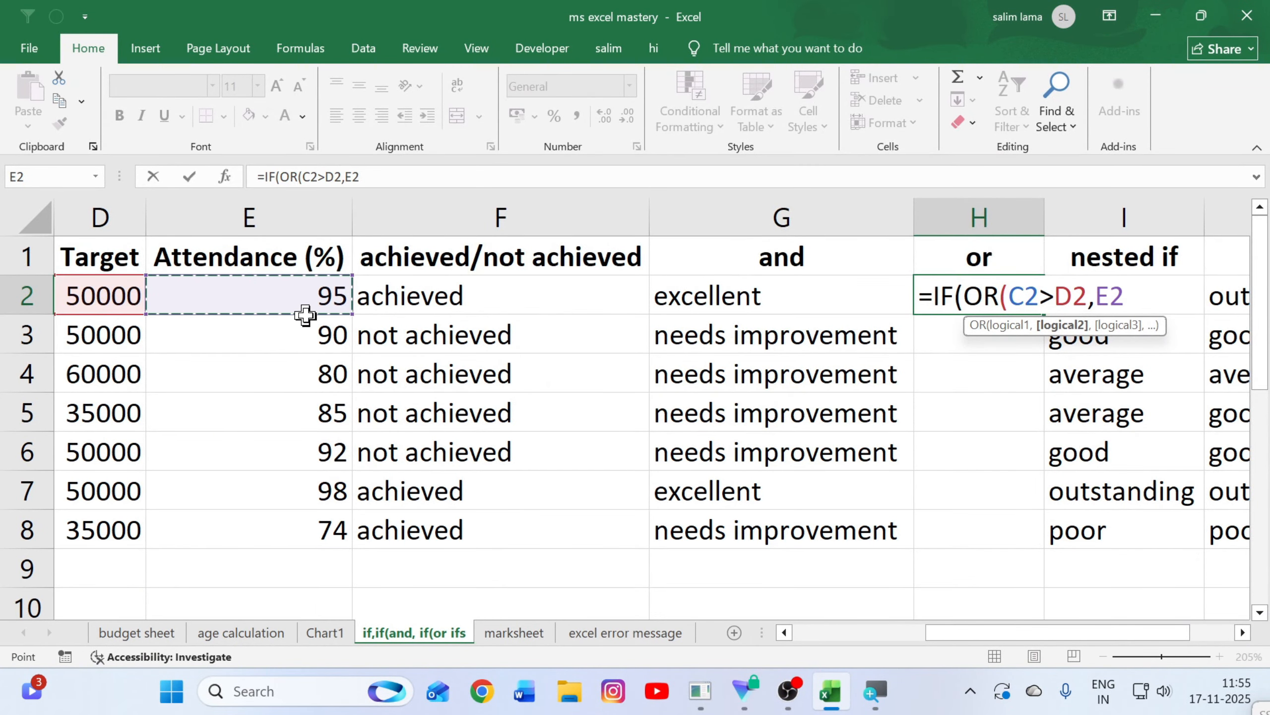
{"action": "type", "text": ">"}
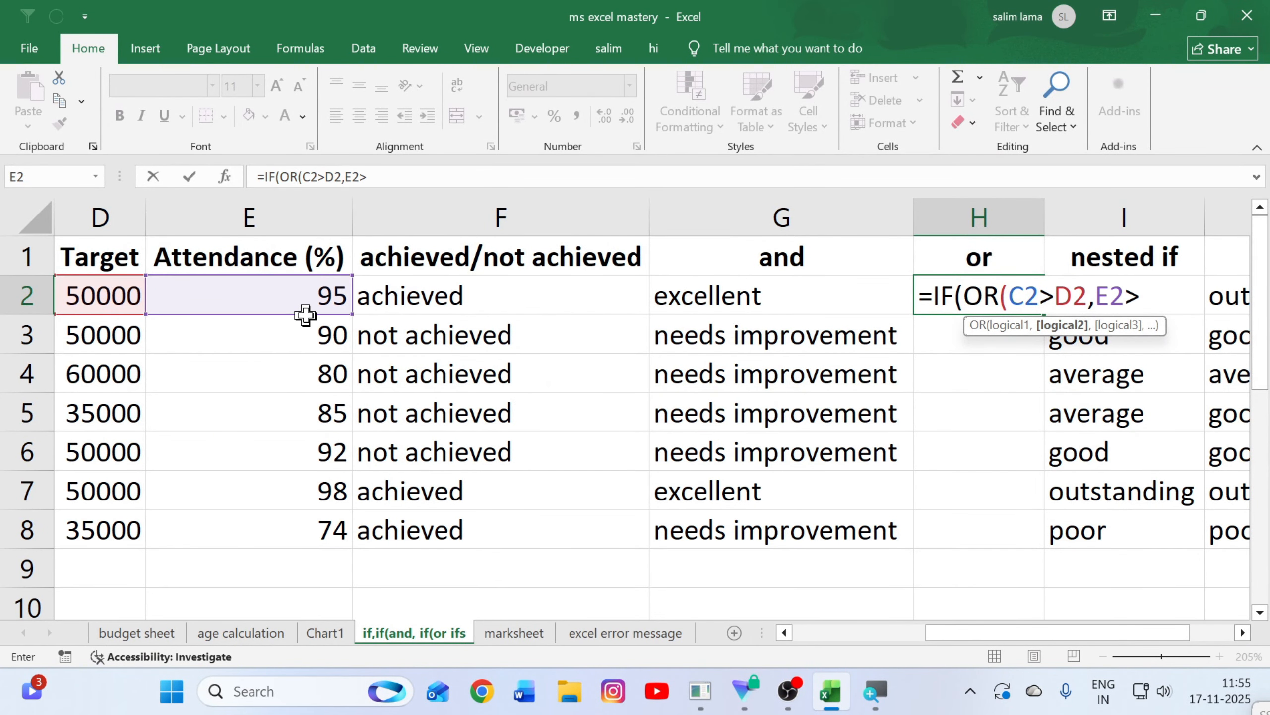
{"action": "type", "text": "90"}
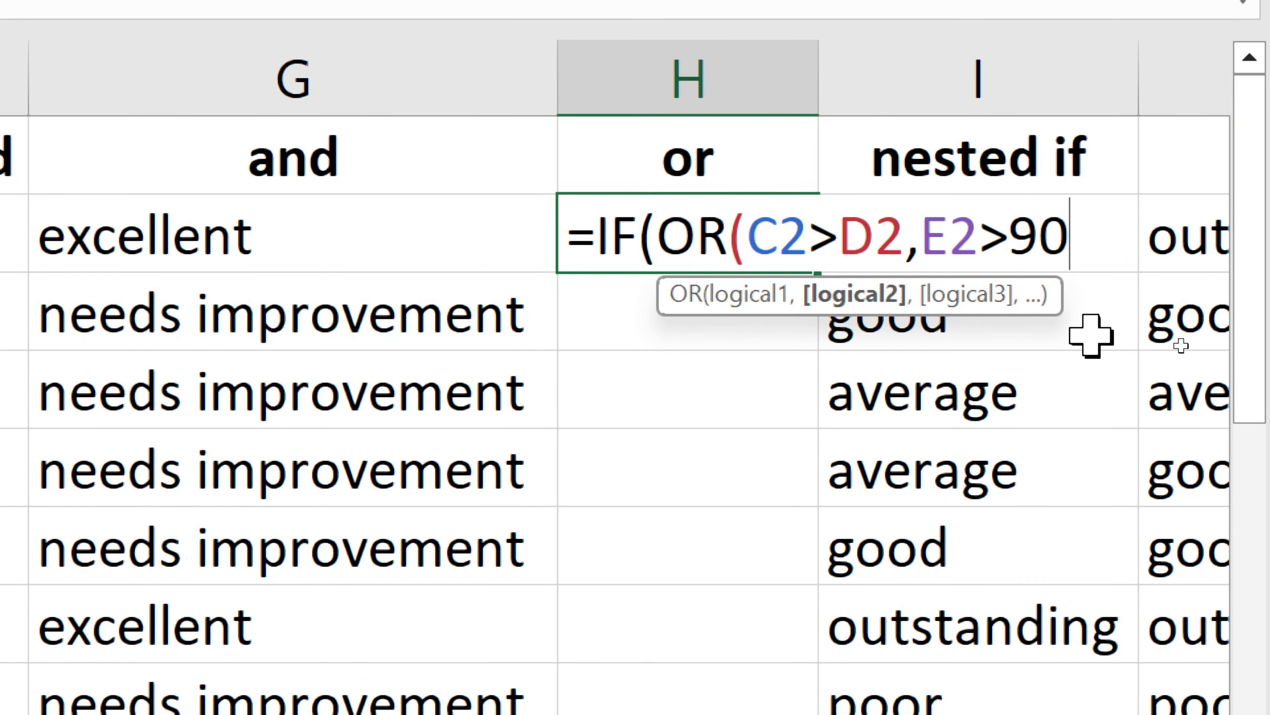
Step: Complete the H2 formula to return "good" if true and "poor" otherwise, and fill it down through H8
{"action": "type", "text": "),"}
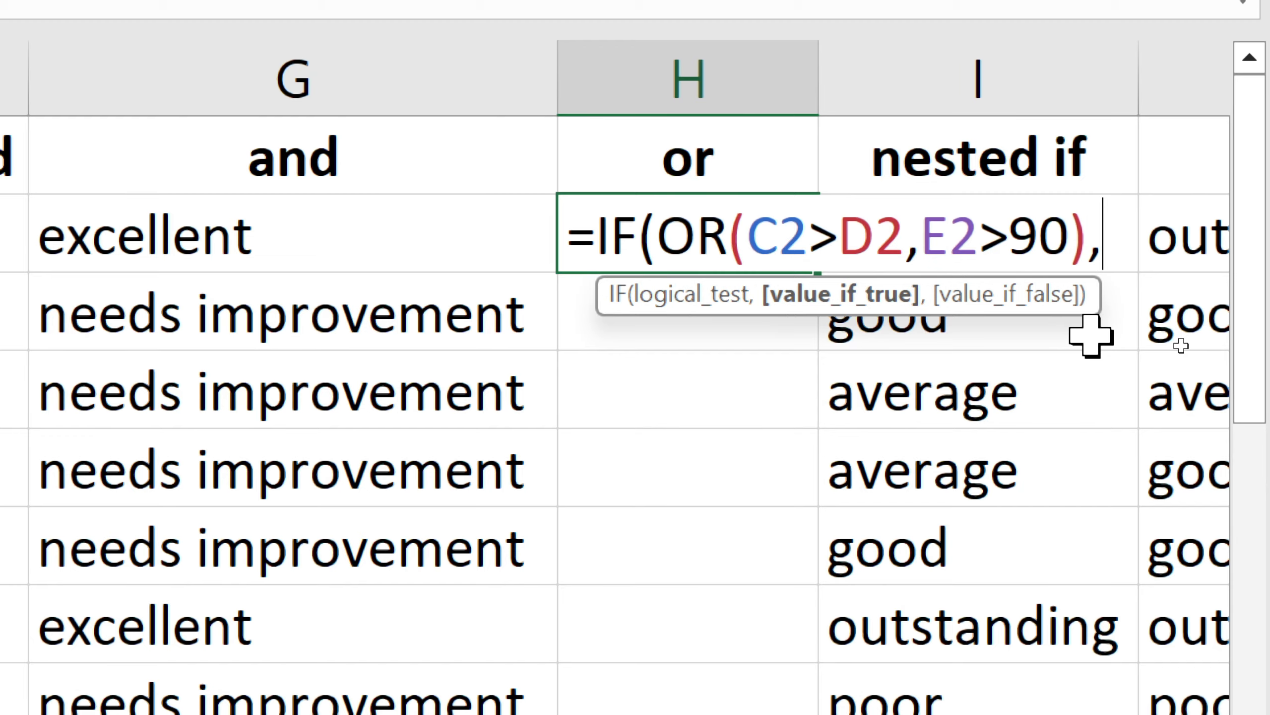
{"action": "type", "text": "\"go"}
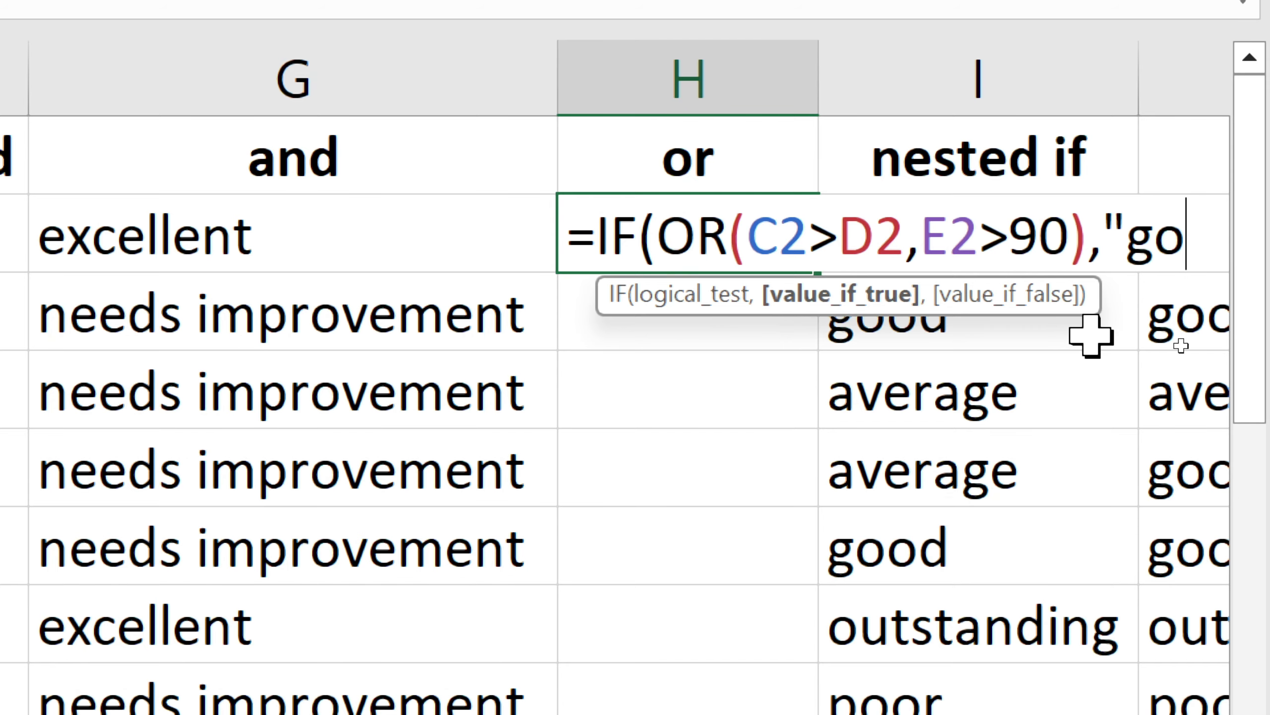
{"action": "type", "text": "od\",\""}
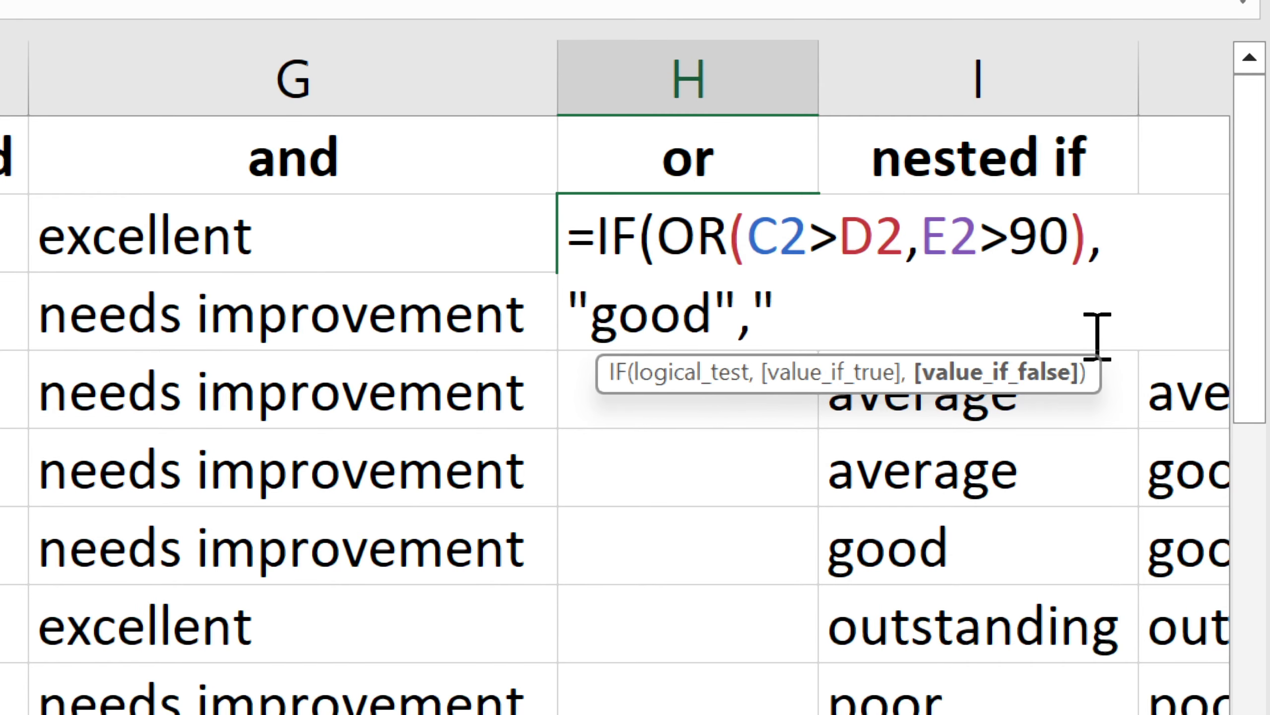
{"action": "type", "text": "poor\""}
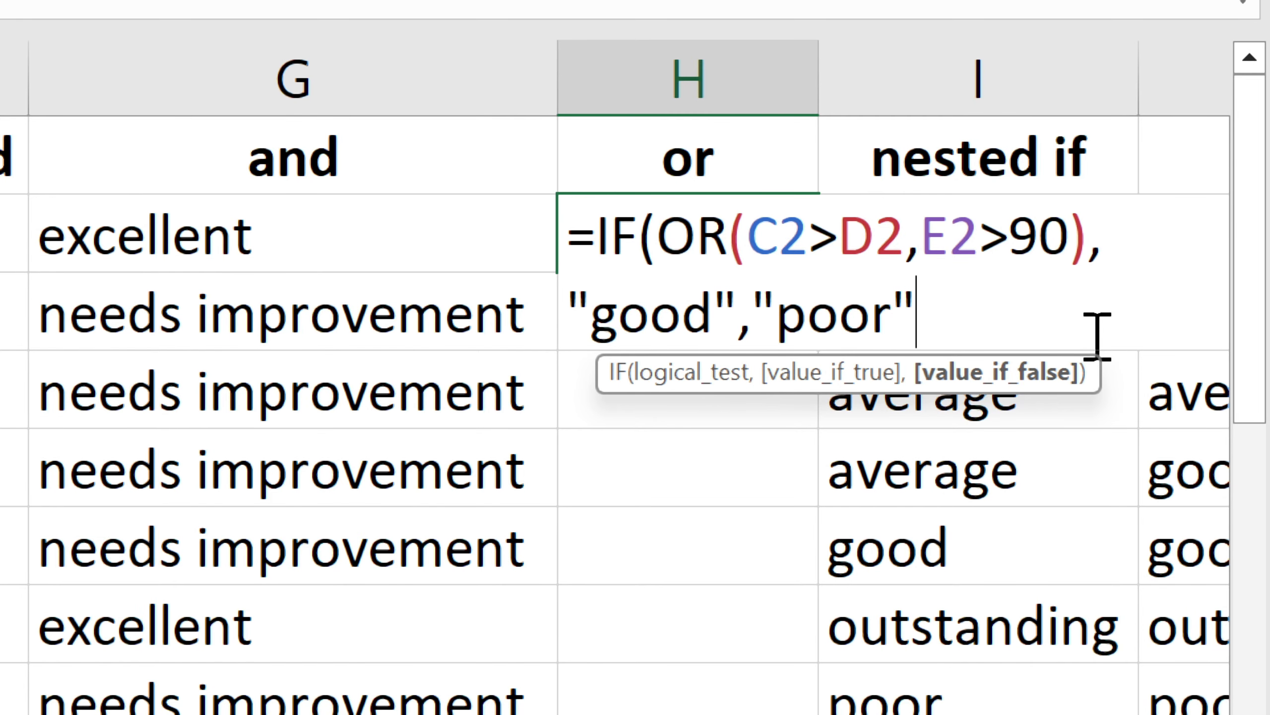
{"action": "key", "text": "Return"}
{"action": "key", "text": "Return"}
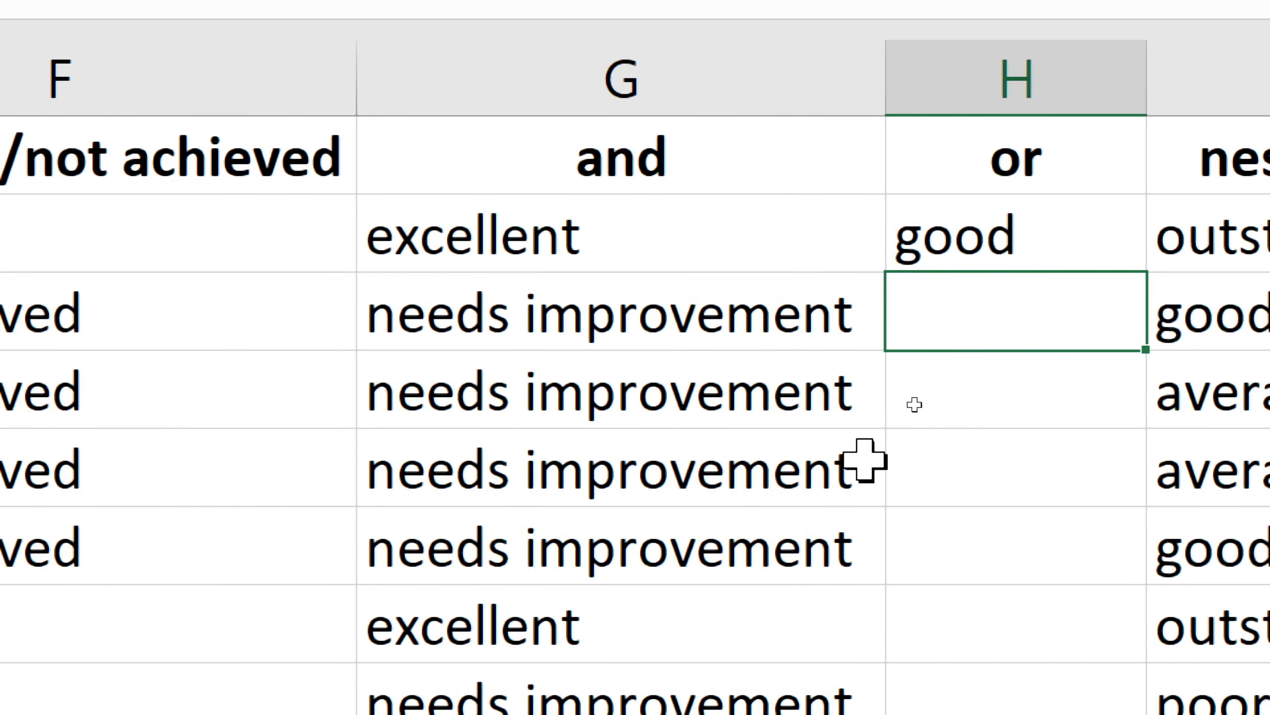
{"action": "left_click", "coordinate": [900, 257]}
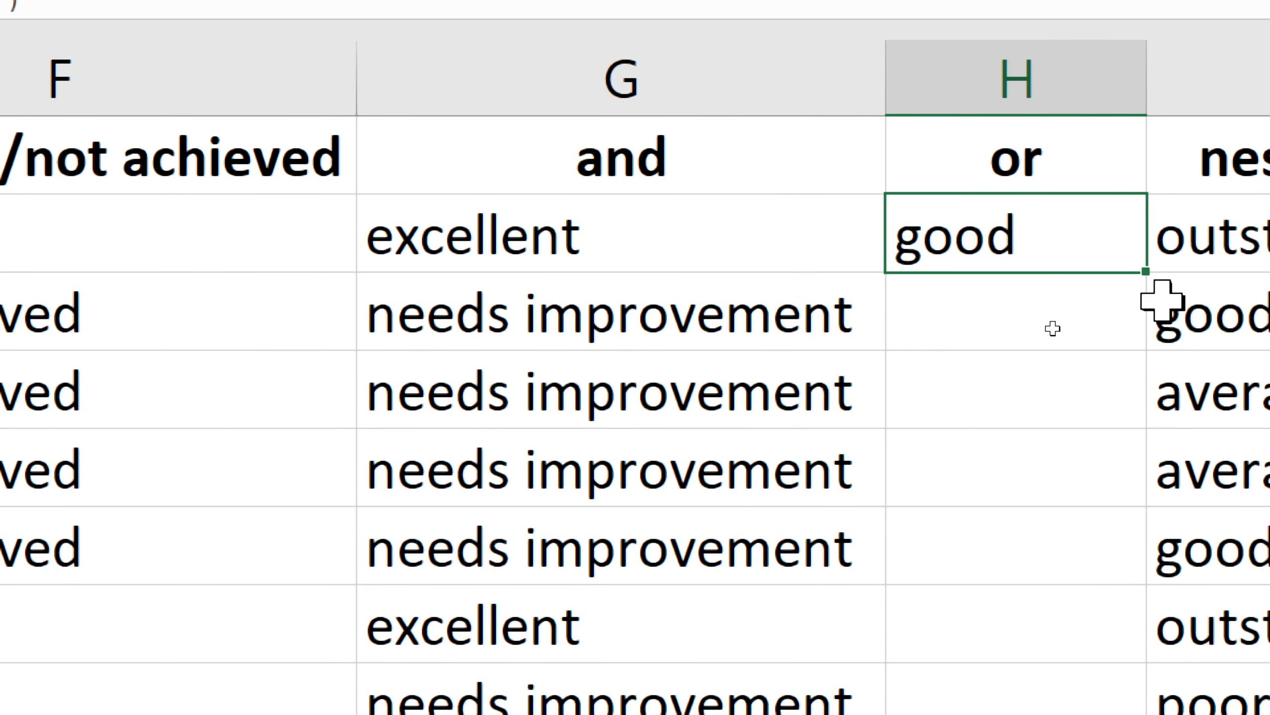
{"action": "double_click", "coordinate": [1149, 274]}
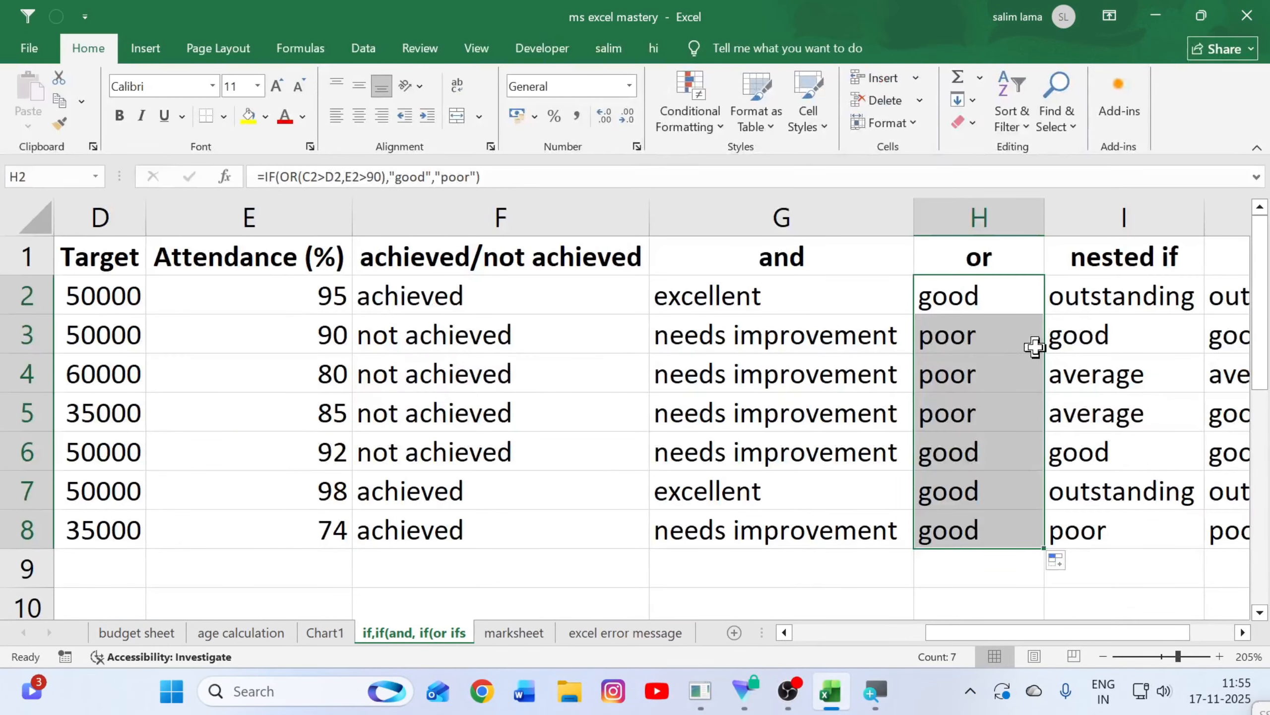
Step: Check the OR formula result in H8 against the sales, target and attendance cells in row 8
{"action": "left_click", "coordinate": [365, 390]}
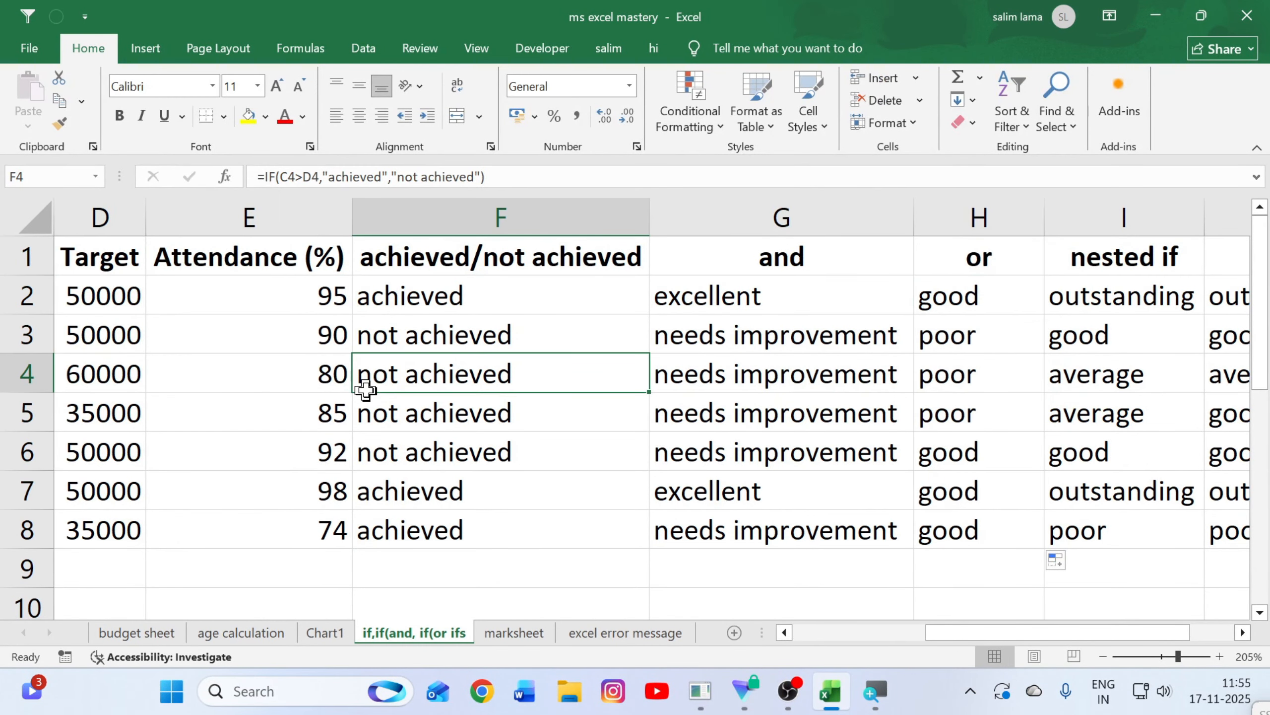
{"action": "key", "text": "Down"}
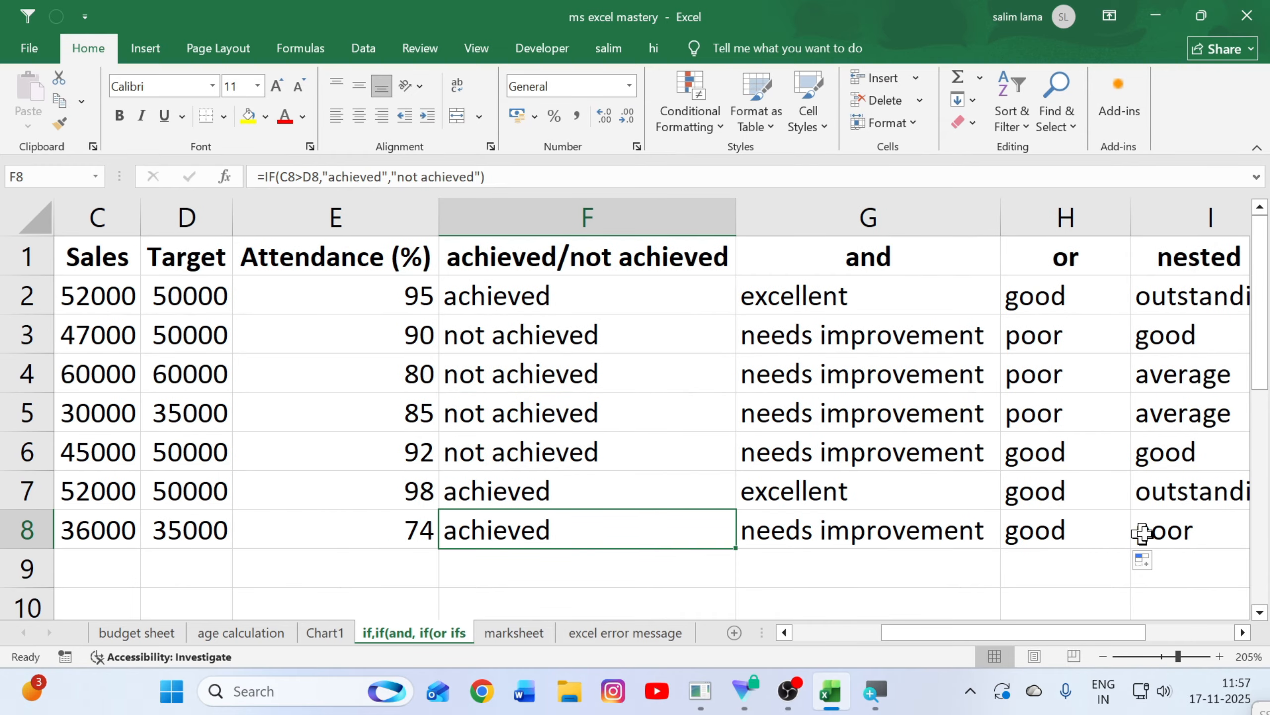
{"action": "left_click", "coordinate": [1146, 532]}
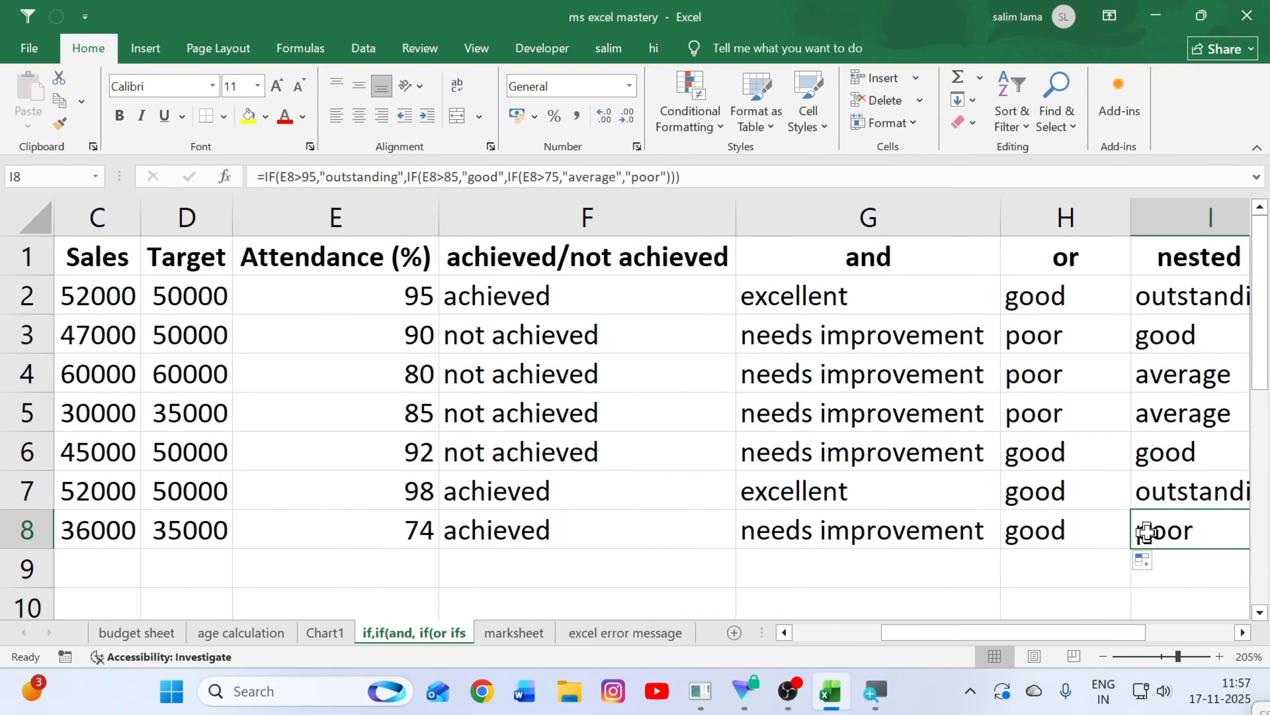
{"action": "left_click", "coordinate": [113, 536]}
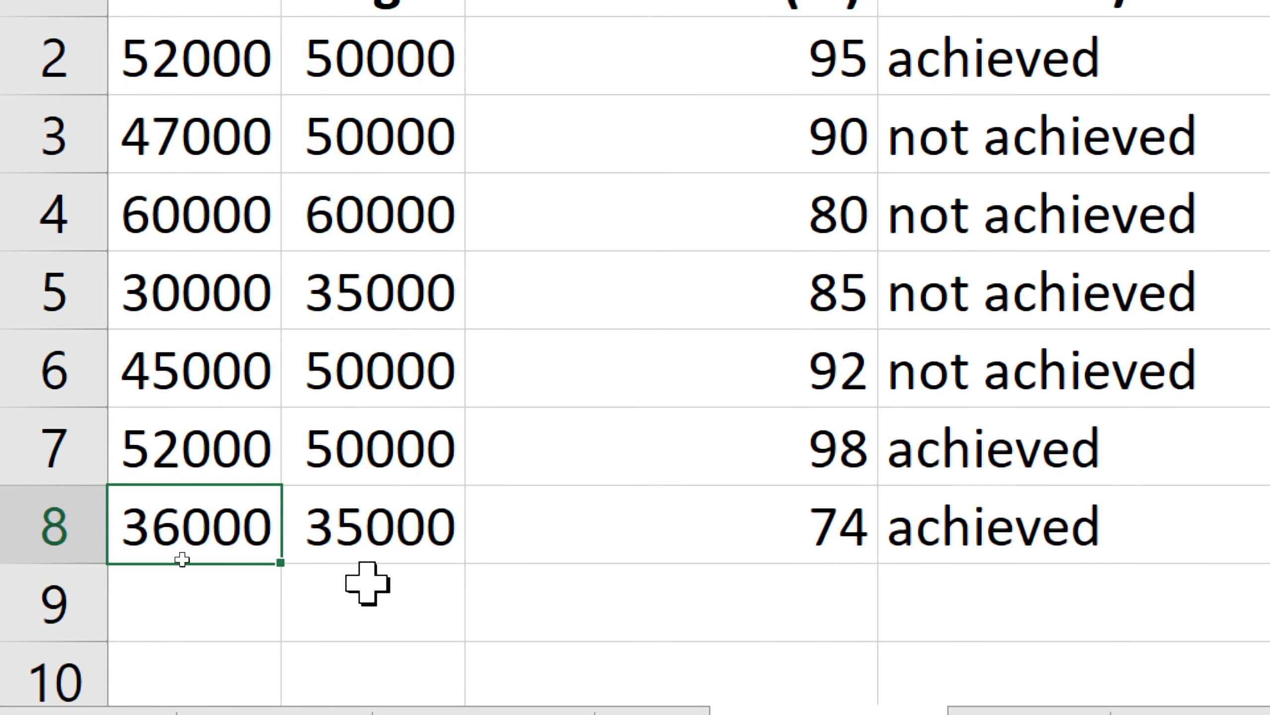
{"action": "left_click", "coordinate": [236, 473]}
{"action": "left_click", "coordinate": [232, 530]}
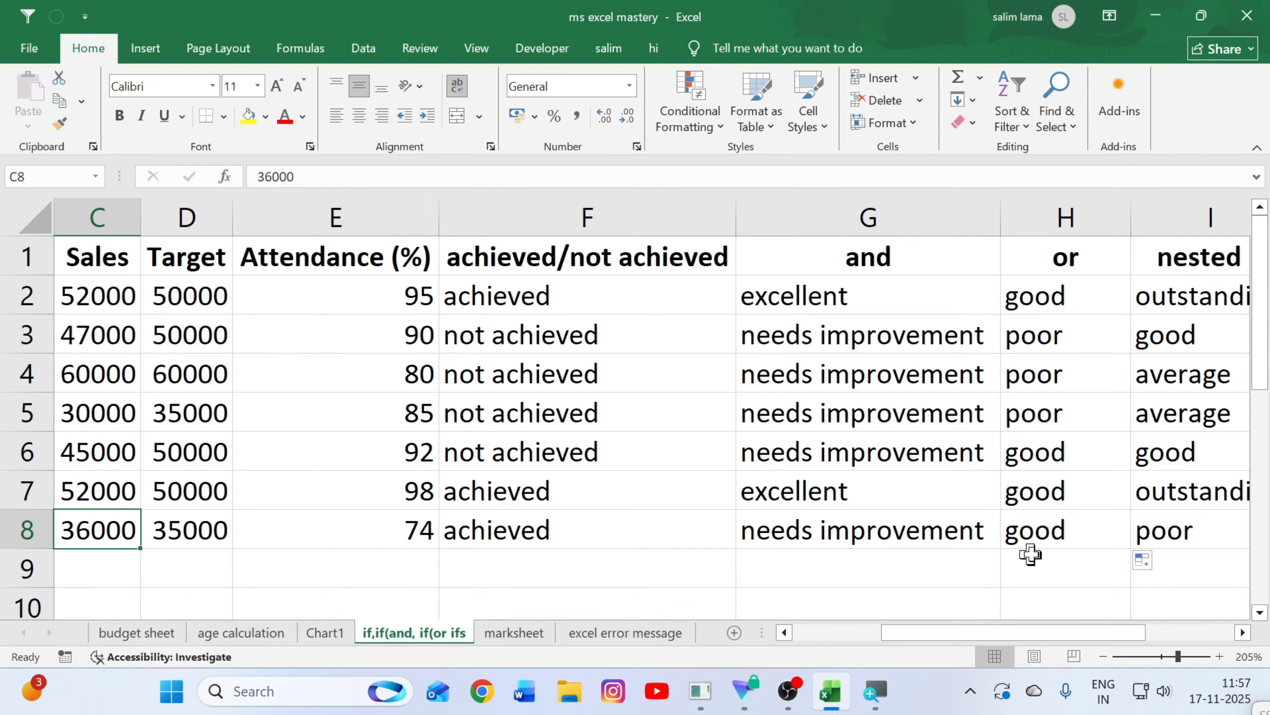
{"action": "left_click", "coordinate": [1055, 539]}
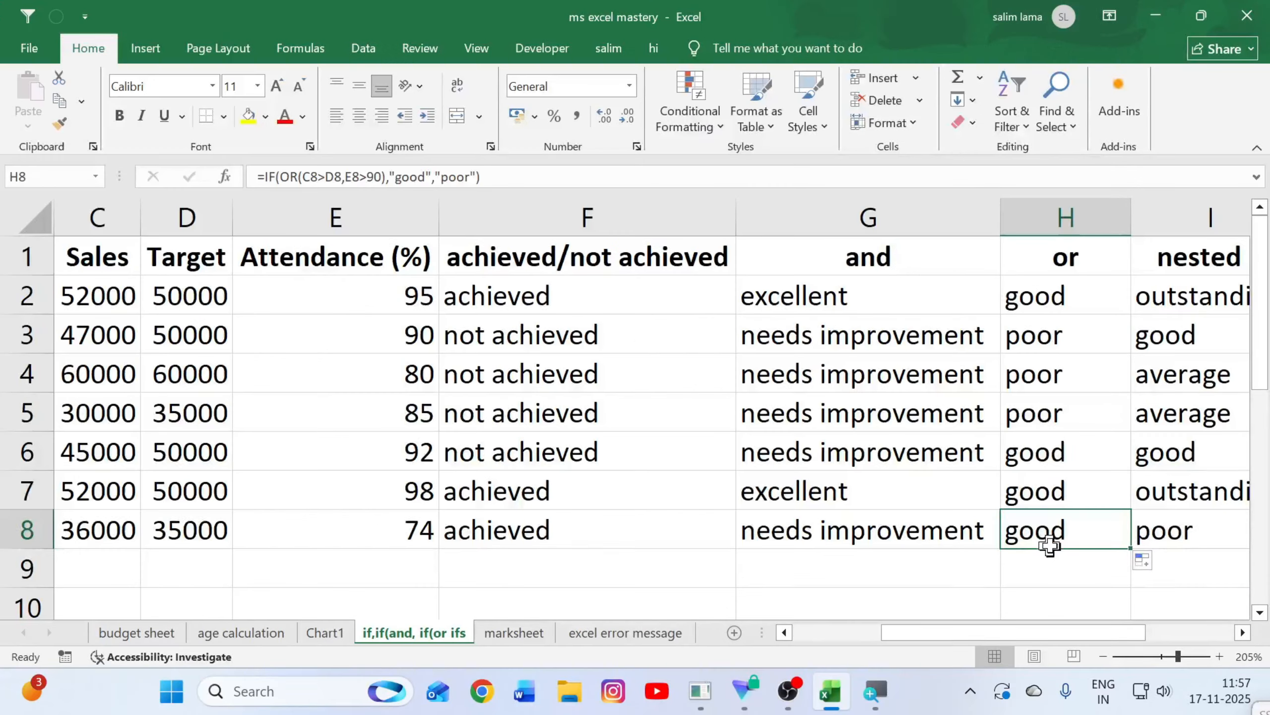
{"action": "left_click_drag", "start_coordinate": [69, 544], "coordinate": [372, 540]}
{"action": "left_click", "coordinate": [372, 572]}
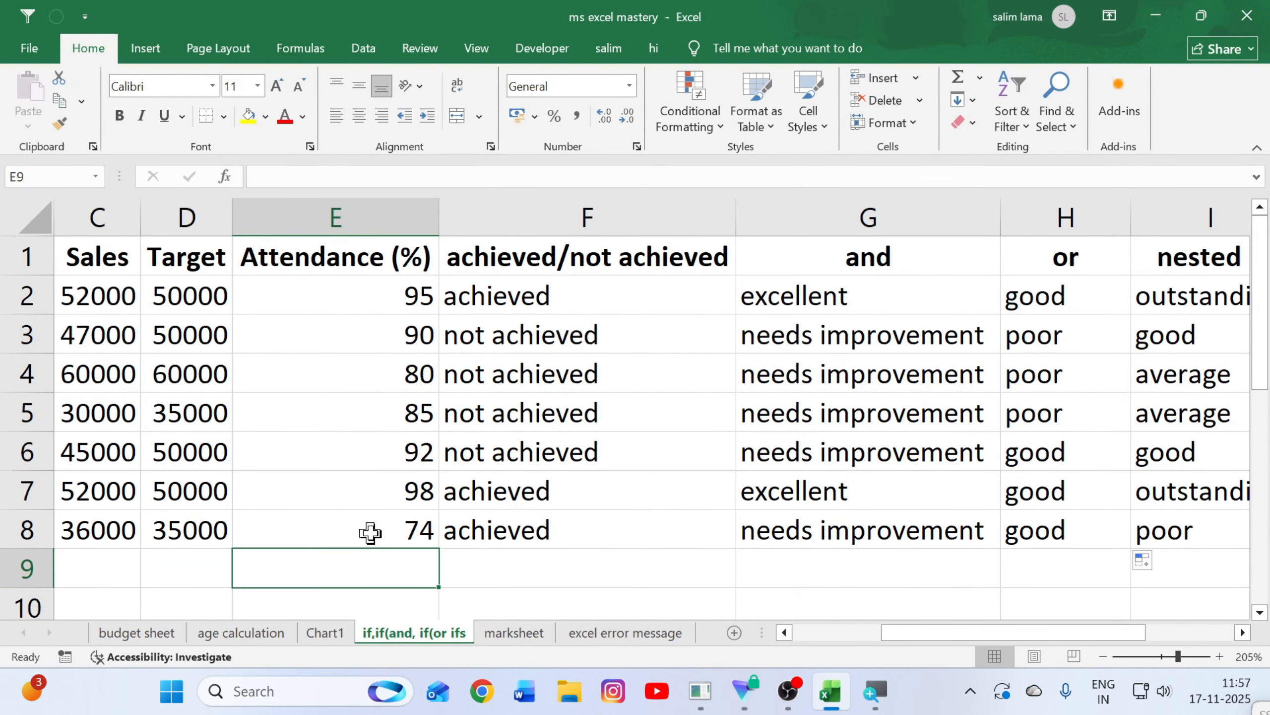
{"action": "left_click", "coordinate": [370, 532]}
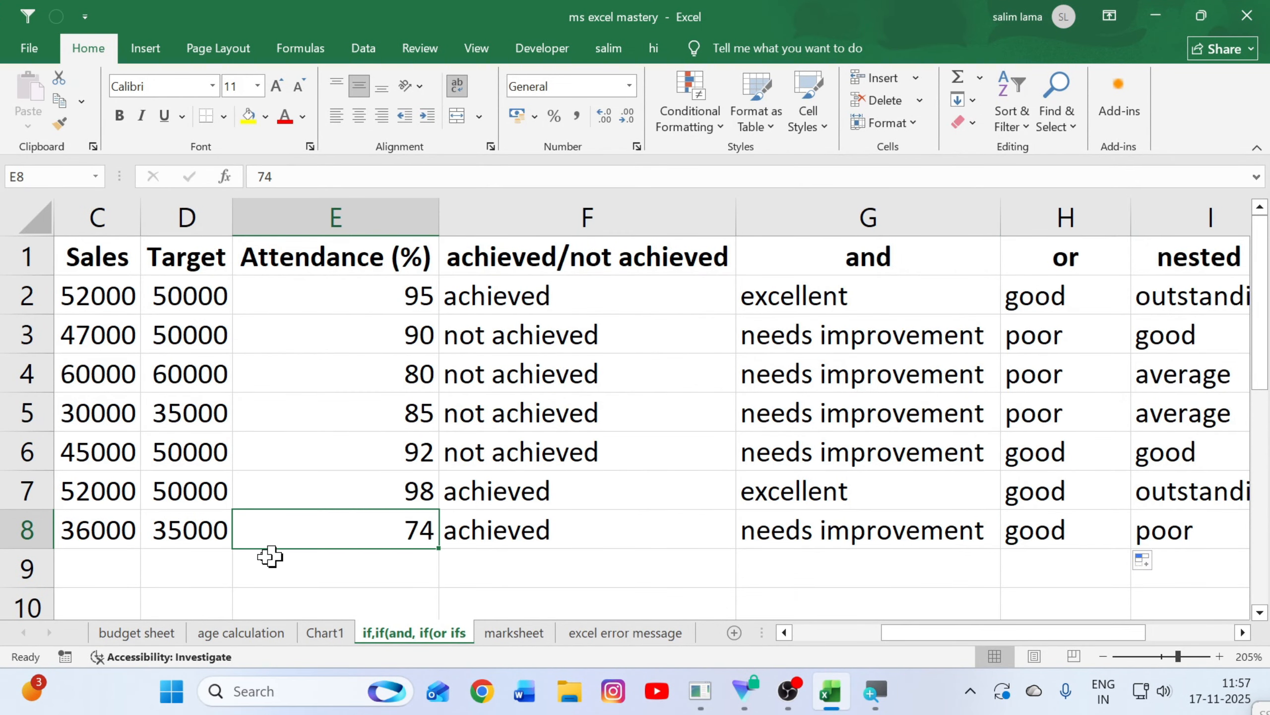
{"action": "left_click_drag", "start_coordinate": [94, 528], "coordinate": [193, 531]}
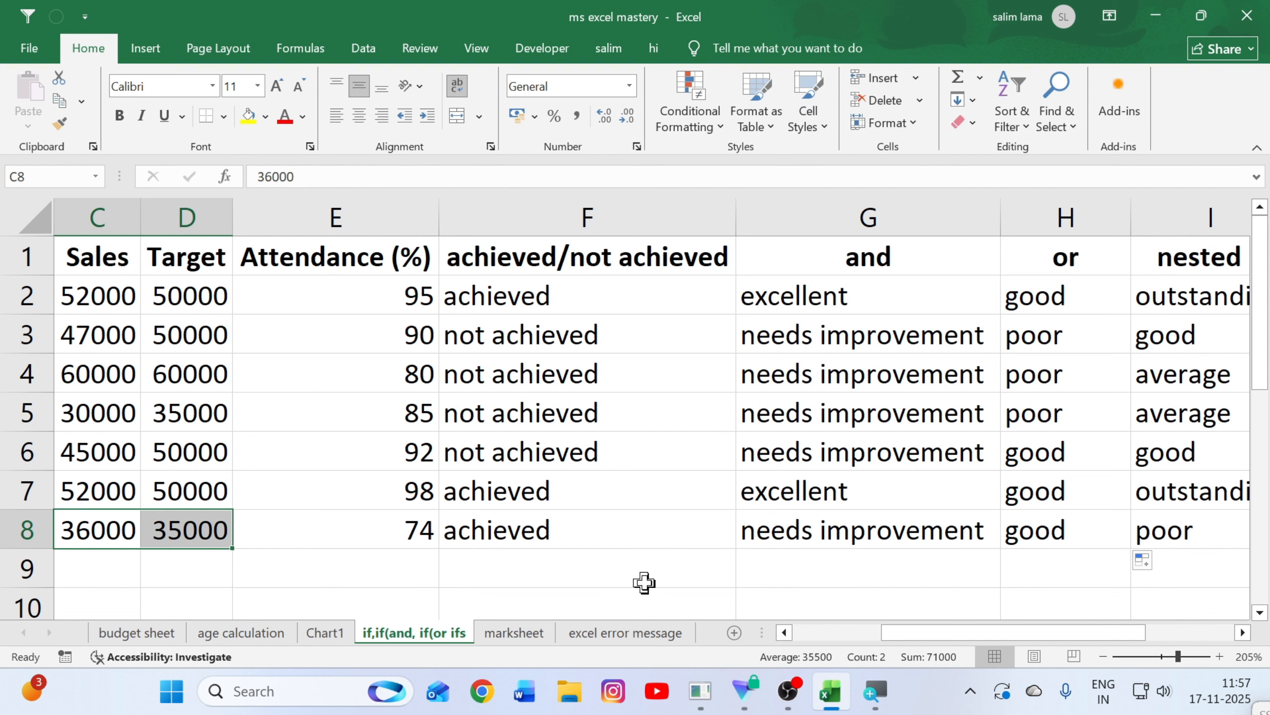
Step: Examine the existing nested IF formula in I2 and the IFS formula in J2
{"action": "key", "text": "Right"}
{"action": "key", "text": "Right"}
{"action": "key", "text": "Right"}
{"action": "key", "text": "Right"}
{"action": "key", "text": "Right"}
{"action": "key", "text": "Right"}
{"action": "key", "text": "Right"}
{"action": "key", "text": "Right"}
{"action": "key", "text": "Right"}
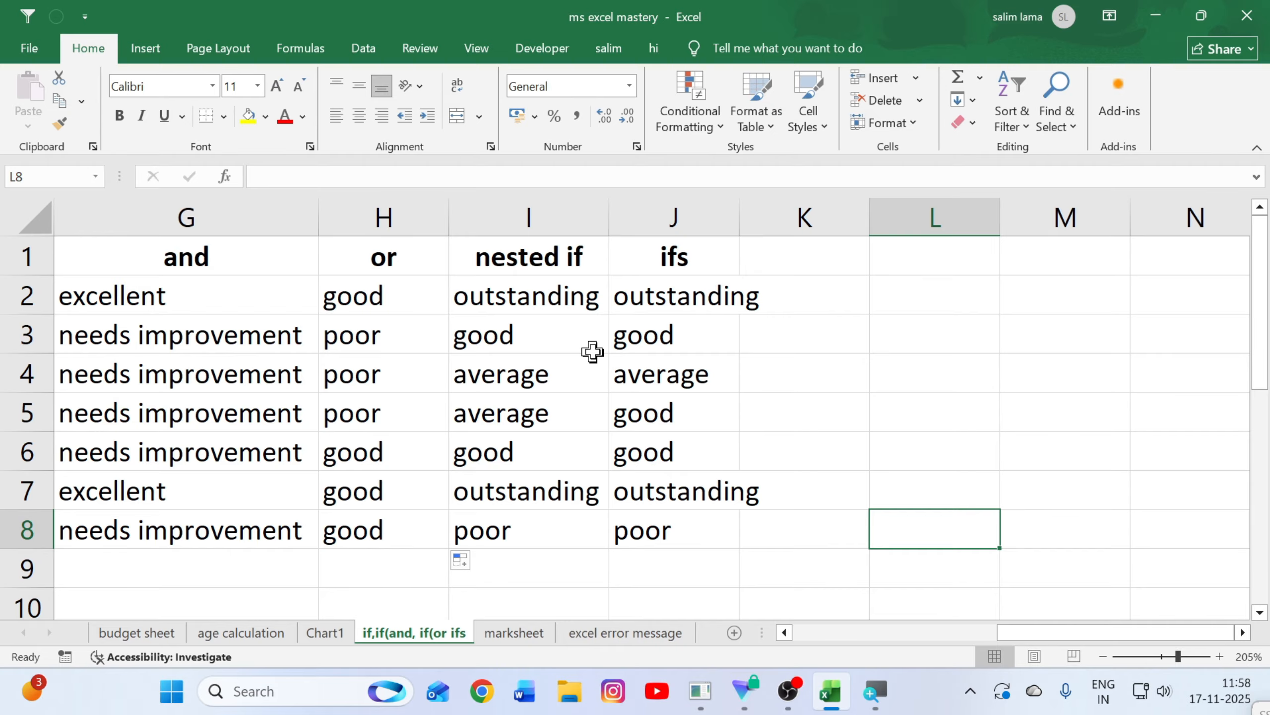
{"action": "left_click", "coordinate": [515, 305]}
{"action": "double_click", "coordinate": [511, 306]}
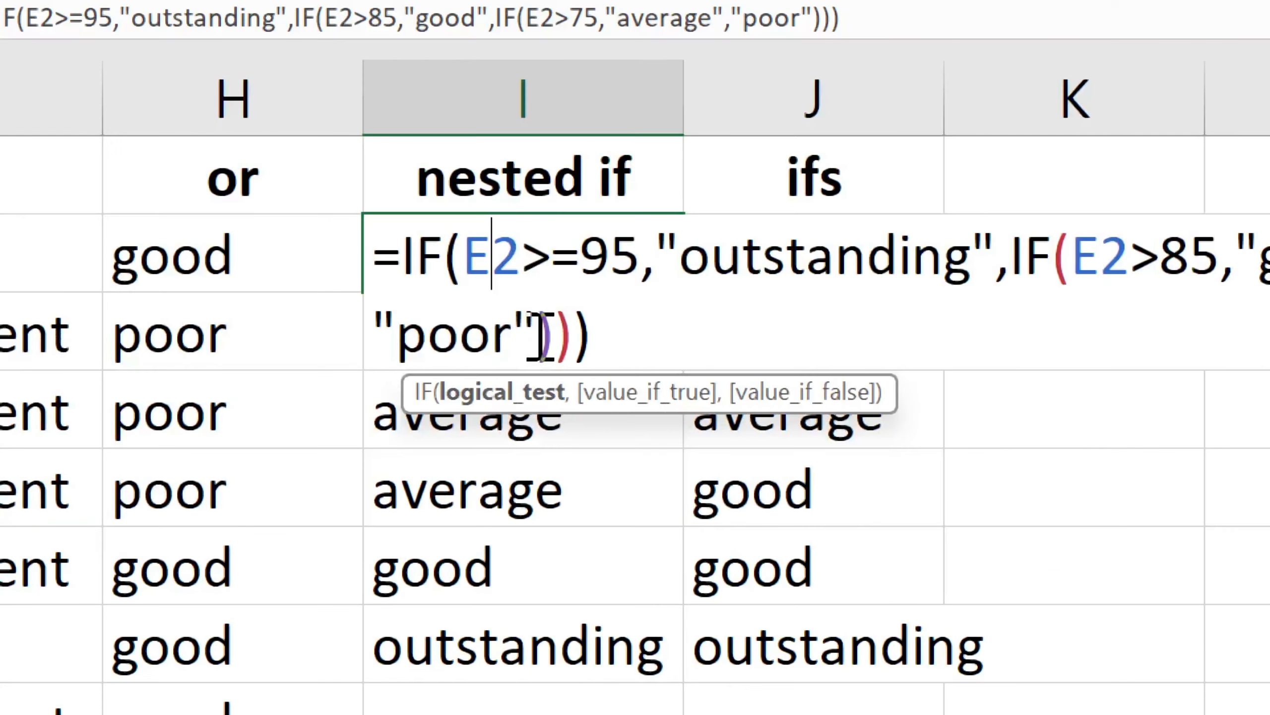
{"action": "left_click", "coordinate": [513, 296]}
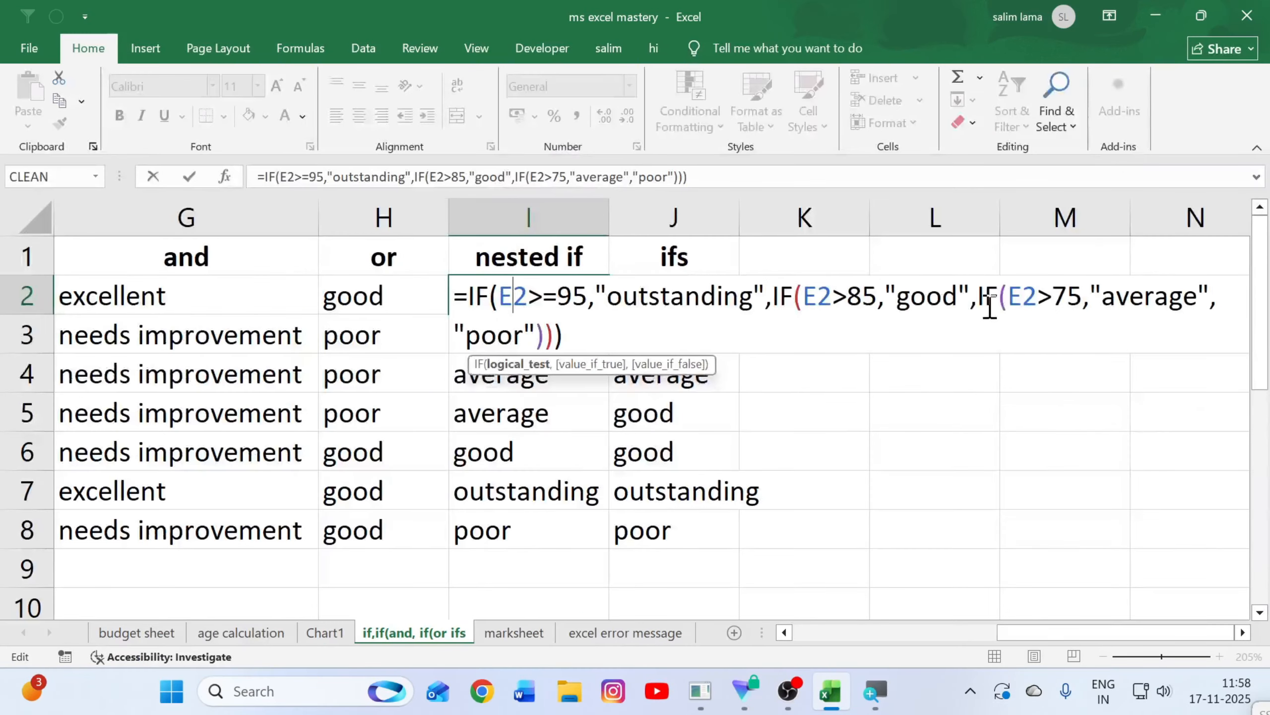
{"action": "key", "text": "Return"}
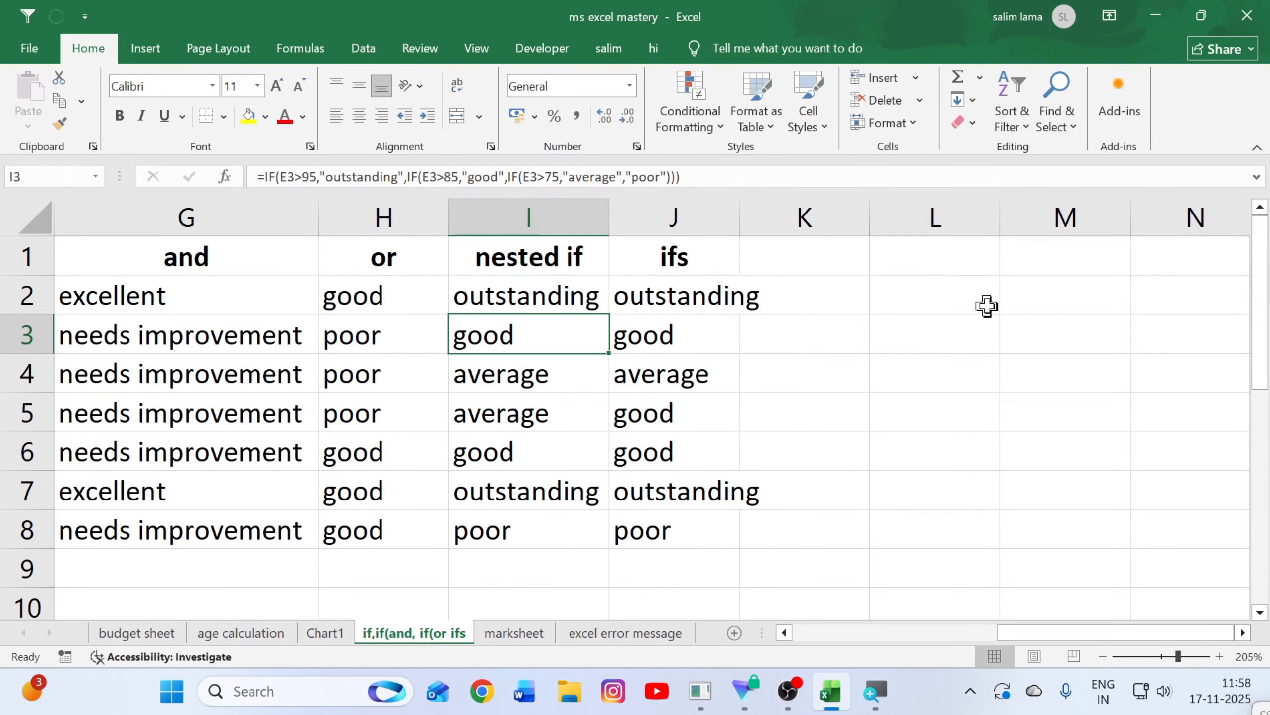
{"action": "double_click", "coordinate": [690, 301]}
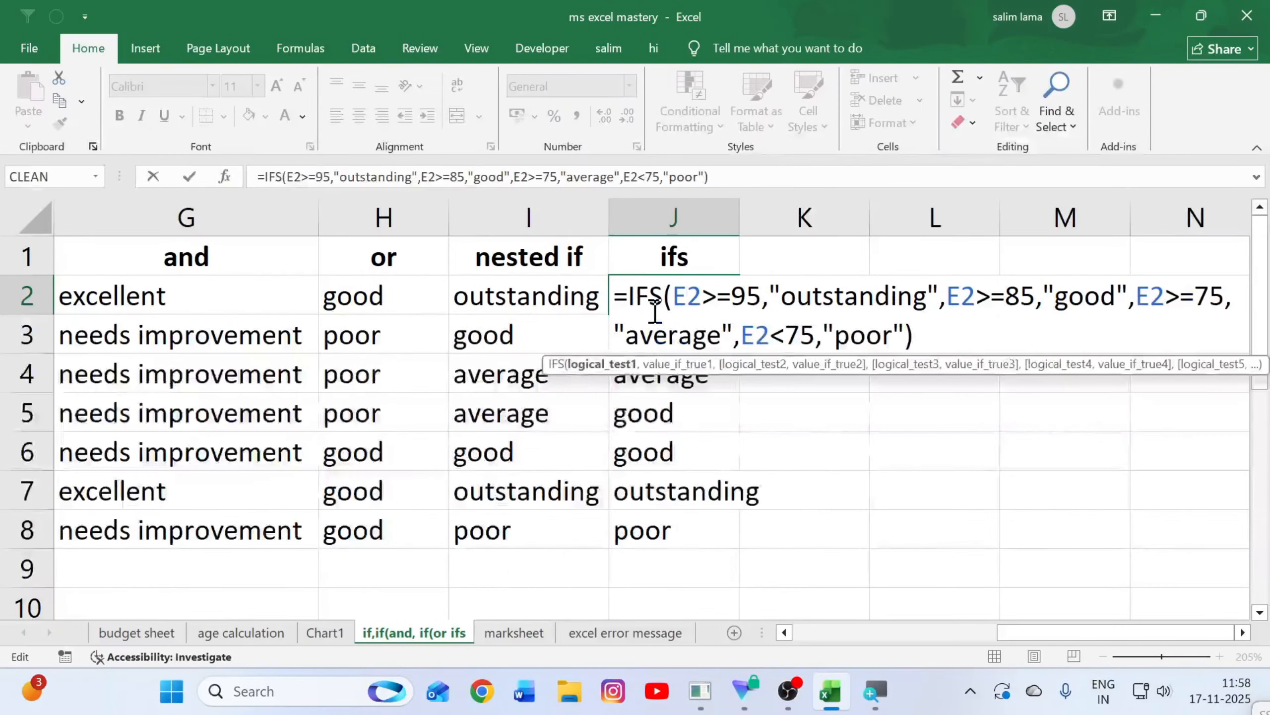
{"action": "key", "text": "Return"}
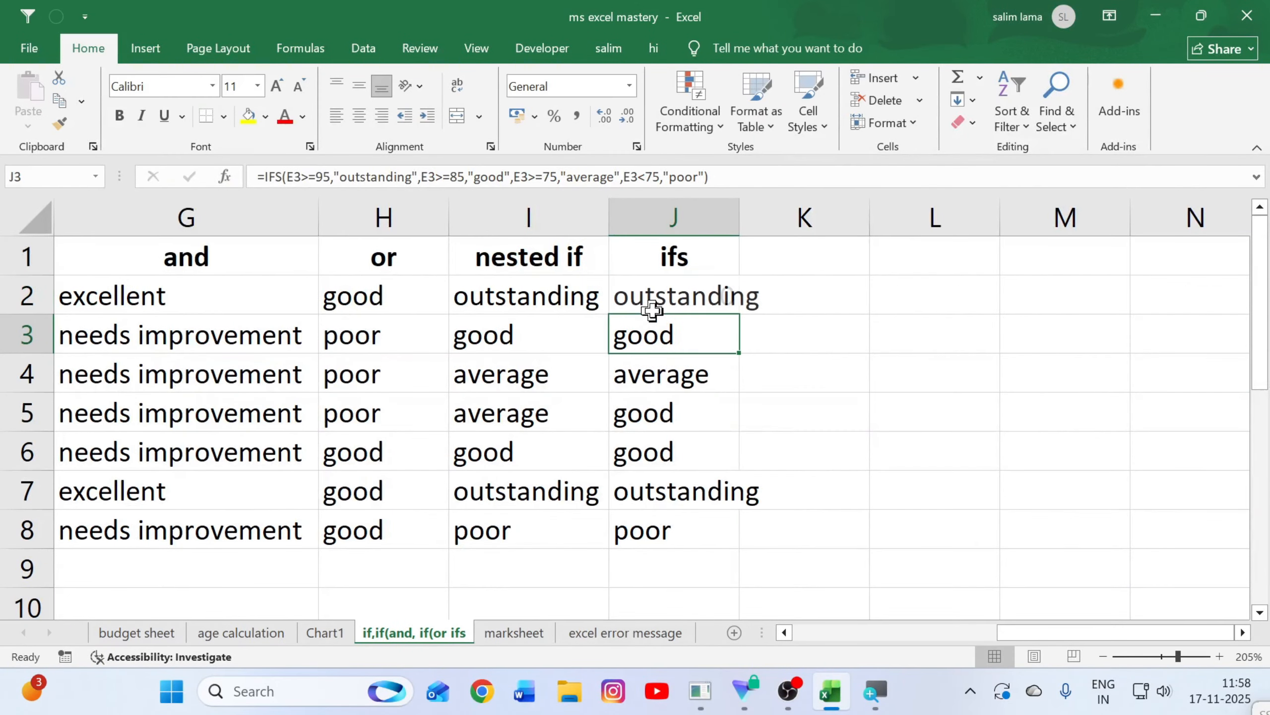
Step: Clear the existing nested IF results from I2:I8
{"action": "left_click", "coordinate": [681, 282]}
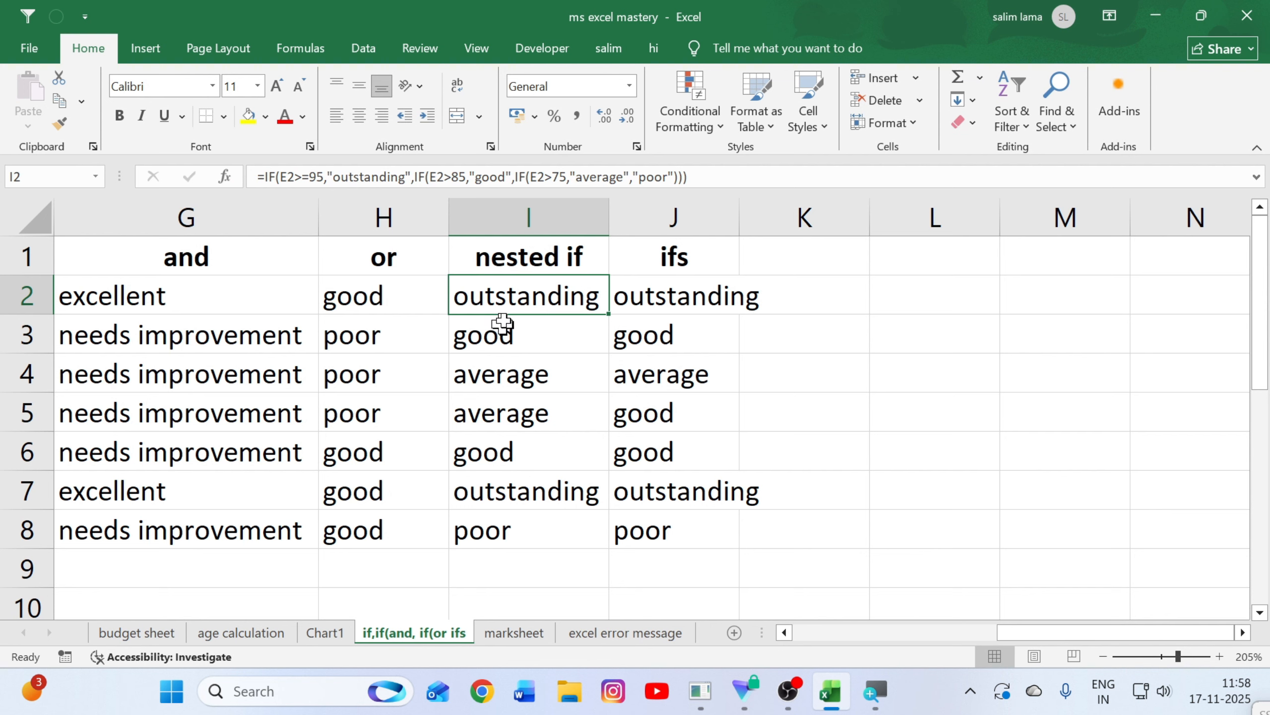
{"action": "left_click_drag", "start_coordinate": [499, 296], "coordinate": [475, 526]}
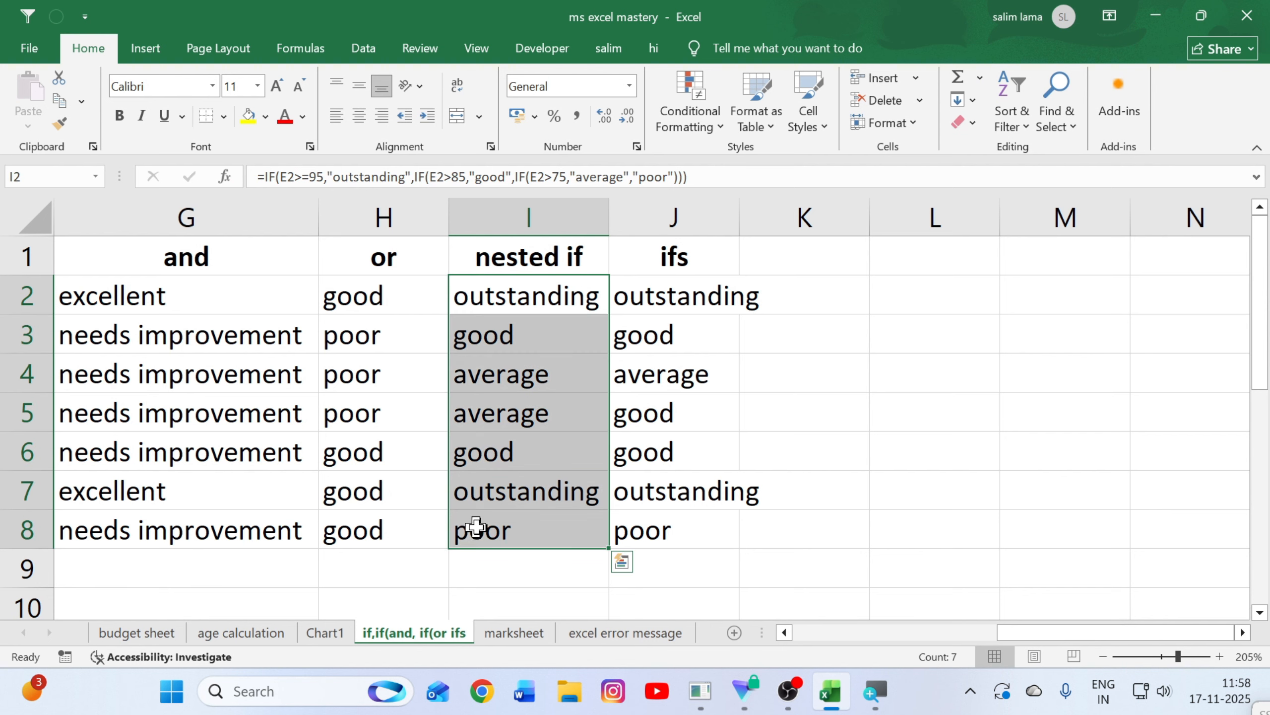
{"action": "key", "text": "Delete"}
{"action": "left_click", "coordinate": [695, 295]}
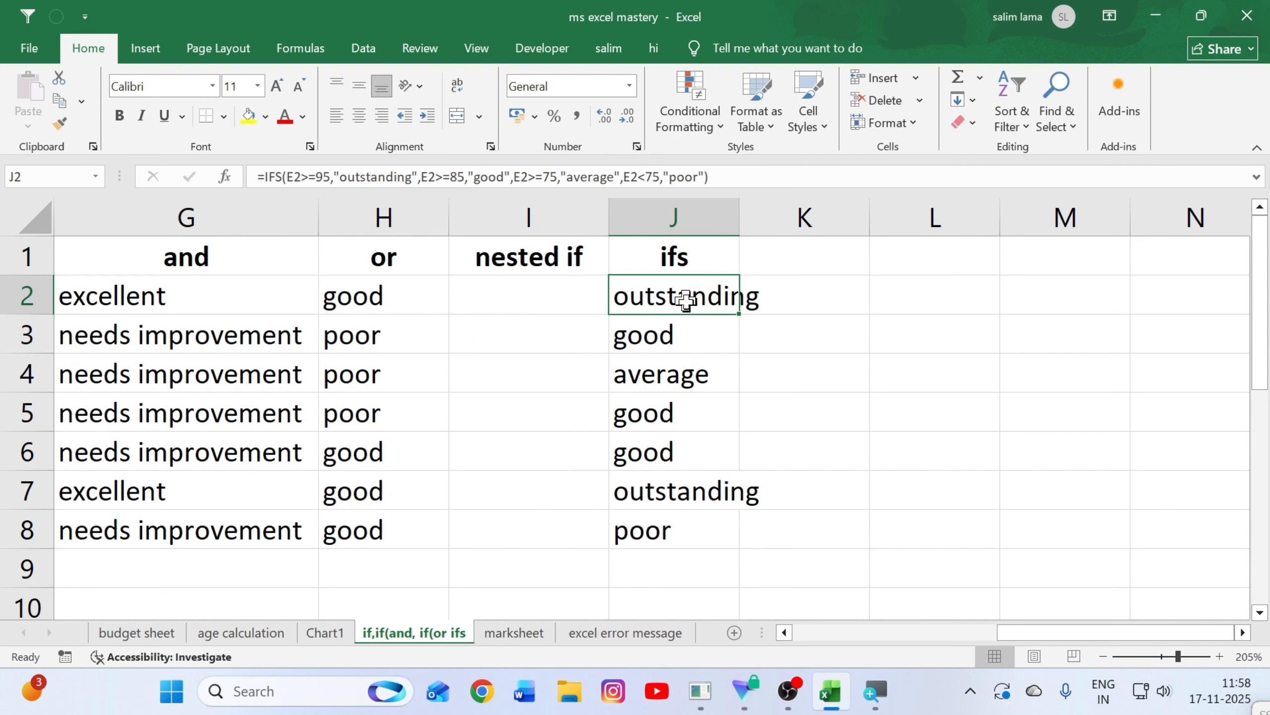
{"action": "left_click", "coordinate": [534, 374]}
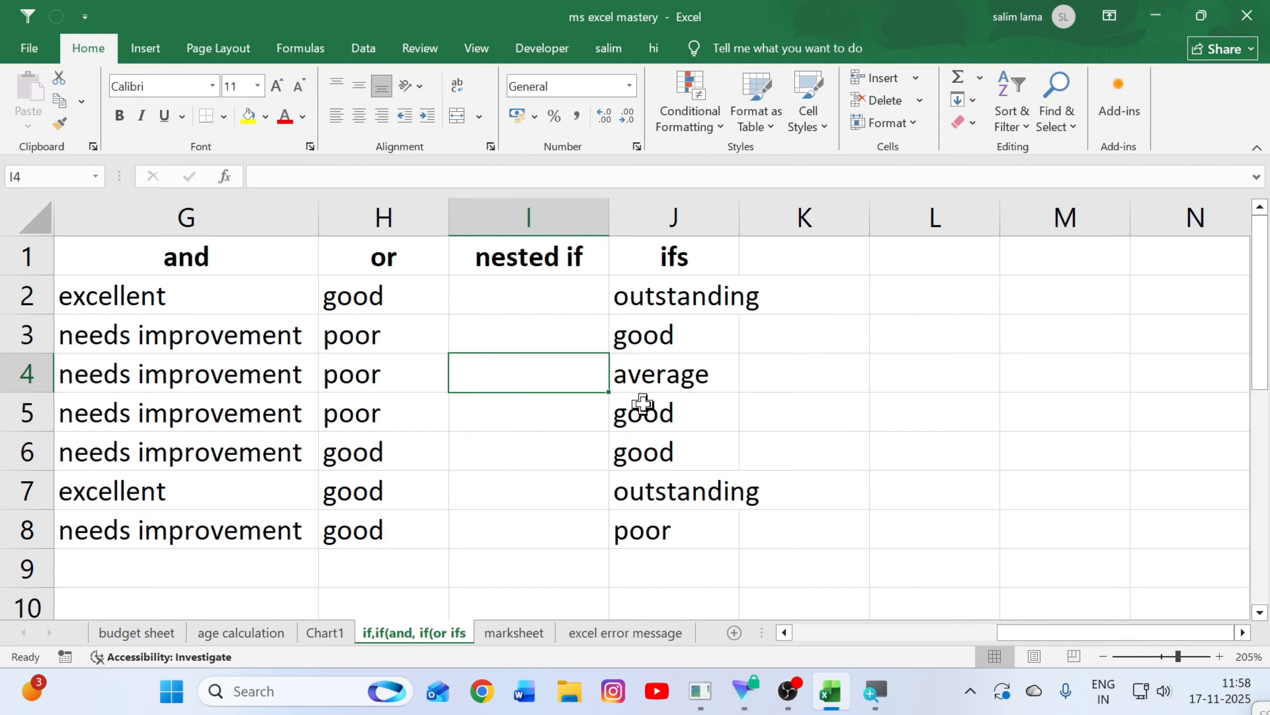
Step: Review the attendance rating criteria in the table at E11:F15 below the employee data
{"action": "scroll", "coordinate": [643, 403], "scroll_direction": "down", "scroll_amount": 3}
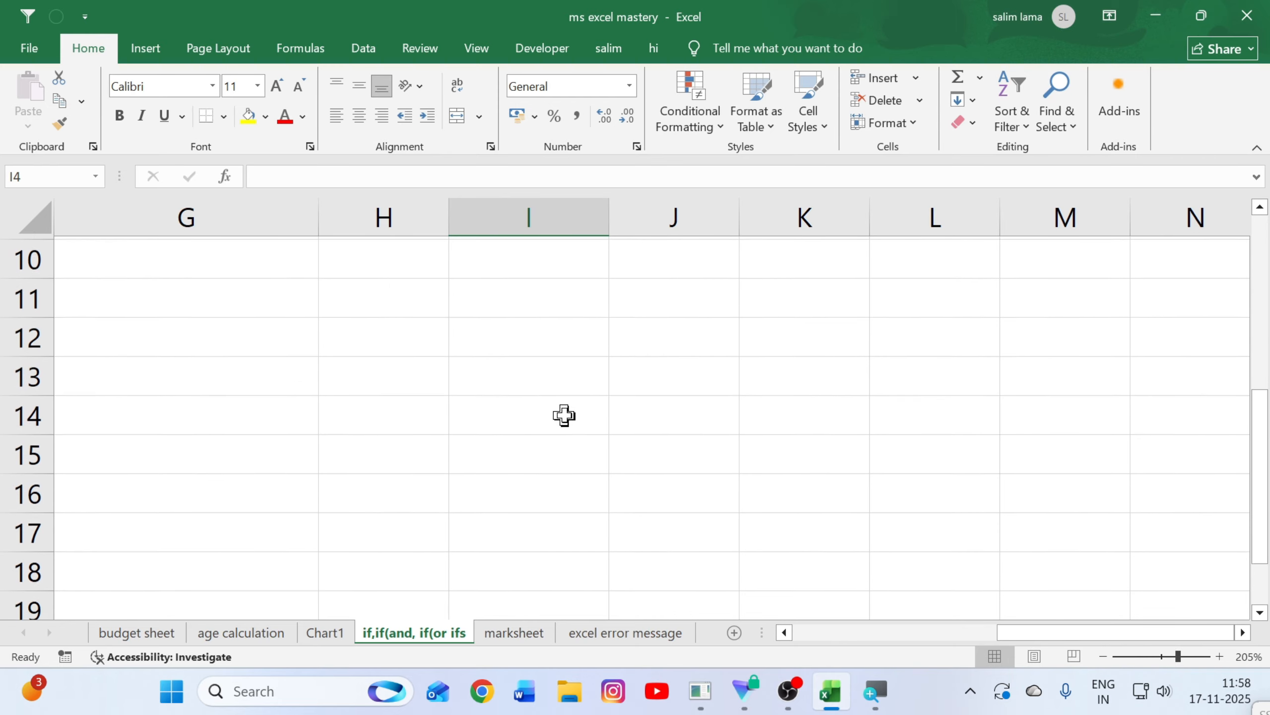
{"action": "left_click", "coordinate": [265, 343]}
{"action": "key", "text": "Left"}
{"action": "key", "text": "Left"}
{"action": "key", "text": "Left"}
{"action": "key", "text": "Left"}
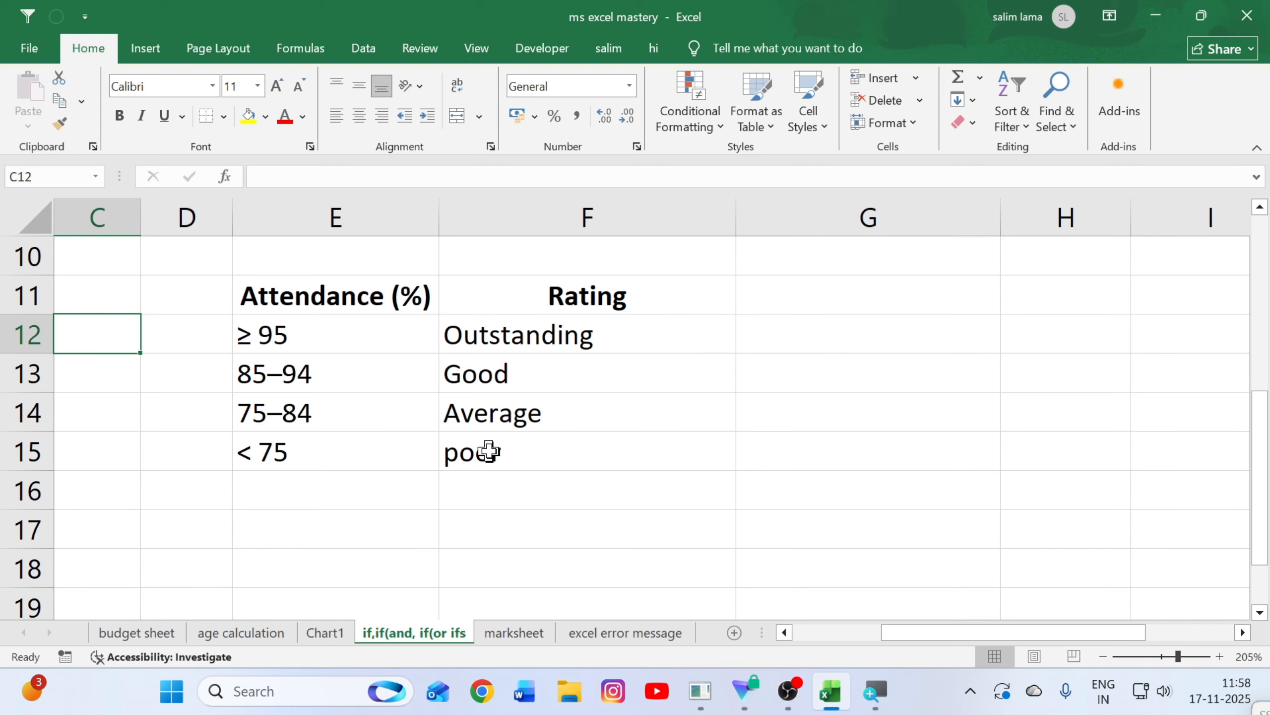
{"action": "scroll", "coordinate": [489, 451], "scroll_direction": "up", "scroll_amount": 1}
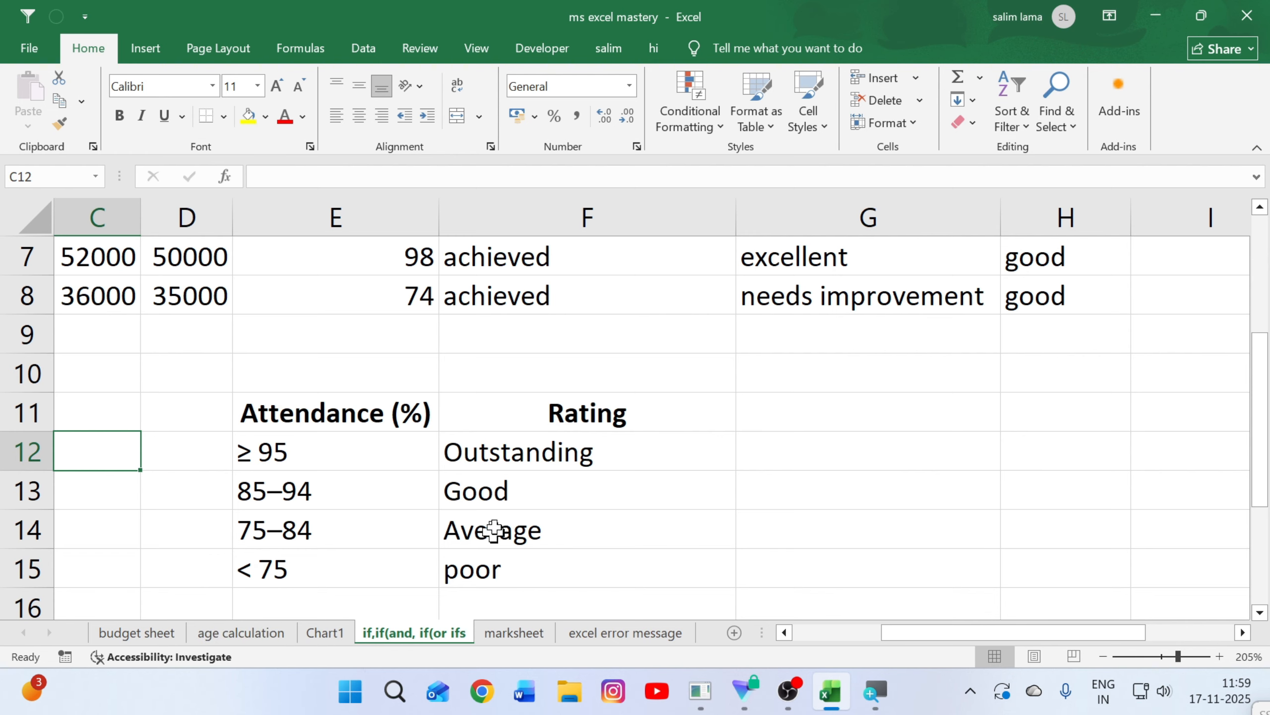
{"action": "left_click_drag", "start_coordinate": [516, 448], "coordinate": [513, 578]}
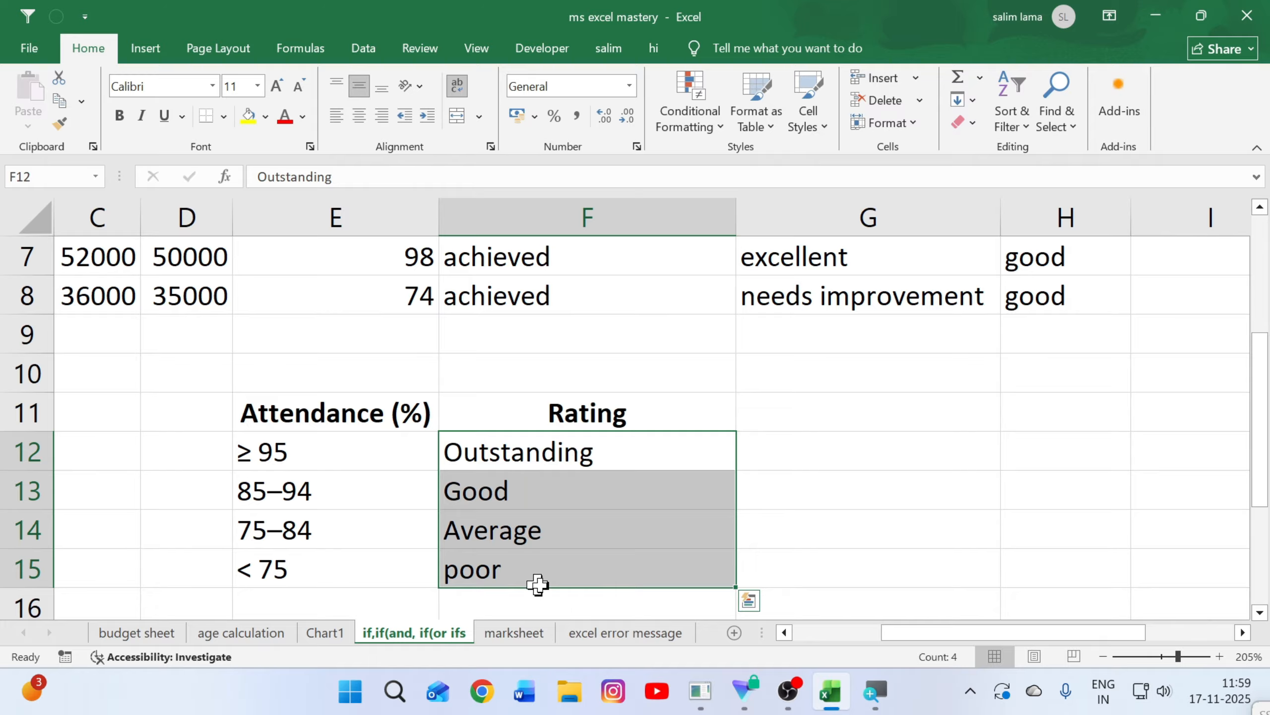
{"action": "scroll", "coordinate": [618, 607], "scroll_direction": "up", "scroll_amount": 1}
{"action": "scroll", "coordinate": [948, 570], "scroll_direction": "up", "scroll_amount": 1}
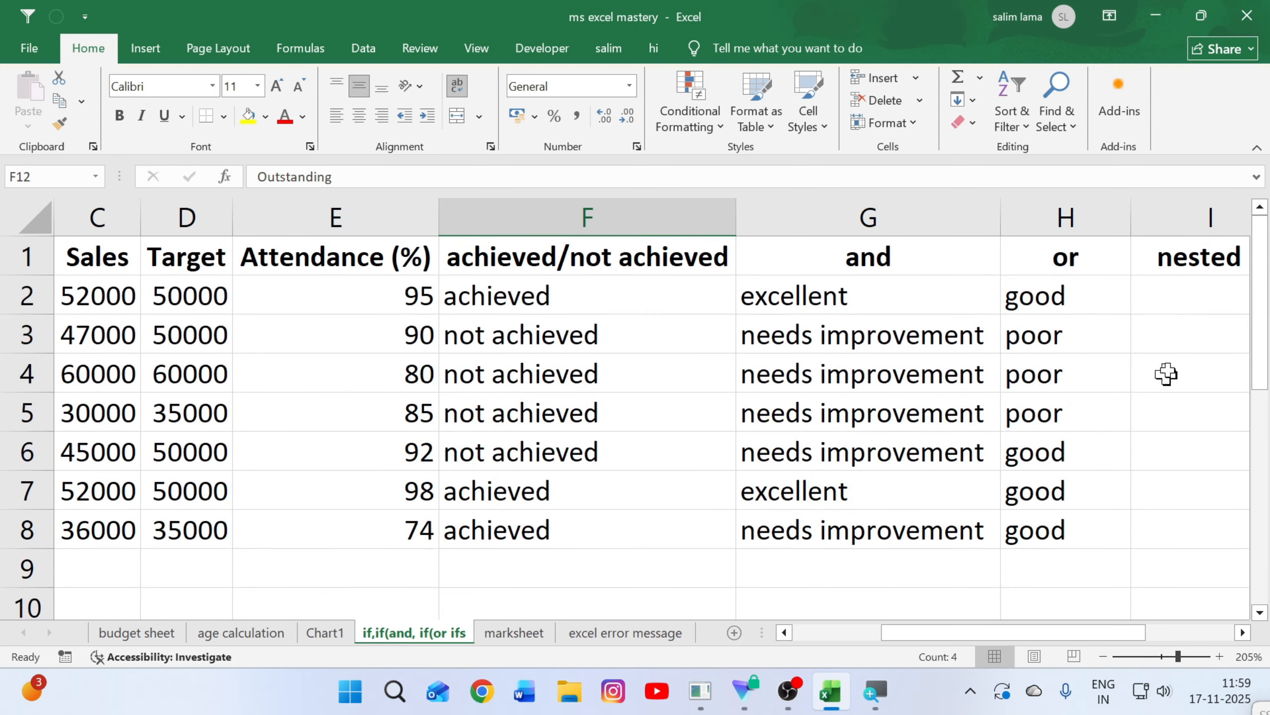
{"action": "left_click", "coordinate": [1188, 311]}
{"action": "key", "text": "Right"}
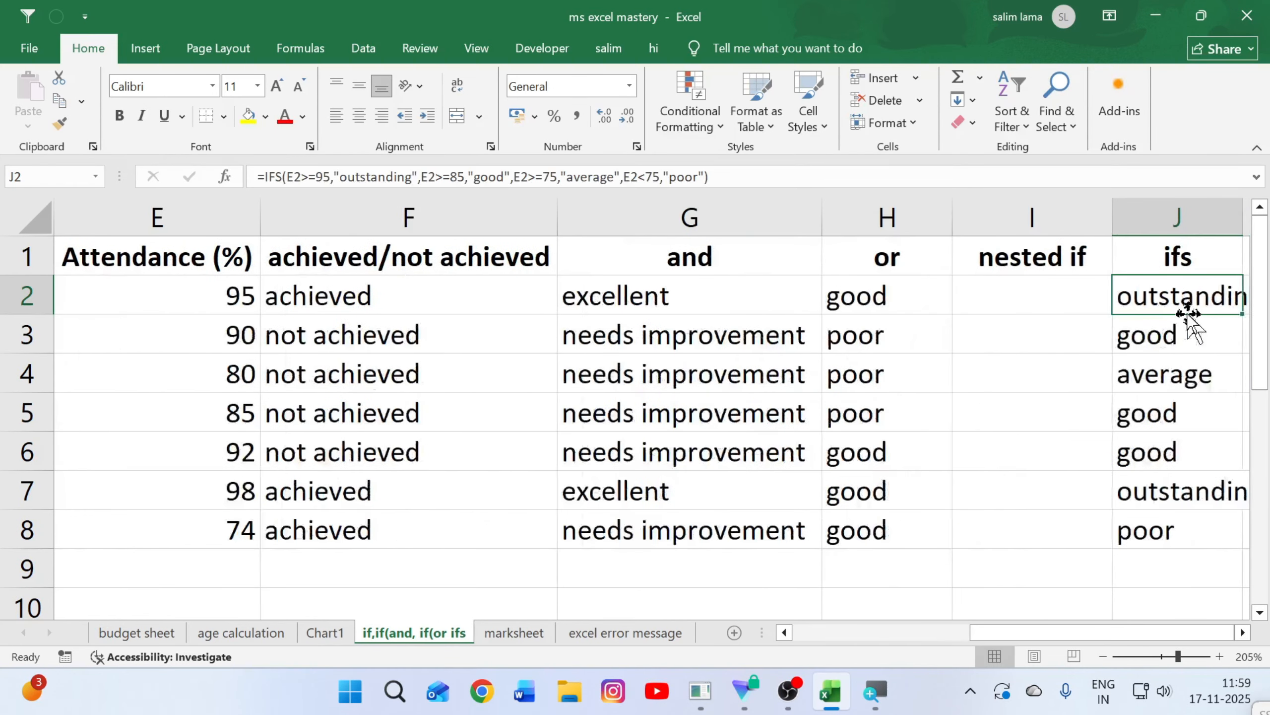
{"action": "left_click", "coordinate": [1025, 295]}
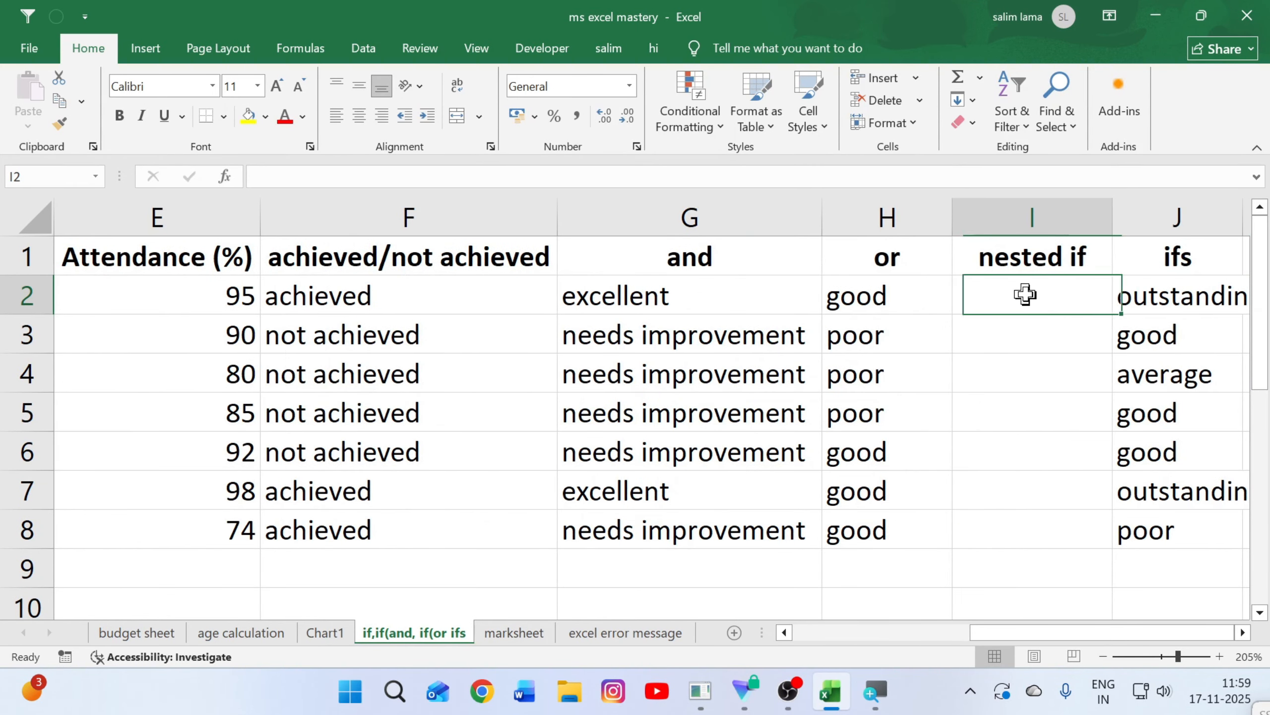
{"action": "left_click", "coordinate": [1027, 335]}
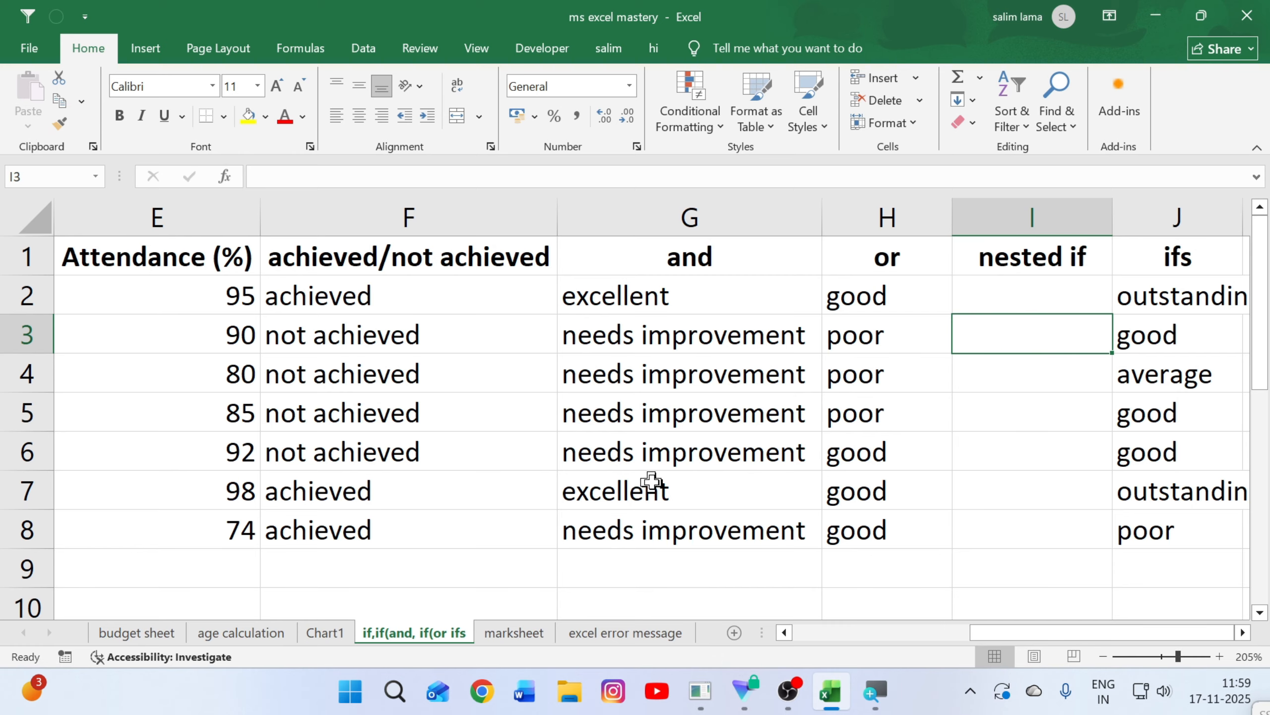
{"action": "left_click_drag", "start_coordinate": [1055, 321], "coordinate": [1041, 376]}
{"action": "left_click", "coordinate": [1040, 413]}
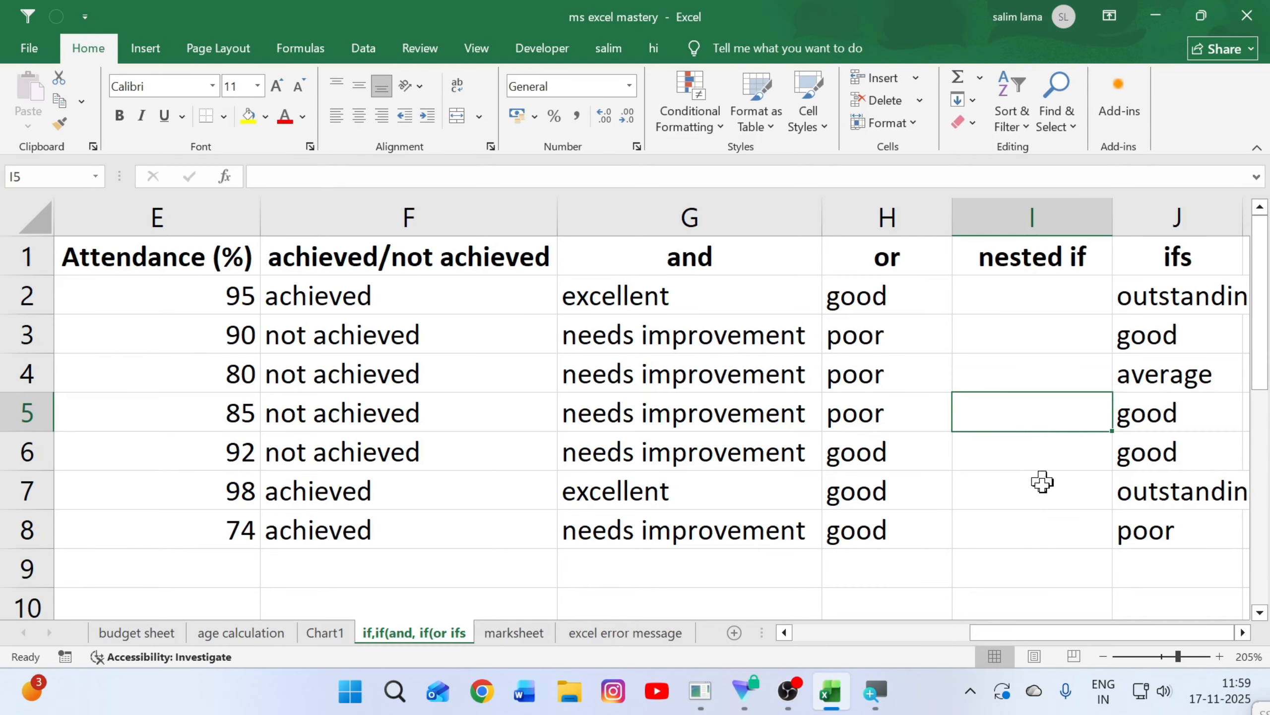
{"action": "left_click", "coordinate": [1032, 499]}
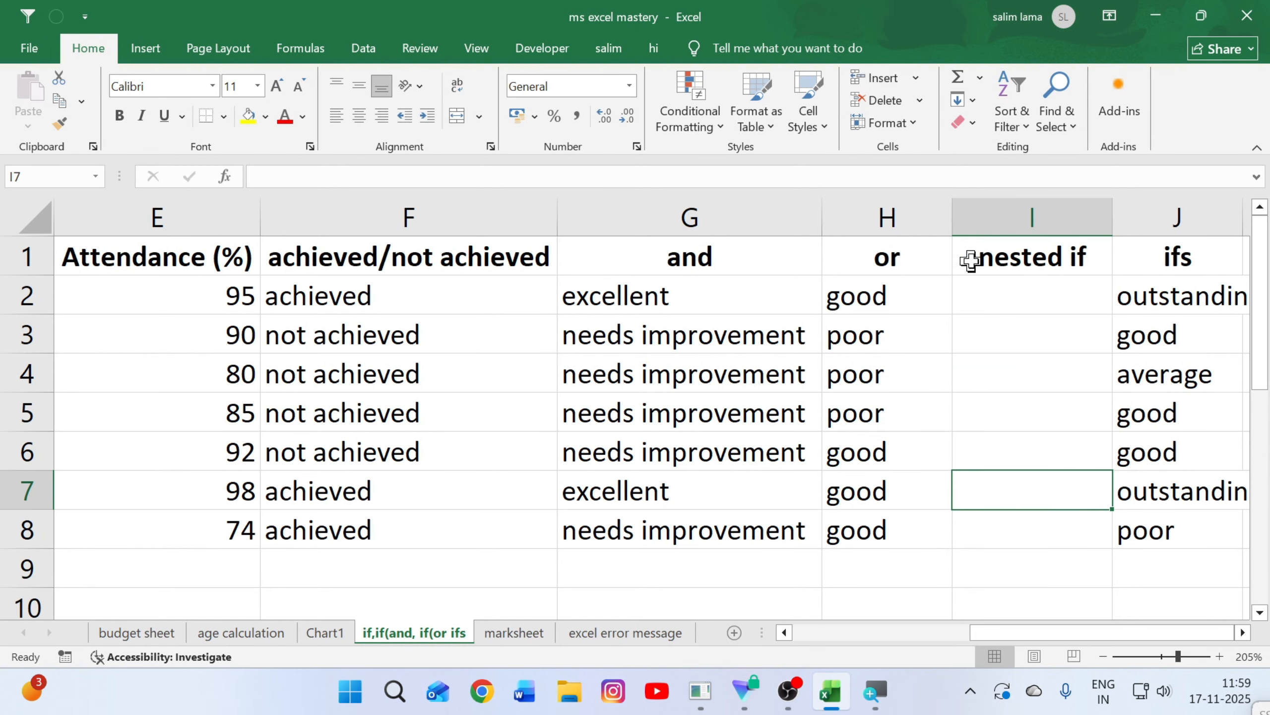
Step: Inspect the logical test, value-if-true and value-if-false arguments of the OR formula in H2, comparing them with the rating table
{"action": "double_click", "coordinate": [864, 294]}
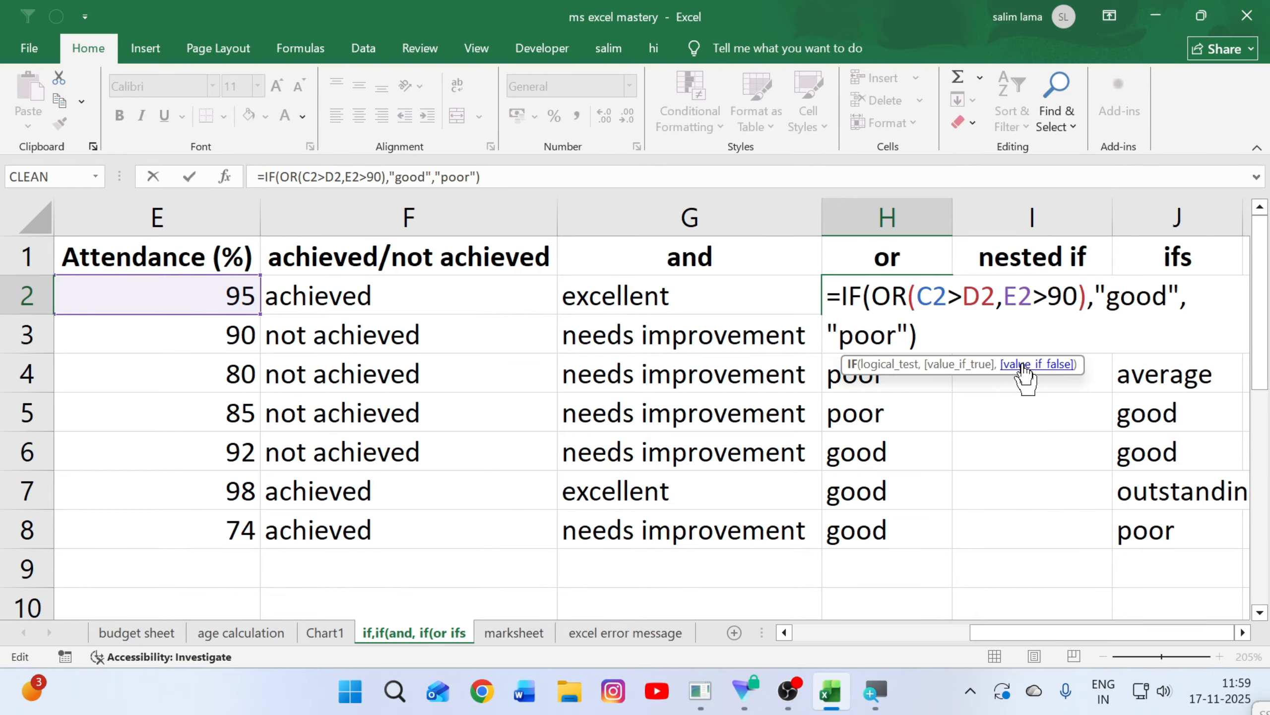
{"action": "left_click", "coordinate": [907, 367]}
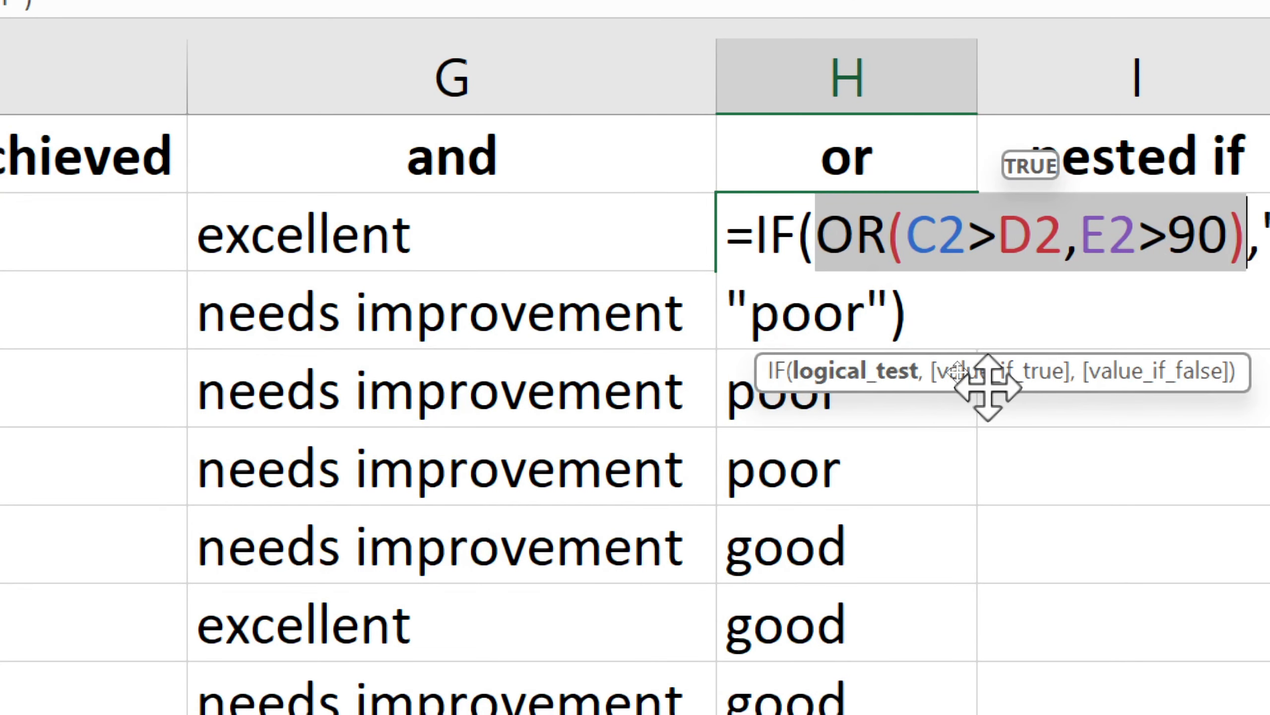
{"action": "left_click", "coordinate": [1030, 373]}
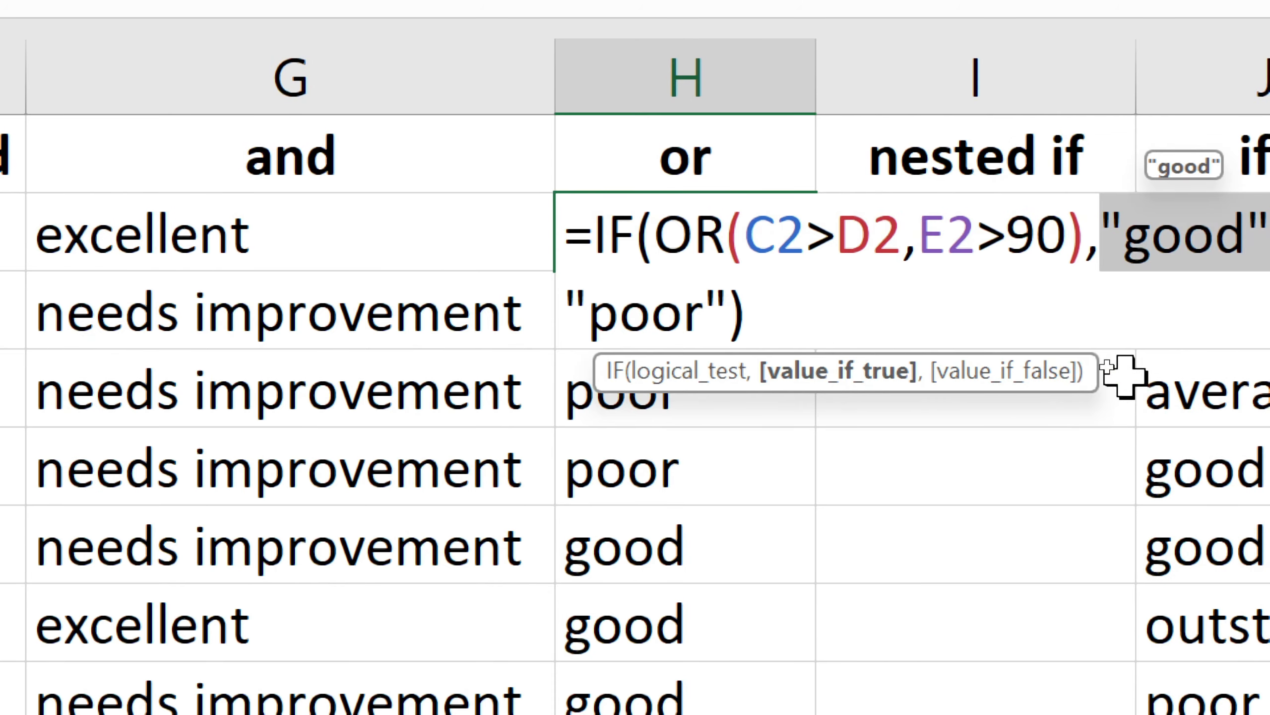
{"action": "left_click", "coordinate": [1047, 373]}
{"action": "left_click", "coordinate": [851, 372]}
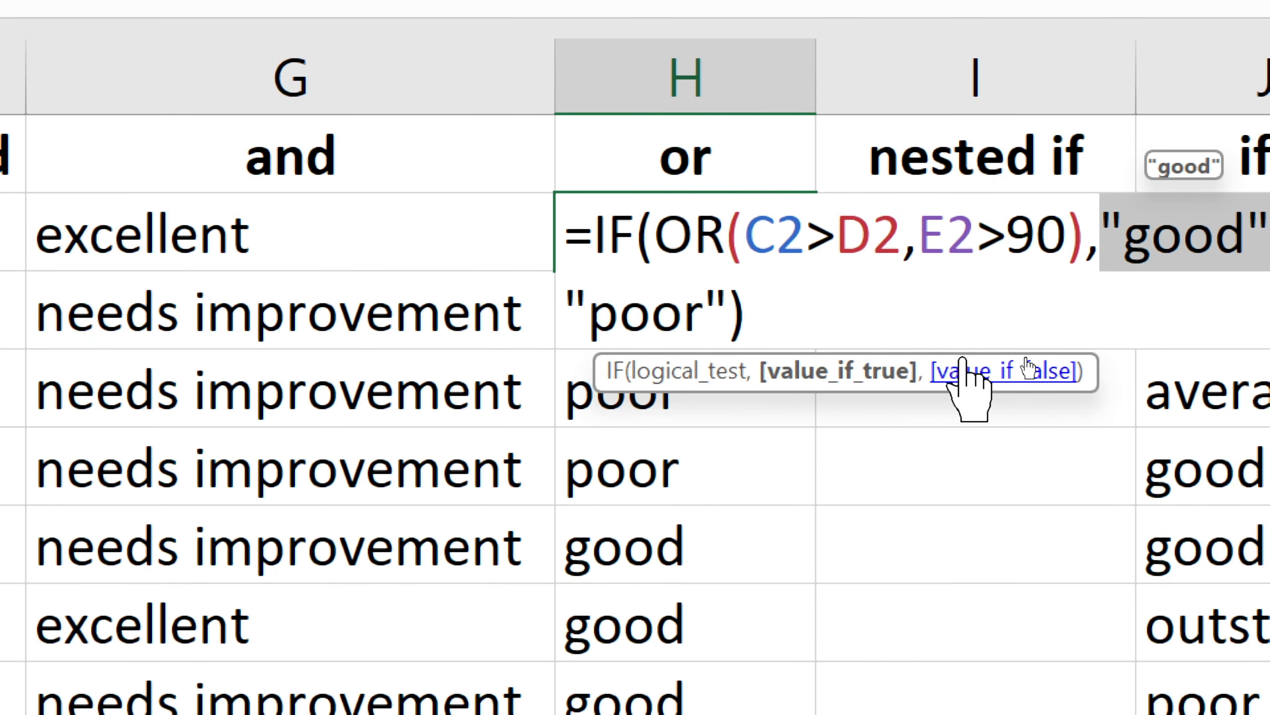
{"action": "left_click", "coordinate": [1026, 370]}
{"action": "left_click", "coordinate": [850, 371]}
{"action": "left_click", "coordinate": [1026, 372]}
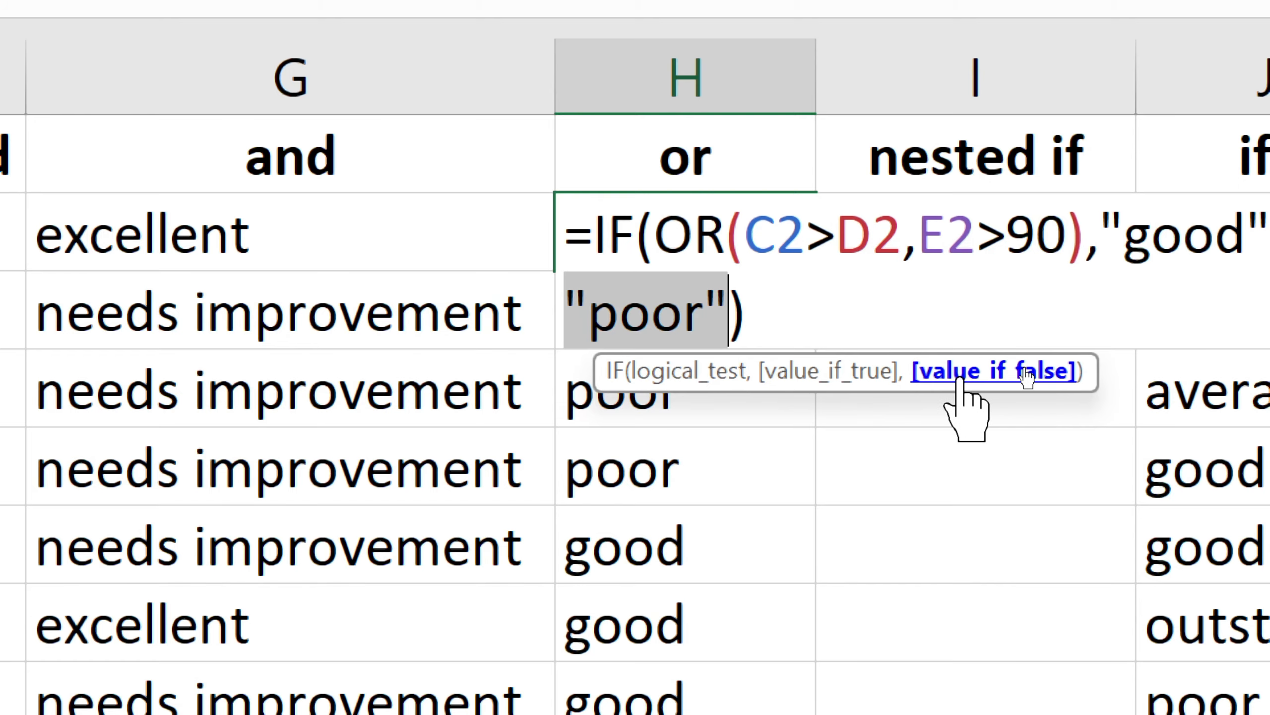
{"action": "left_click", "coordinate": [850, 372]}
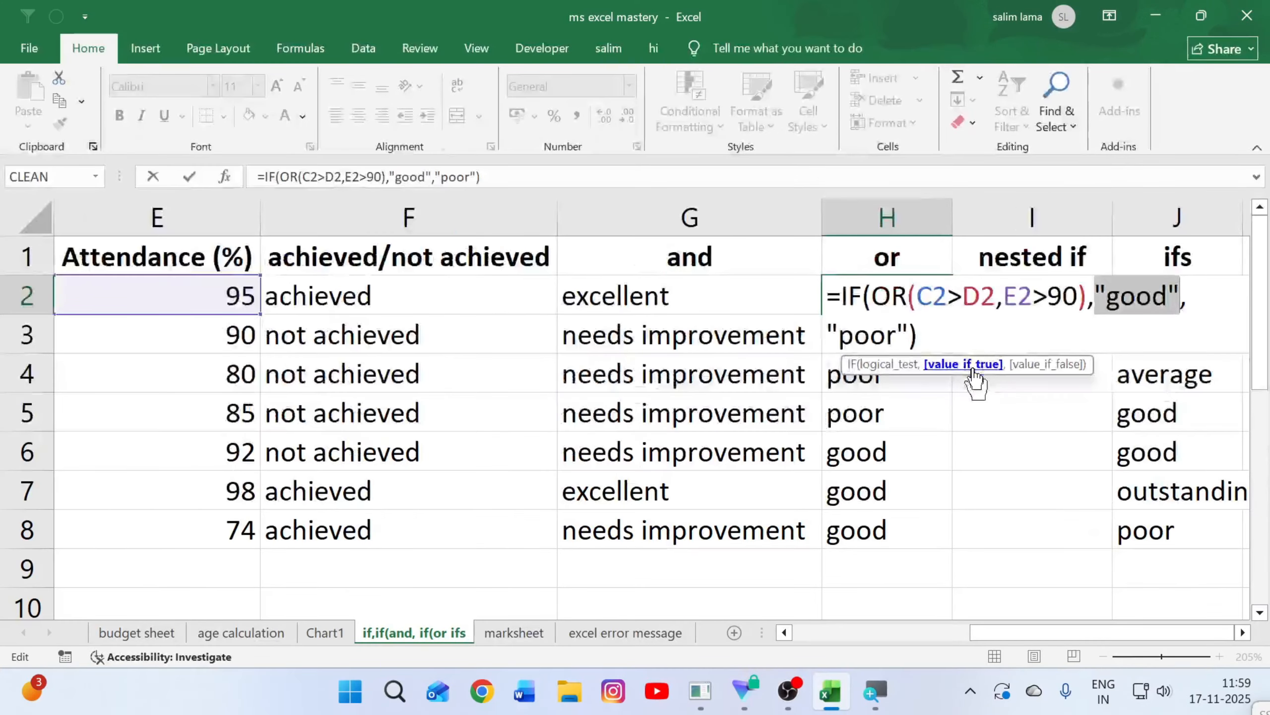
{"action": "scroll", "coordinate": [425, 470], "scroll_direction": "down", "scroll_amount": 2}
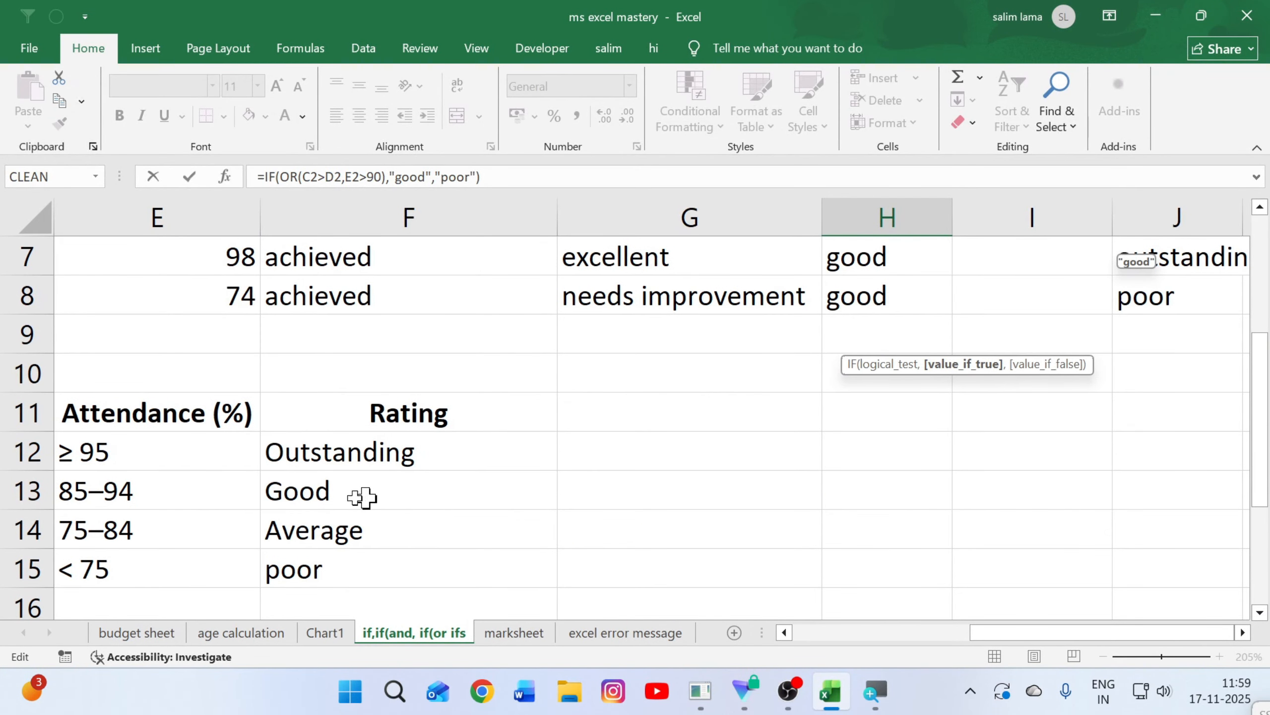
{"action": "scroll", "coordinate": [845, 527], "scroll_direction": "up", "scroll_amount": 1}
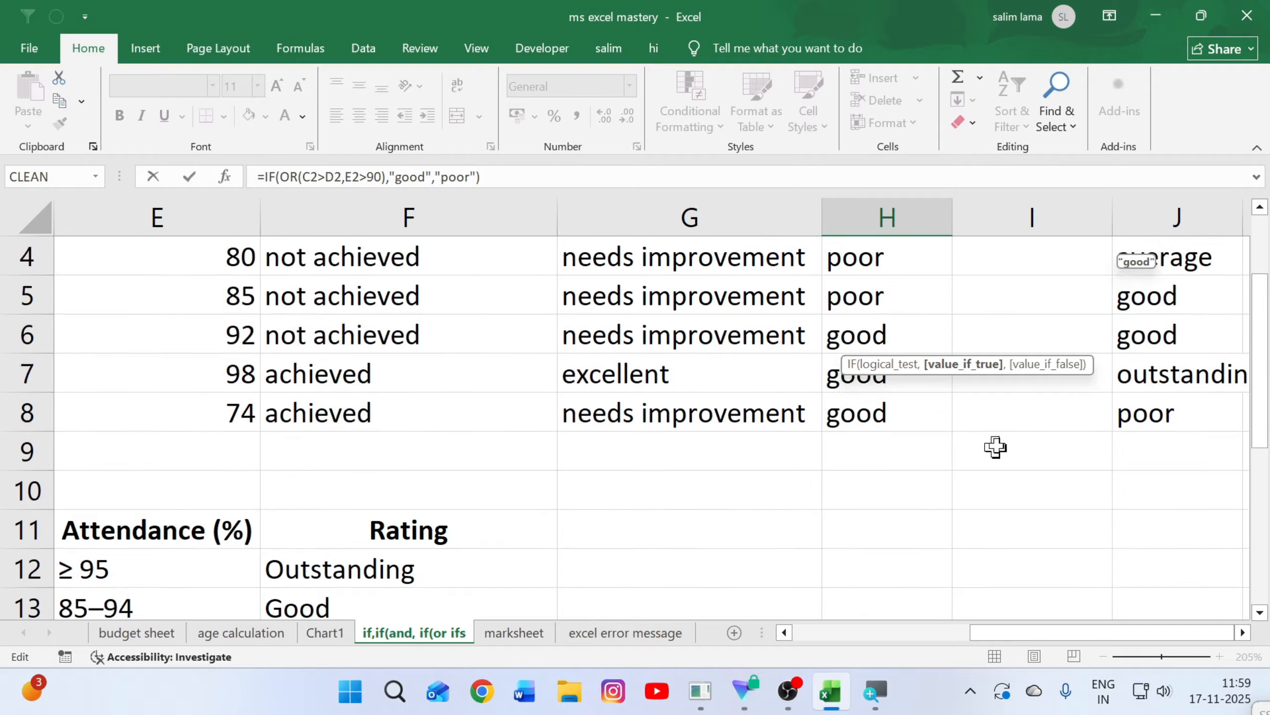
{"action": "scroll", "coordinate": [996, 447], "scroll_direction": "up", "scroll_amount": 1}
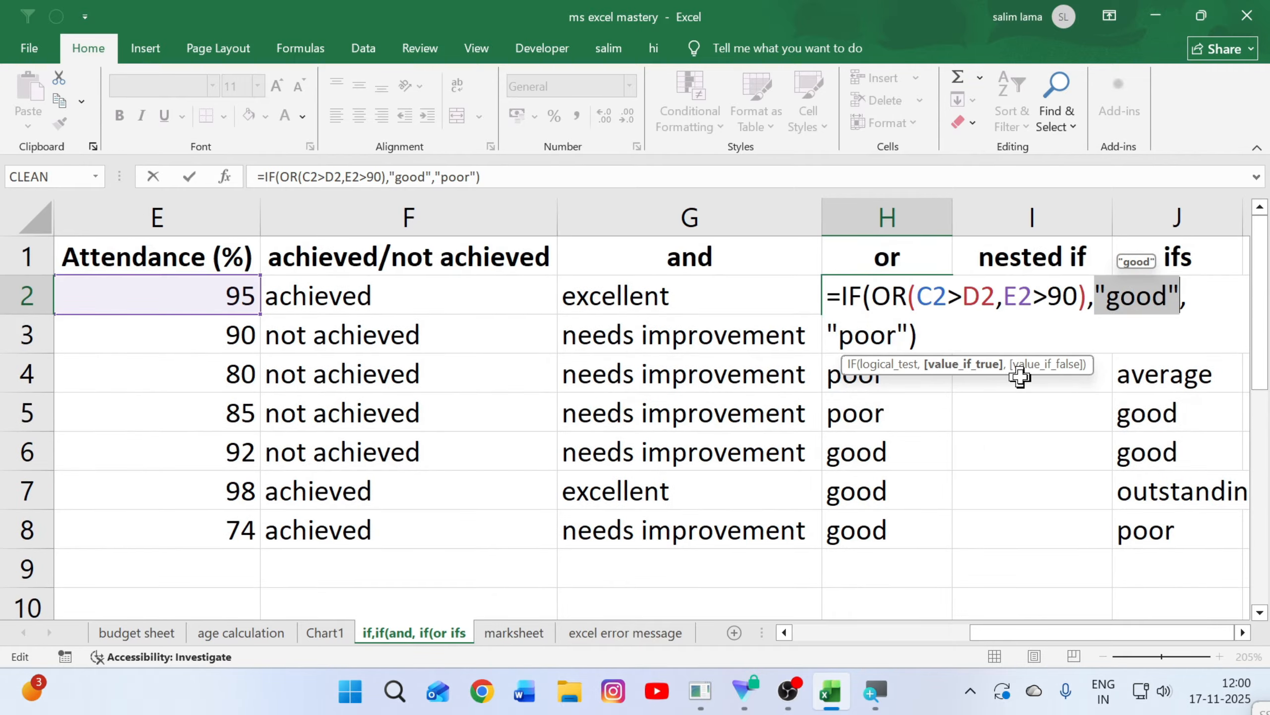
{"action": "key", "text": "Return"}
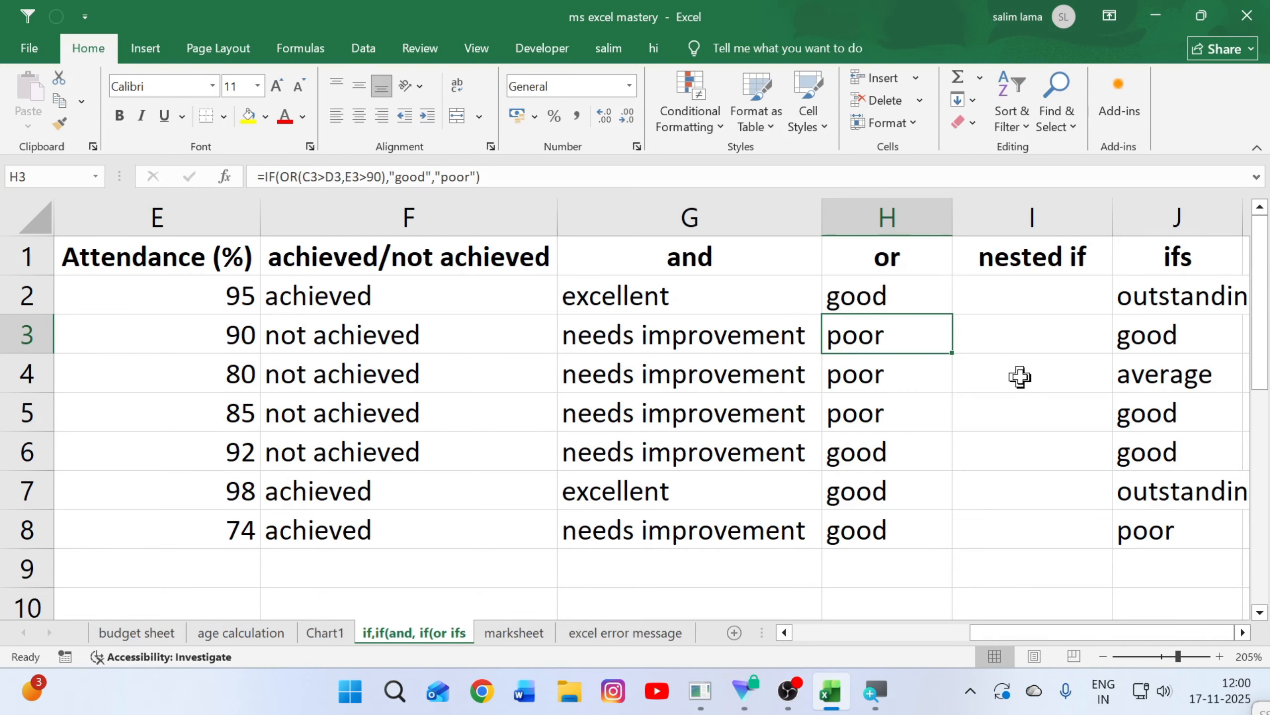
Step: Start a nested IF formula in I2 with the test E2>90 and "outstanding" as the value if true
{"action": "key", "text": "Right"}
{"action": "key", "text": "Up"}
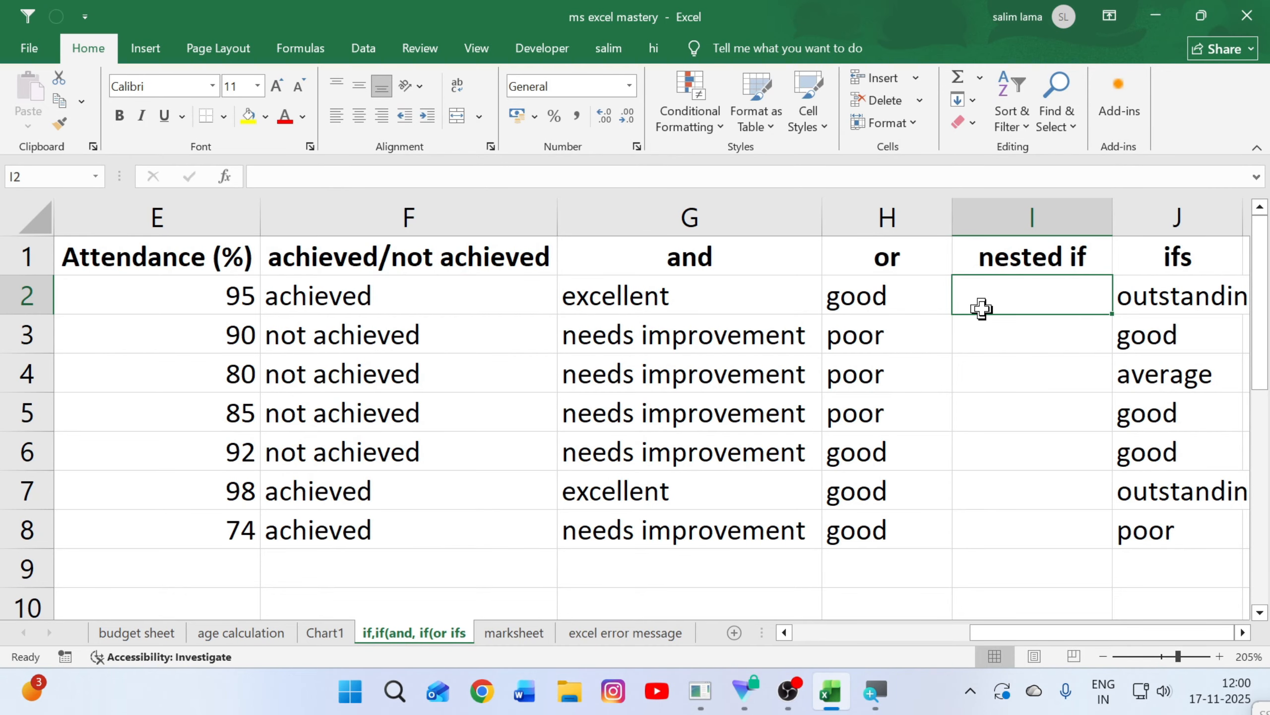
{"action": "type", "text": "=if"}
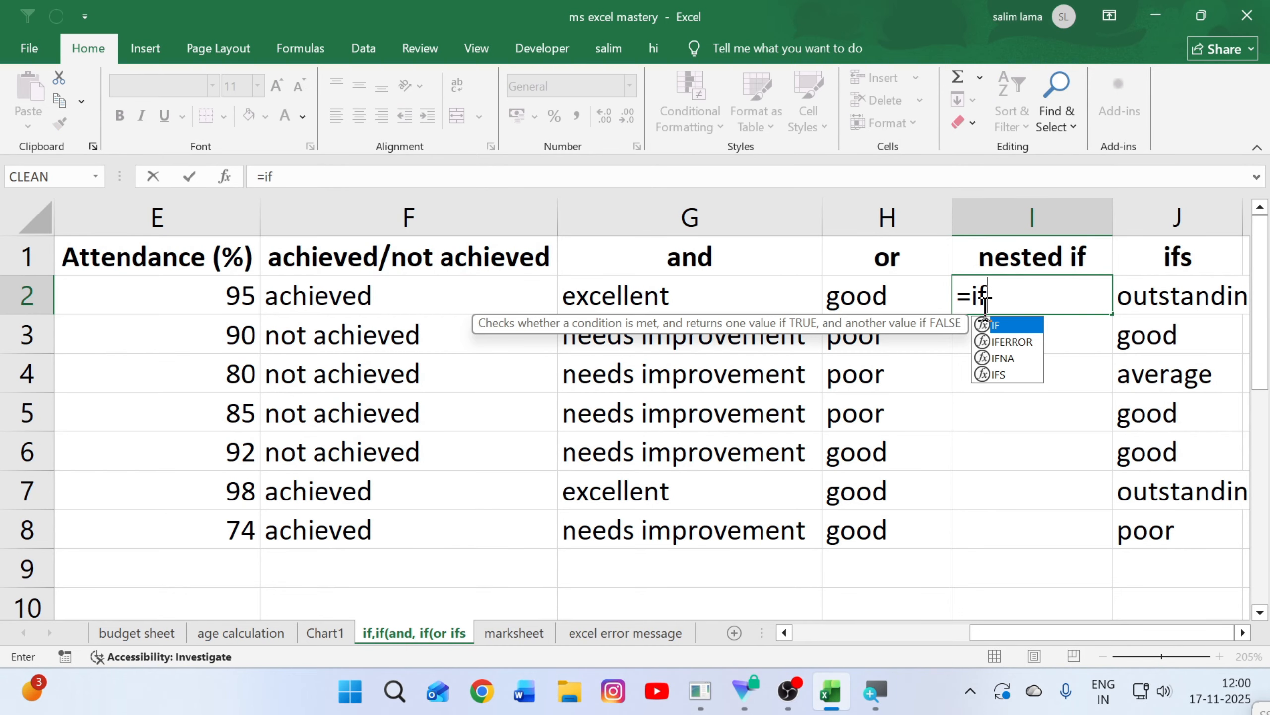
{"action": "key", "text": "Tab"}
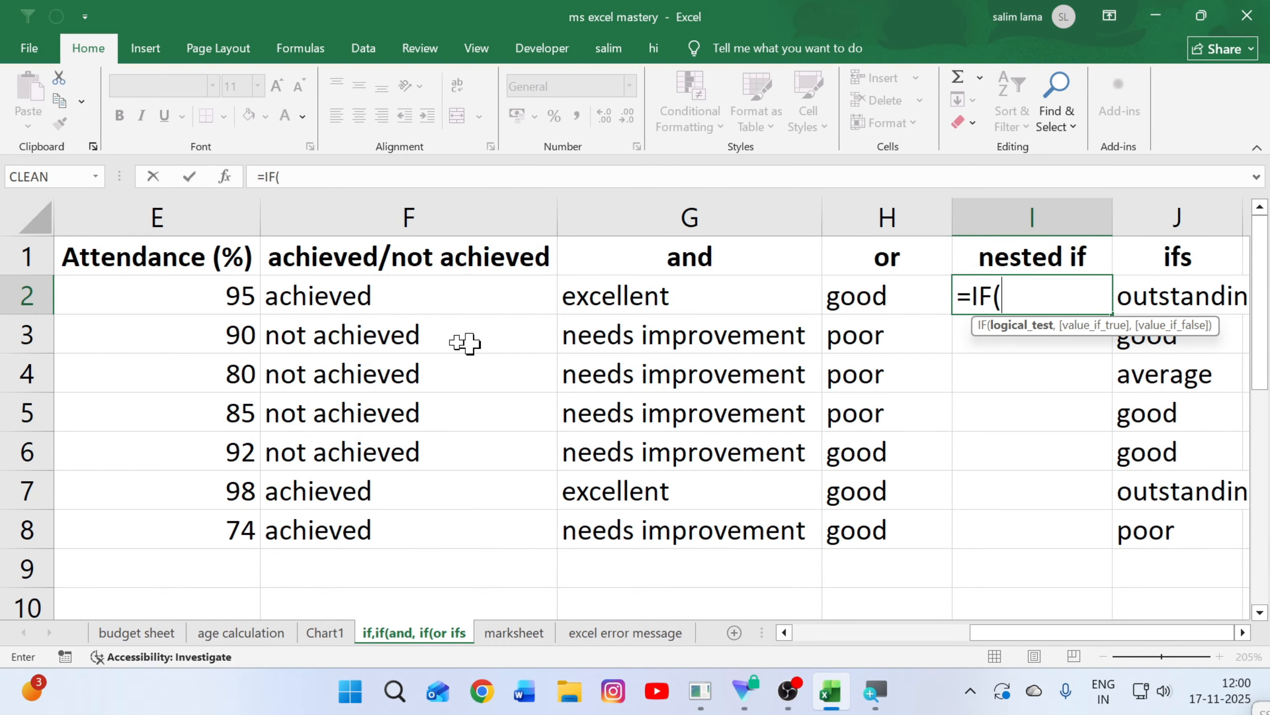
{"action": "left_click", "coordinate": [187, 298]}
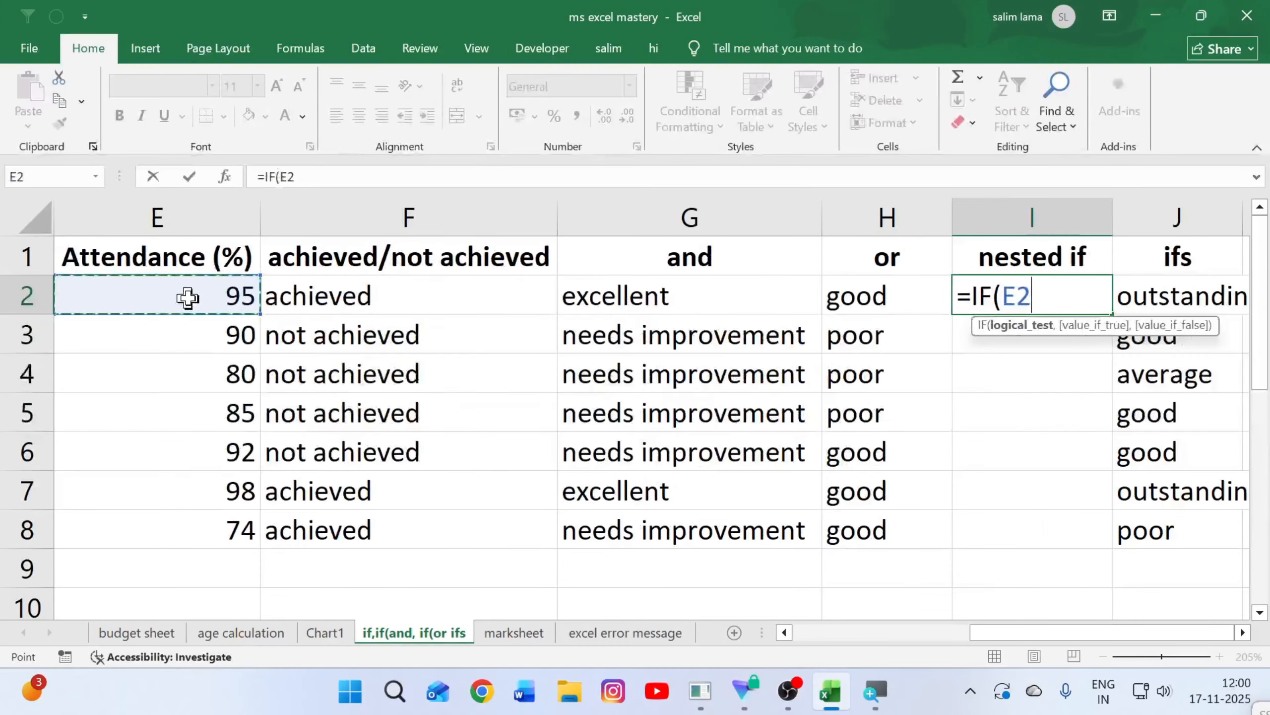
{"action": "type", "text": ">"}
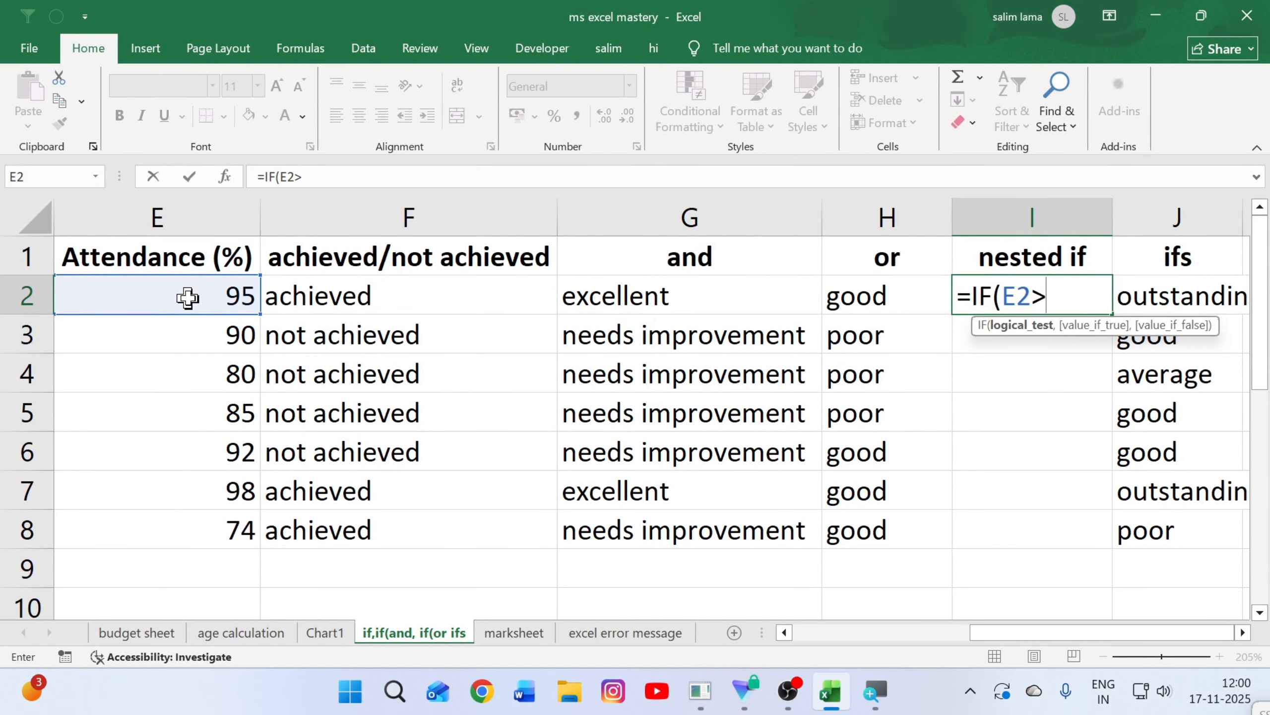
{"action": "type", "text": "90,"}
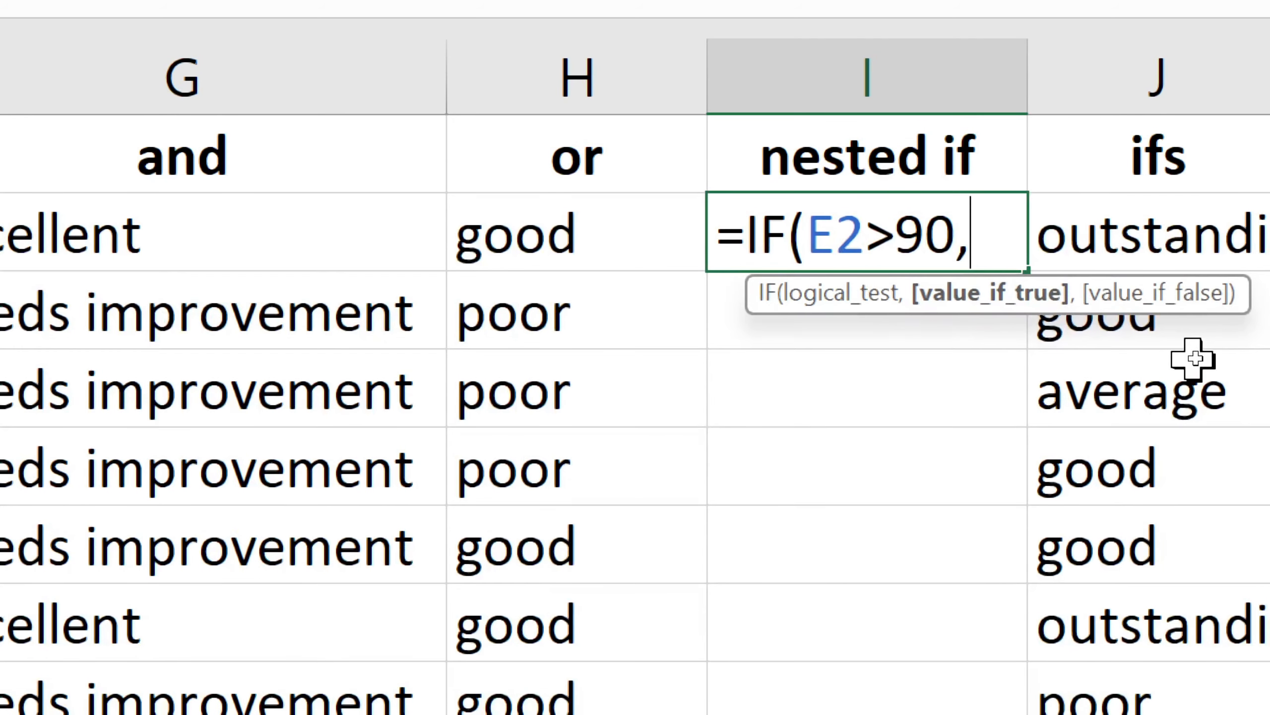
{"action": "type", "text": "\"outst"}
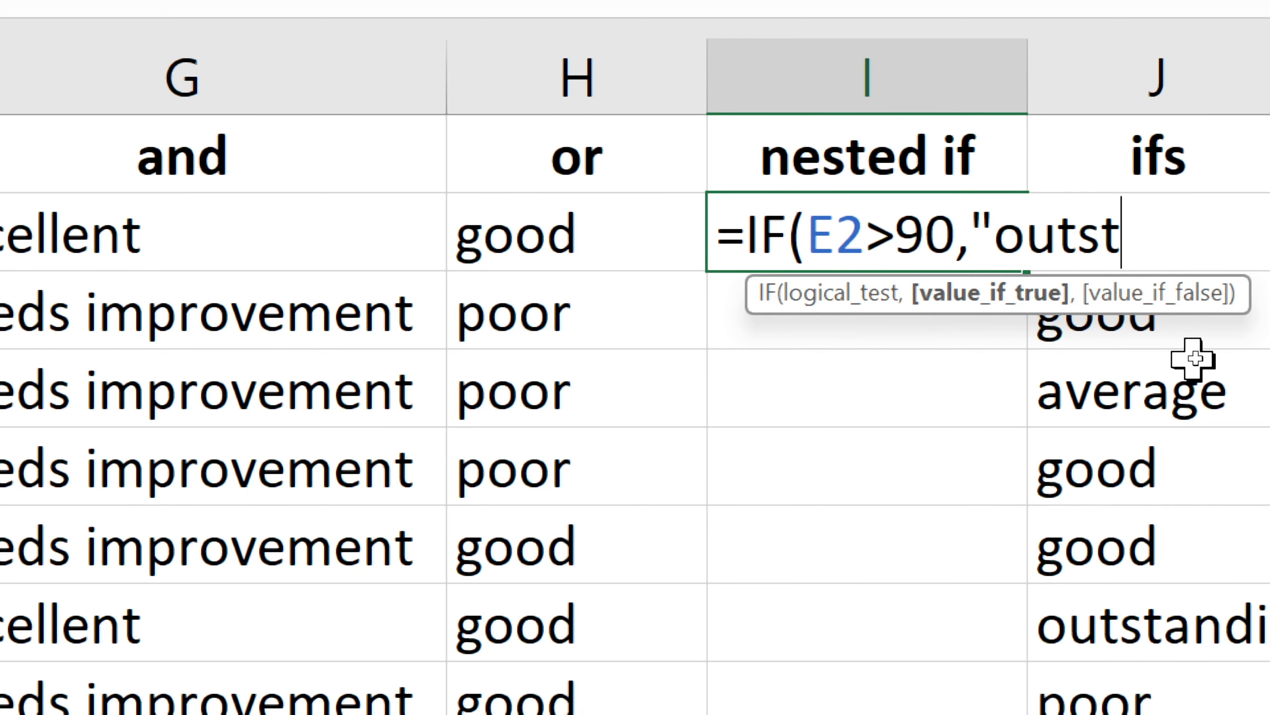
{"action": "type", "text": "anding\","}
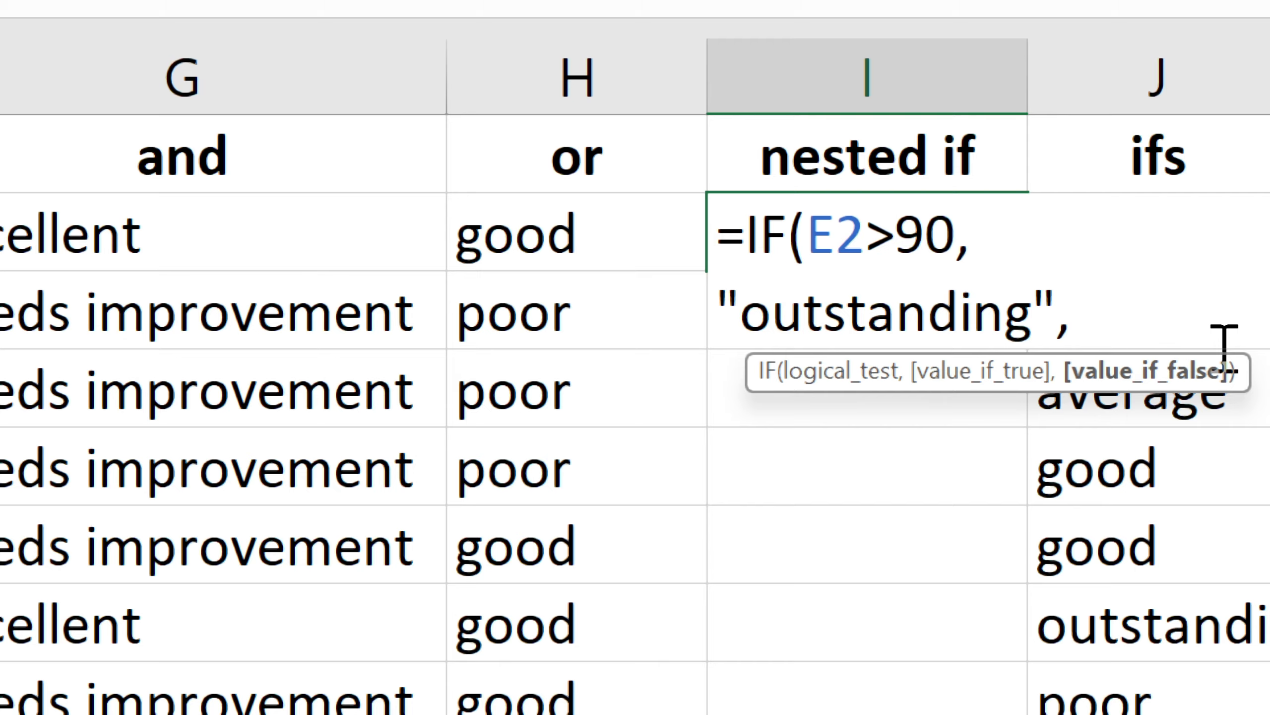
Step: Nest a second IF as the value-if-false in I2 and check the outer IF's arguments
{"action": "type", "text": "if"}
{"action": "key", "text": "Tab"}
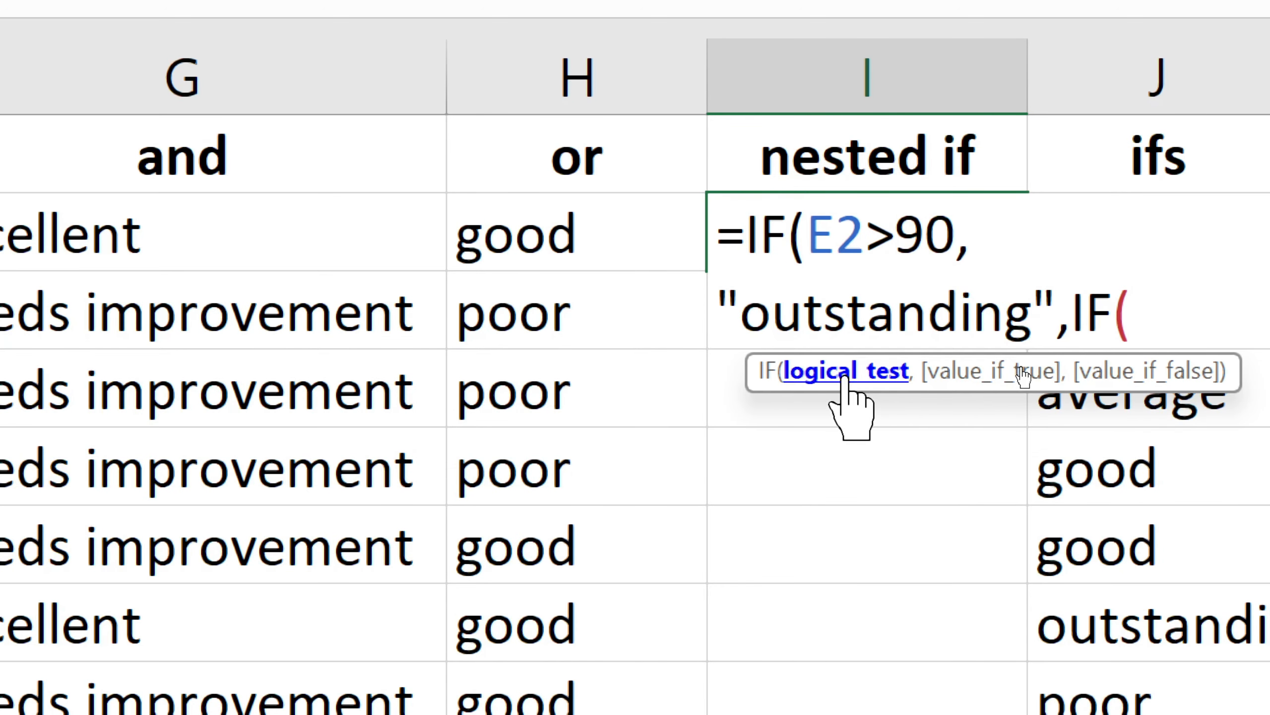
{"action": "left_click", "coordinate": [844, 379]}
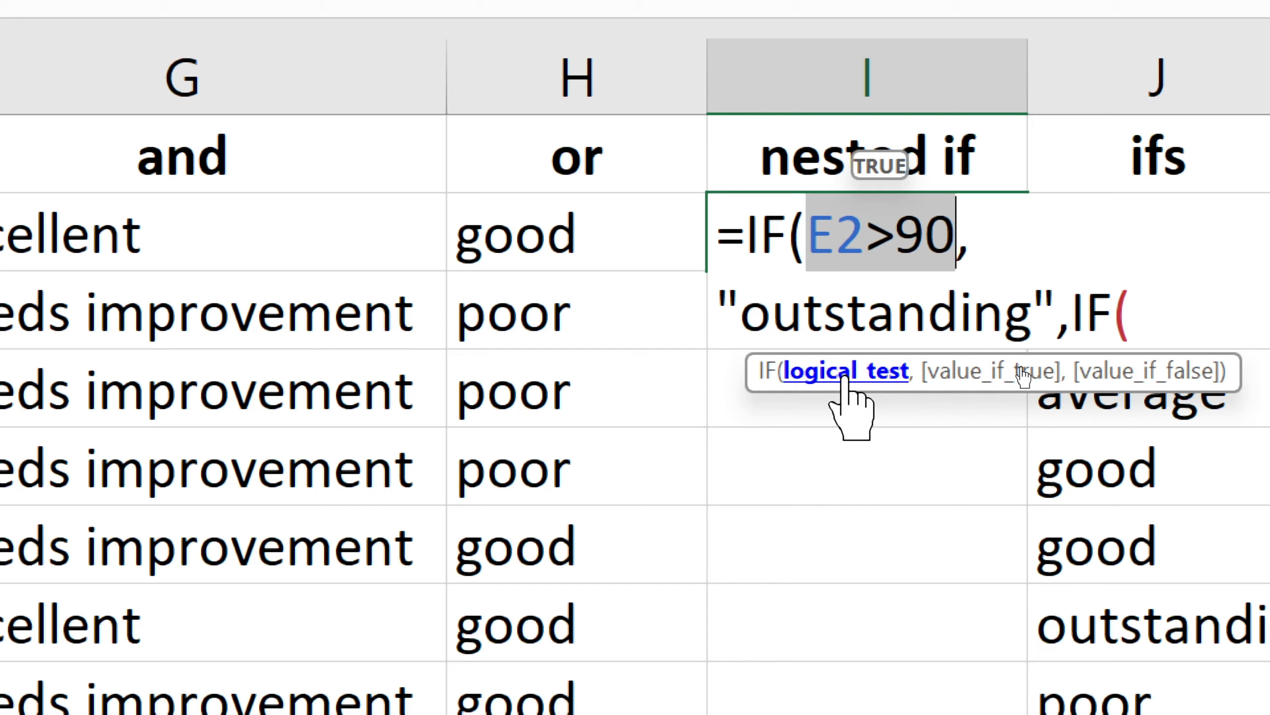
{"action": "left_click", "coordinate": [940, 374]}
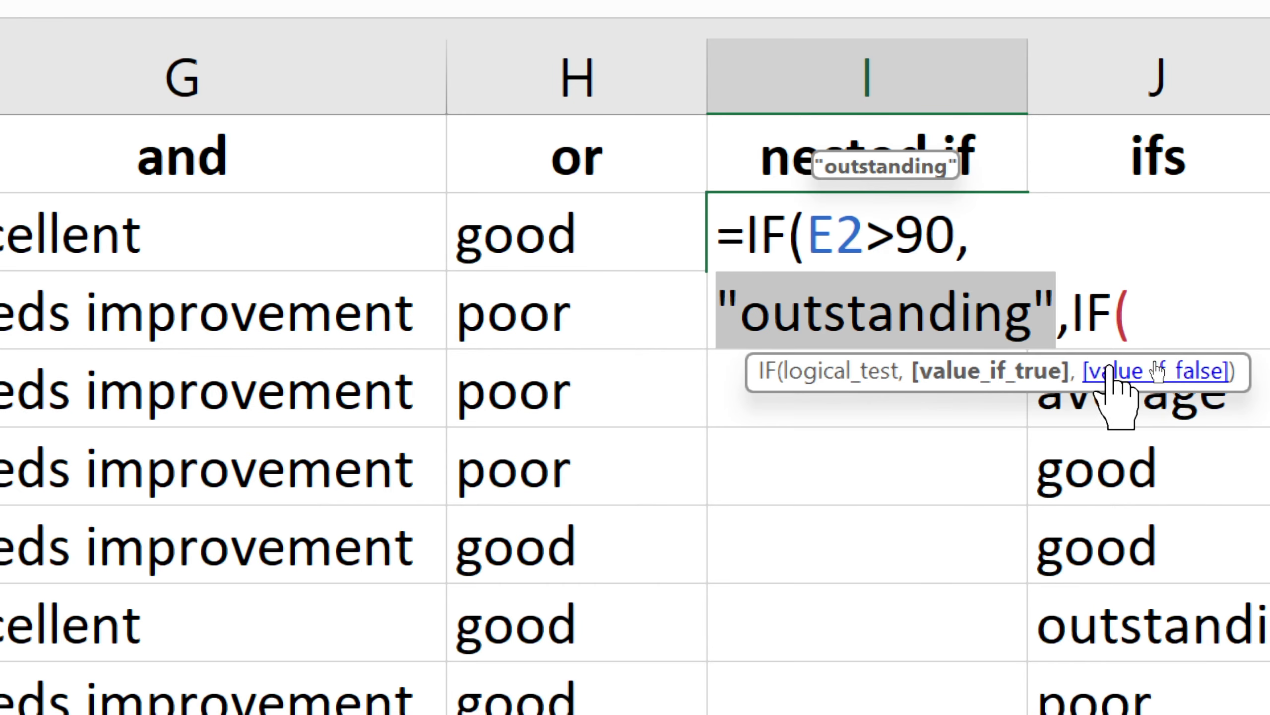
{"action": "left_click", "coordinate": [1110, 371]}
{"action": "left_click", "coordinate": [1146, 298]}
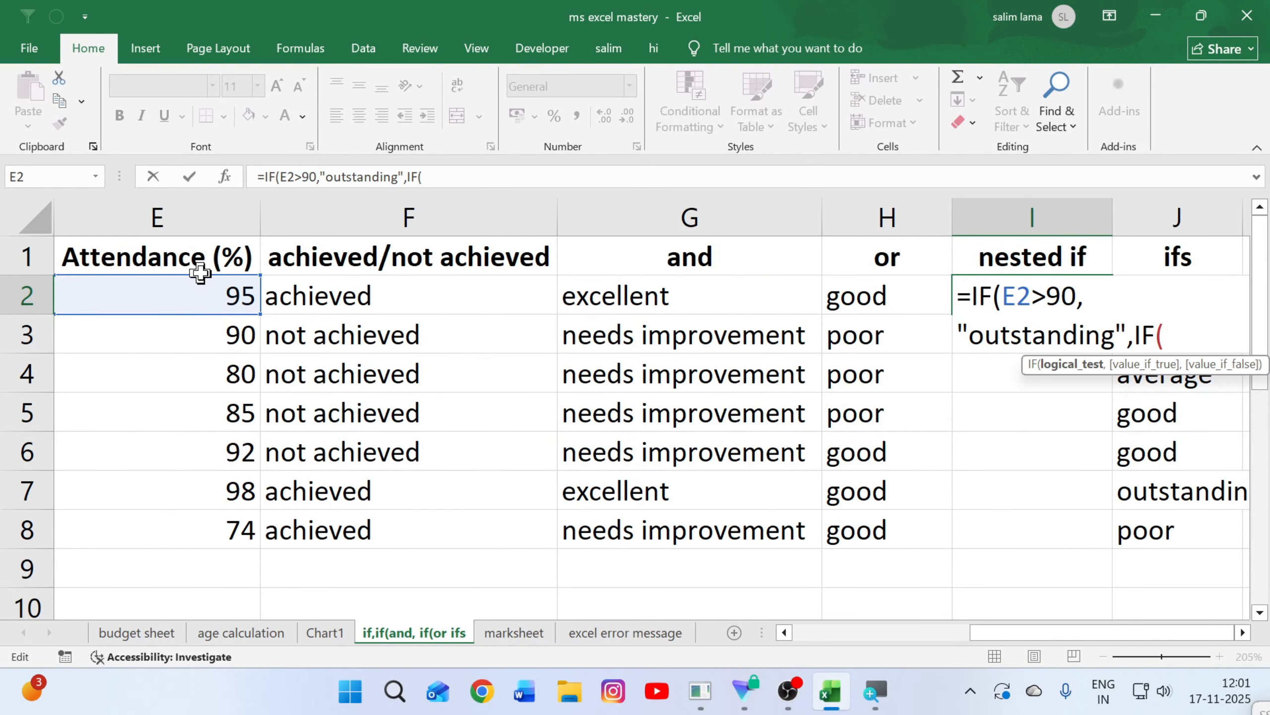
Step: Set the second IF's logical test to E2>85, consulting the attendance rating table for the Good threshold
{"action": "left_click", "coordinate": [205, 272]}
{"action": "left_click", "coordinate": [196, 286]}
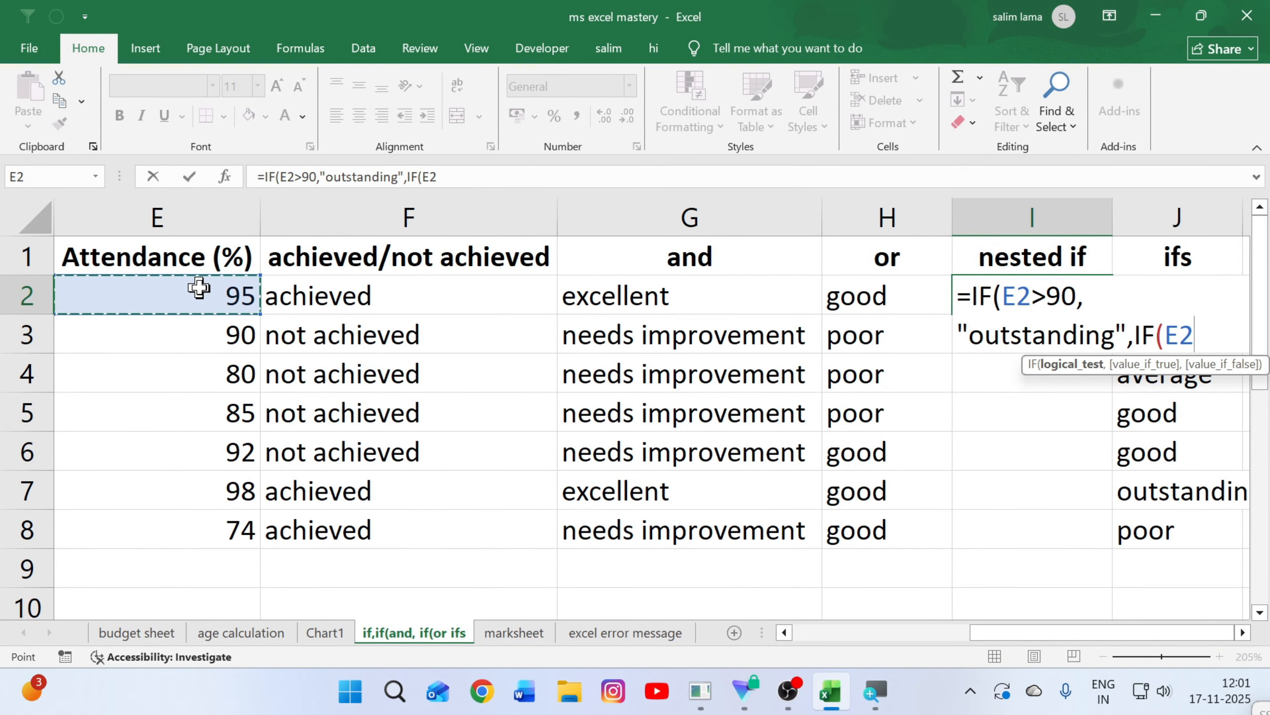
{"action": "type", "text": ">"}
{"action": "scroll", "coordinate": [198, 288], "scroll_direction": "down", "scroll_amount": 2}
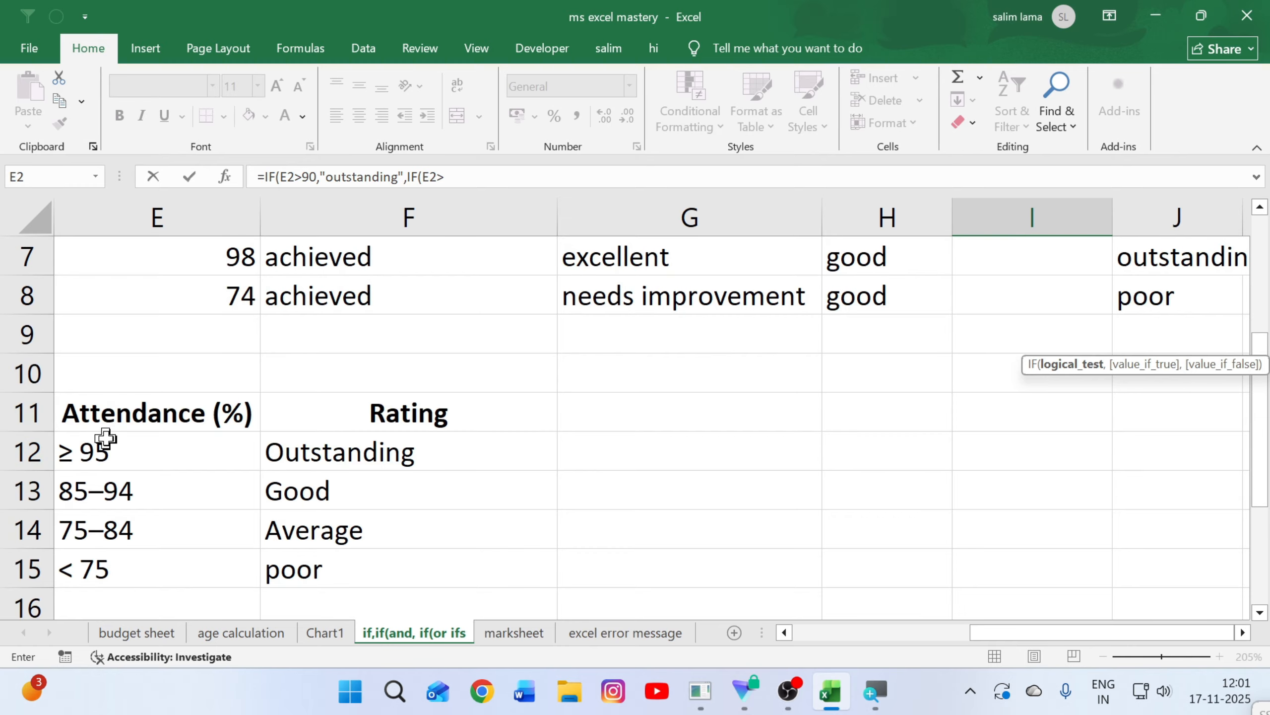
{"action": "scroll", "coordinate": [99, 431], "scroll_direction": "down", "scroll_amount": 1}
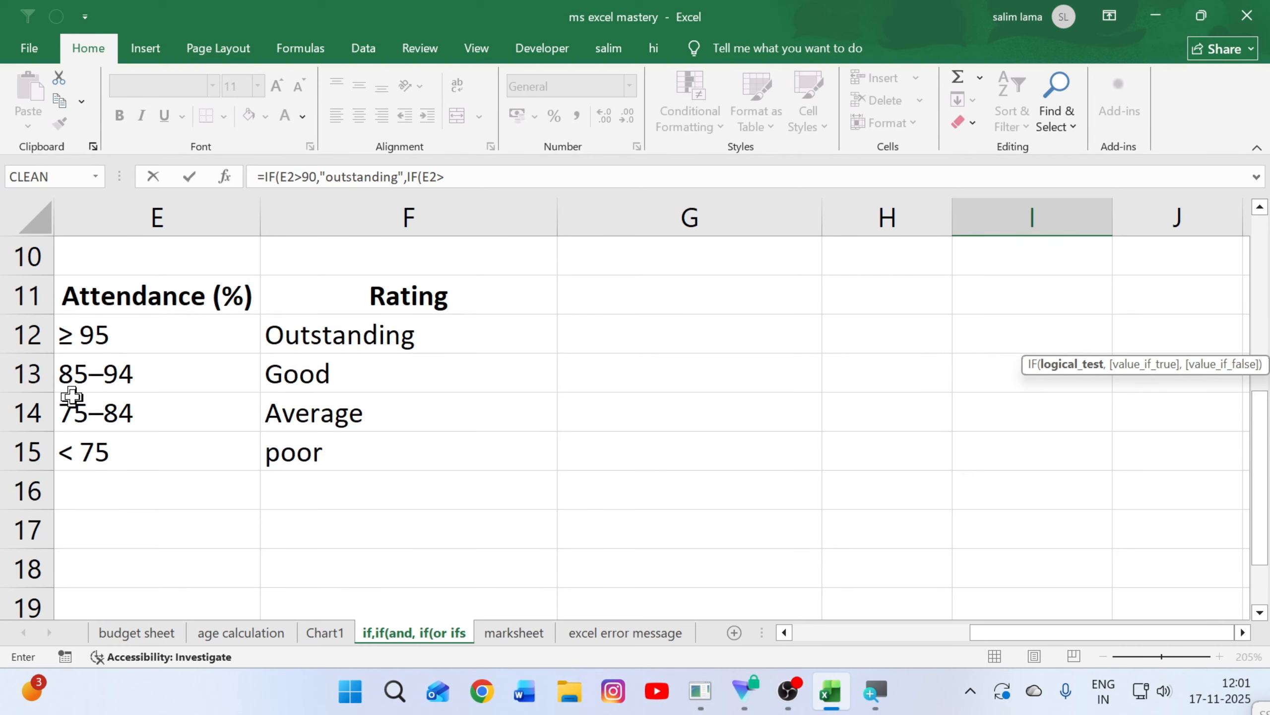
{"action": "scroll", "coordinate": [74, 396], "scroll_direction": "up", "scroll_amount": 3}
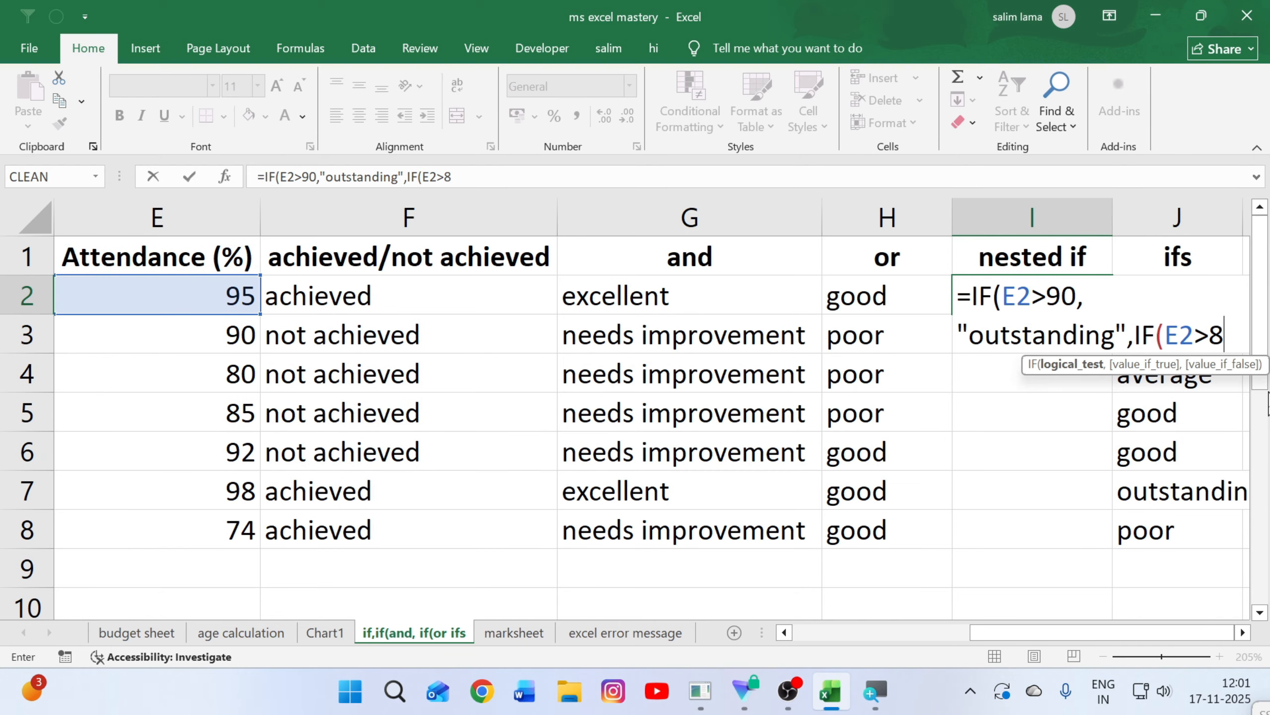
{"action": "type", "text": ","}
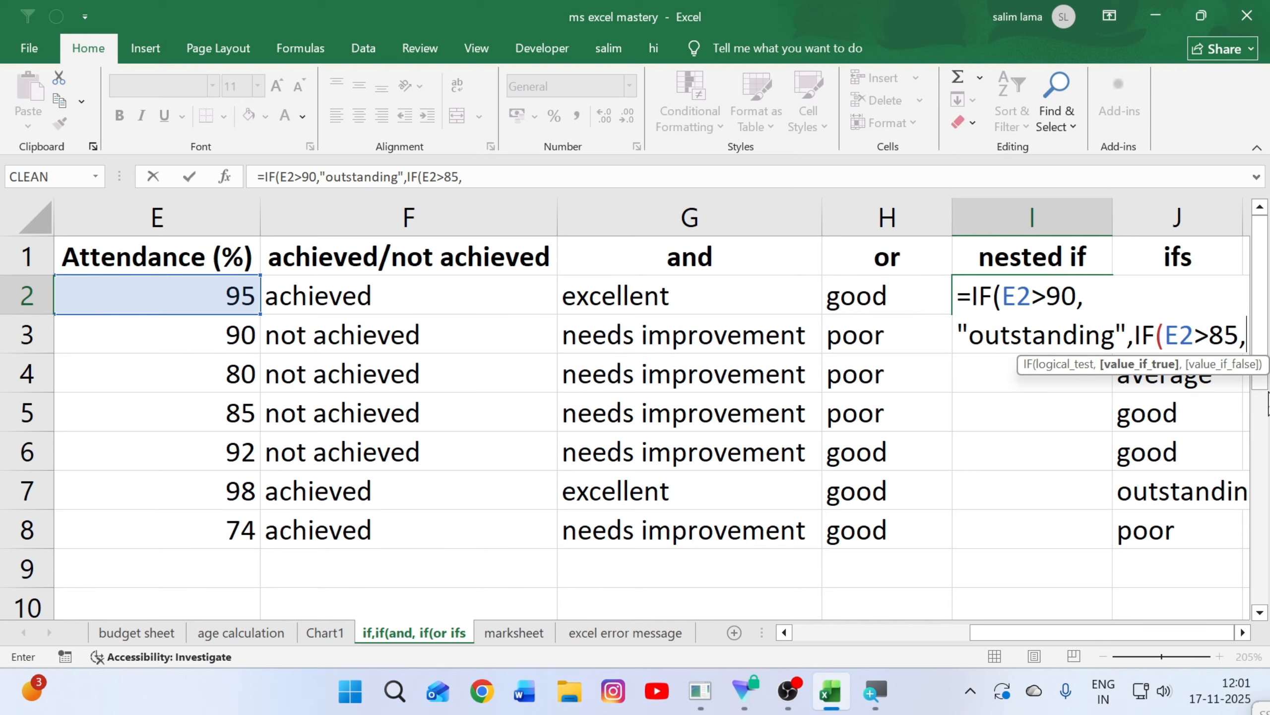
Step: Enter "good" as the second IF's value if true and continue to its value-if-false argument
{"action": "type", "text": "\""}
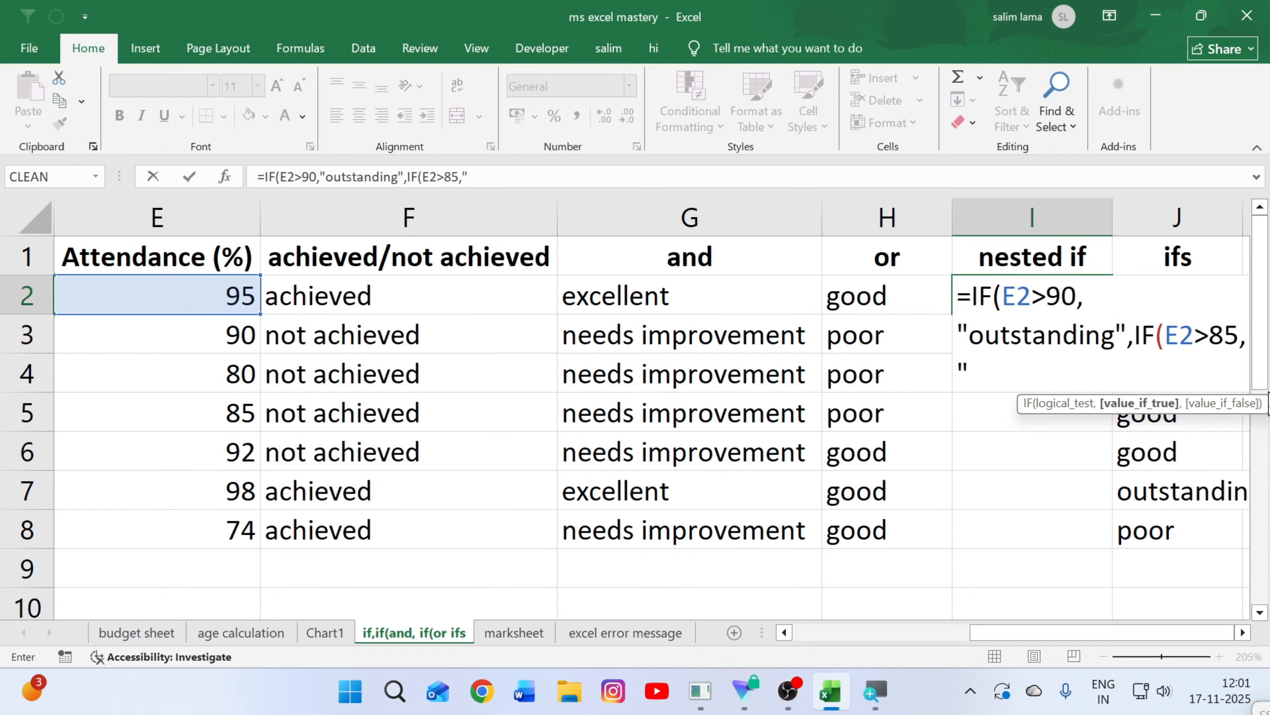
{"action": "scroll", "coordinate": [845, 416], "scroll_direction": "down", "scroll_amount": 2}
{"action": "scroll", "coordinate": [845, 400], "scroll_direction": "up", "scroll_amount": 2}
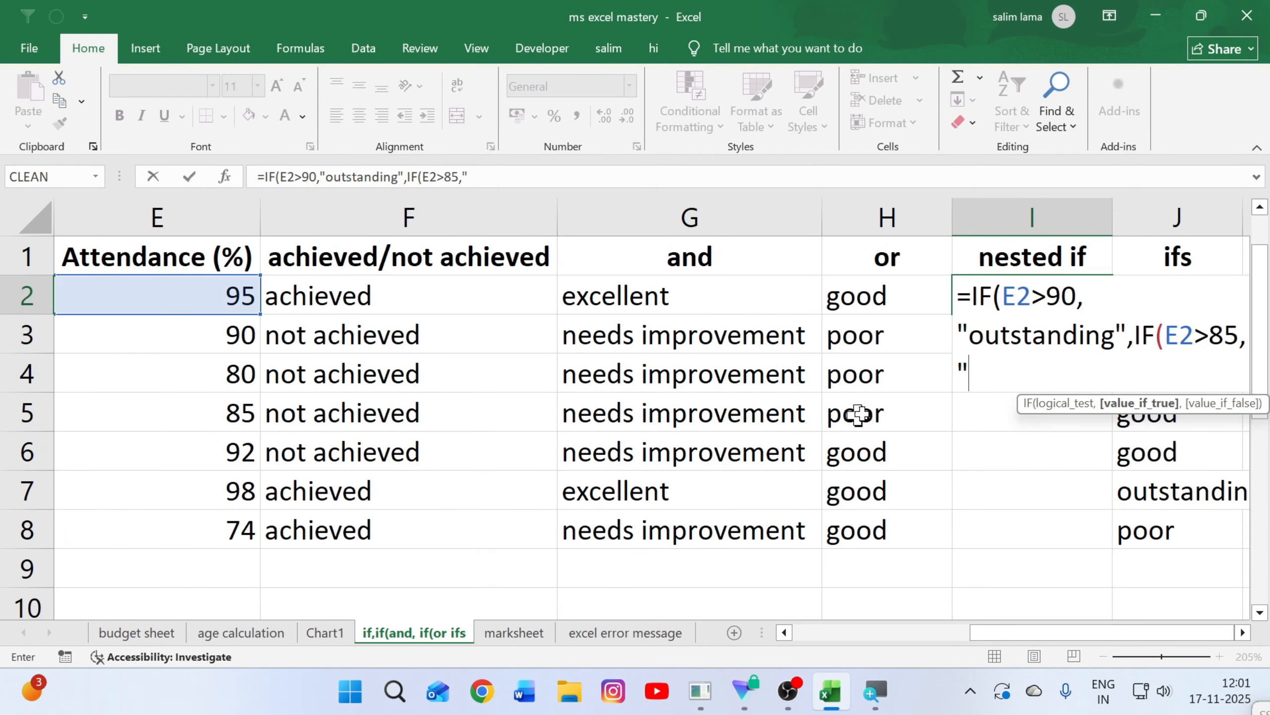
{"action": "type", "text": "good"}
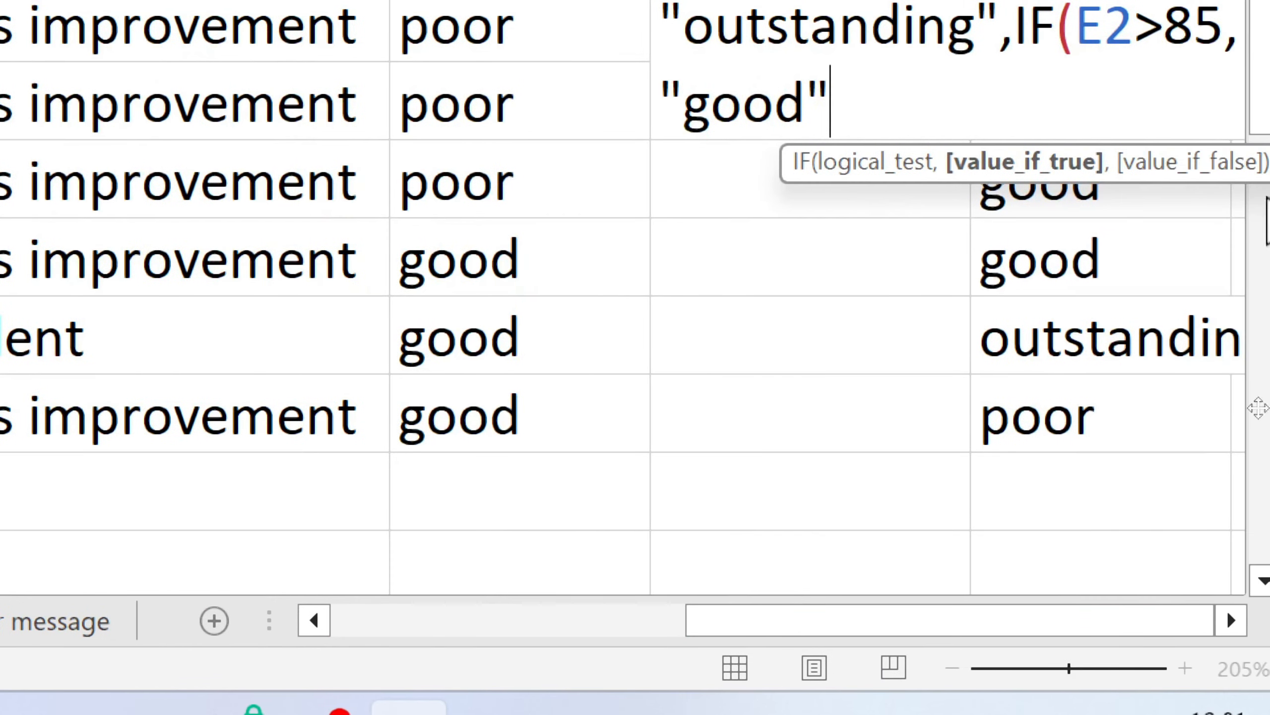
{"action": "key", "text": "Home"}
{"action": "key", "text": "shift+Right"}
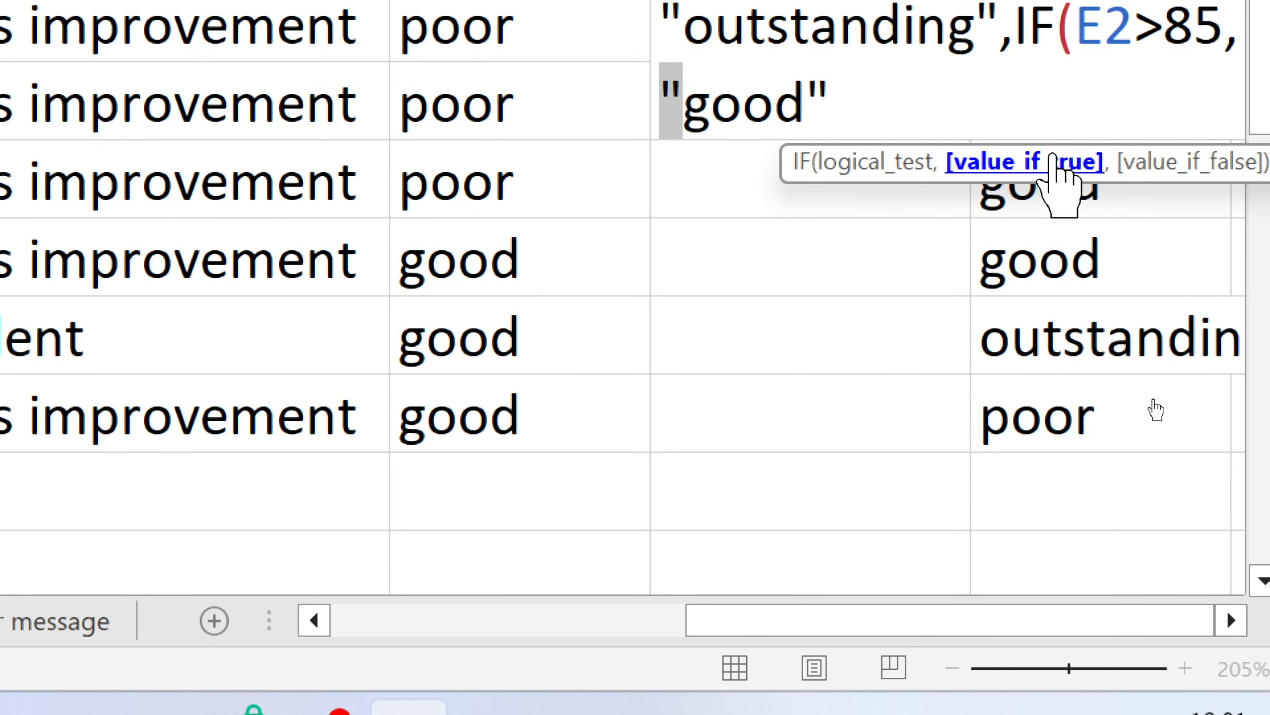
{"action": "left_click", "coordinate": [900, 104]}
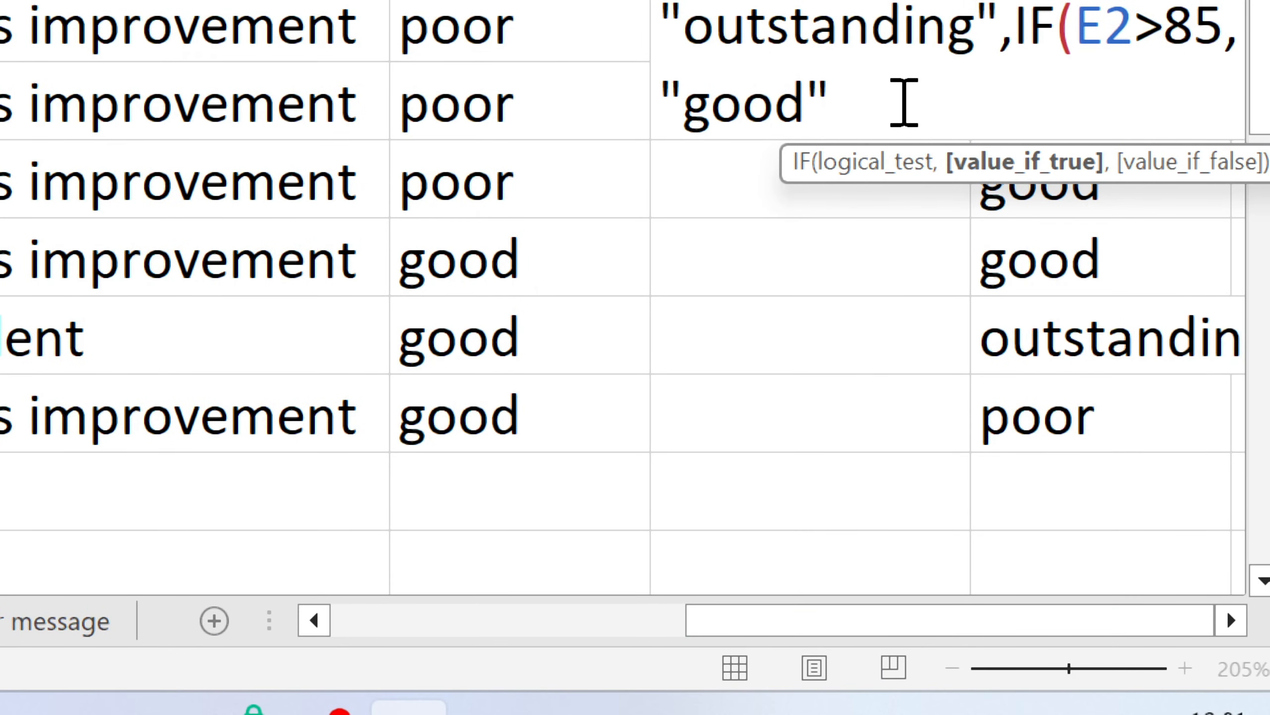
{"action": "type", "text": ","}
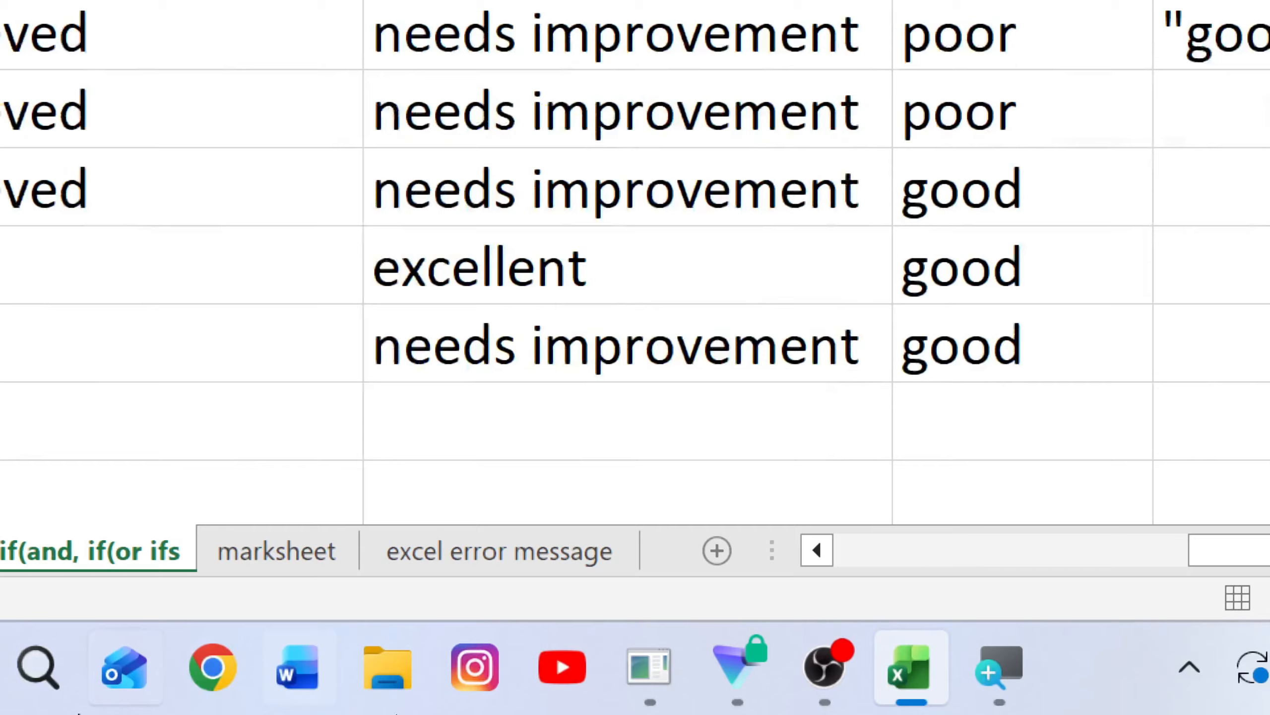
Step: Nest a third IF as the second IF's value-if-false and begin its logical test with E2>
{"action": "scroll", "coordinate": [269, 219], "scroll_direction": "down", "scroll_amount": 2}
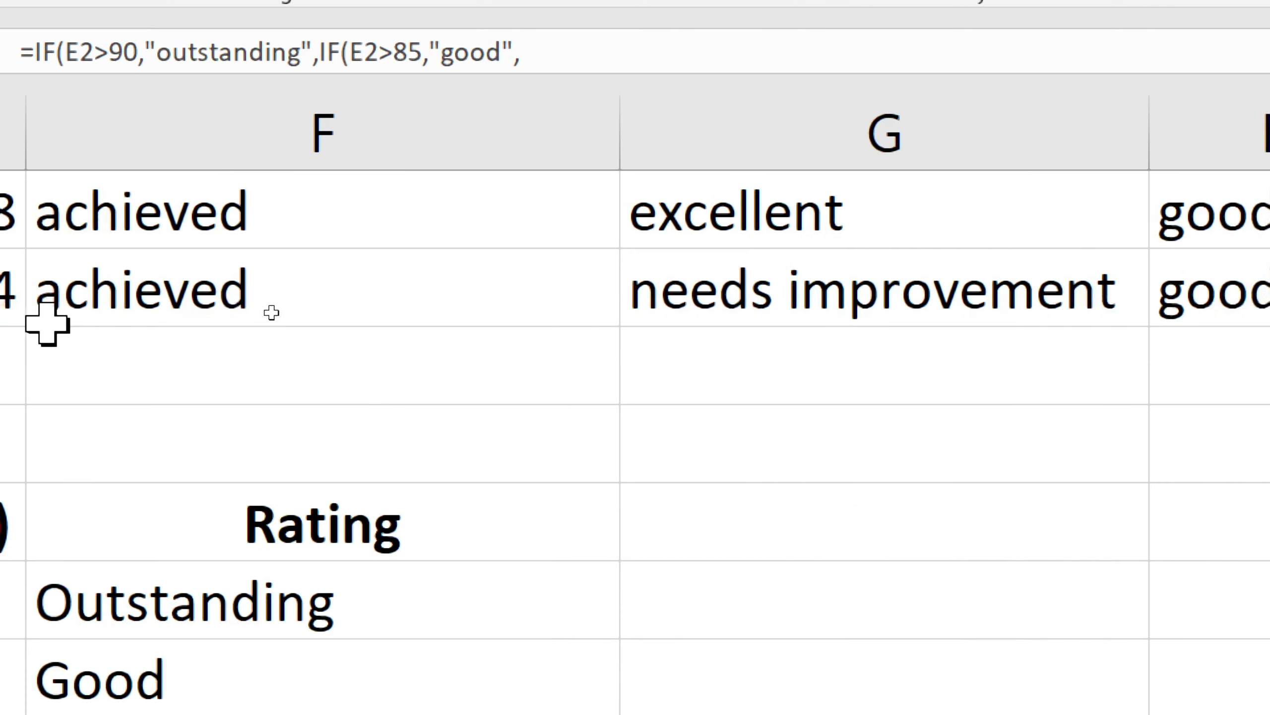
{"action": "key", "text": "Up"}
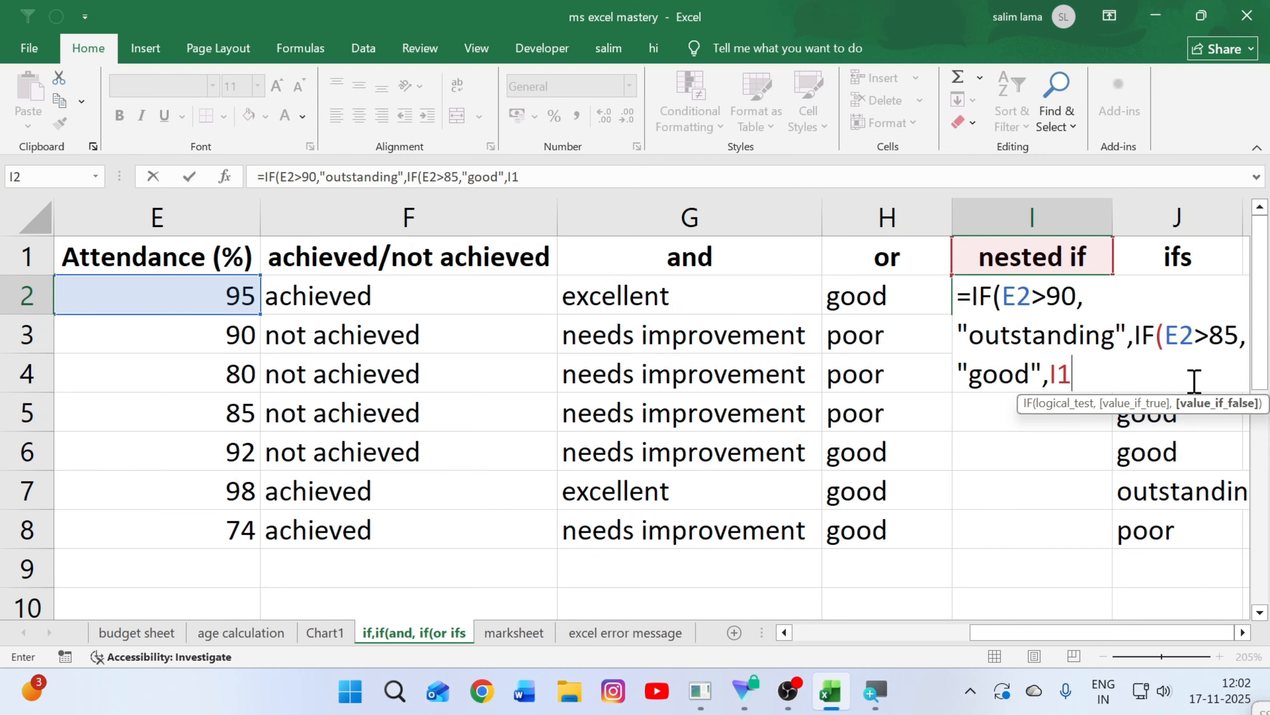
{"action": "key", "text": "BackSpace"}
{"action": "key", "text": "BackSpace"}
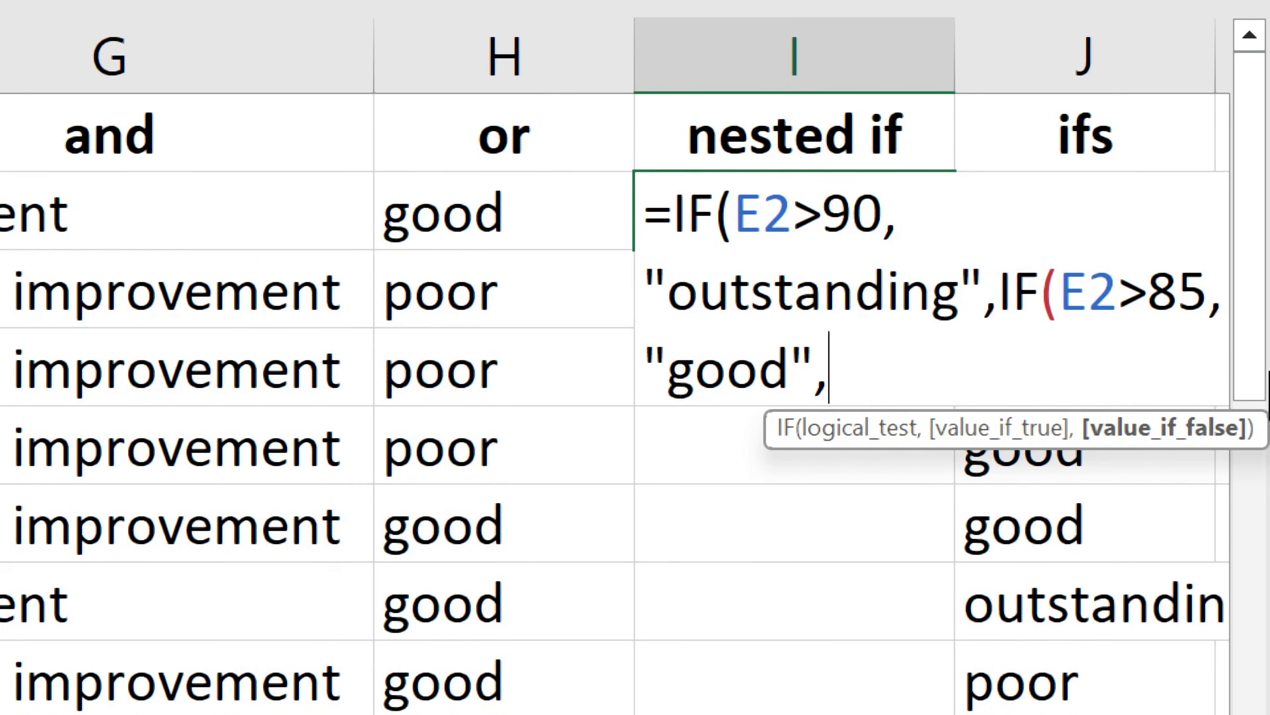
{"action": "type", "text": "i"}
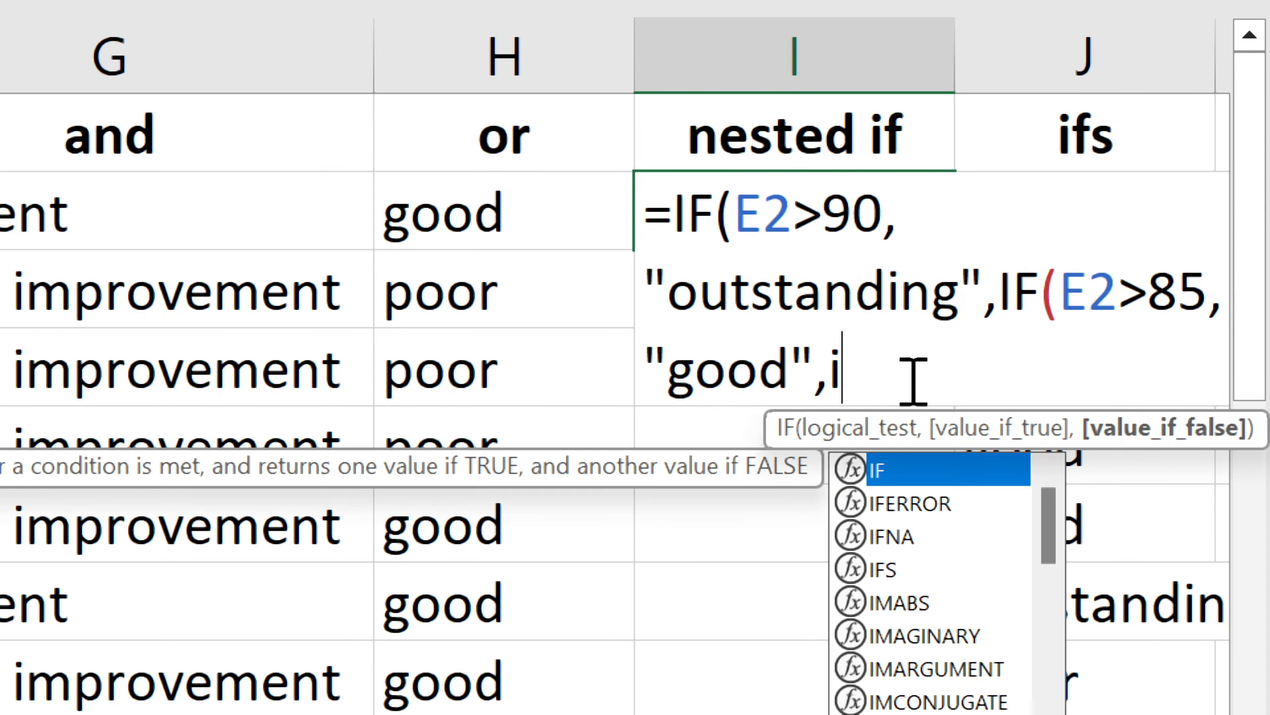
{"action": "key", "text": "Tab"}
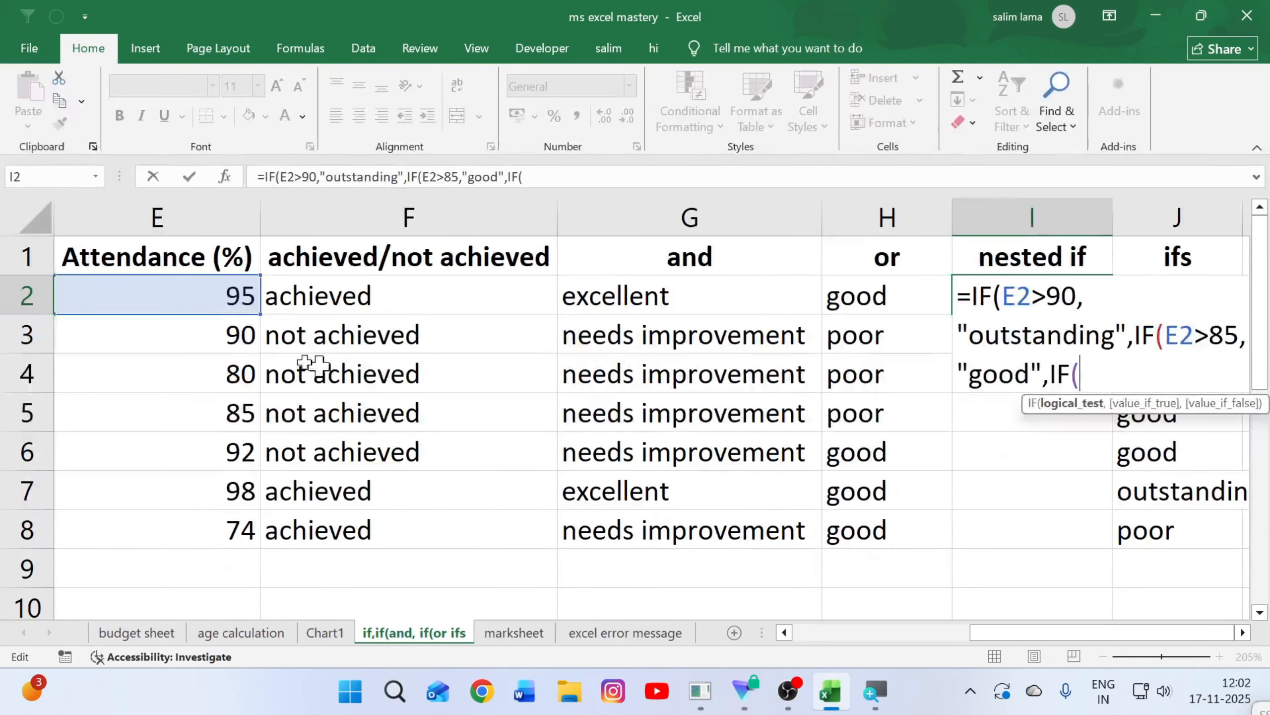
{"action": "left_click", "coordinate": [223, 298]}
{"action": "type", "text": ">"}
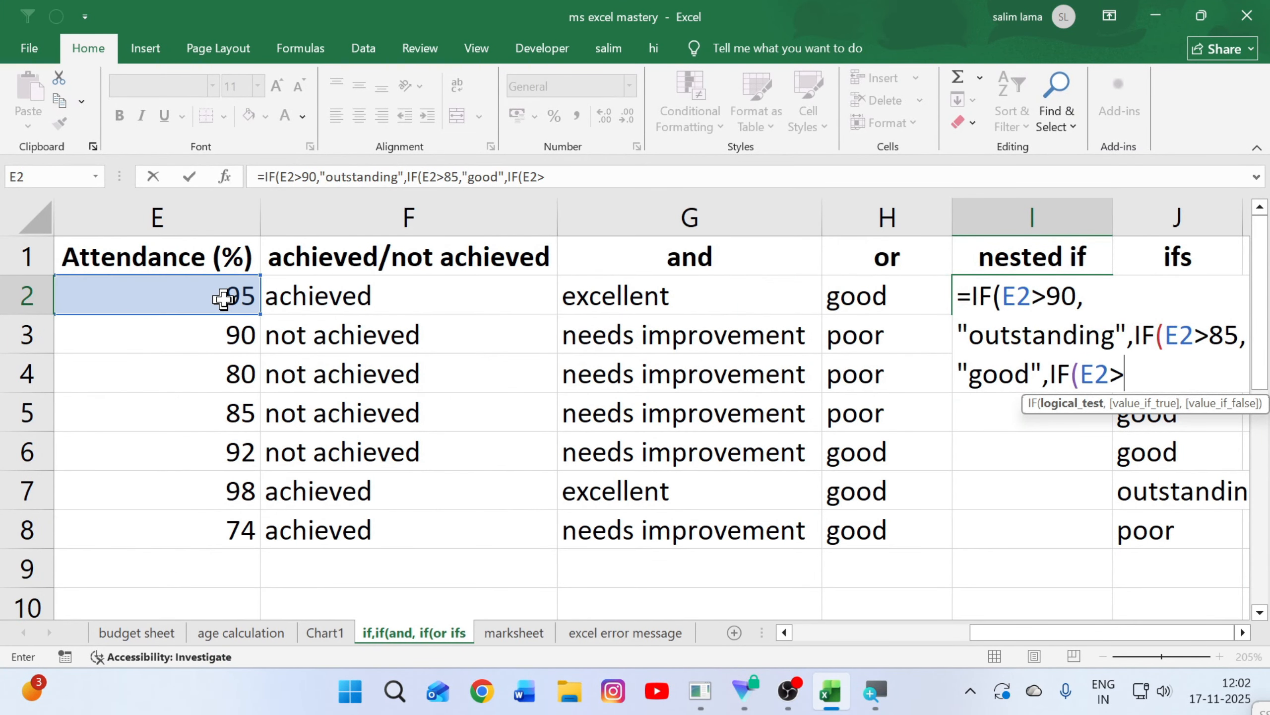
Step: Complete the third IF's logical test as E2>74, consulting the rating table, and continue to its value-if-true argument
{"action": "scroll", "coordinate": [162, 290], "scroll_direction": "down", "scroll_amount": 3}
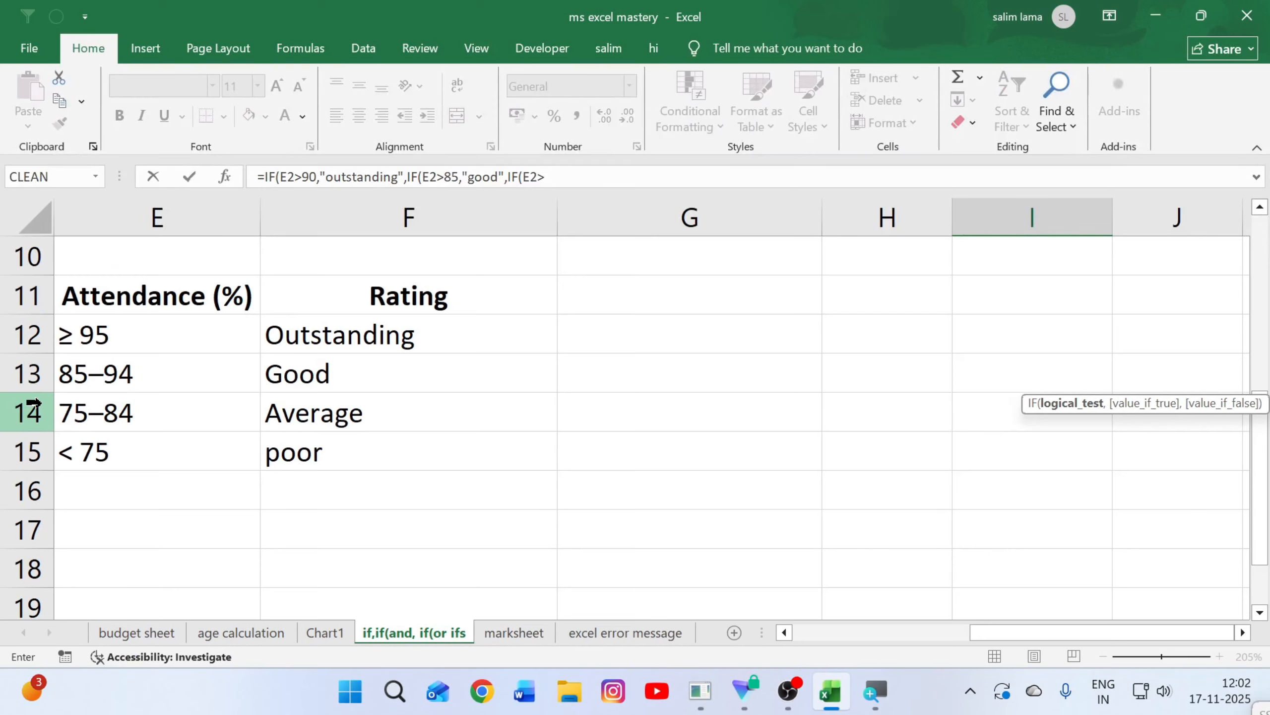
{"action": "key", "text": "alt+Tab"}
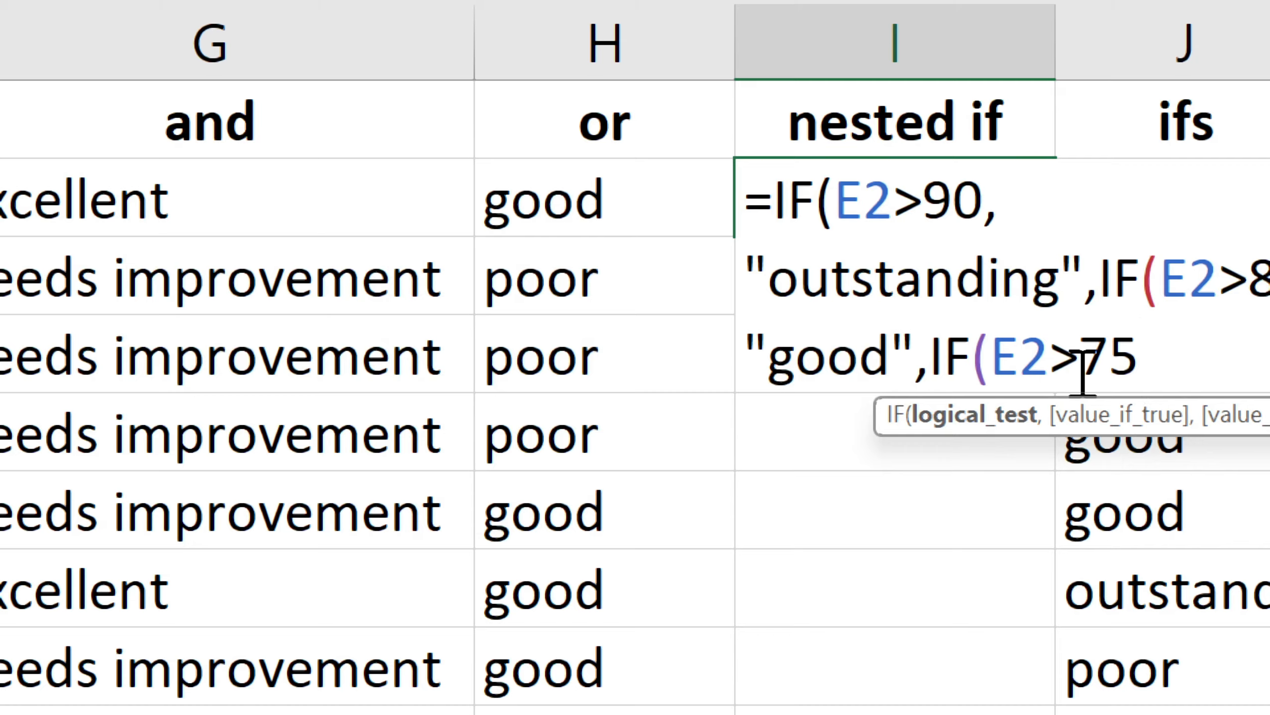
{"action": "left_click", "coordinate": [1078, 356]}
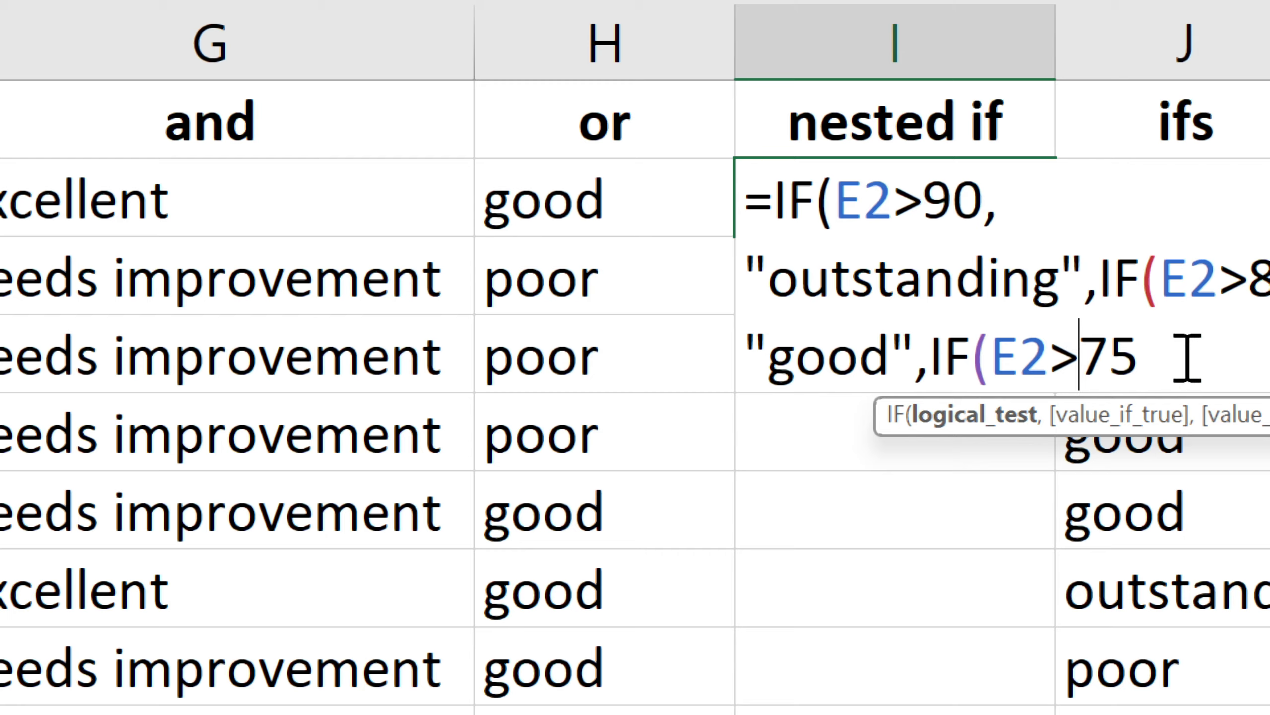
{"action": "left_click", "coordinate": [1158, 368]}
{"action": "key", "text": "BackSpace"}
{"action": "key", "text": "BackSpace"}
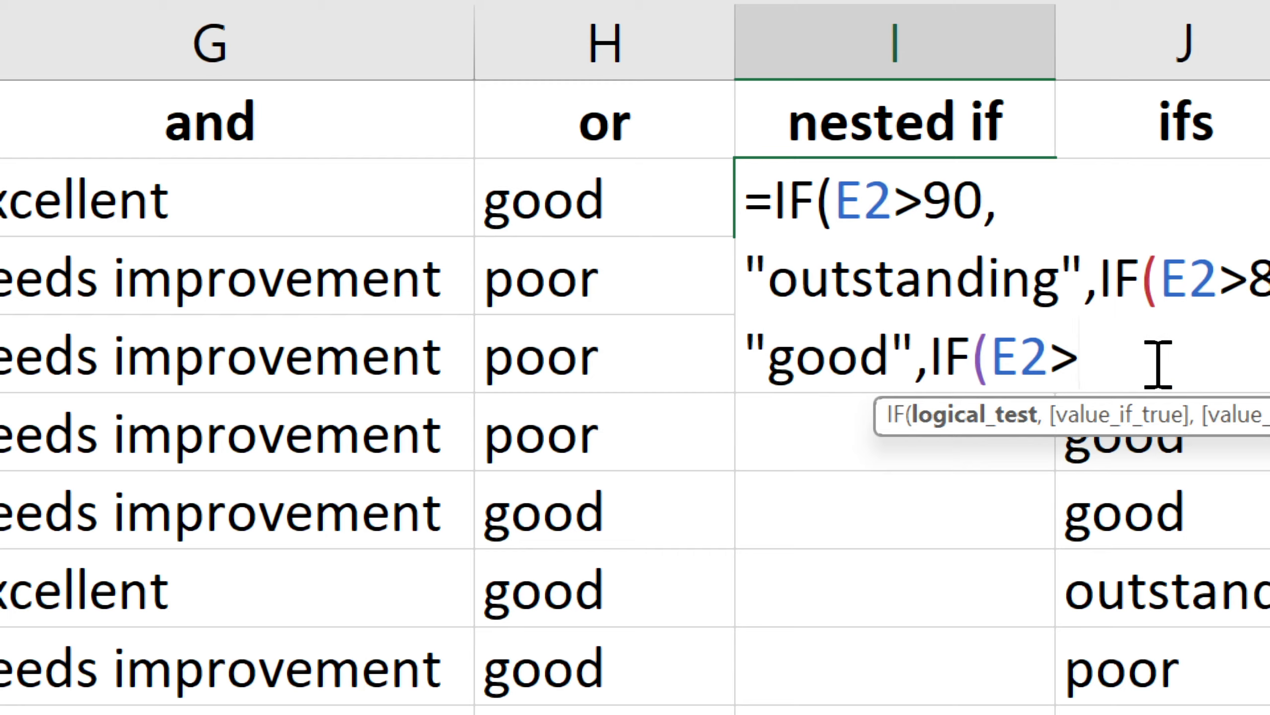
{"action": "type", "text": "74"}
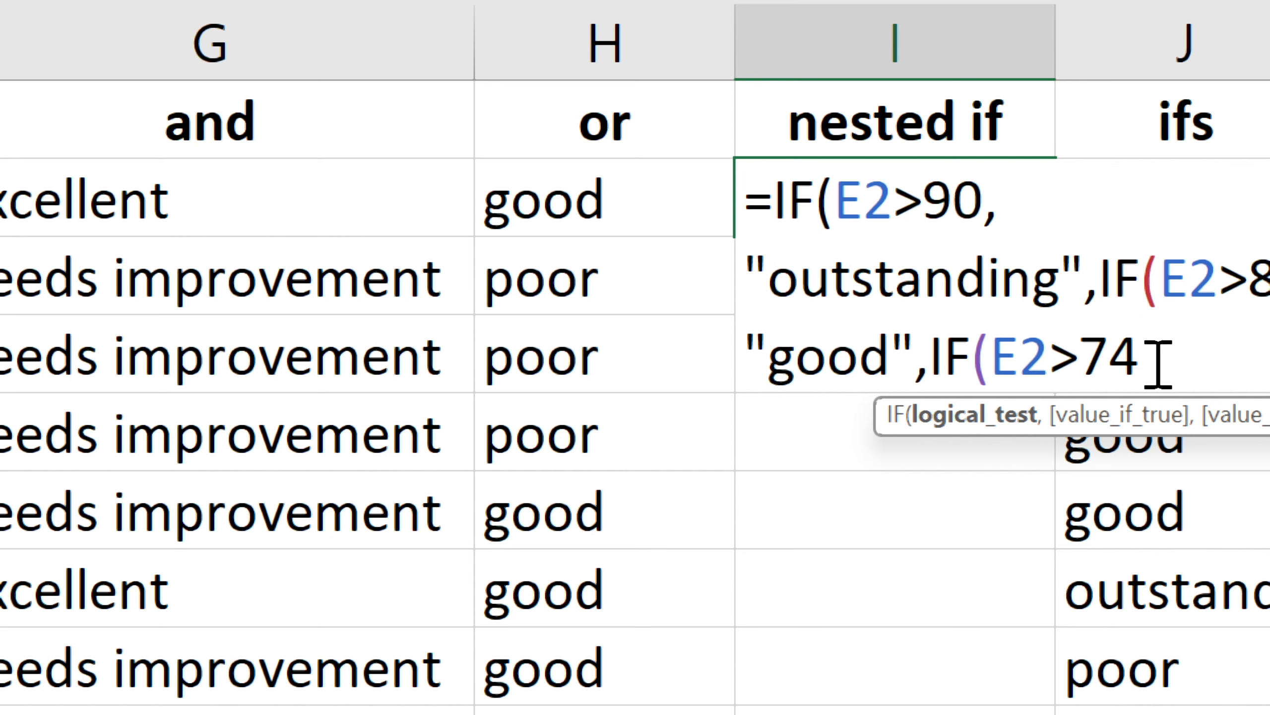
{"action": "type", "text": ","}
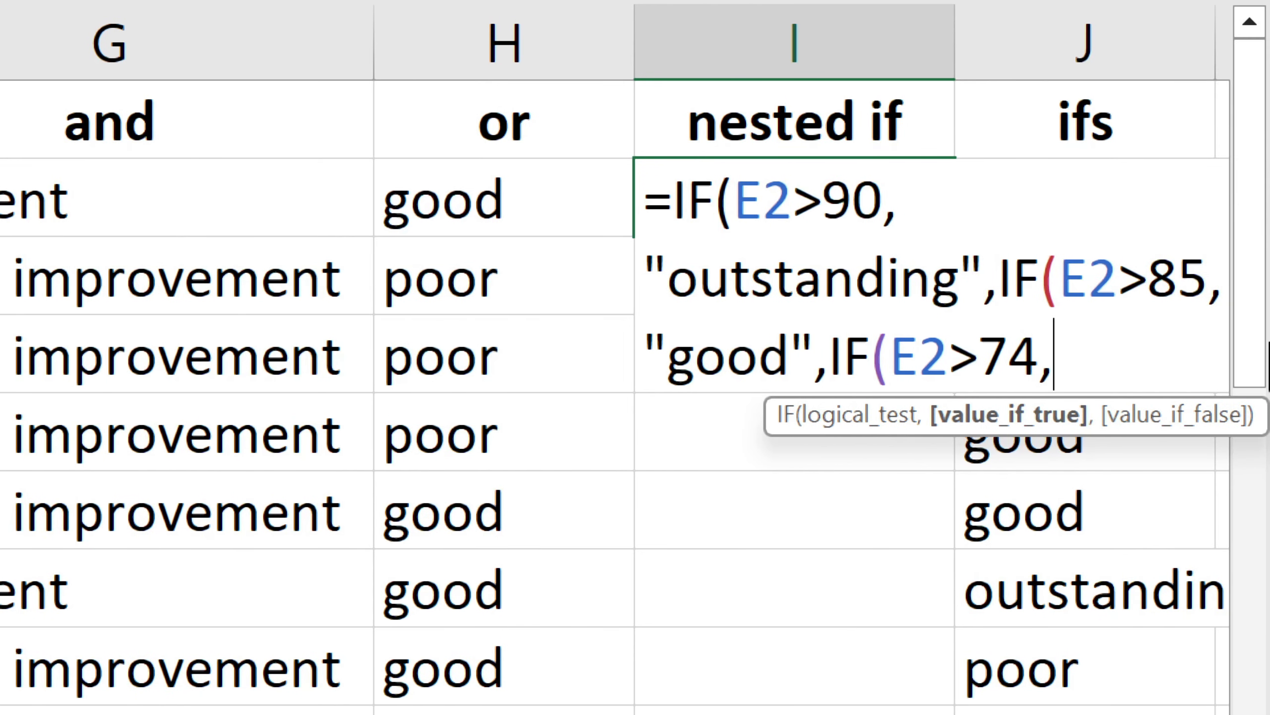
Step: Enter "average" as the third IF's value if true and "poor" as its value if false
{"action": "type", "text": "\"average"}
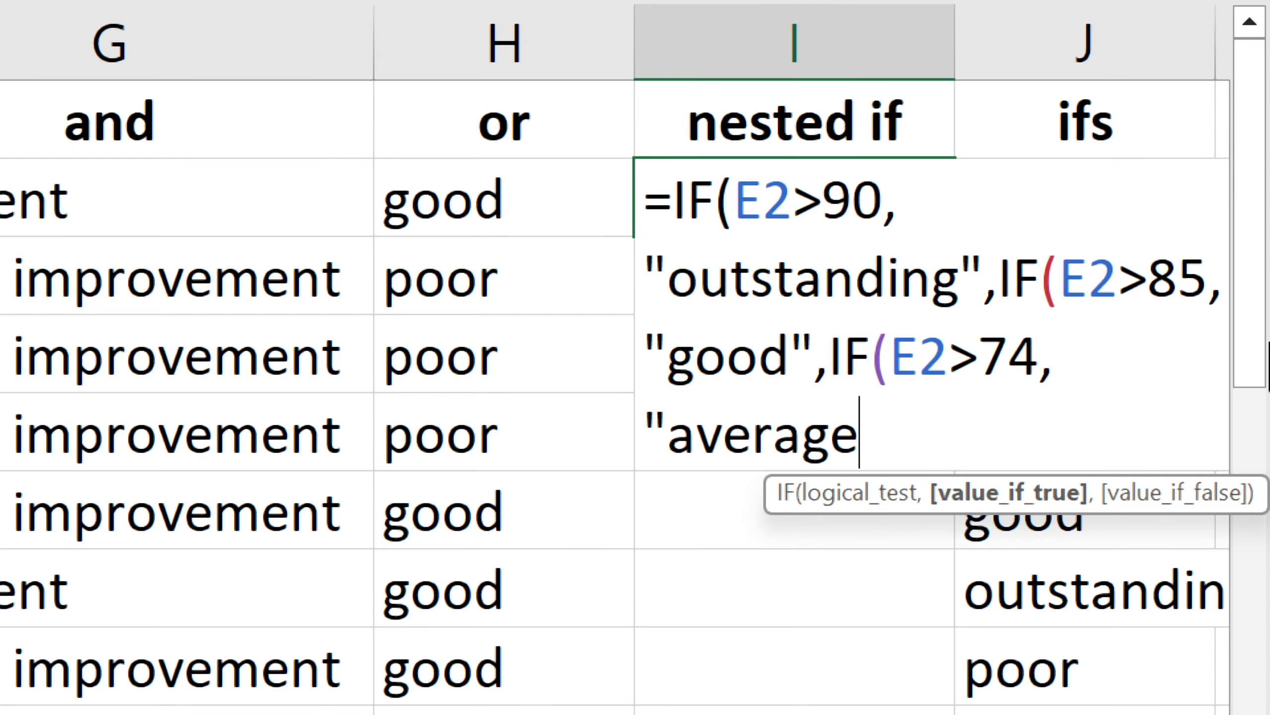
{"action": "type", "text": "\","}
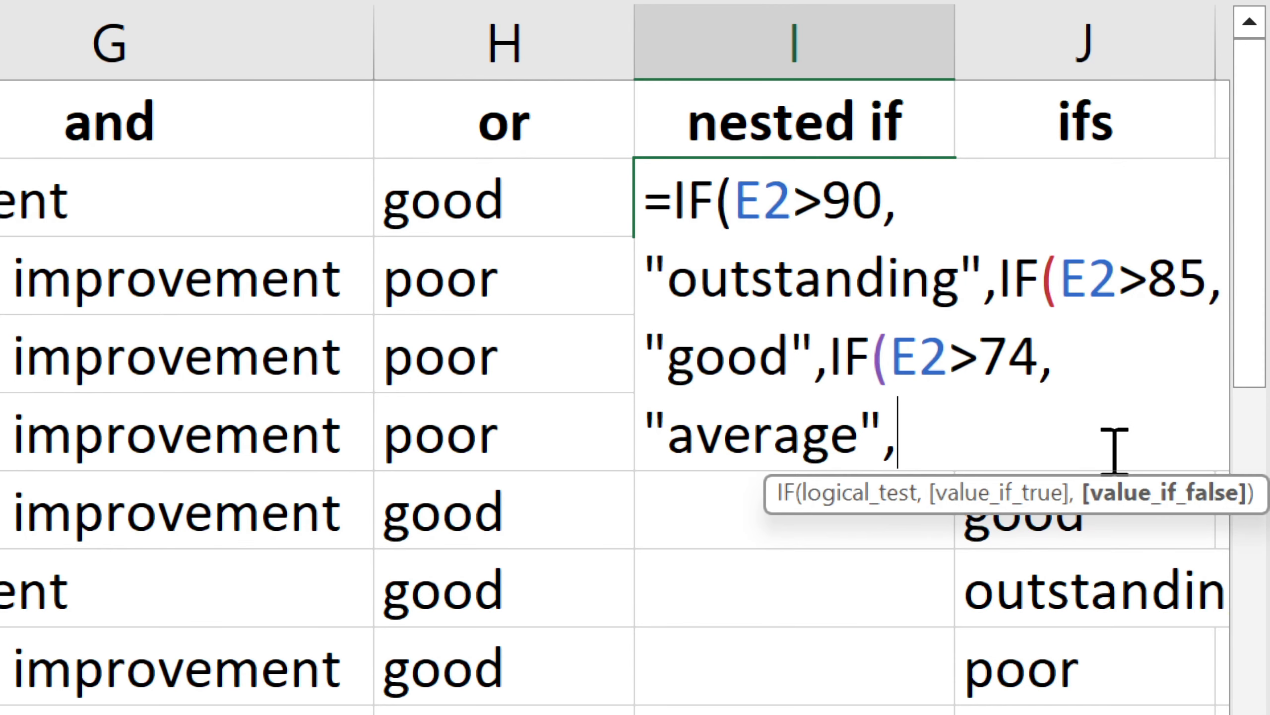
{"action": "type", "text": "poor"}
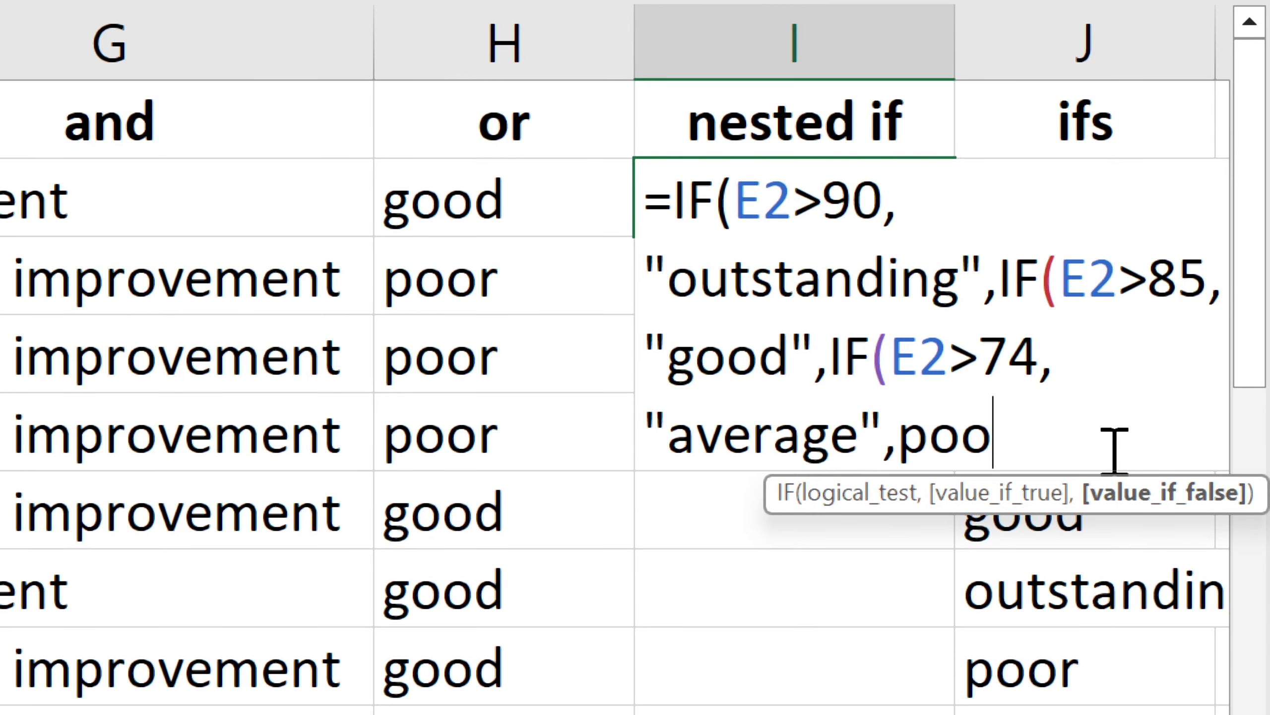
{"action": "key", "text": "BackSpace"}
{"action": "key", "text": "BackSpace"}
{"action": "key", "text": "BackSpace"}
{"action": "key", "text": "BackSpace"}
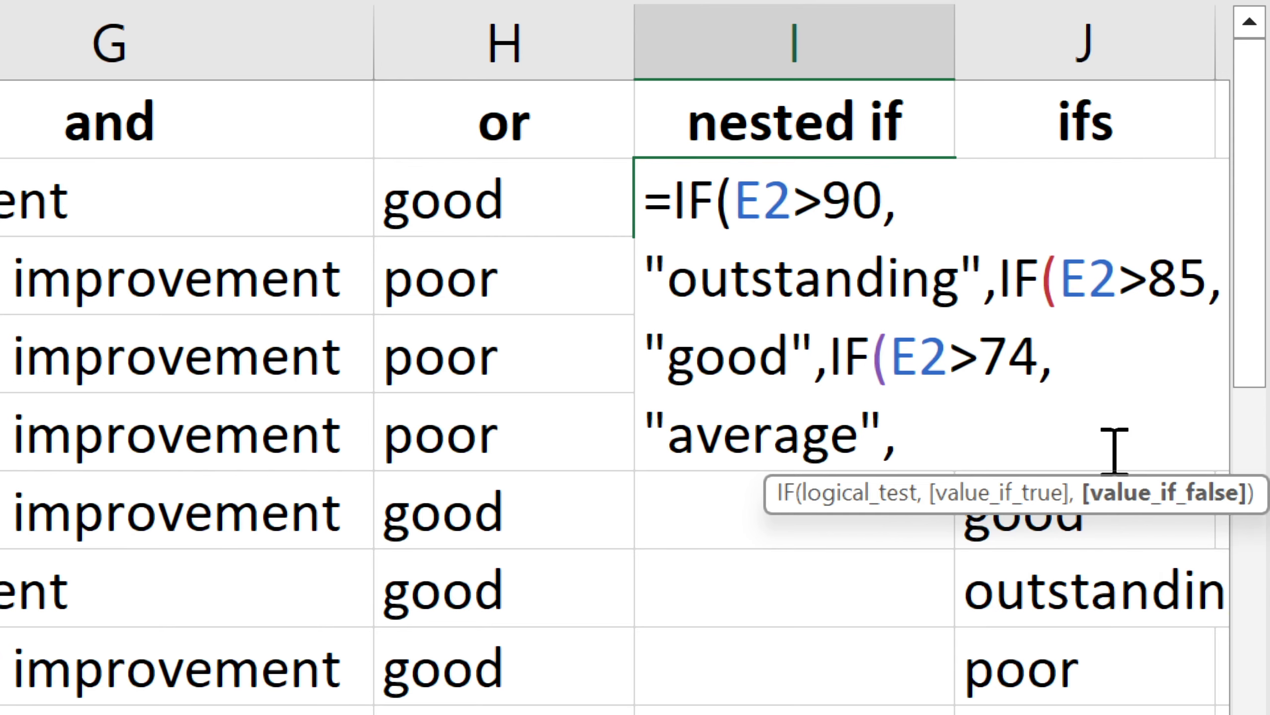
{"action": "type", "text": "\"poor"}
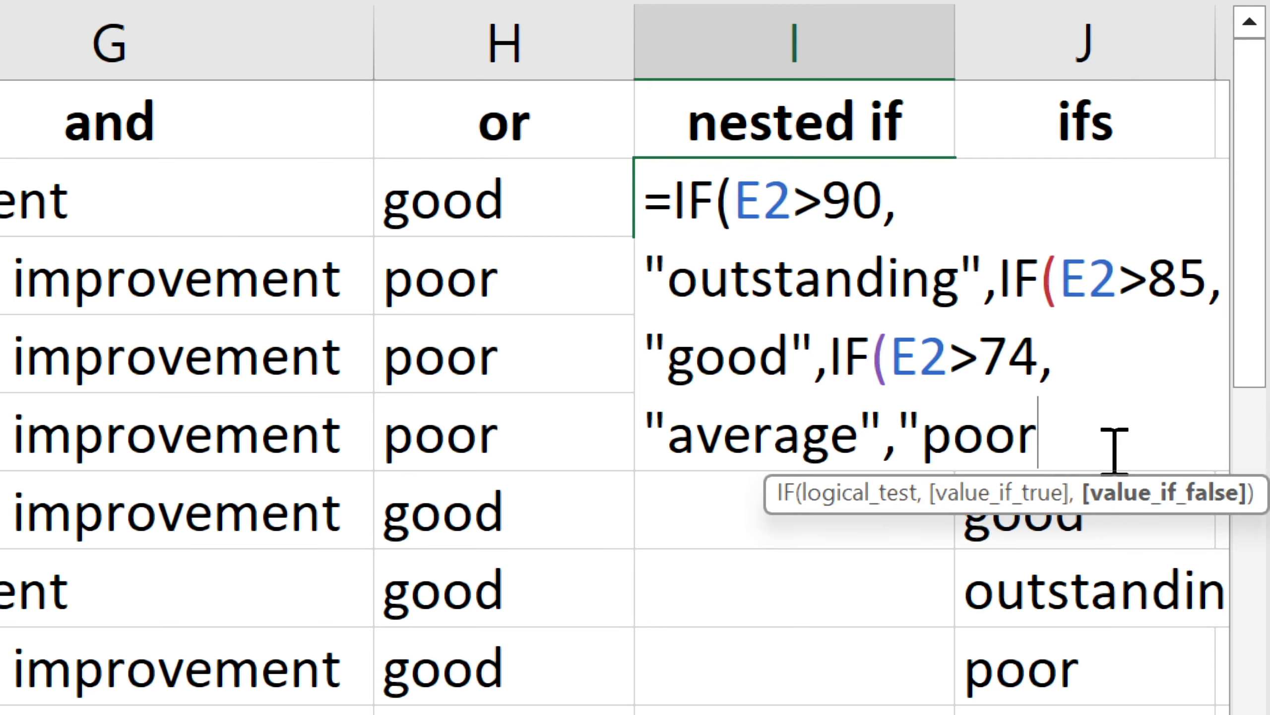
{"action": "type", "text": "\""}
Step: Review the logical test, value-if-true and value-if-false arguments across the three IFs of the nested formula
{"action": "left_click", "coordinate": [697, 205]}
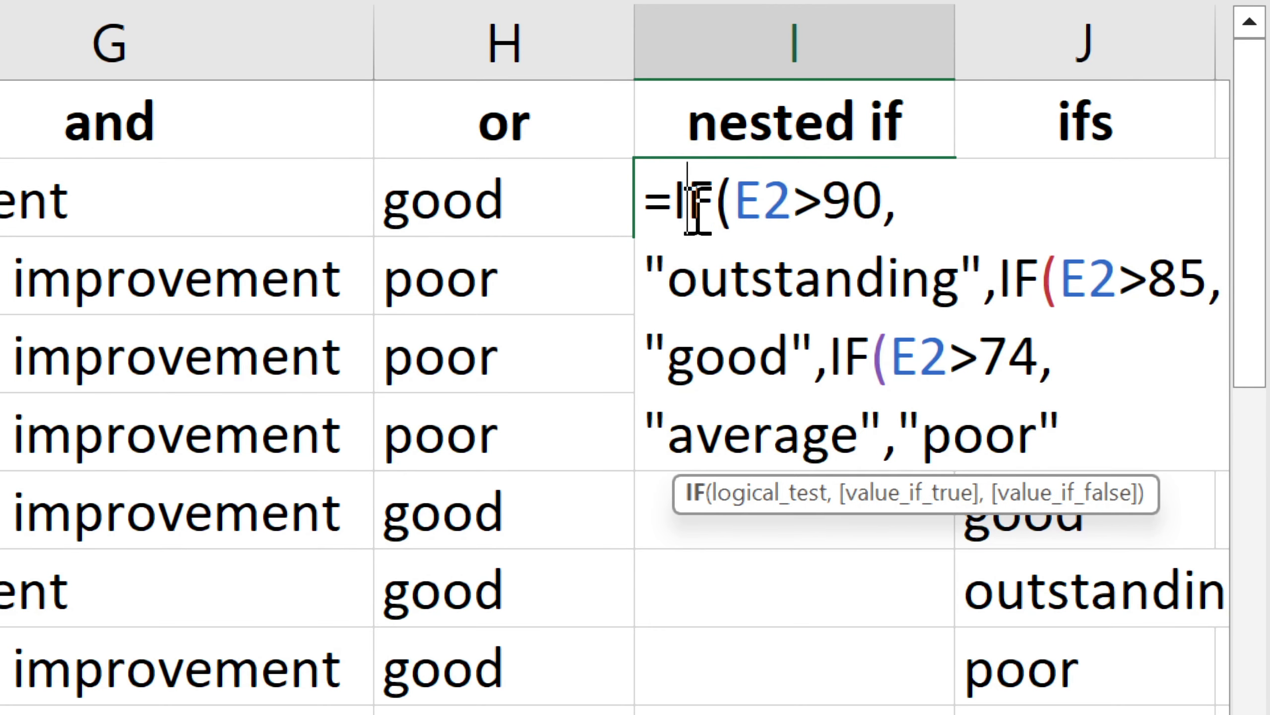
{"action": "left_click", "coordinate": [768, 496]}
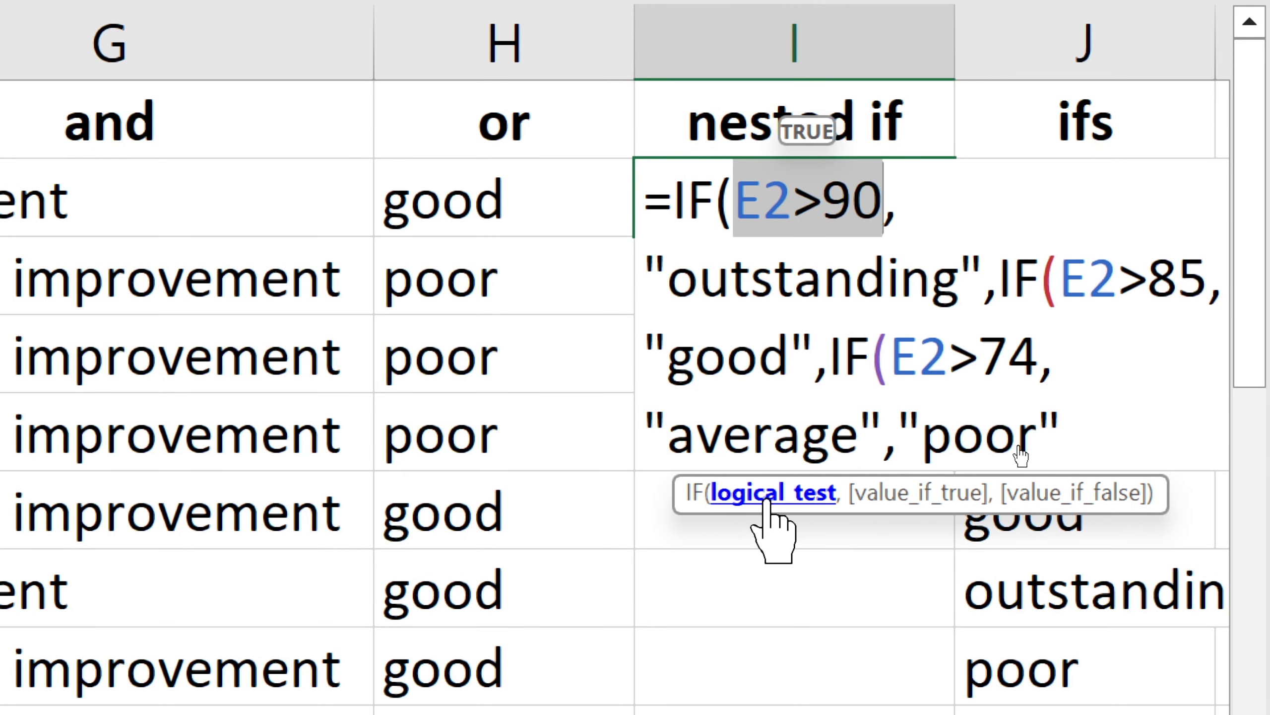
{"action": "left_click", "coordinate": [896, 496]}
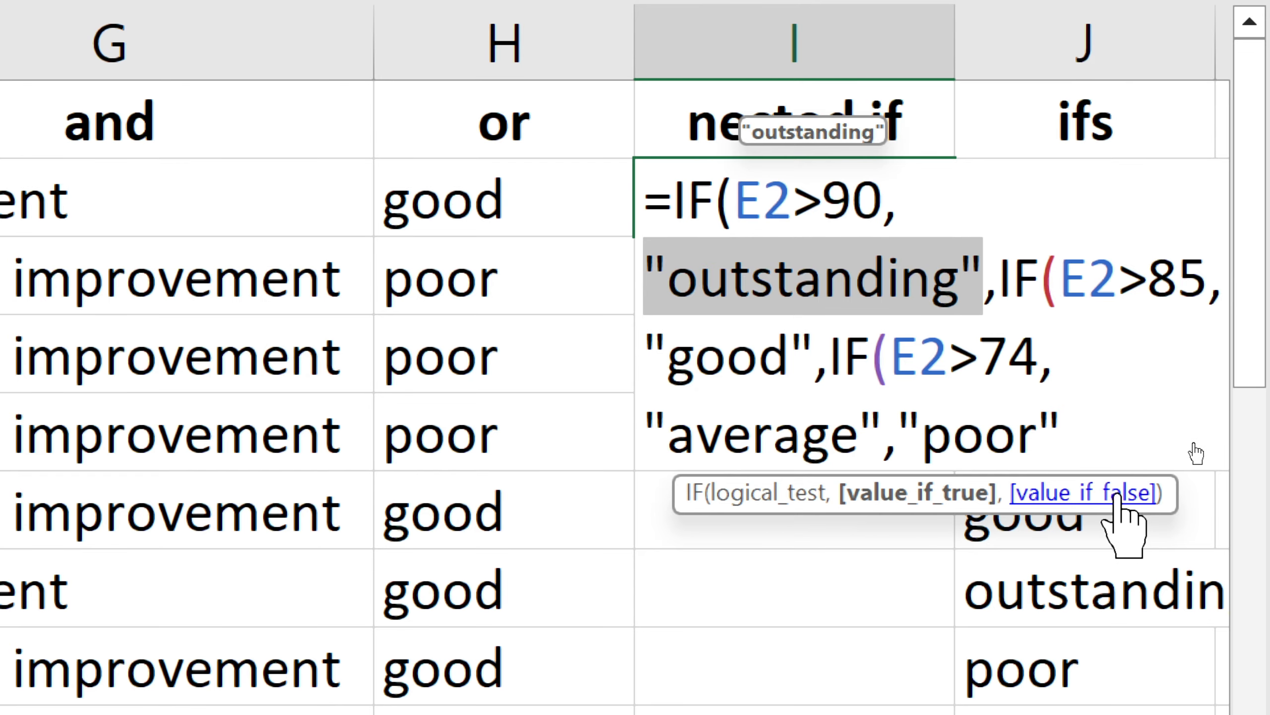
{"action": "left_click", "coordinate": [1118, 495]}
{"action": "left_click_drag", "start_coordinate": [1016, 265], "coordinate": [1028, 265]}
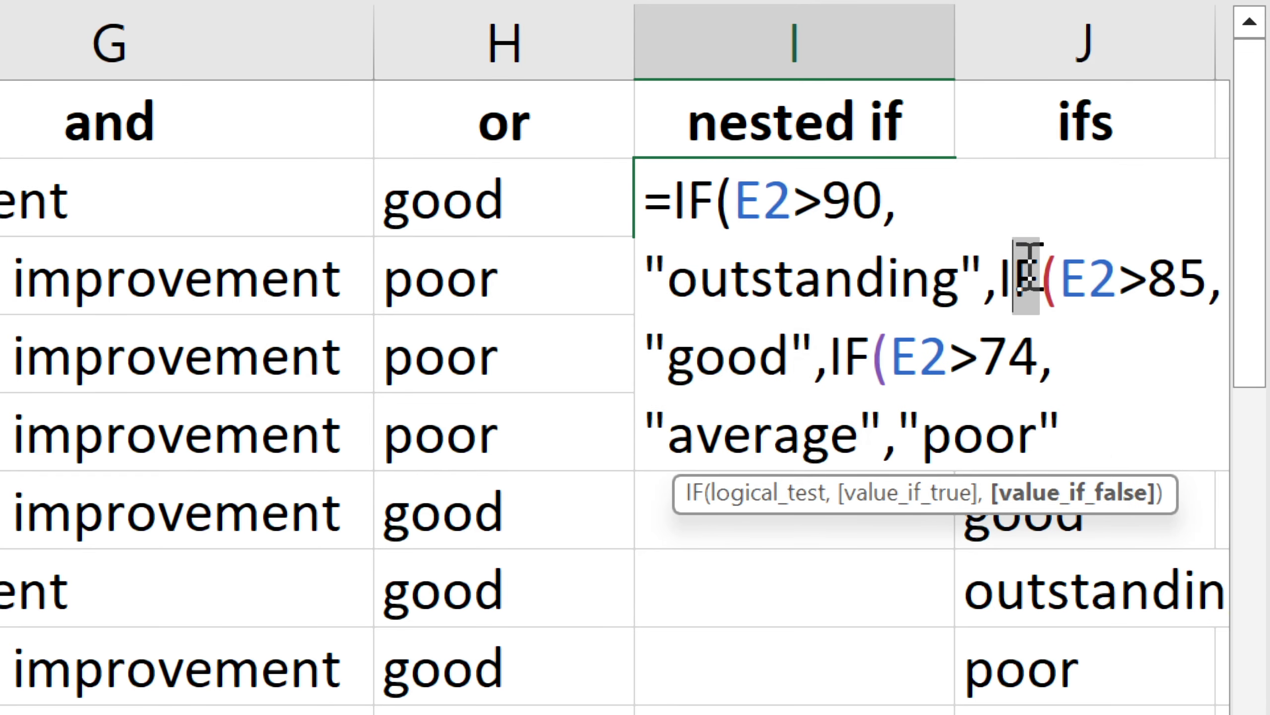
{"action": "left_click", "coordinate": [766, 496]}
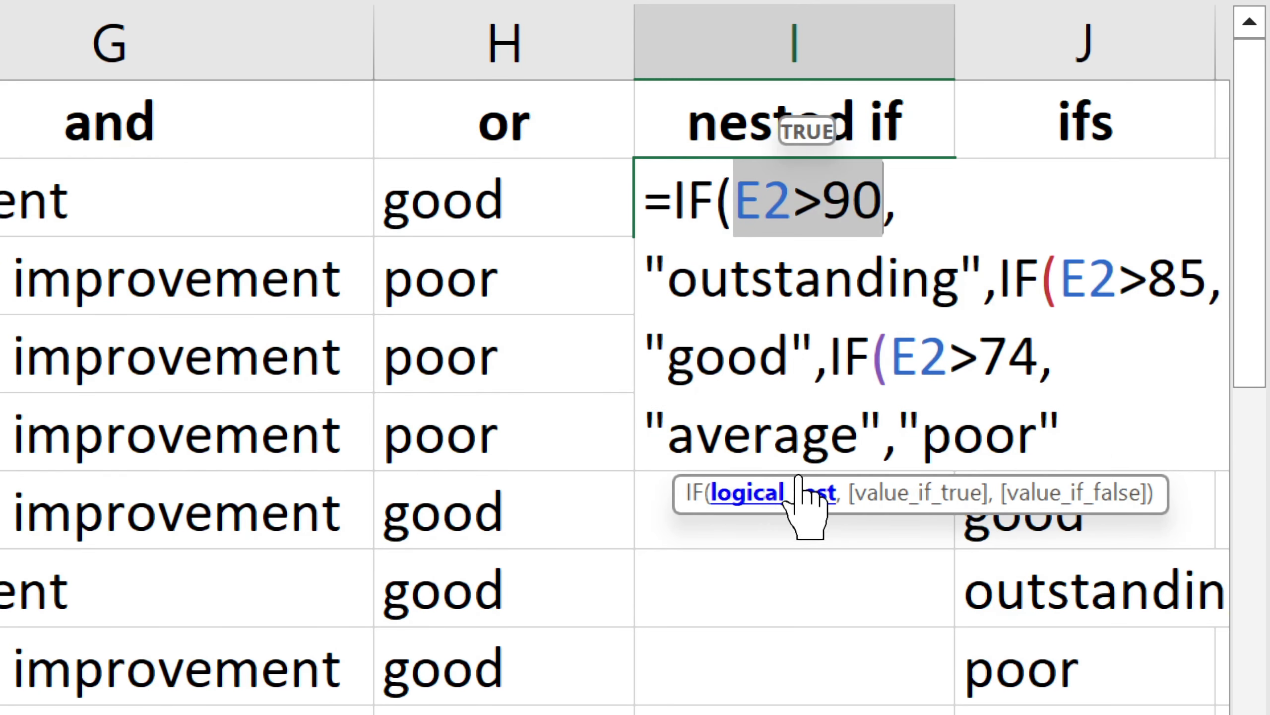
{"action": "left_click", "coordinate": [1113, 281]}
{"action": "left_click", "coordinate": [878, 495]}
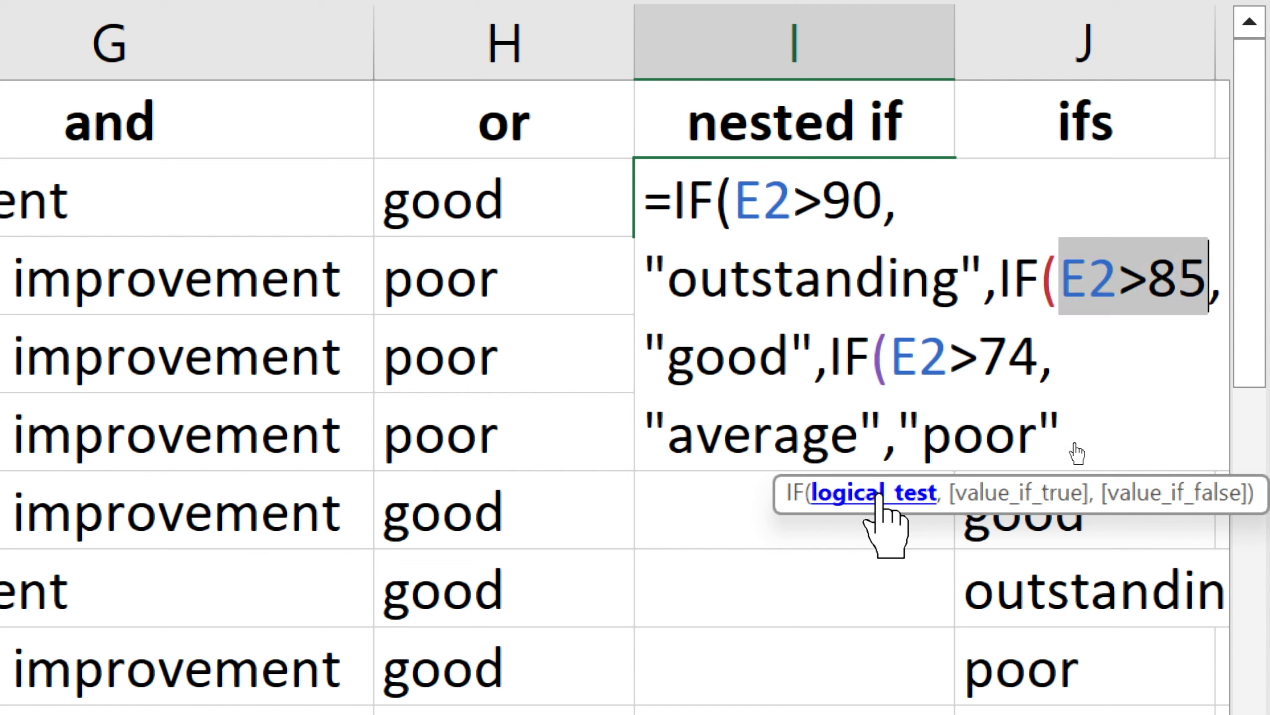
{"action": "left_click", "coordinate": [996, 493]}
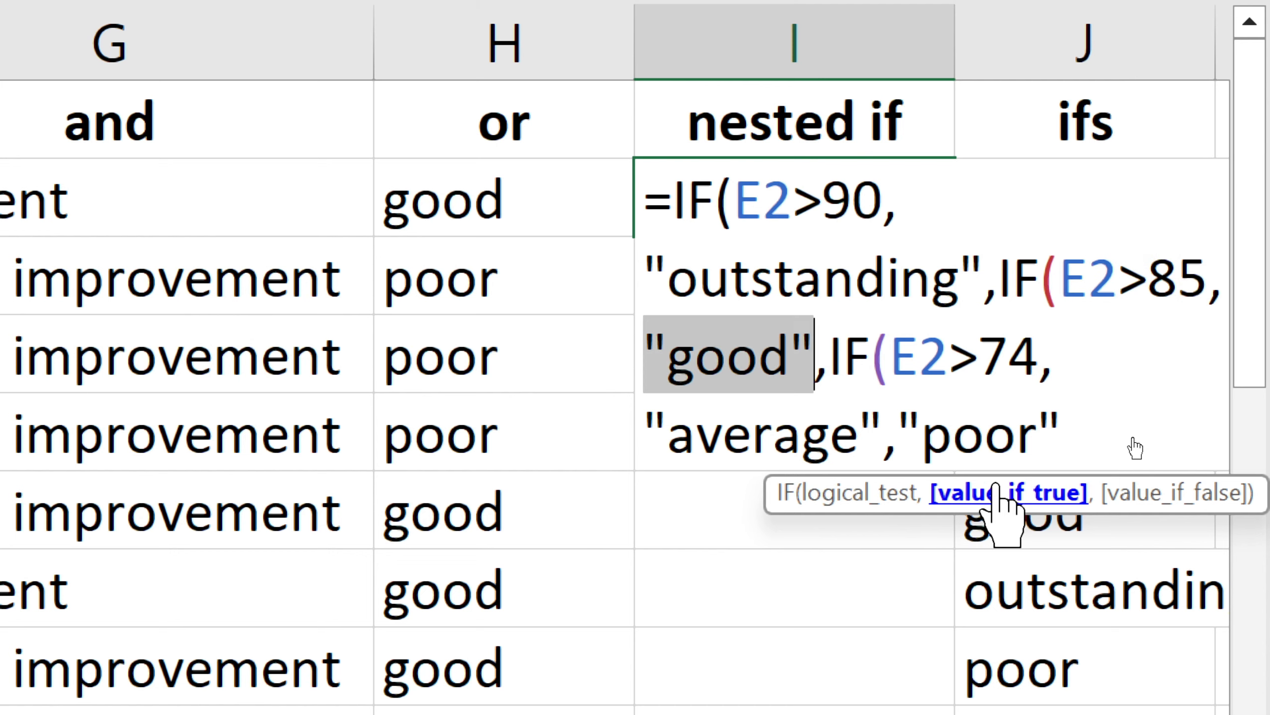
{"action": "left_click", "coordinate": [1168, 493]}
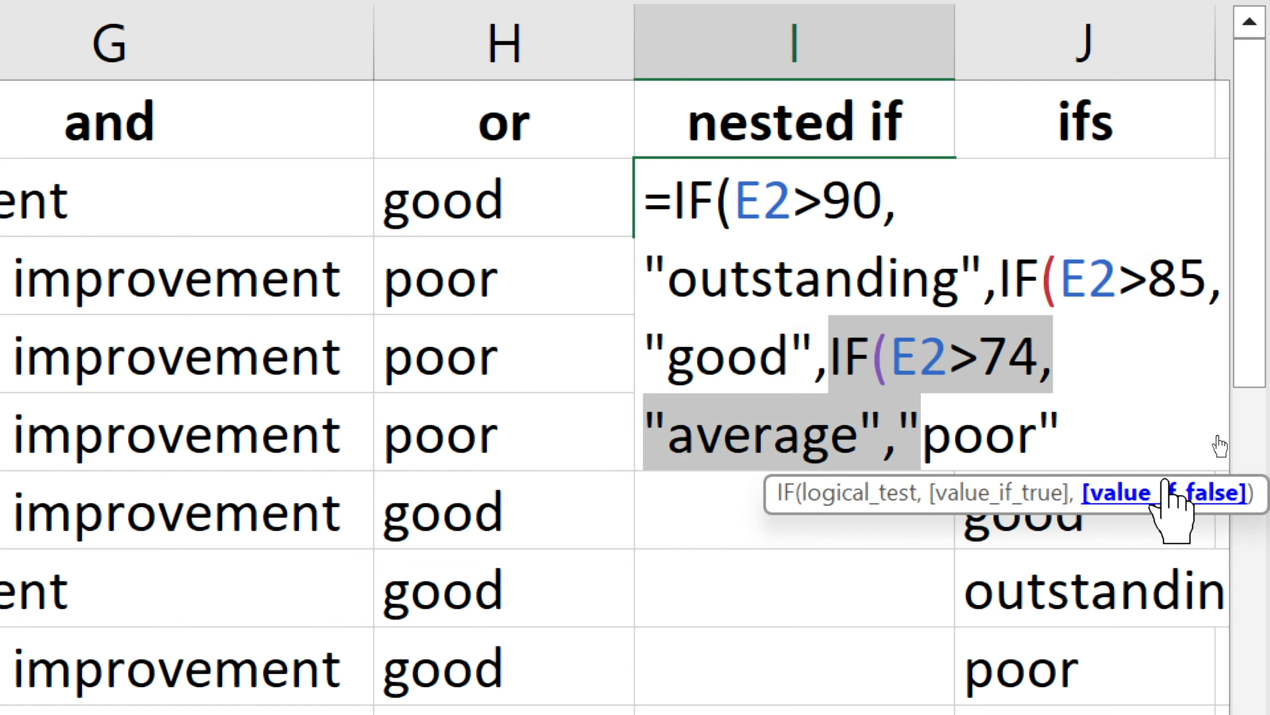
{"action": "left_click", "coordinate": [889, 358]}
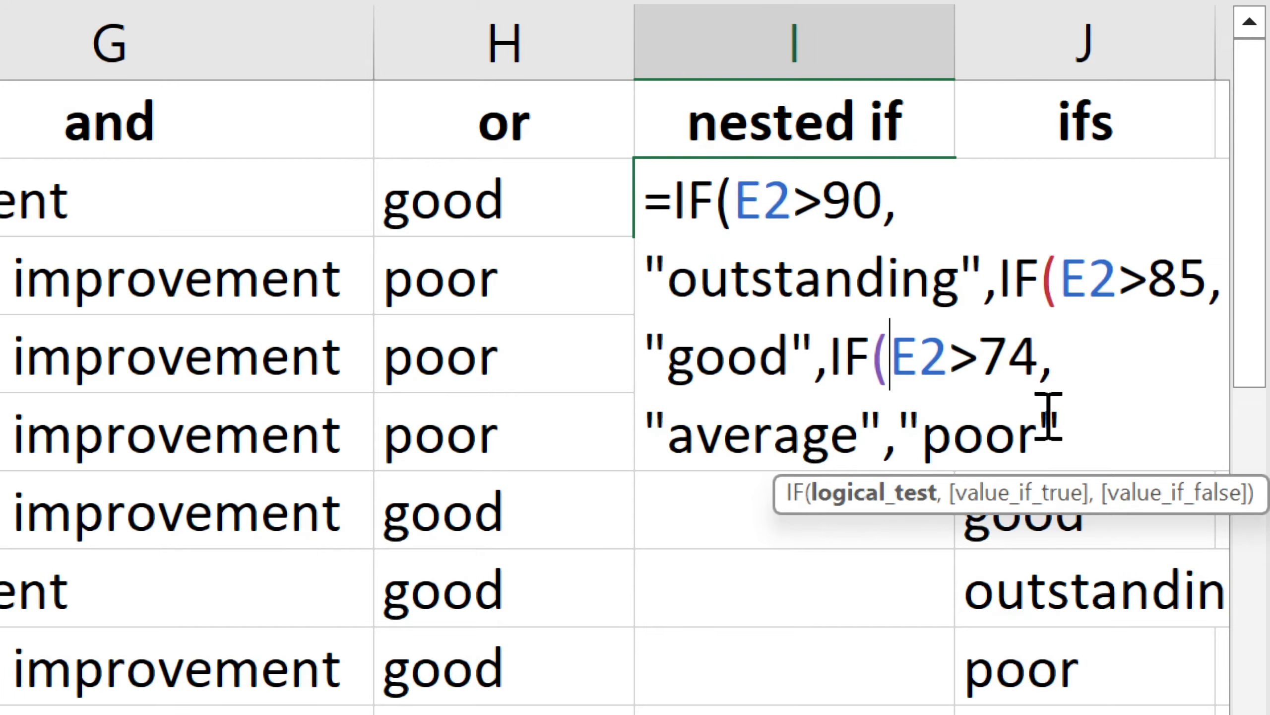
{"action": "left_click", "coordinate": [1020, 493]}
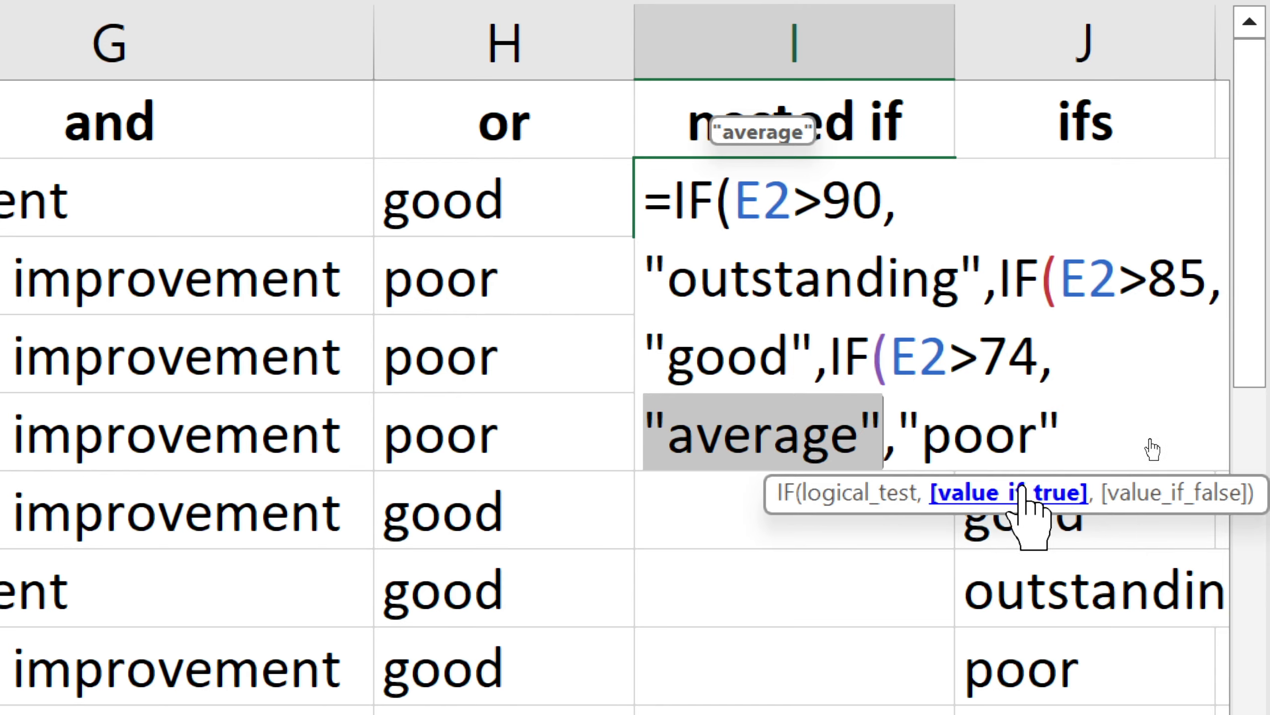
{"action": "left_click", "coordinate": [1138, 492]}
{"action": "left_click", "coordinate": [1134, 423]}
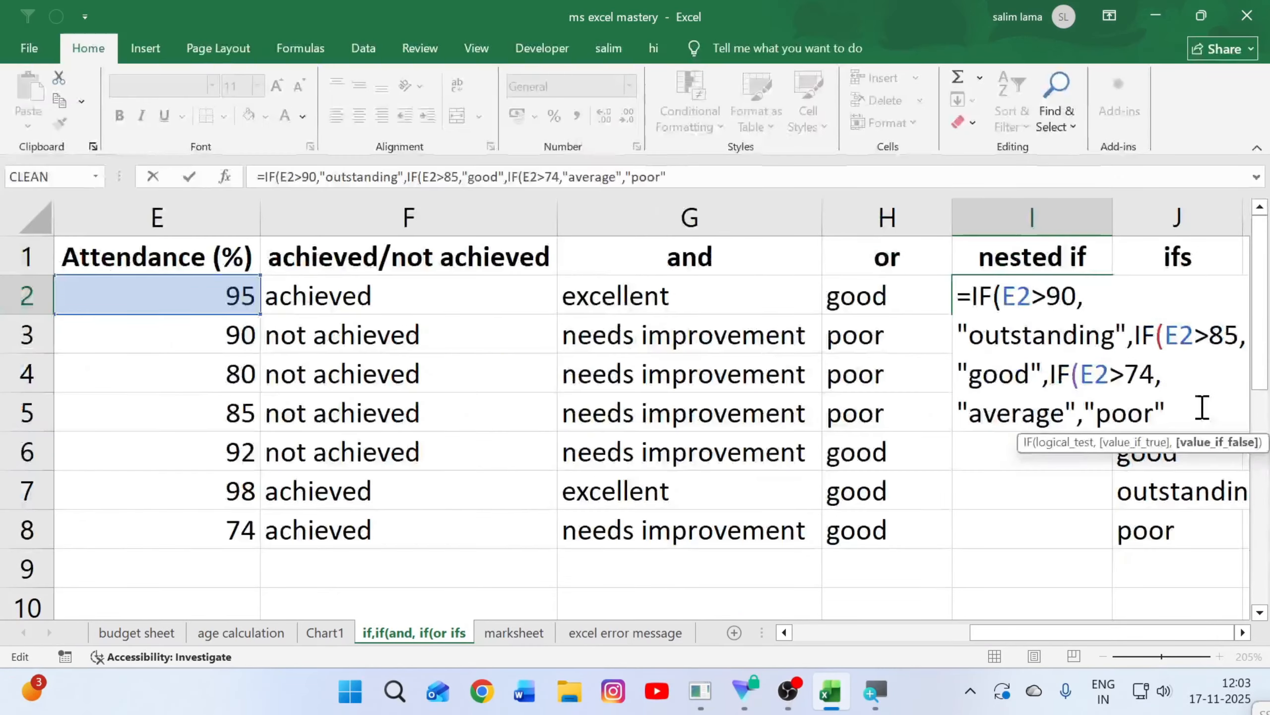
Step: Commit the nested IF formula in I2, accepting the suggested closing-parenthesis correction, and fill it down to I8
{"action": "key", "text": "Return"}
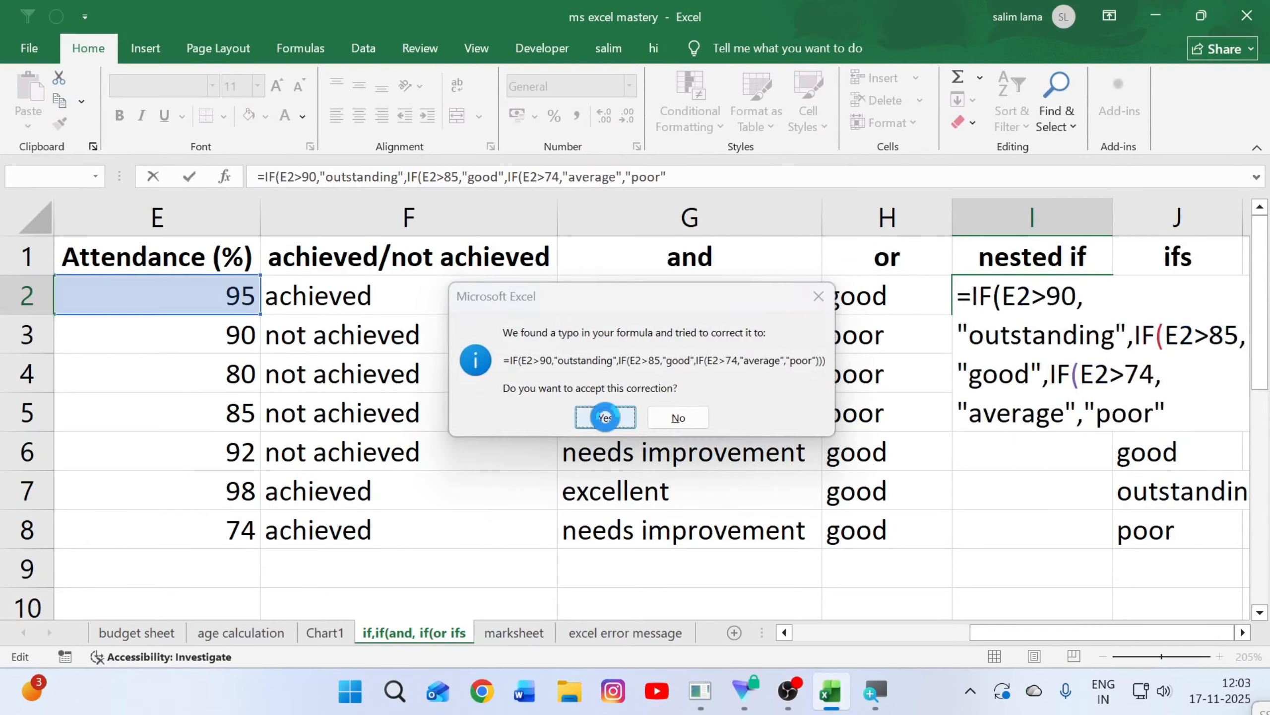
{"action": "left_click", "coordinate": [606, 417]}
{"action": "left_click", "coordinate": [1044, 296]}
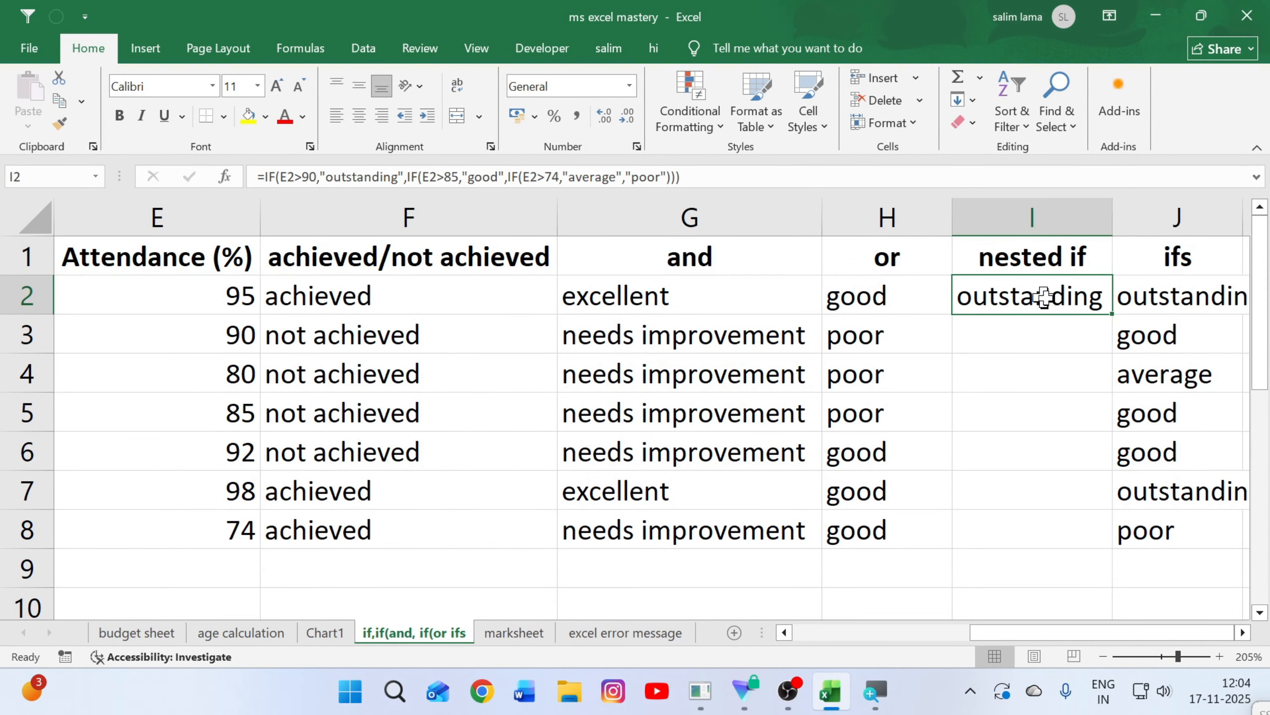
{"action": "double_click", "coordinate": [1113, 314]}
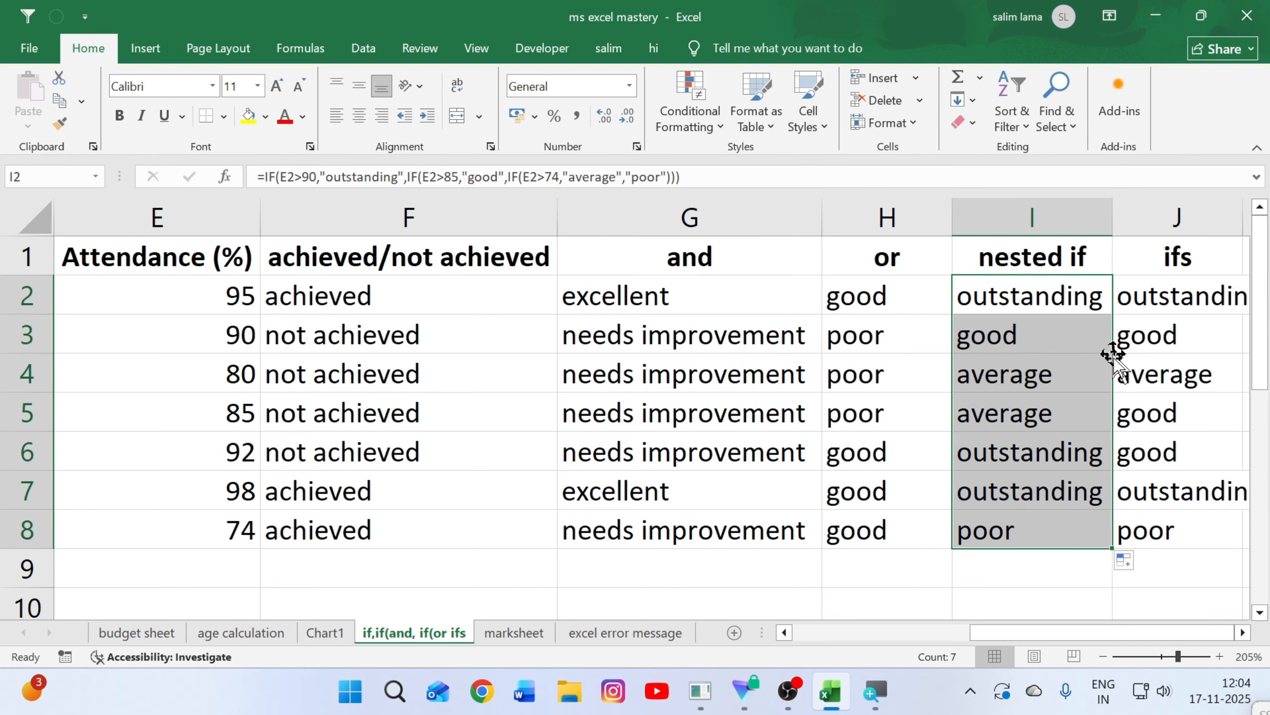
Step: Clear the existing contents of J2:J9 in the ifs column
{"action": "key", "text": "Right"}
{"action": "key", "text": "Right"}
{"action": "key", "text": "Right"}
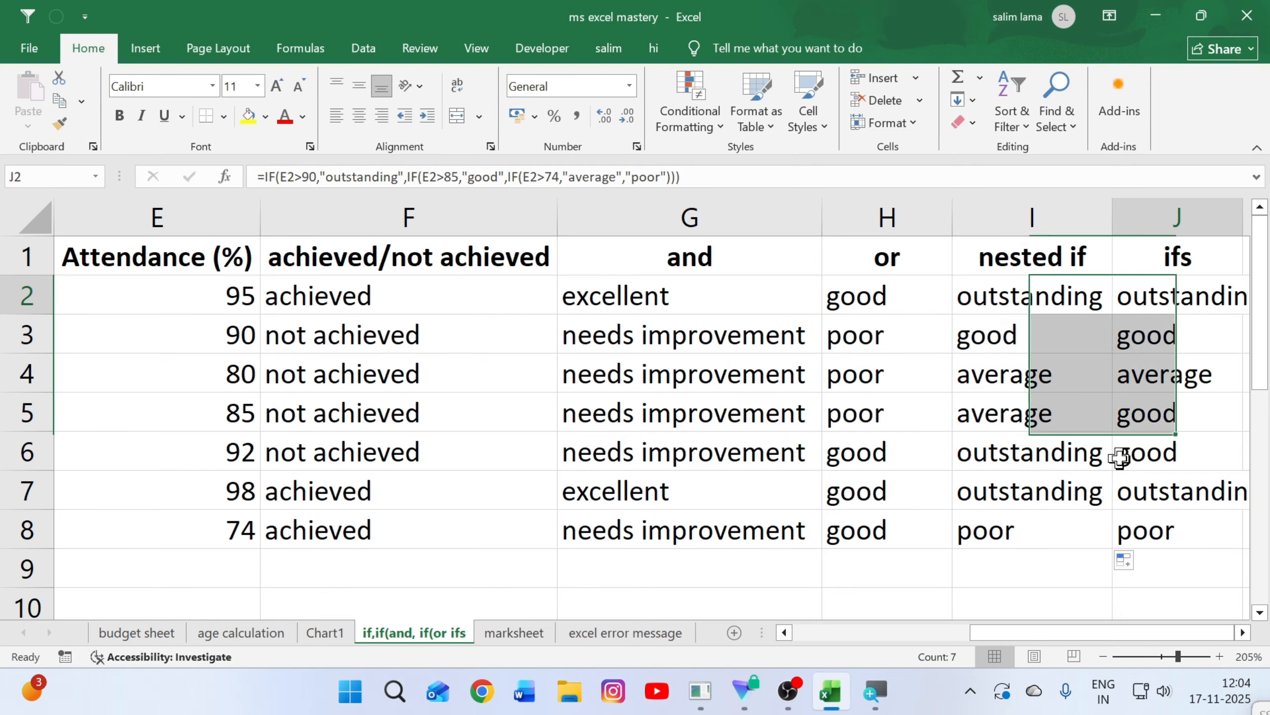
{"action": "key", "text": "Left"}
{"action": "key", "text": "Left"}
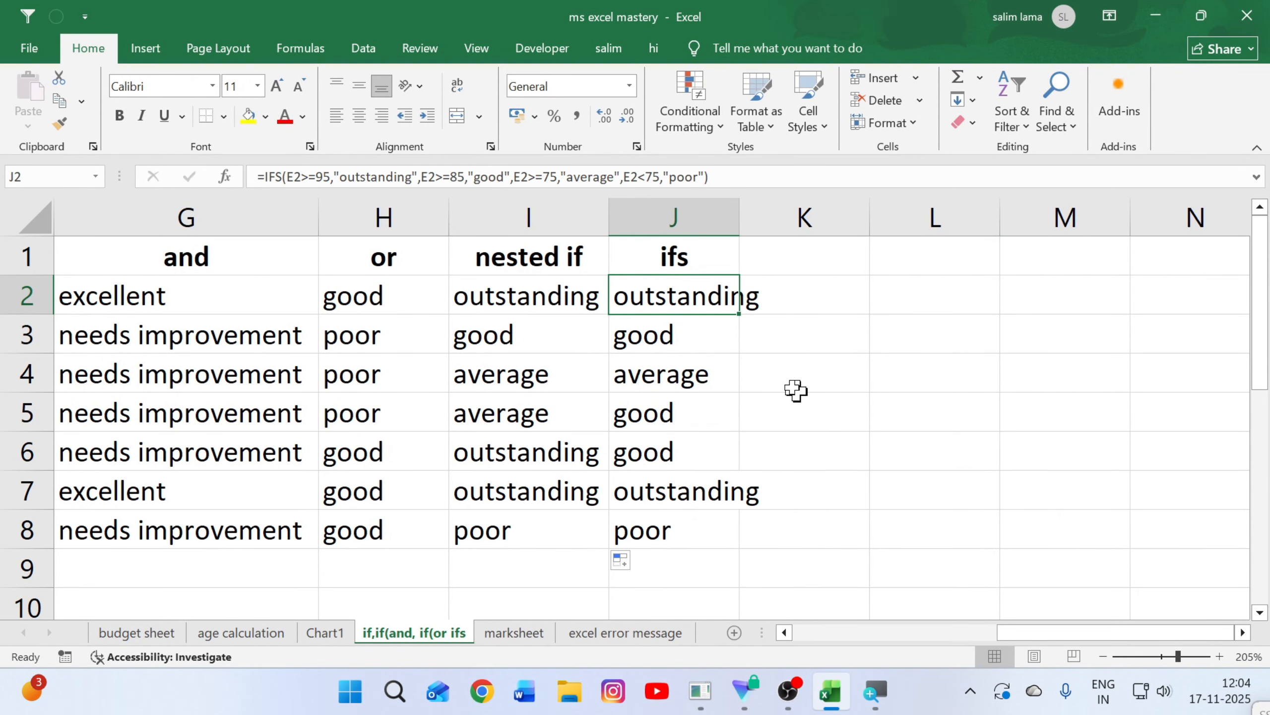
{"action": "left_click_drag", "start_coordinate": [668, 302], "coordinate": [649, 553]}
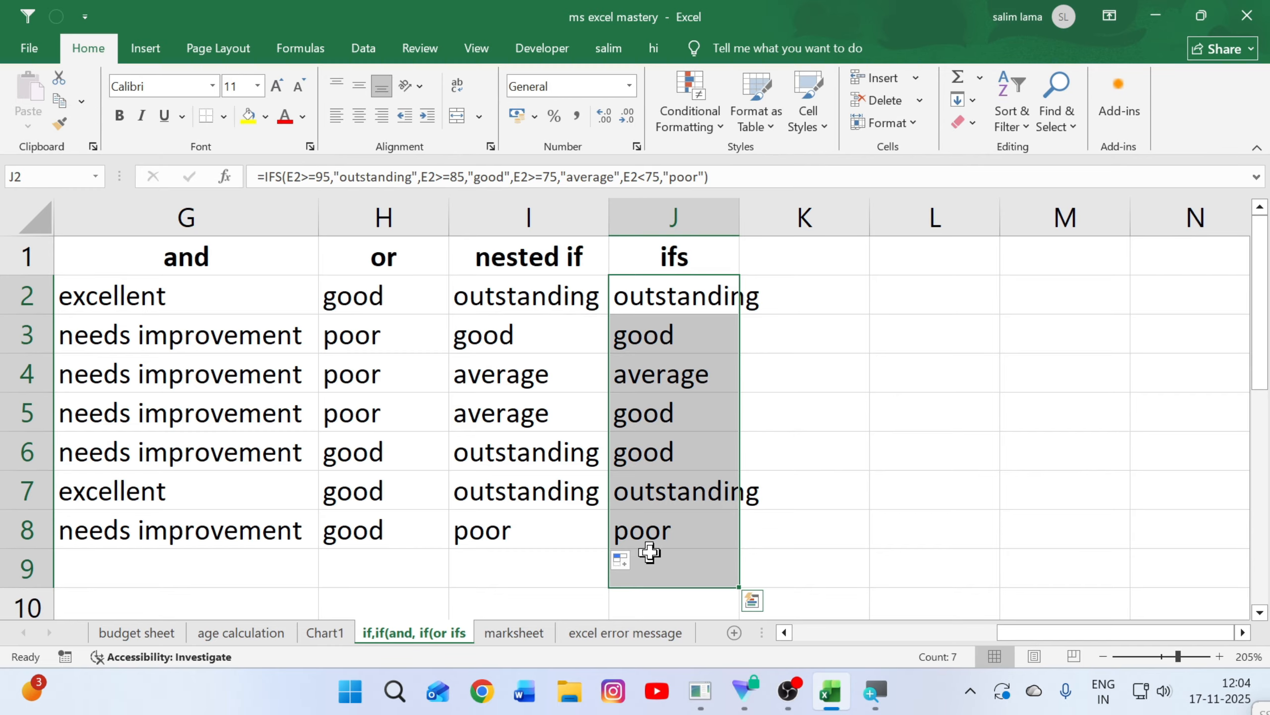
{"action": "key", "text": "Delete"}
Step: Start an IFS formula in J2 with attendance cell E2 as the beginning of its first logical test
{"action": "key", "text": "Left"}
{"action": "key", "text": "Left"}
{"action": "key", "text": "Left"}
{"action": "key", "text": "Left"}
{"action": "key", "text": "Left"}
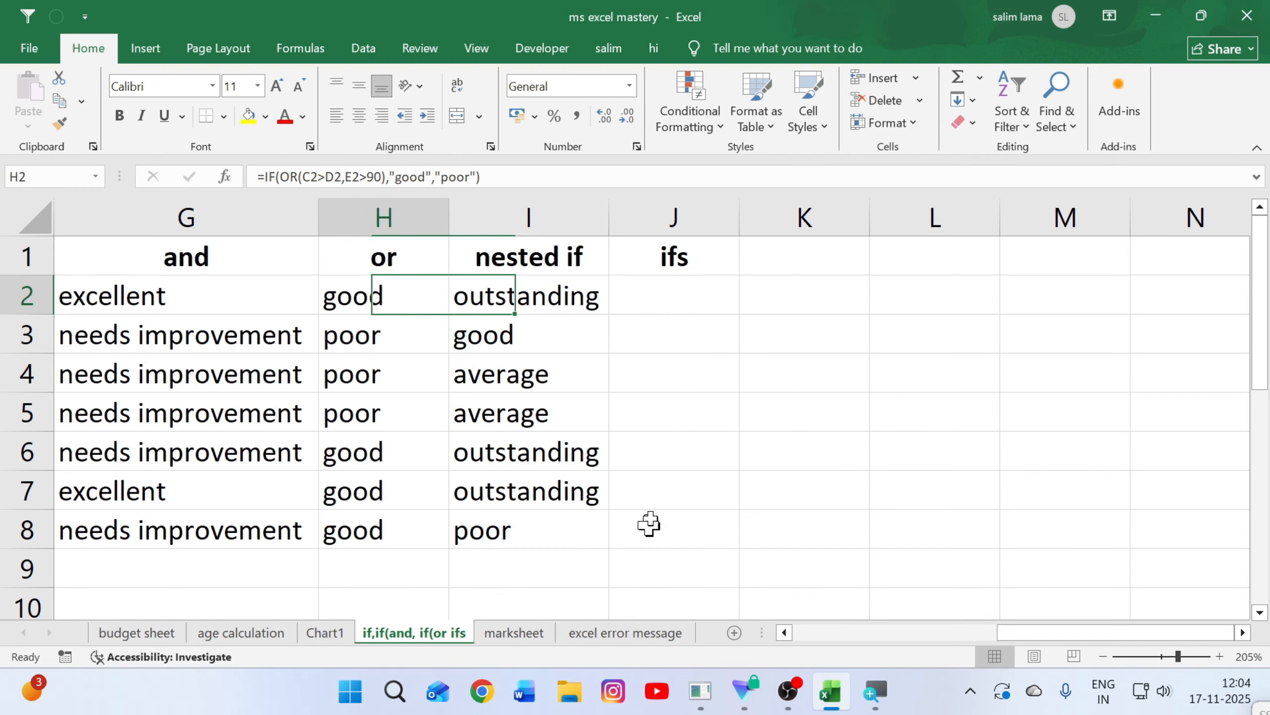
{"action": "key", "text": "Right"}
{"action": "key", "text": "Right"}
{"action": "key", "text": "Right"}
{"action": "key", "text": "Right"}
{"action": "key", "text": "Right"}
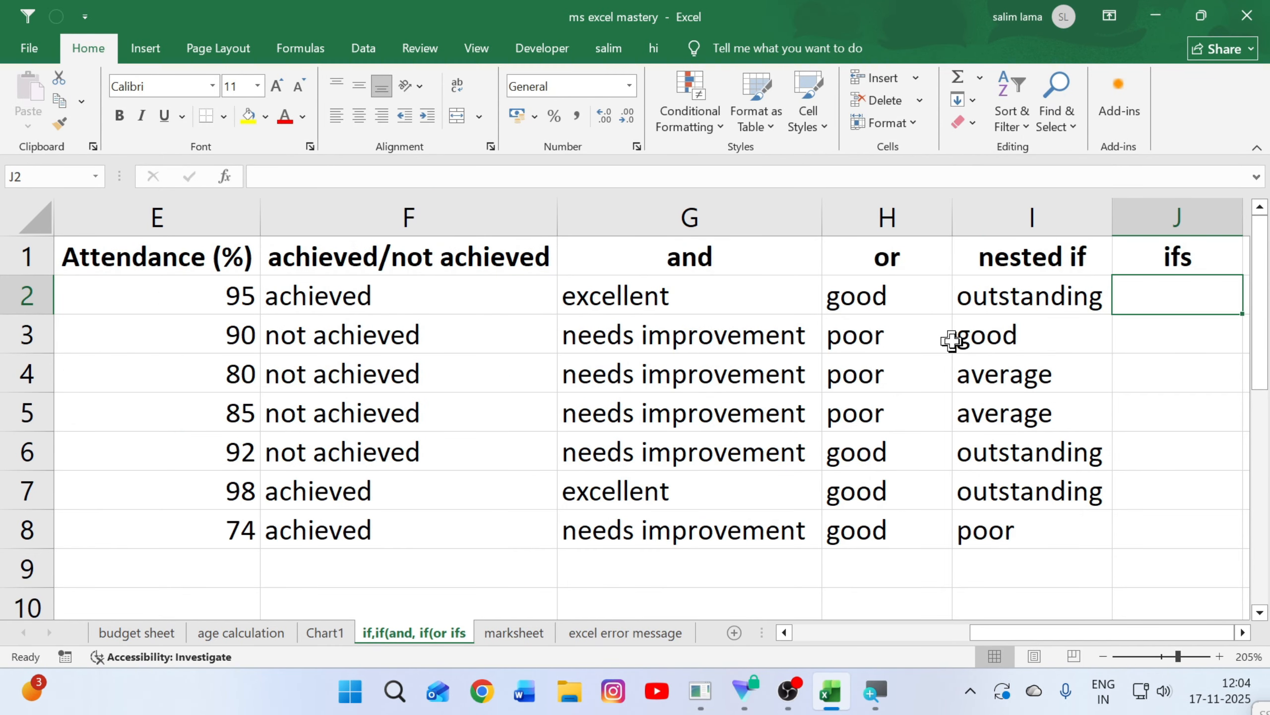
{"action": "type", "text": "=ifs"}
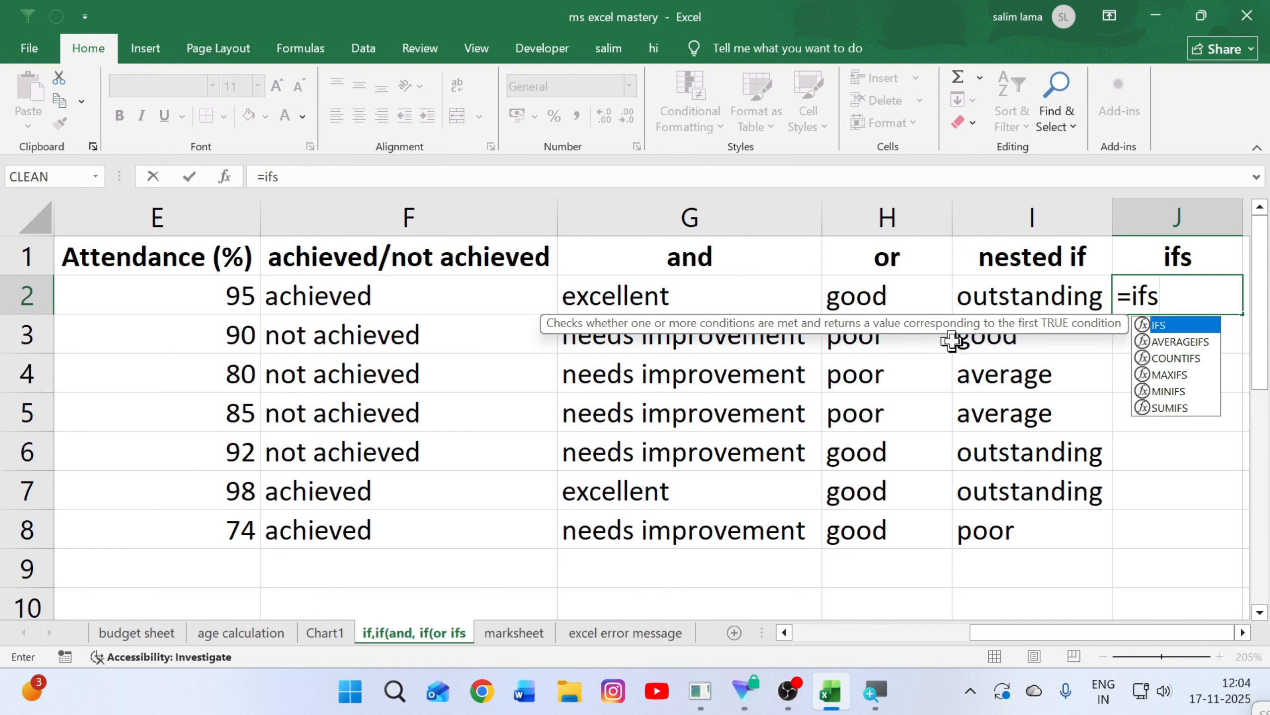
{"action": "key", "text": "Tab"}
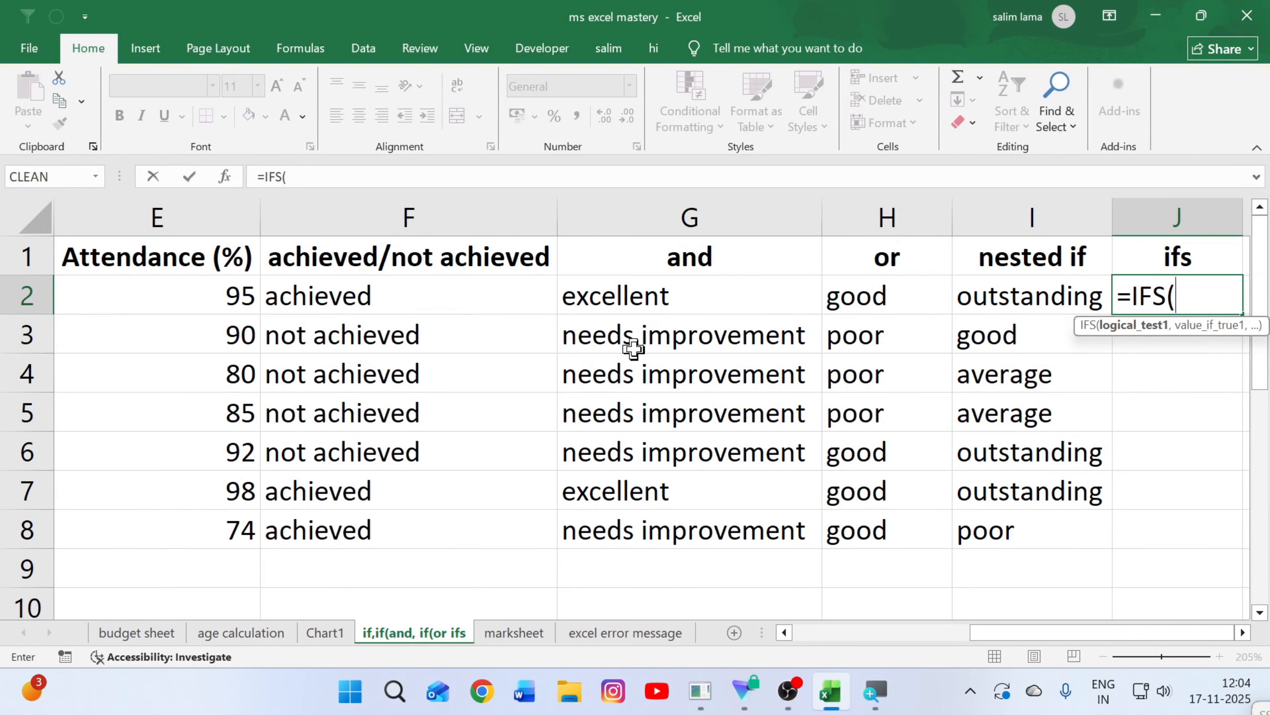
{"action": "left_click", "coordinate": [187, 305]}
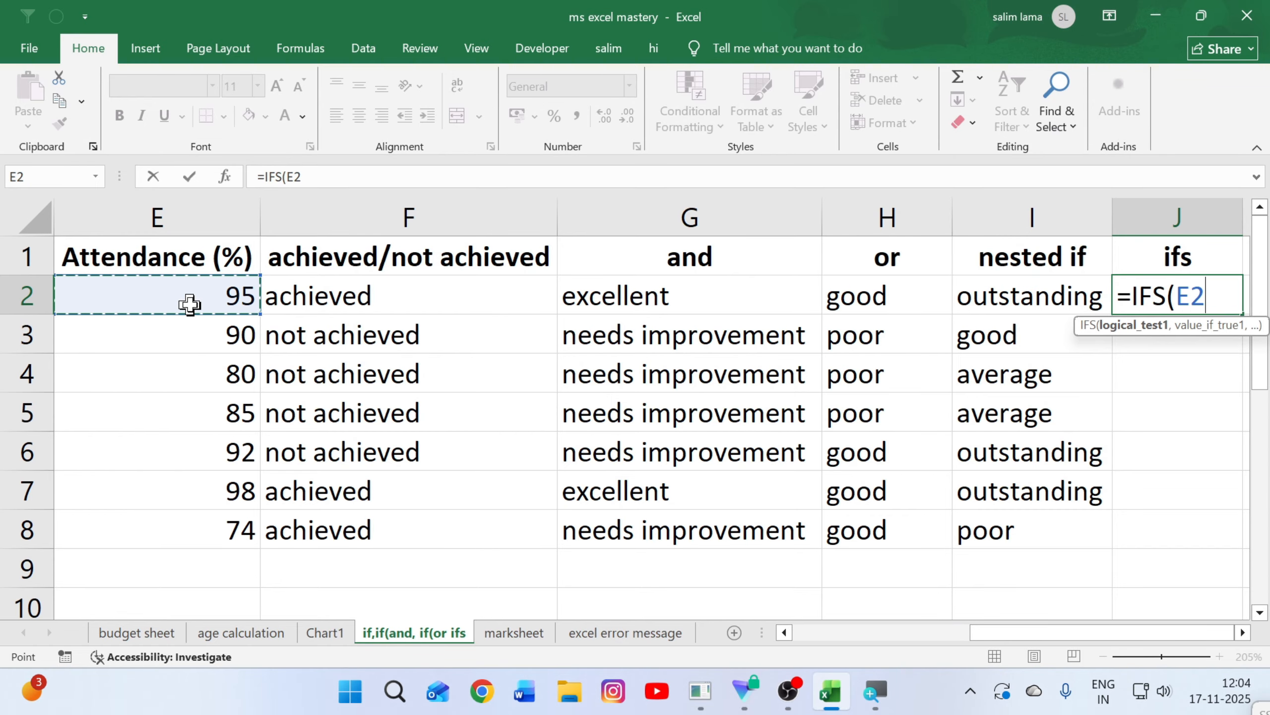
Step: Complete the first IFS condition in J2 so that attendance E2>95 returns "outstanding"
{"action": "type", "text": ">9"}
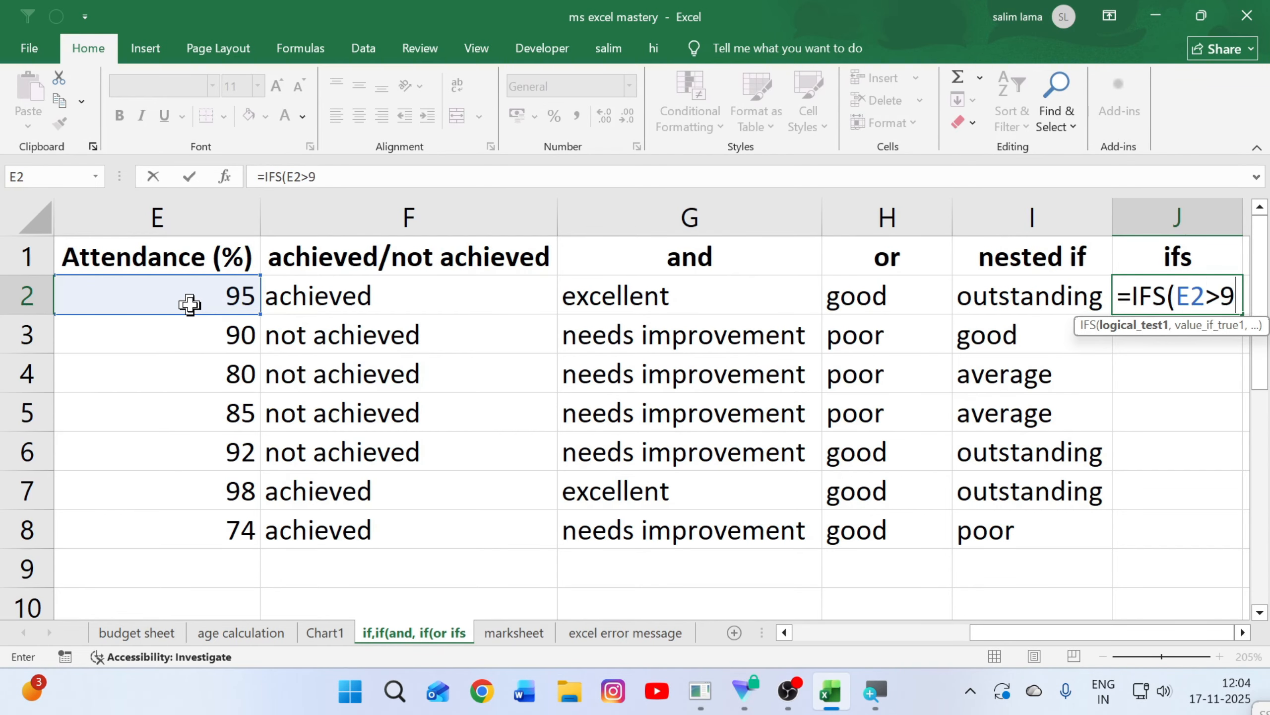
{"action": "type", "text": "0,"}
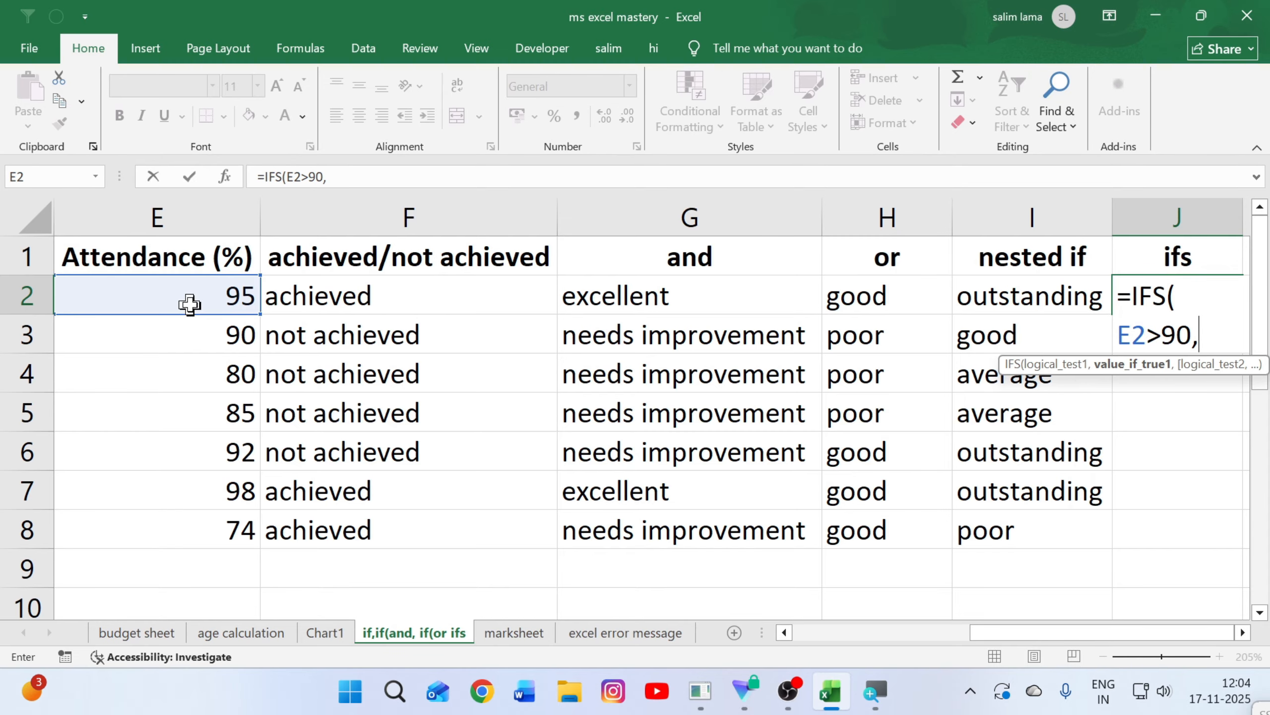
{"action": "key", "text": "BackSpace"}
{"action": "key", "text": "BackSpace"}
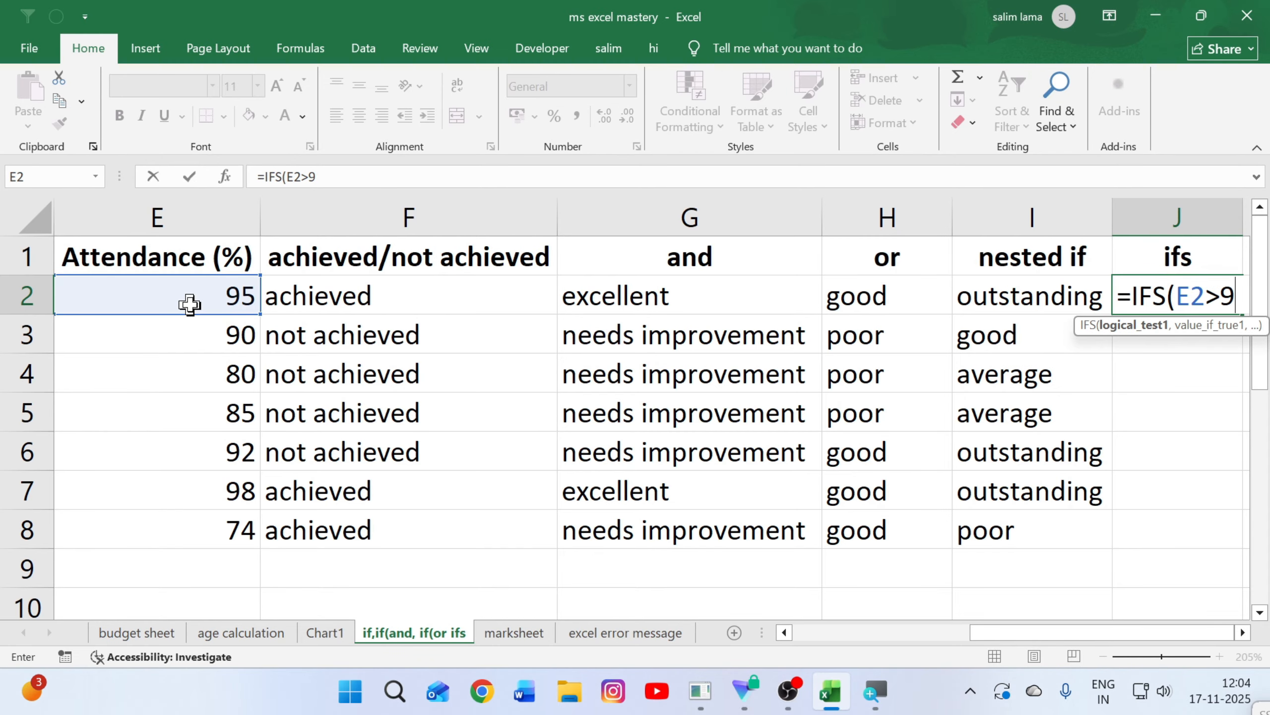
{"action": "key", "text": "BackSpace"}
{"action": "type", "text": "98"}
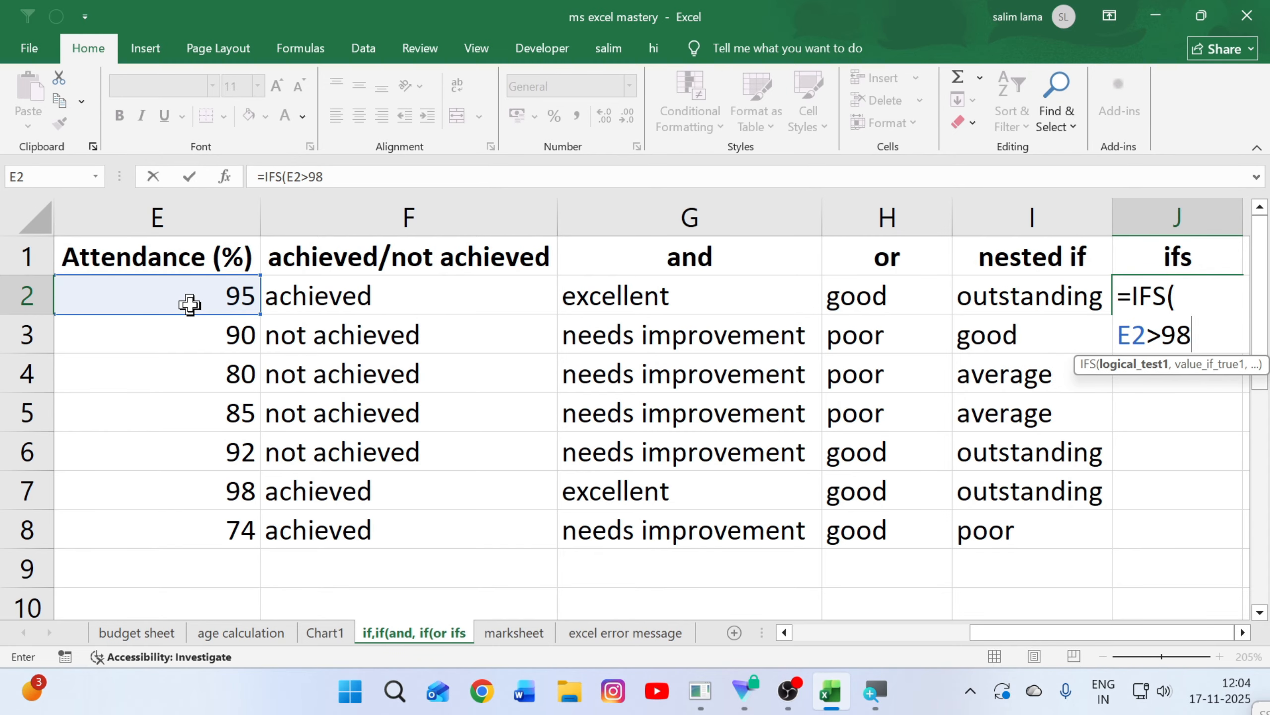
{"action": "key", "text": "BackSpace"}
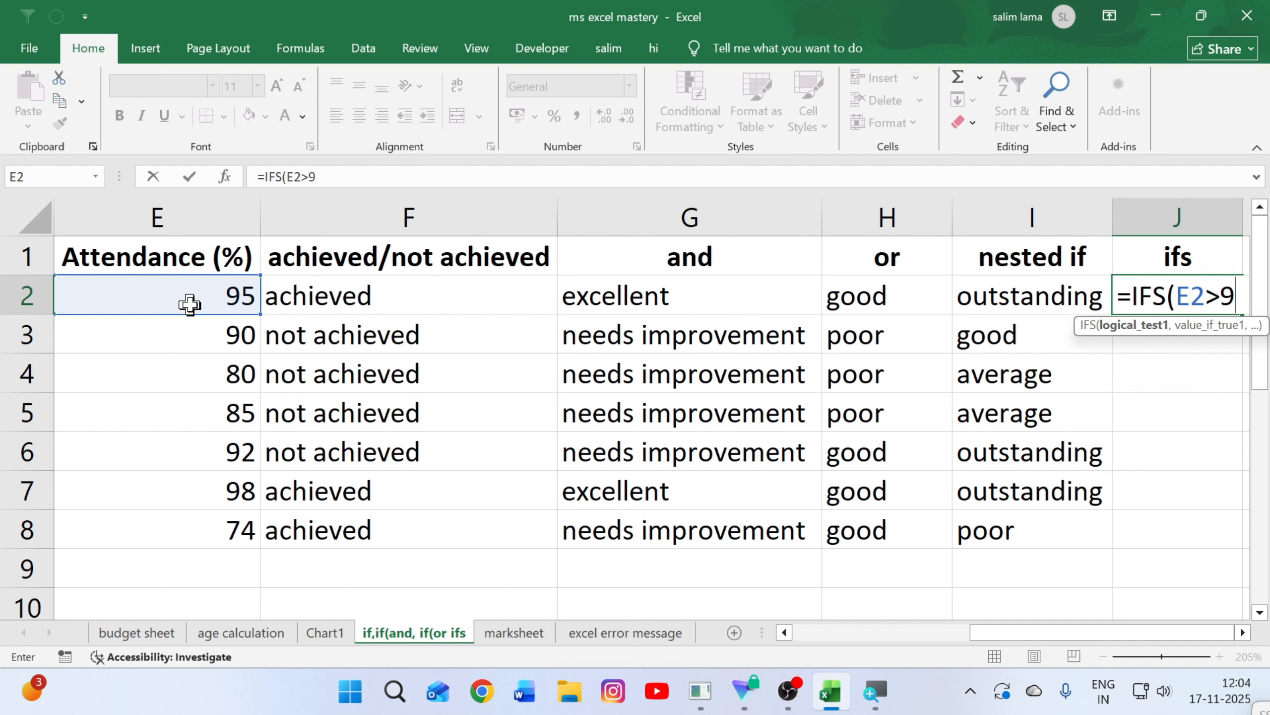
{"action": "type", "text": "8,"}
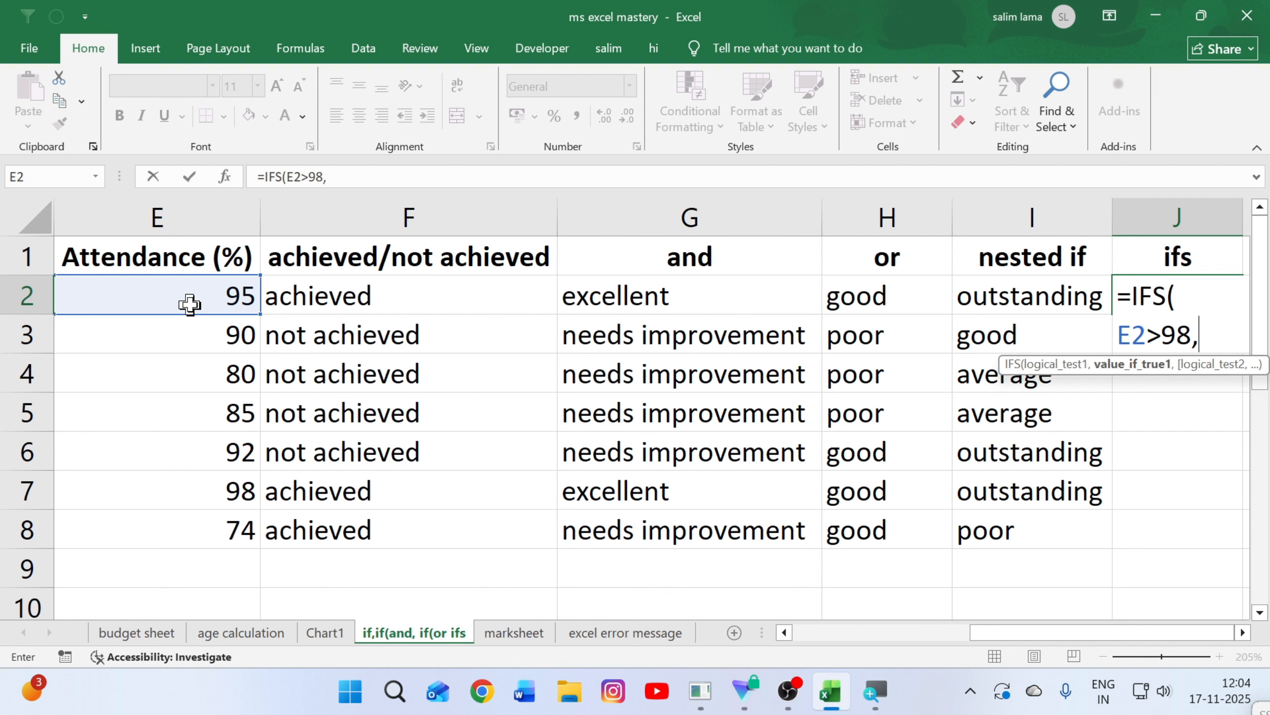
{"action": "key", "text": "BackSpace"}
{"action": "key", "text": "BackSpace"}
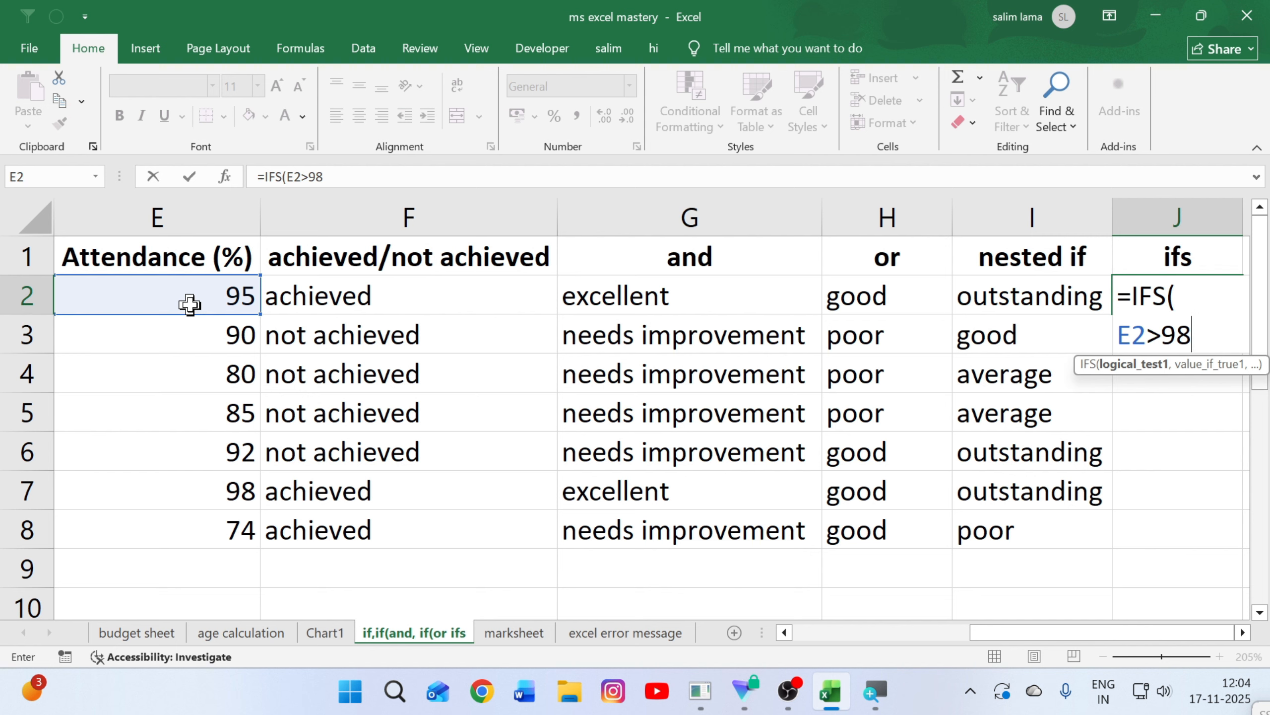
{"action": "type", "text": "5,\""}
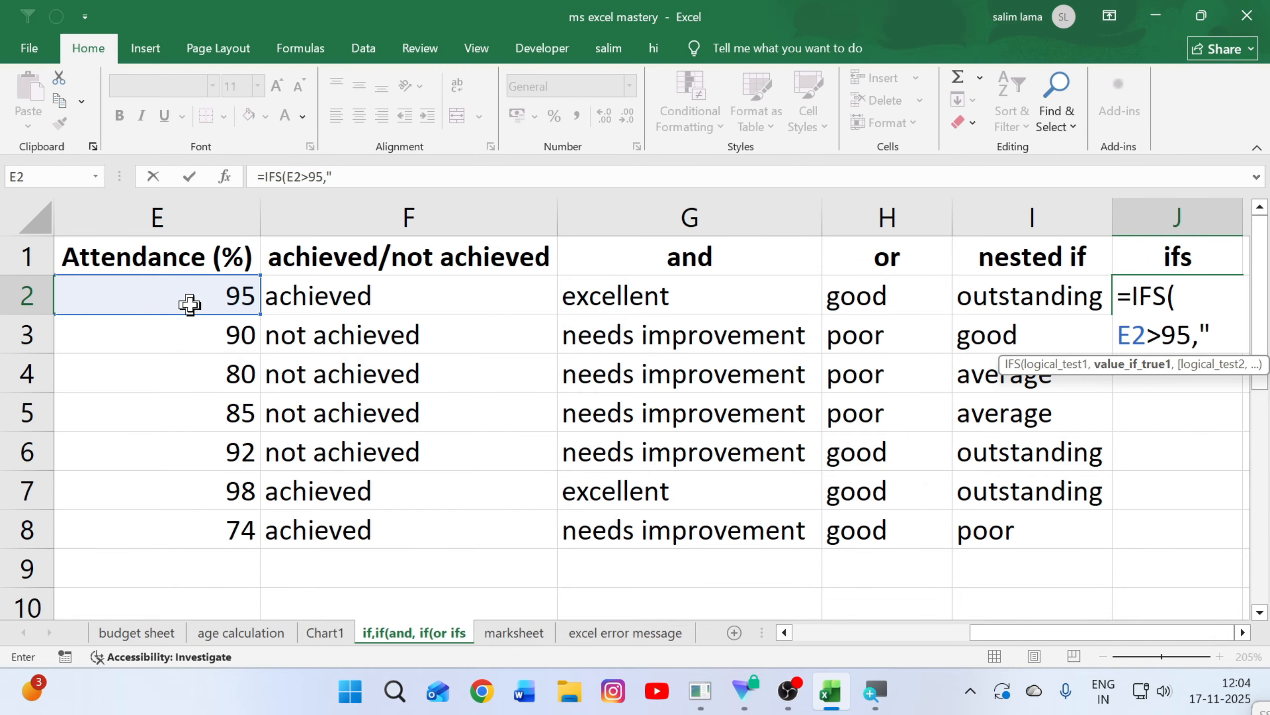
{"action": "type", "text": "outstanding\","}
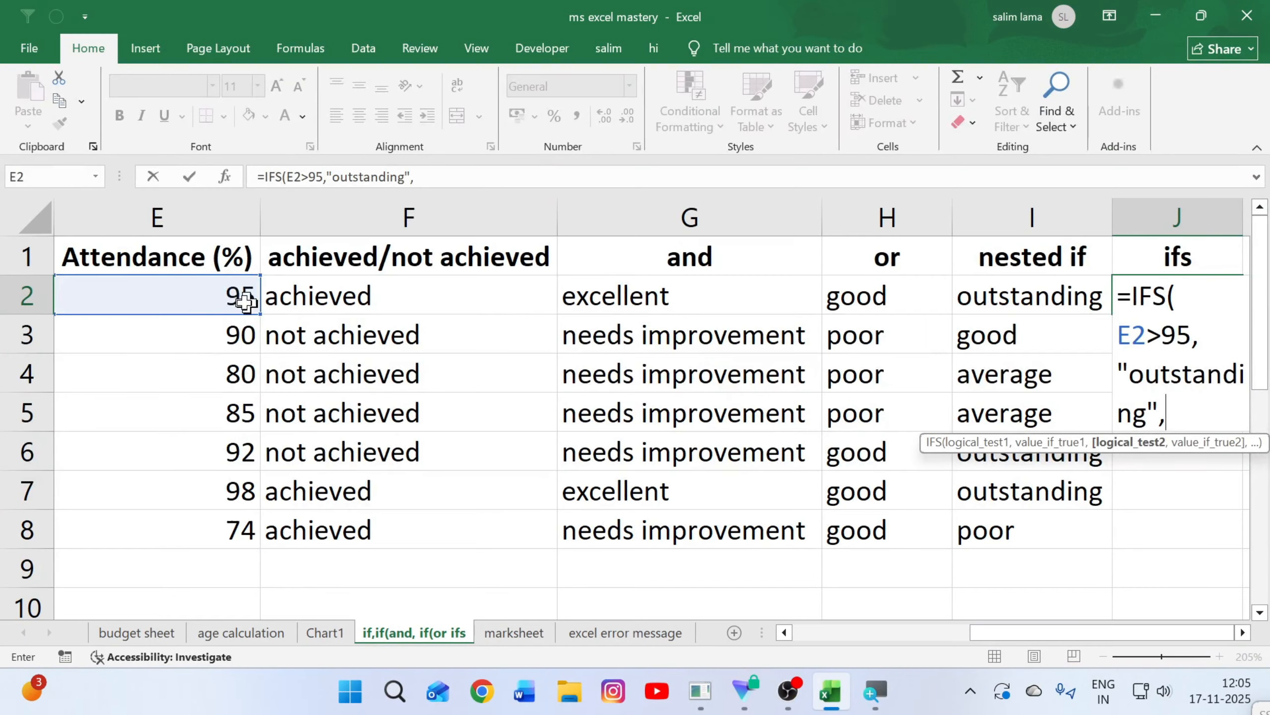
Step: Add a second condition to the IFS formula so that E2>84 returns "good"
{"action": "left_click", "coordinate": [192, 305]}
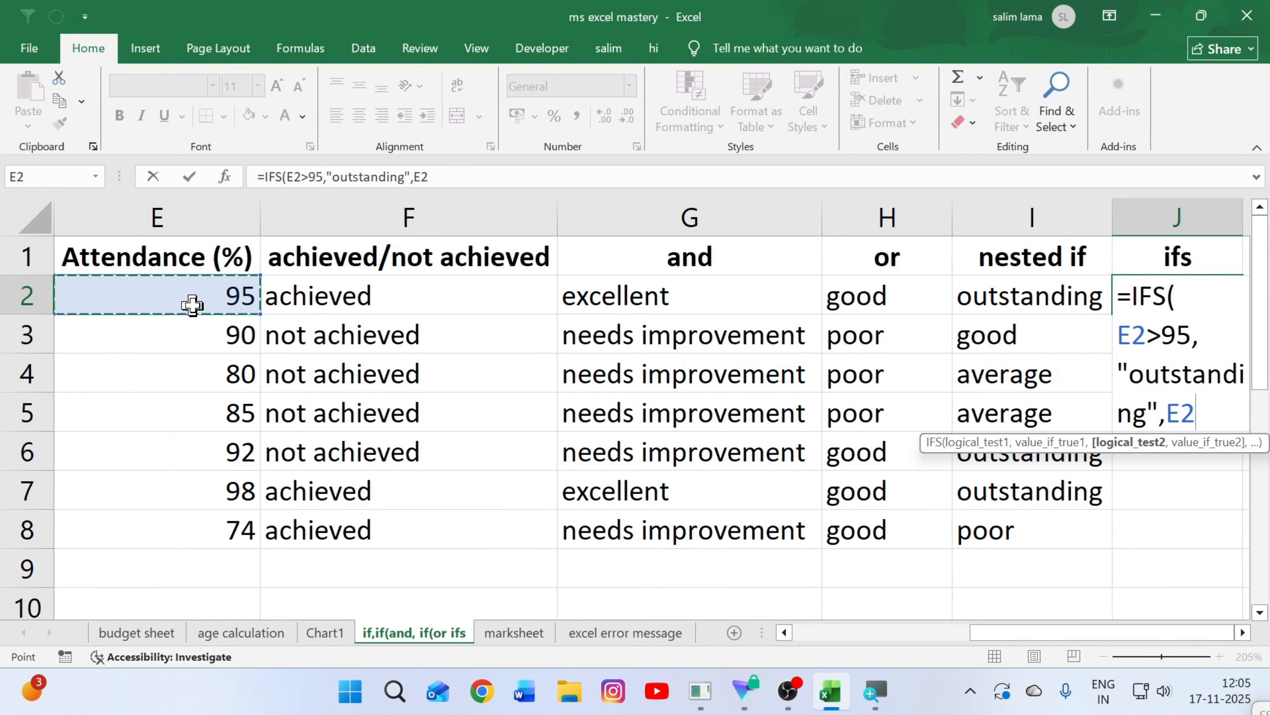
{"action": "type", "text": ">"}
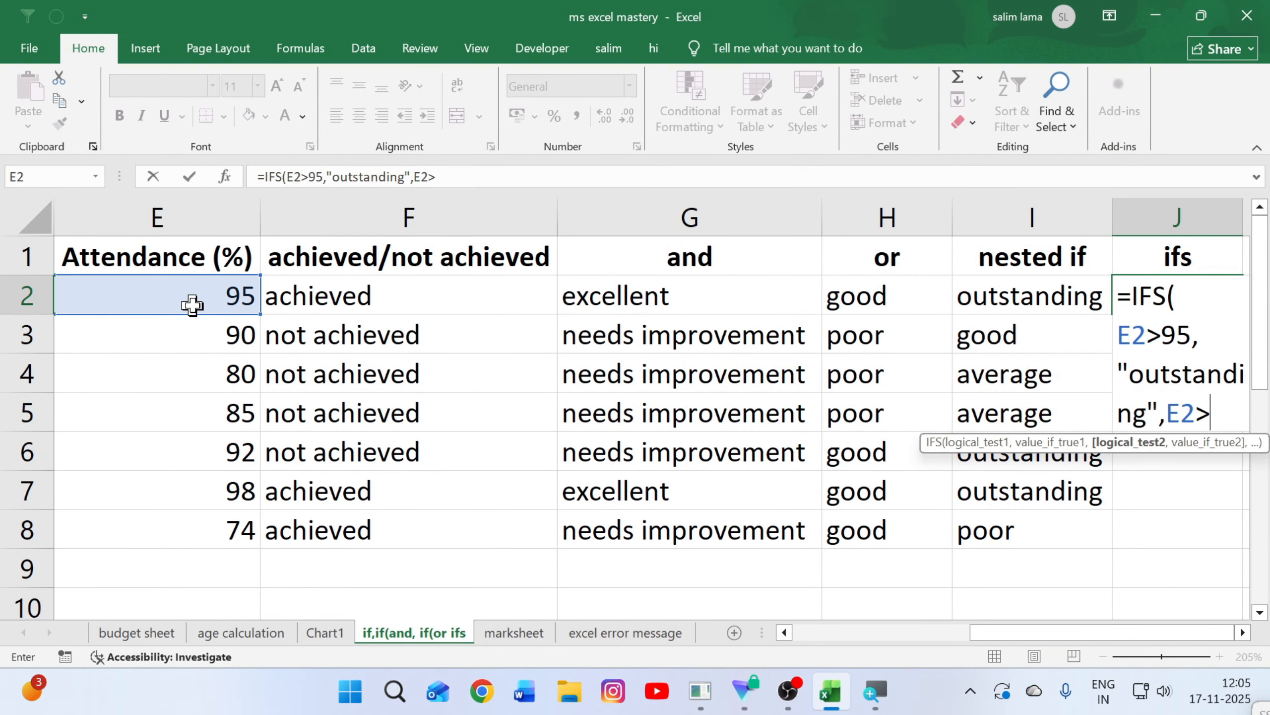
{"action": "type", "text": "84,\""}
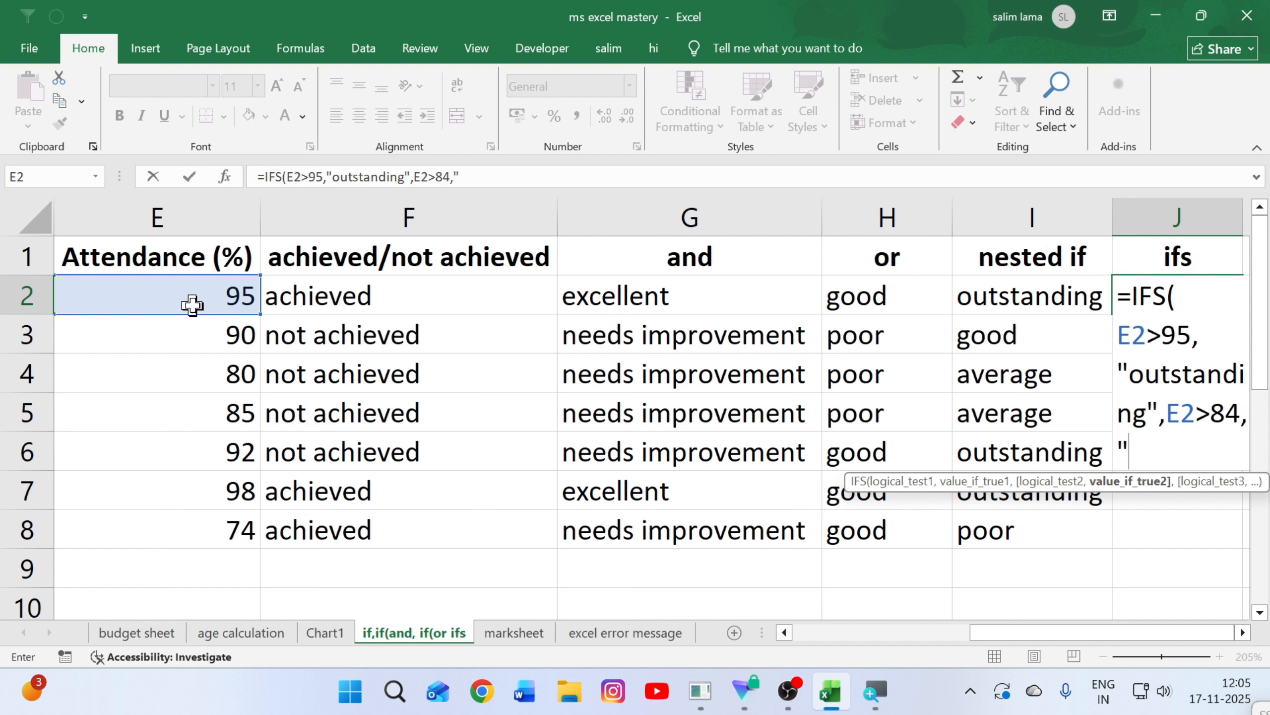
{"action": "type", "text": "good\","}
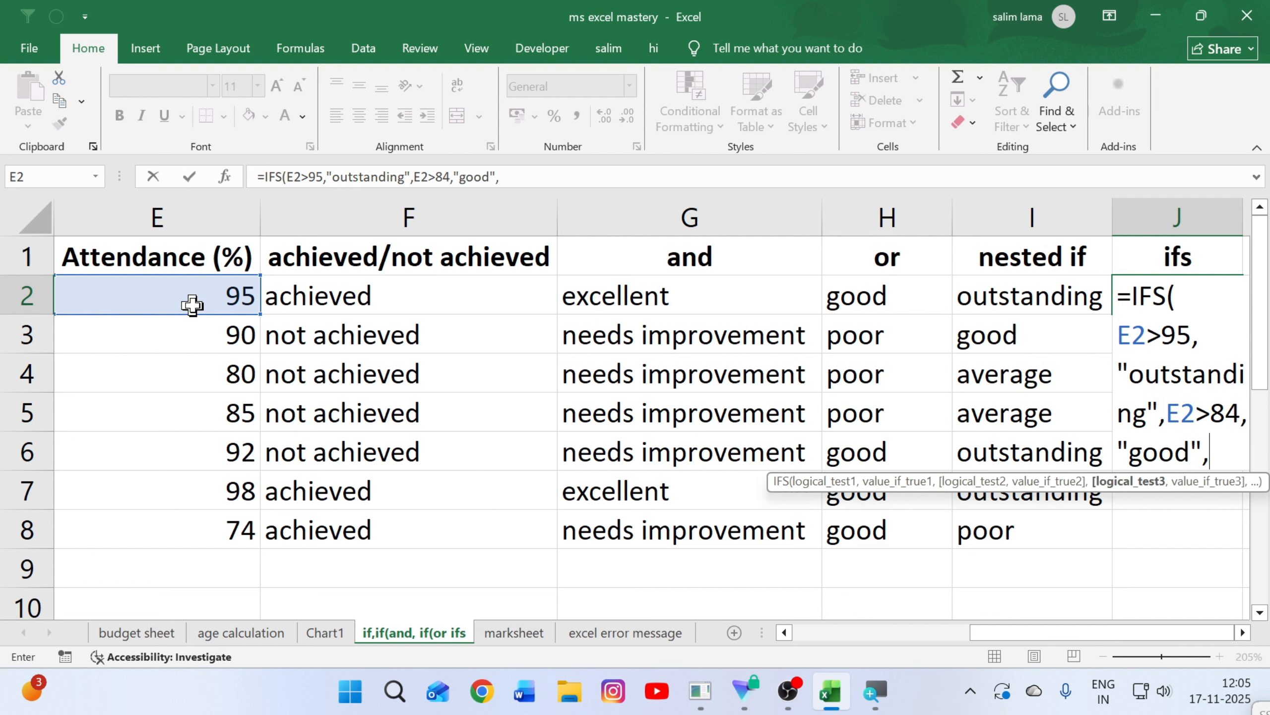
Step: Add a third condition to the IFS formula so that E2>74 returns "average"
{"action": "left_click", "coordinate": [158, 291]}
{"action": "type", "text": ">"}
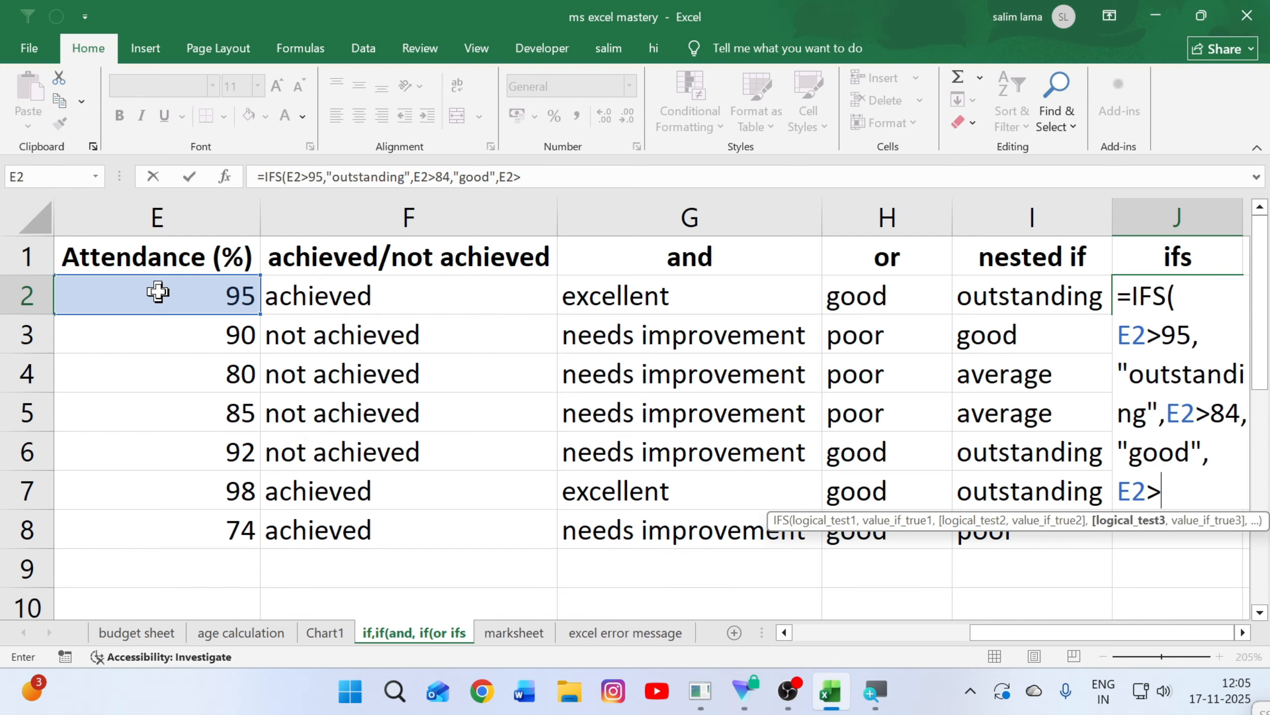
{"action": "type", "text": "74,\""}
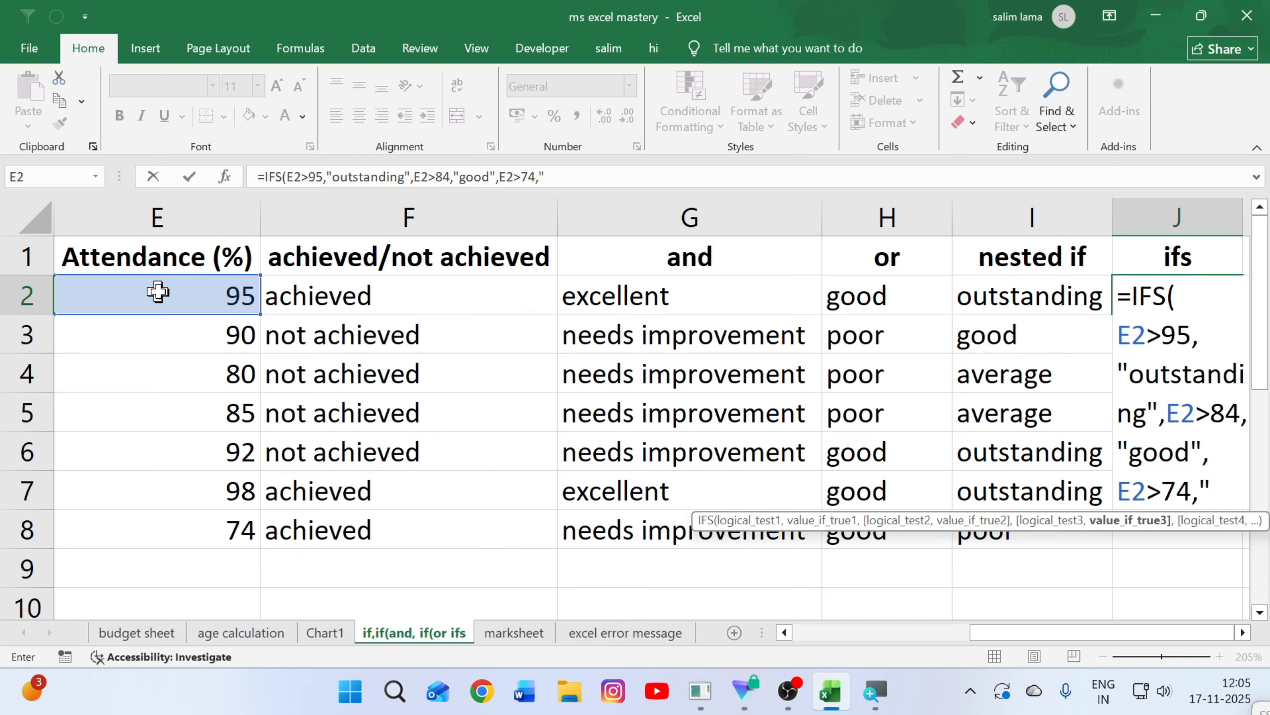
{"action": "type", "text": "average"}
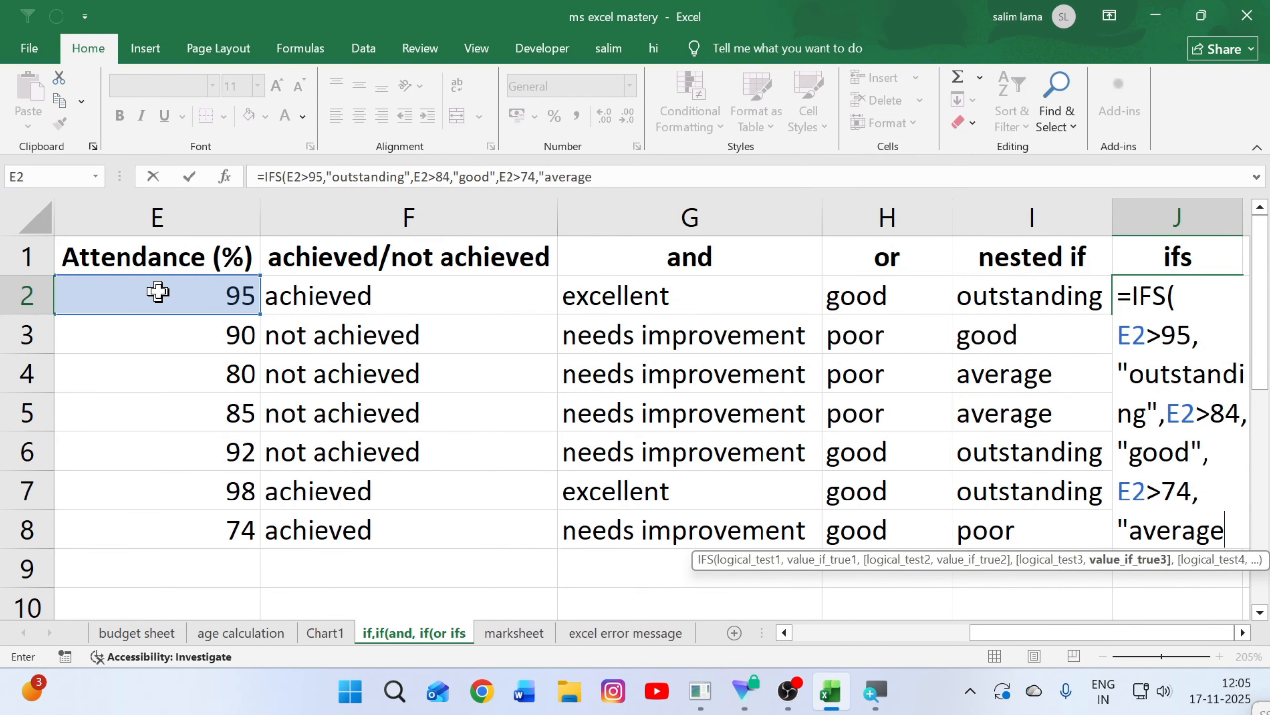
{"action": "type", "text": "\","}
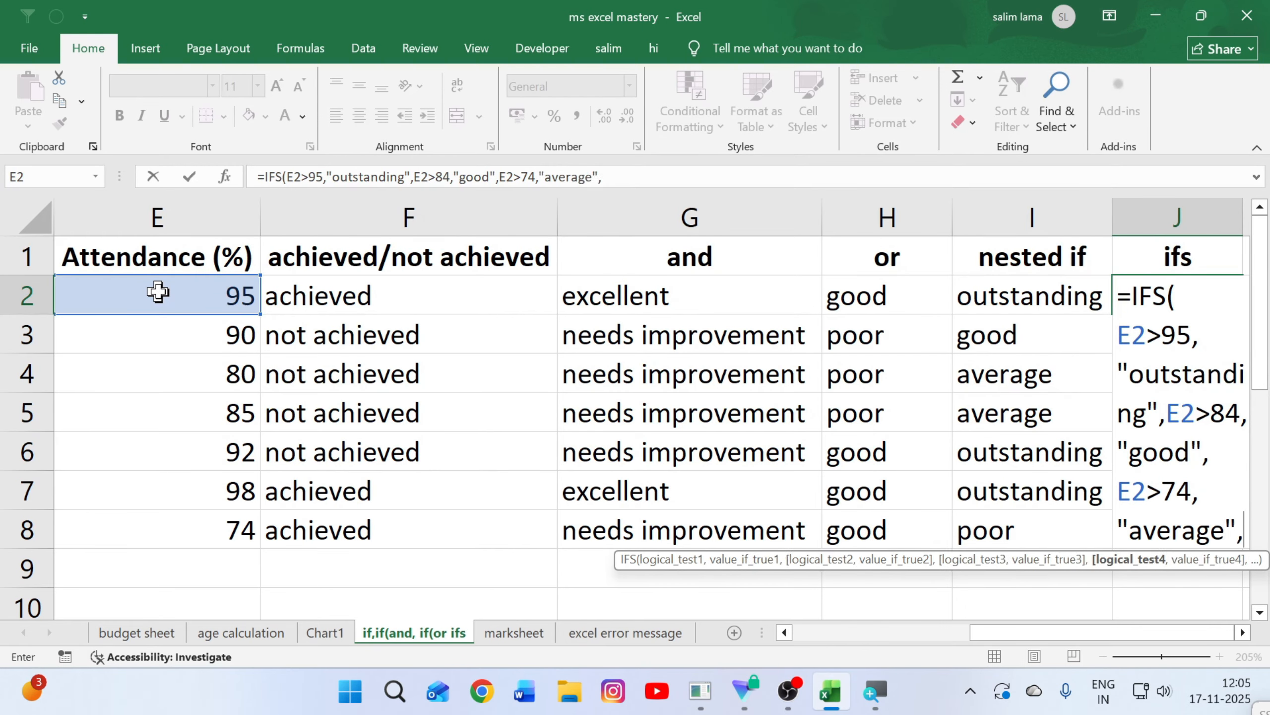
Step: Add a fourth condition to the IFS formula so that E2<=74 returns "poor"
{"action": "left_click", "coordinate": [116, 297]}
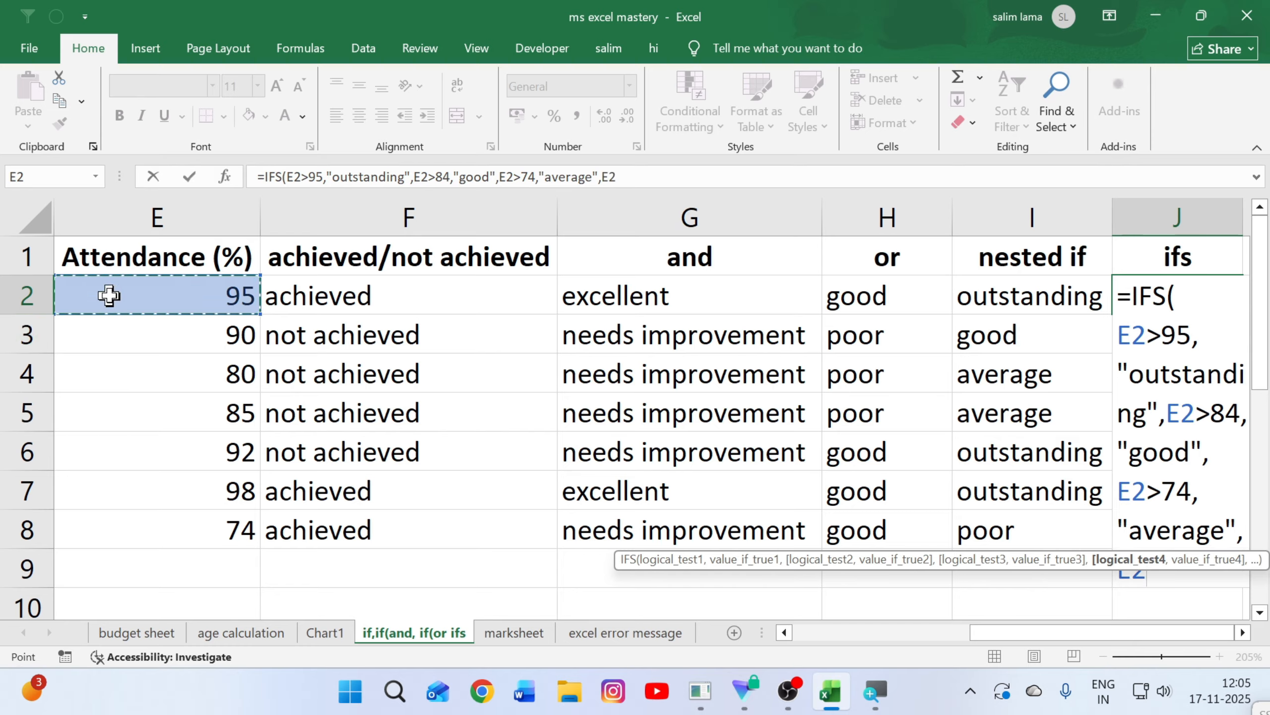
{"action": "type", "text": "<"}
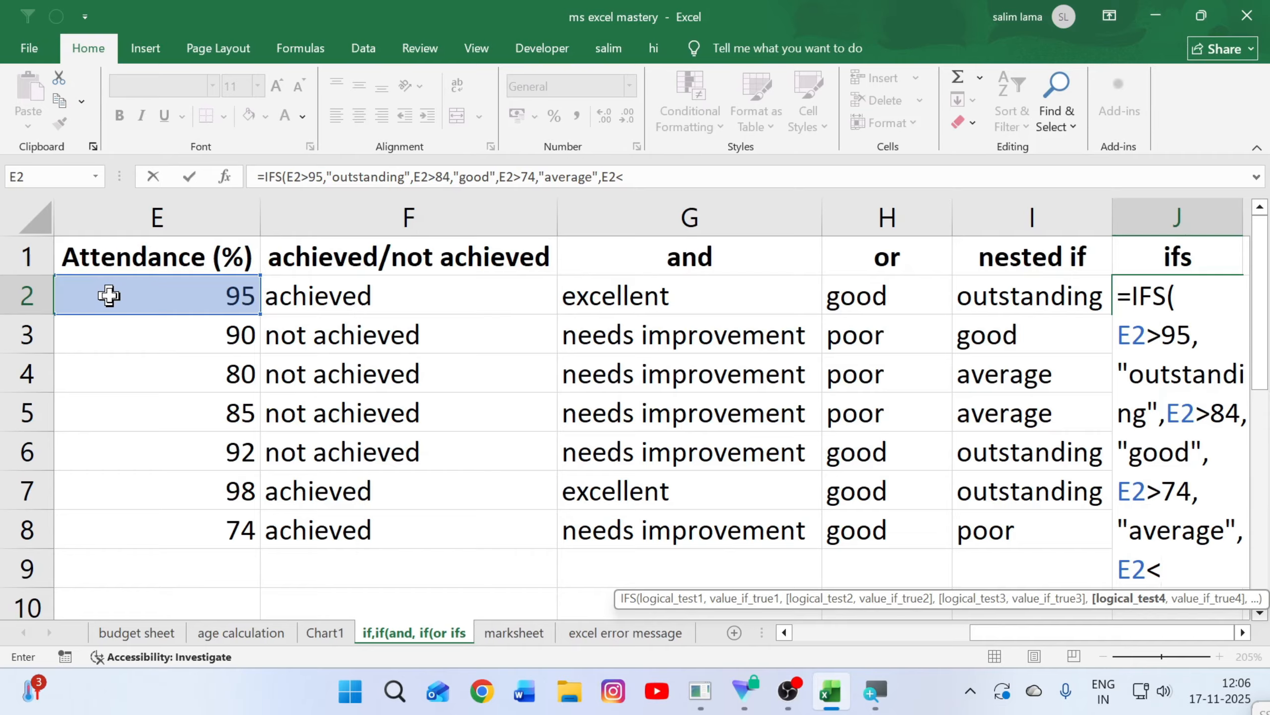
{"action": "type", "text": "="}
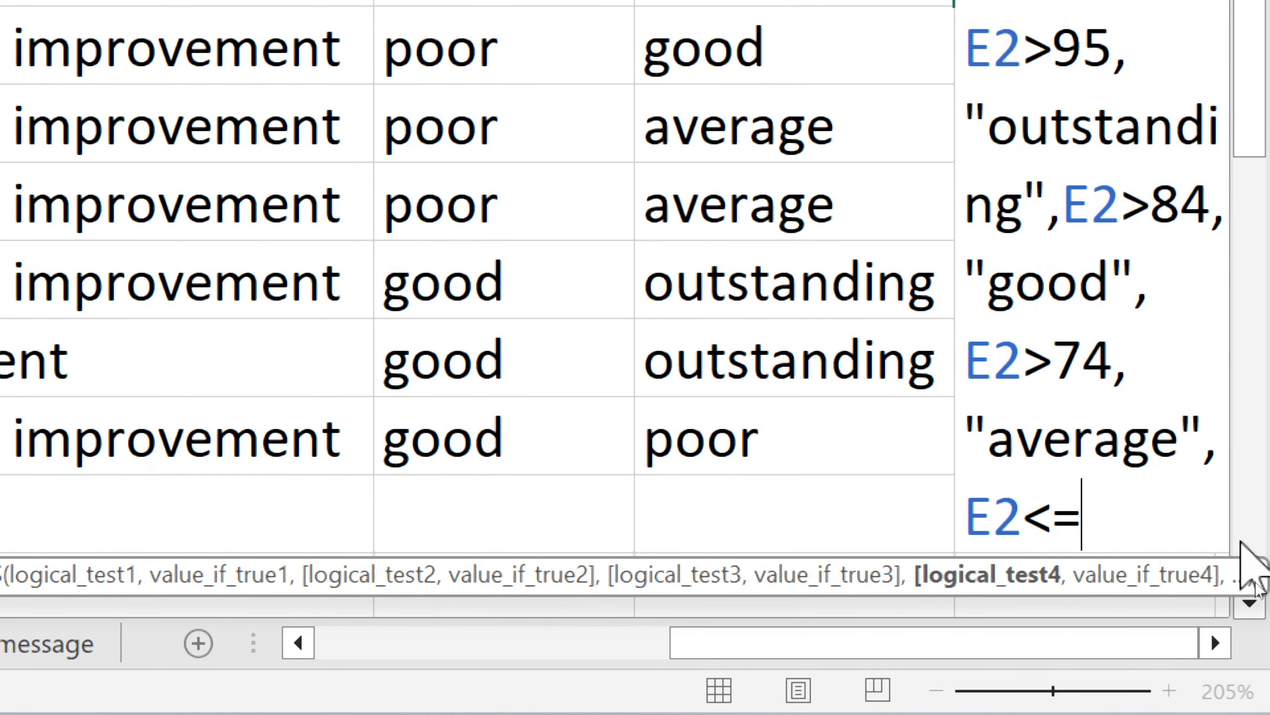
{"action": "type", "text": "74"}
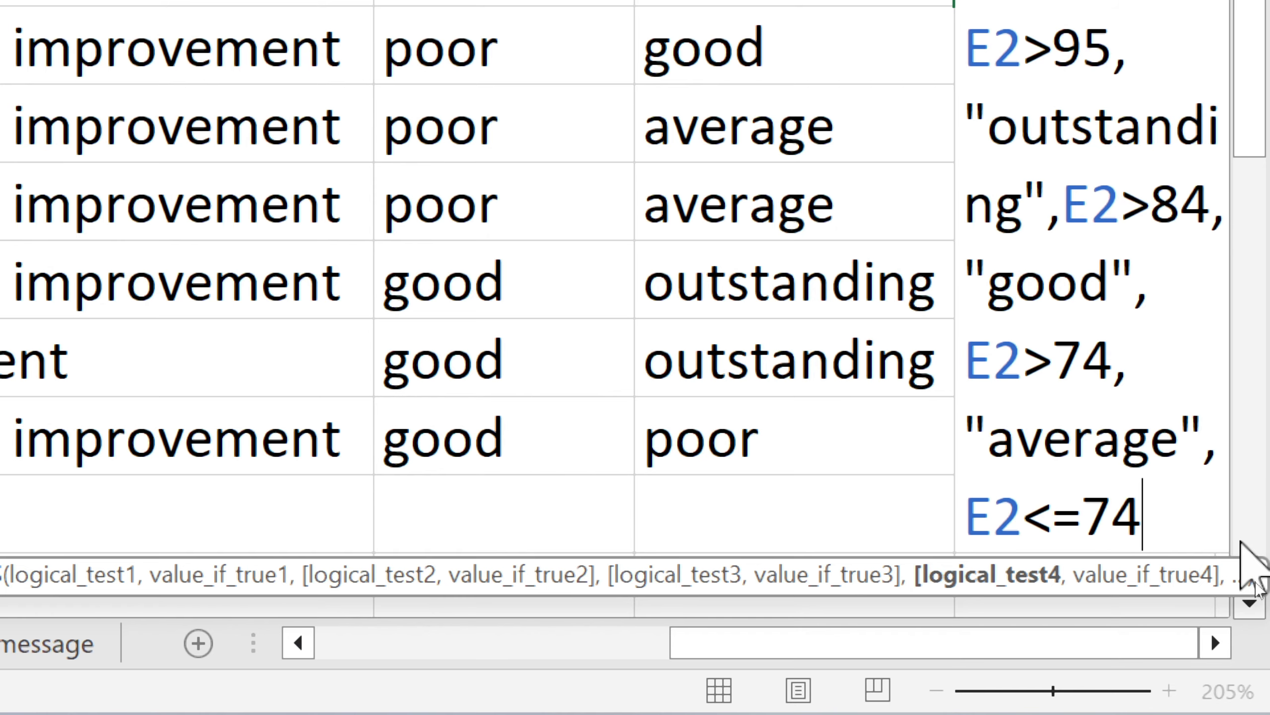
{"action": "type", "text": ",\""}
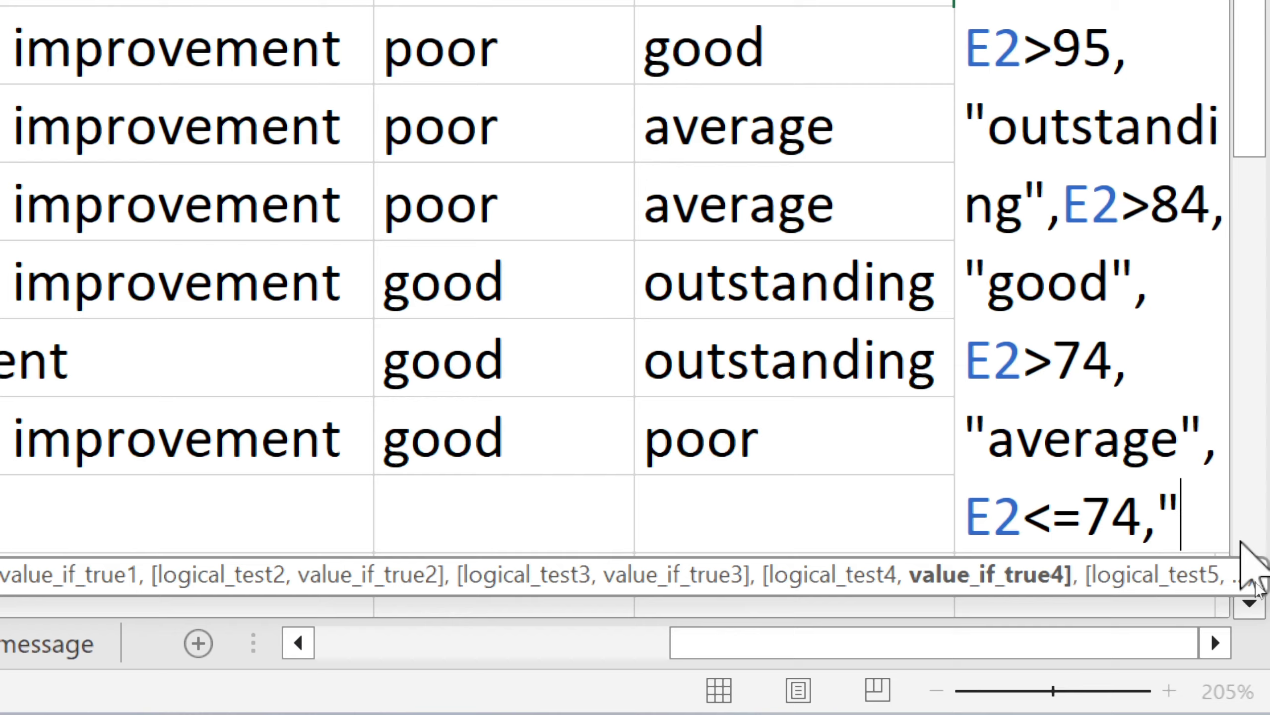
{"action": "type", "text": "p"}
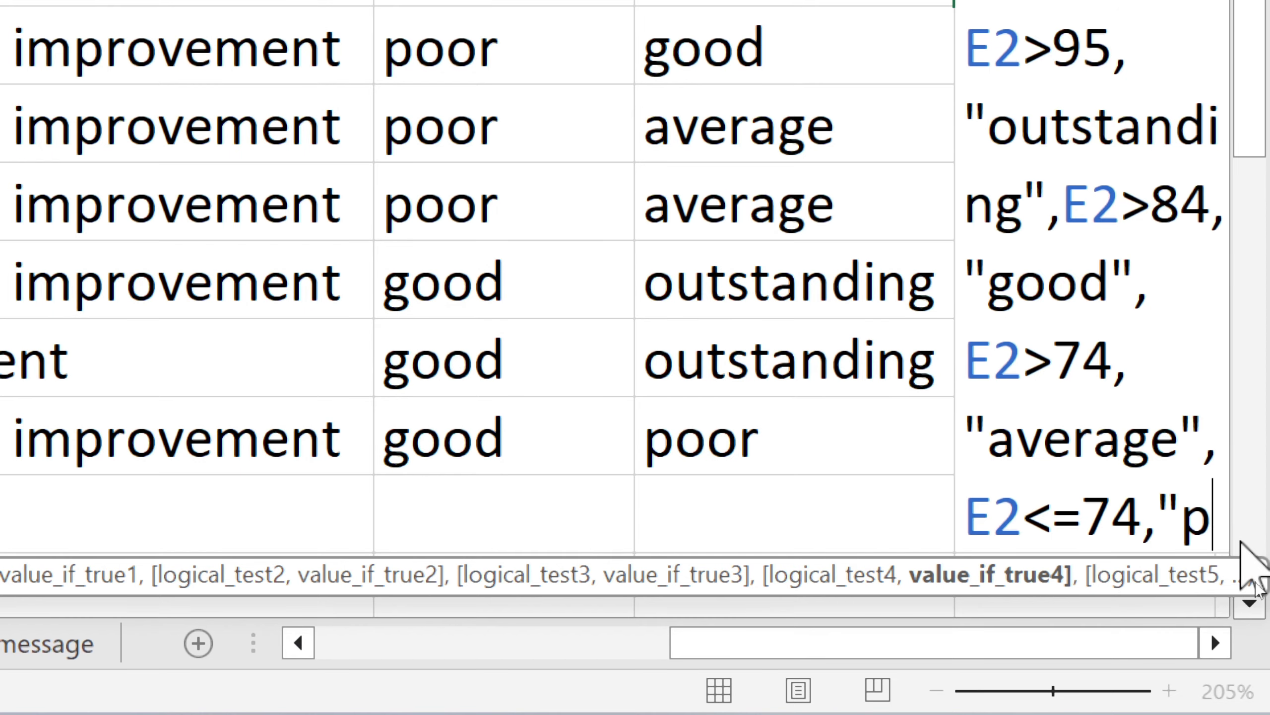
{"action": "type", "text": "oor\"poor"}
Step: Compare the threshold values in the third and fourth logical tests of the IFS formula
{"action": "left_click", "coordinate": [1075, 304]}
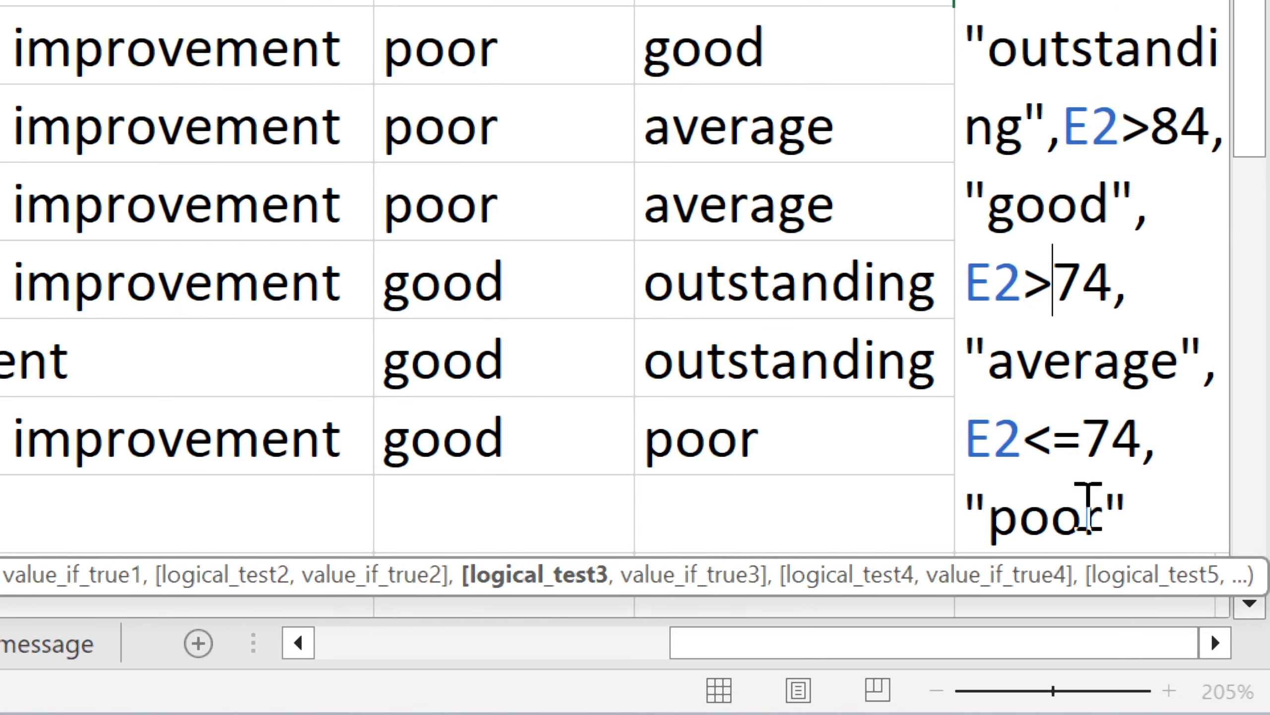
{"action": "left_click", "coordinate": [1109, 434]}
{"action": "double_click", "coordinate": [1107, 426]}
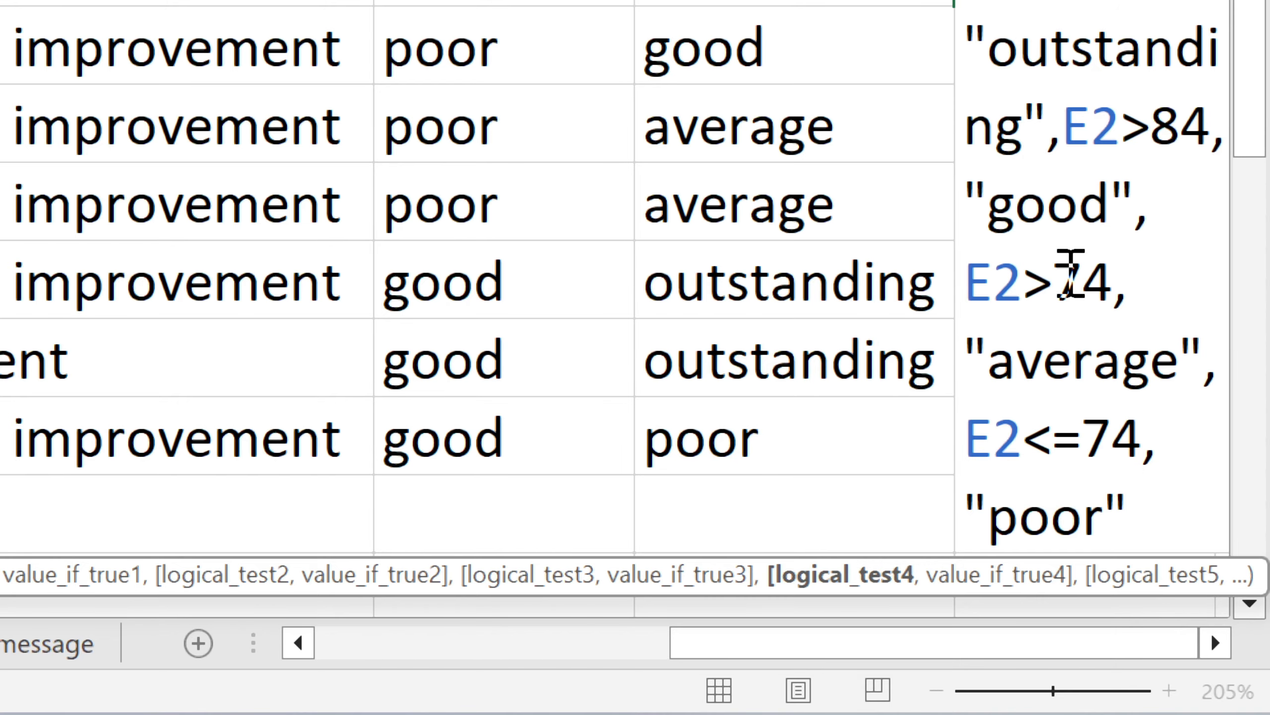
{"action": "double_click", "coordinate": [1071, 274]}
{"action": "left_click", "coordinate": [1071, 274]}
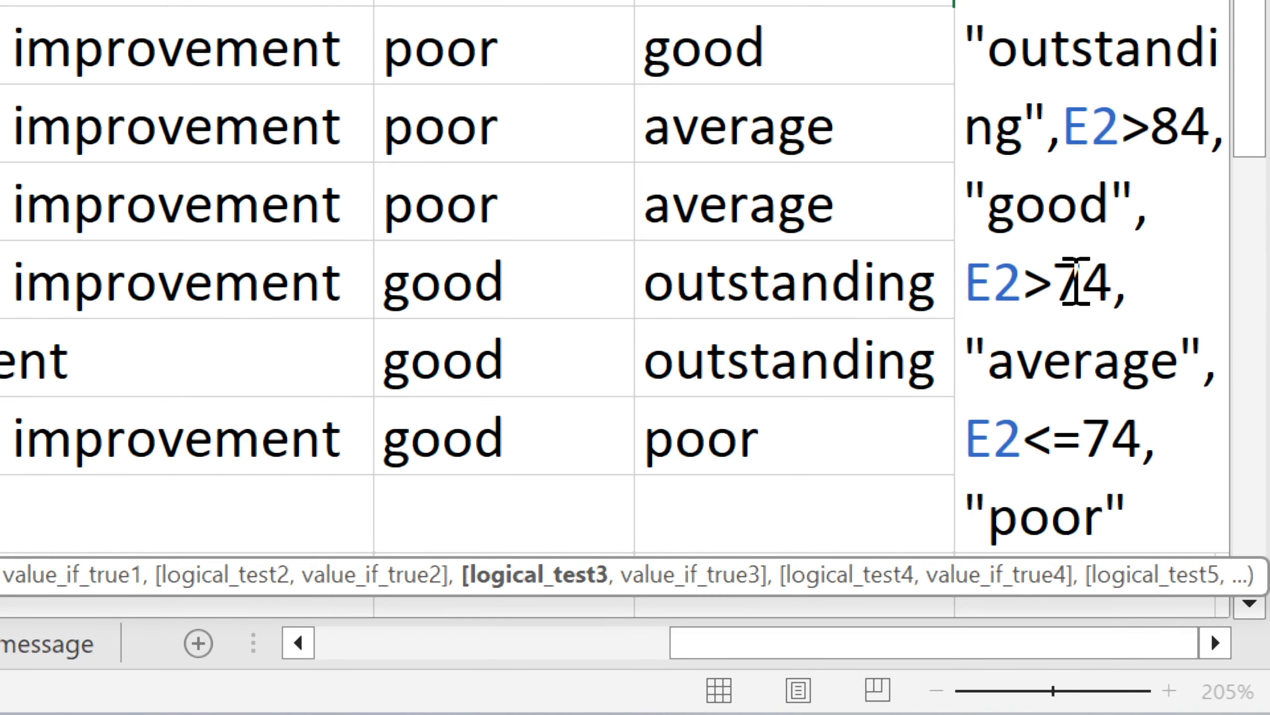